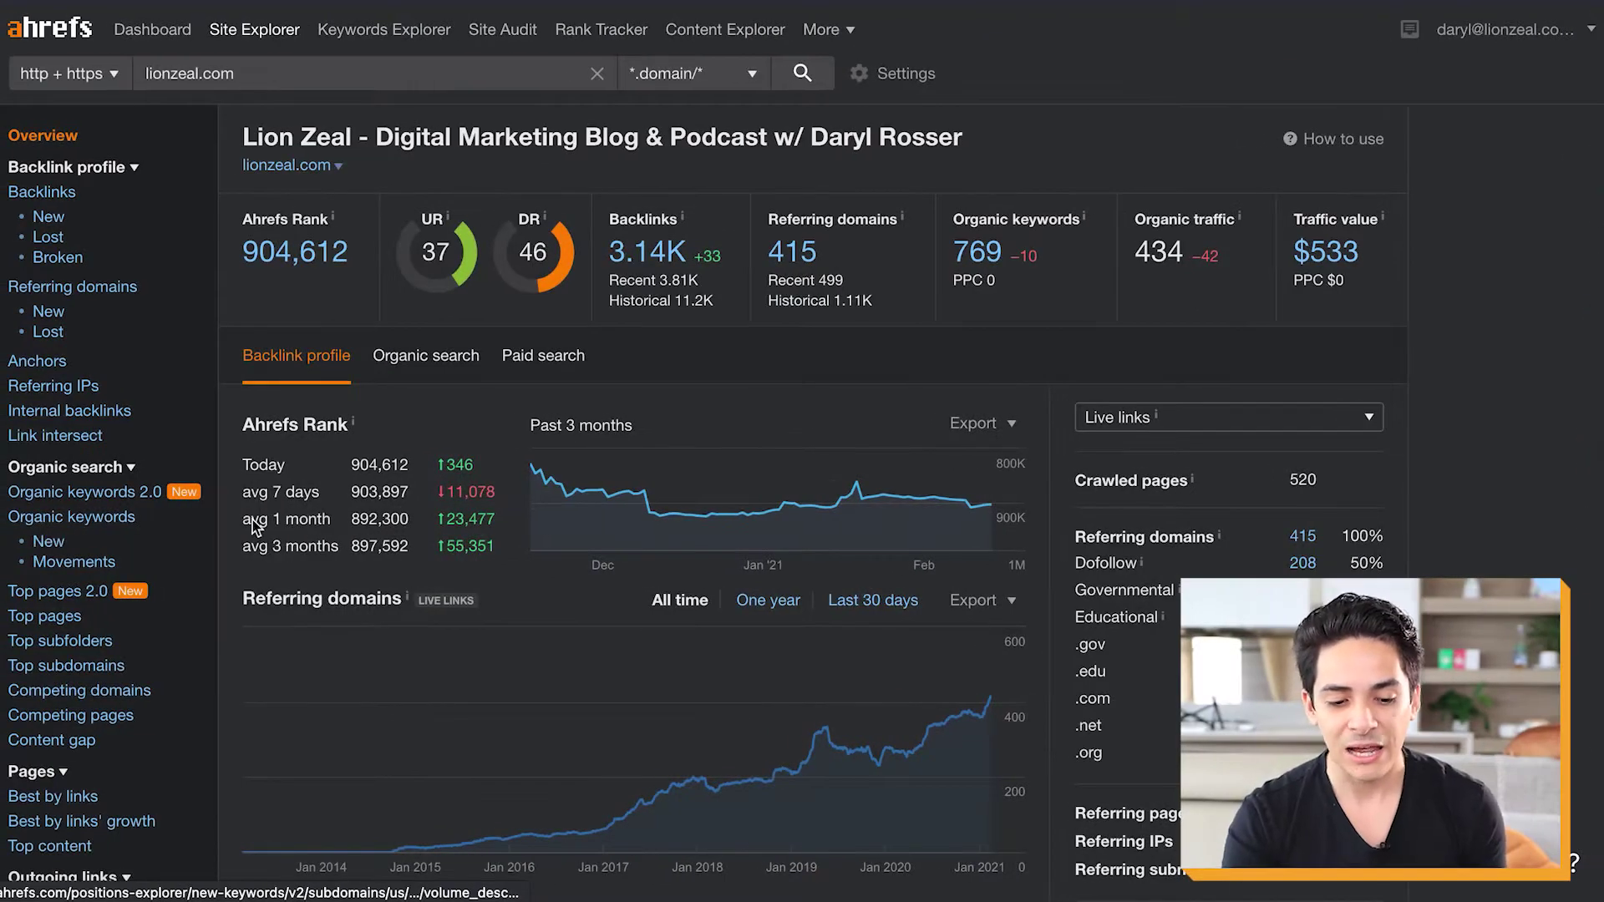
- Open lionzeal.com's organic keywords report and scroll through its rankings
left_click(105, 520)
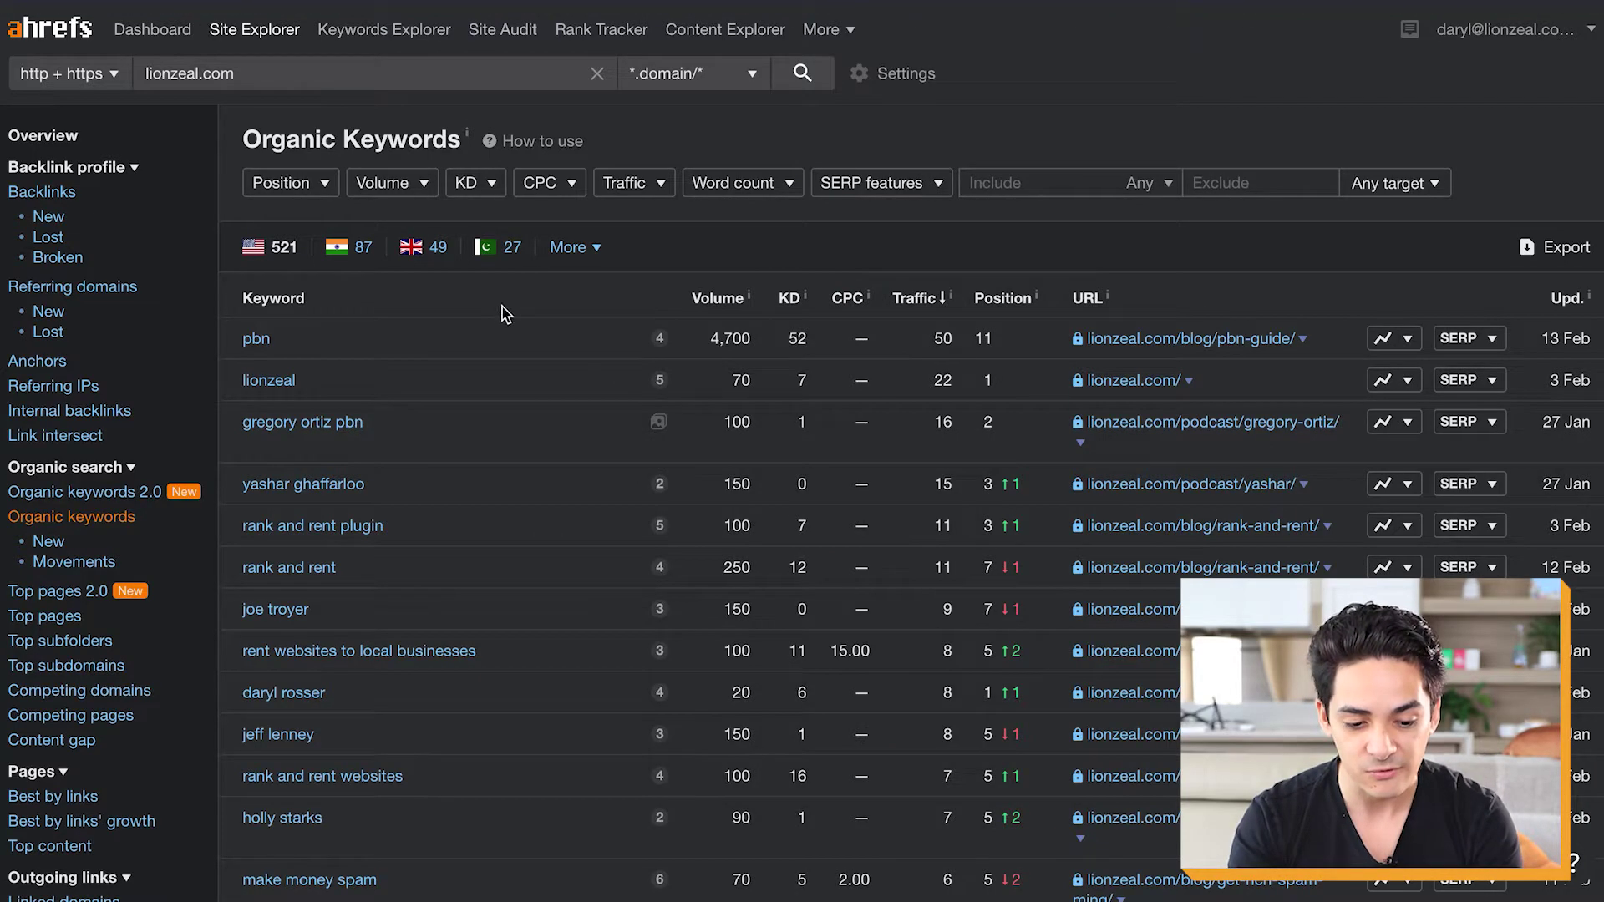
scroll(526, 512, "down", 8)
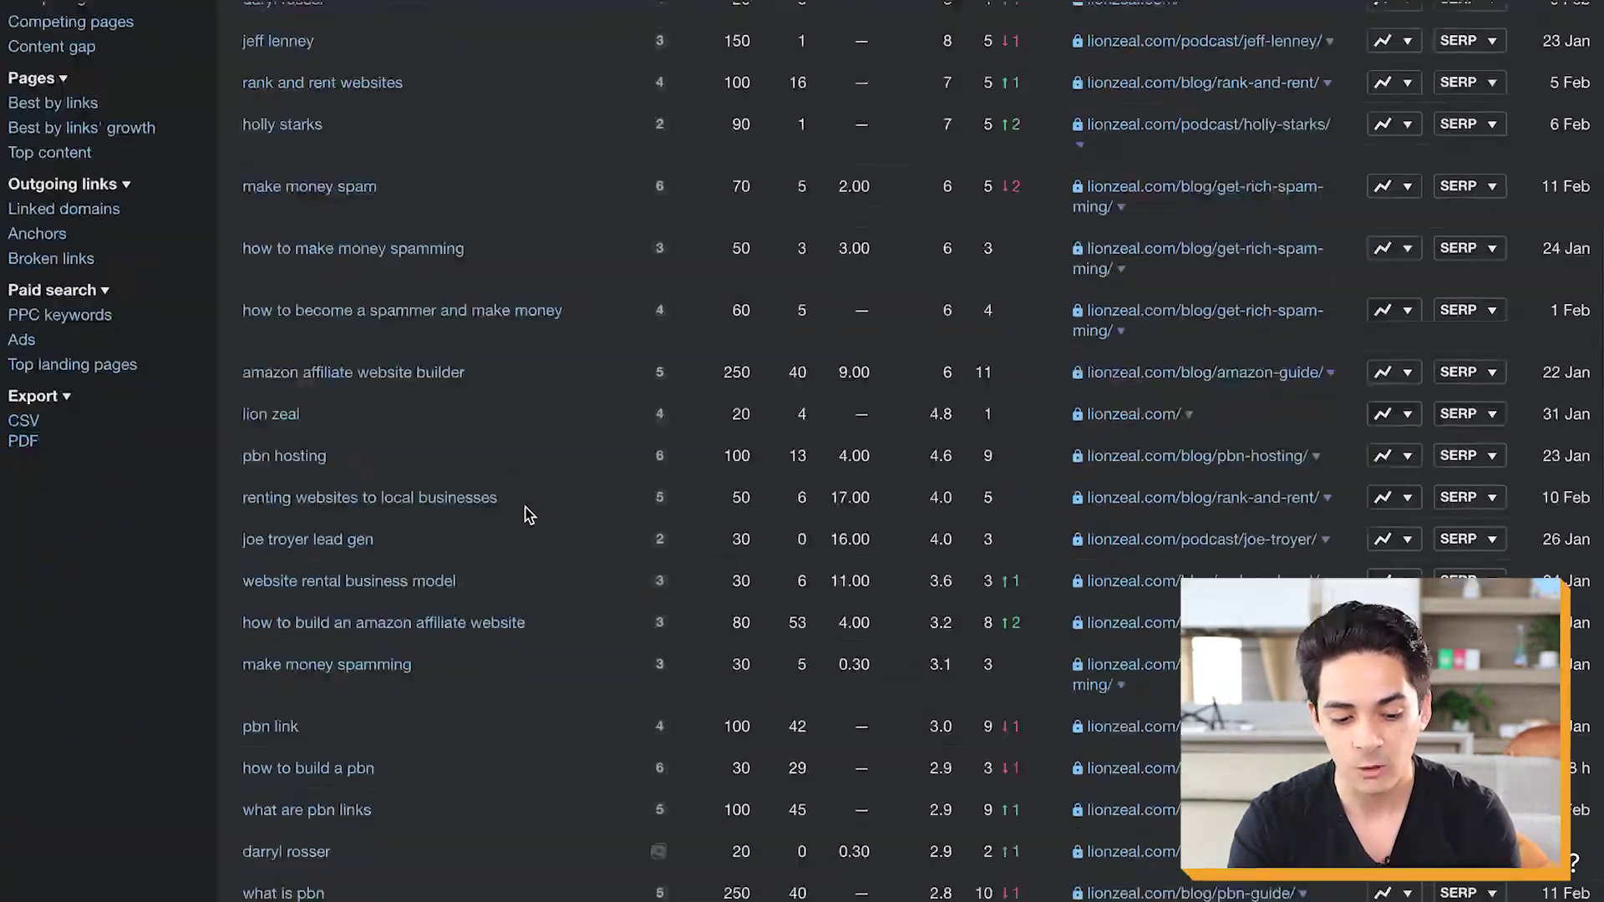
scroll(526, 512, "down", 14)
scroll(526, 512, "up", 20)
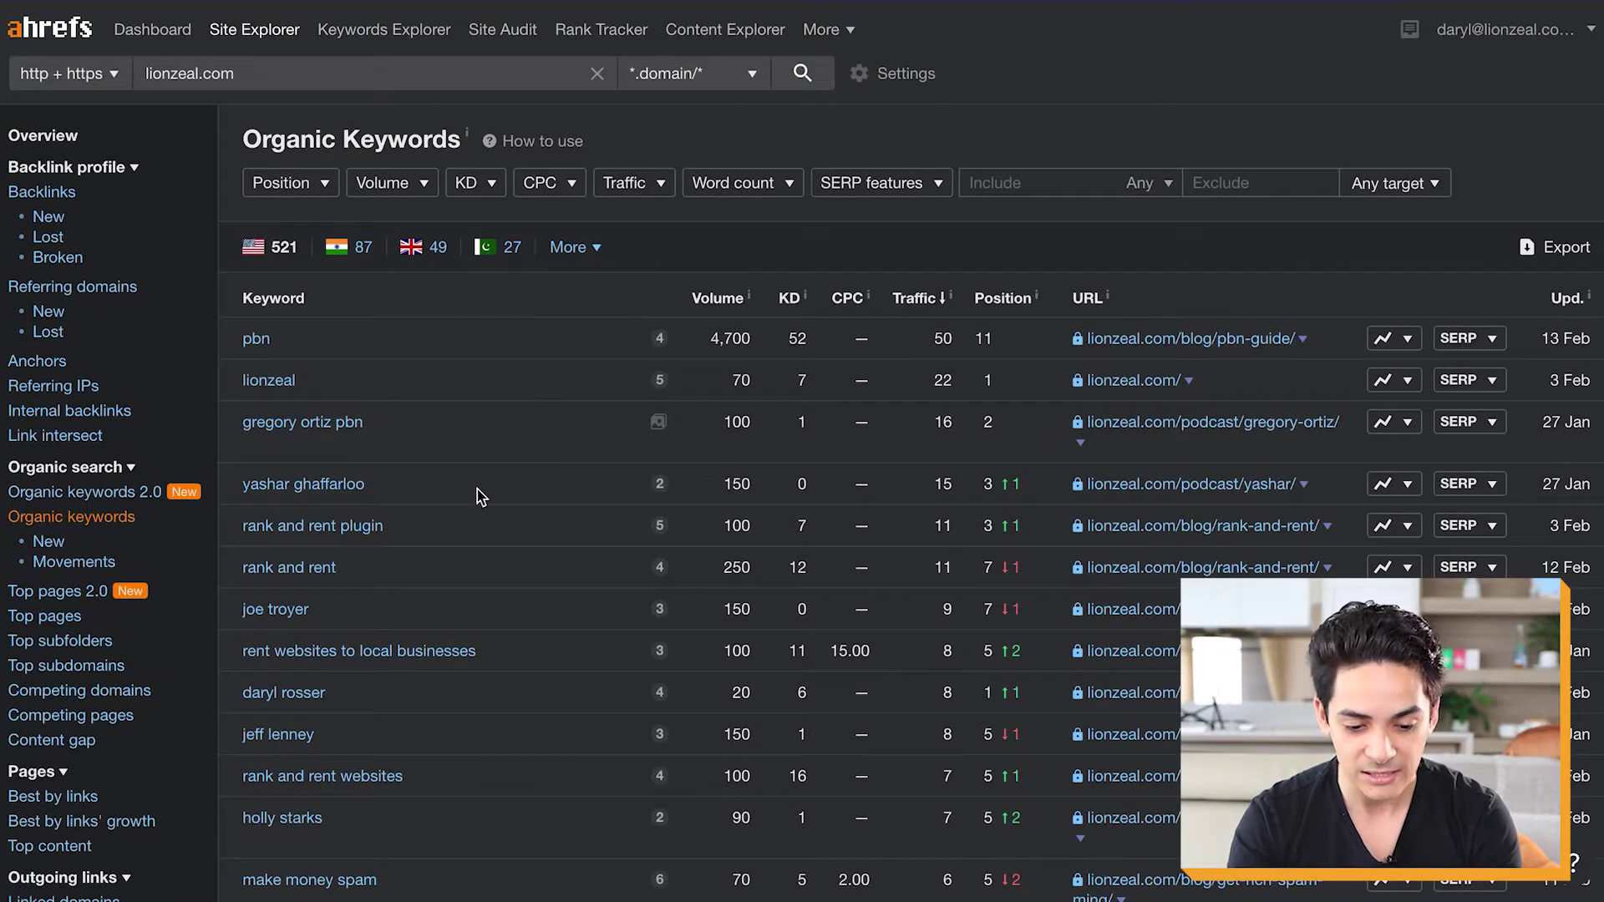
scroll(479, 493, "down", 1)
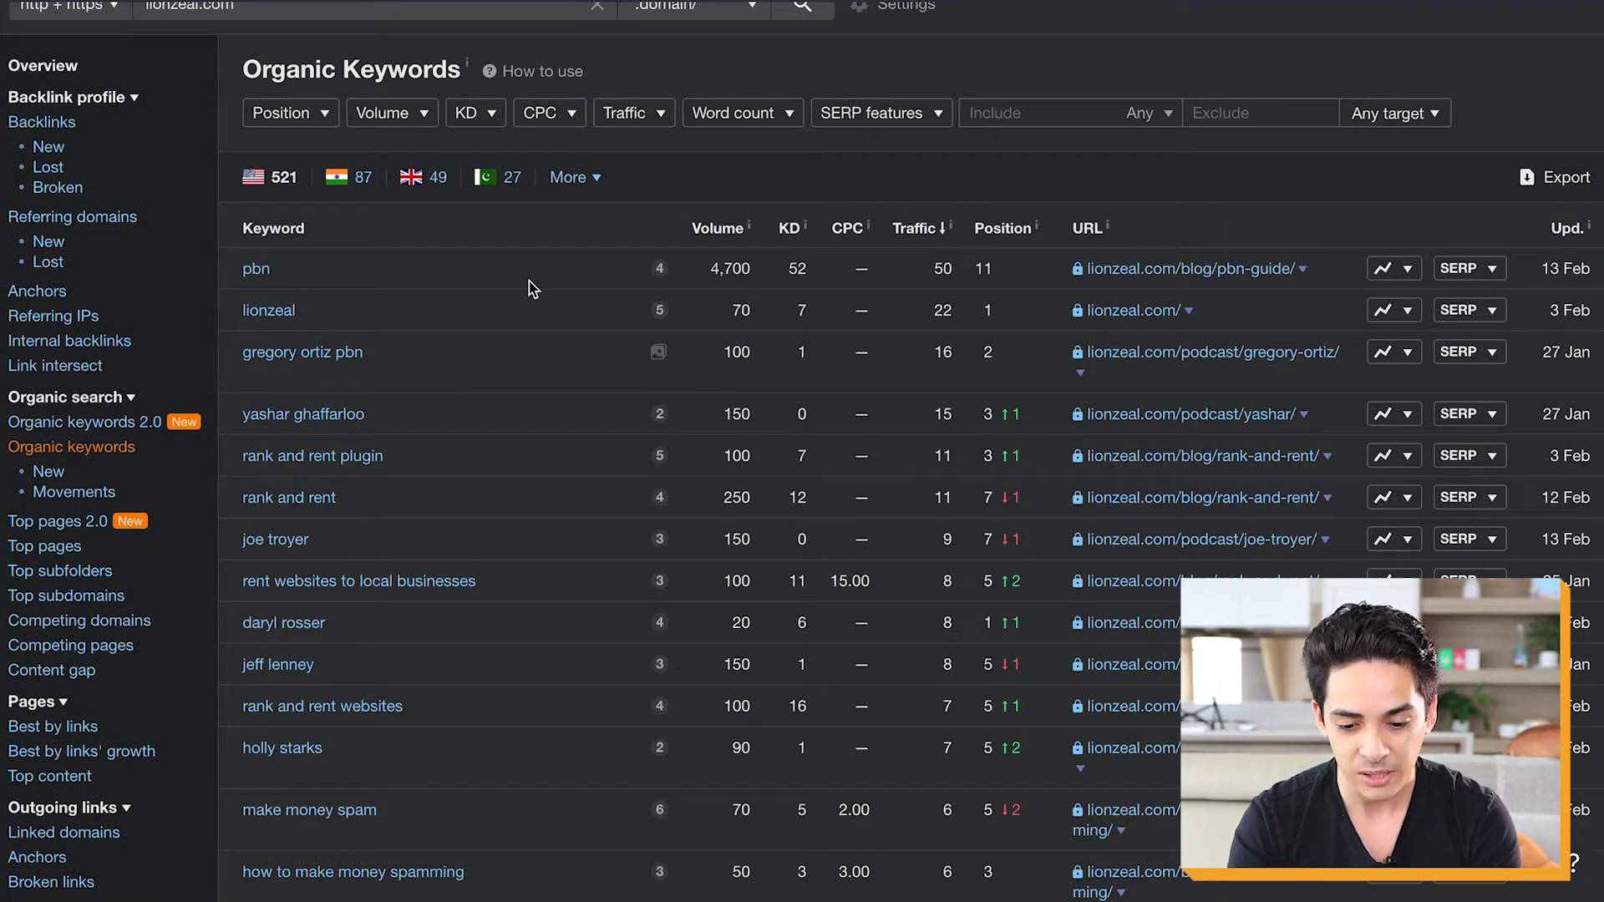
- Highlight the pbn keyword's 4,700 search volume and position 11, then browse further down the list
left_click_drag(754, 266, 711, 276)
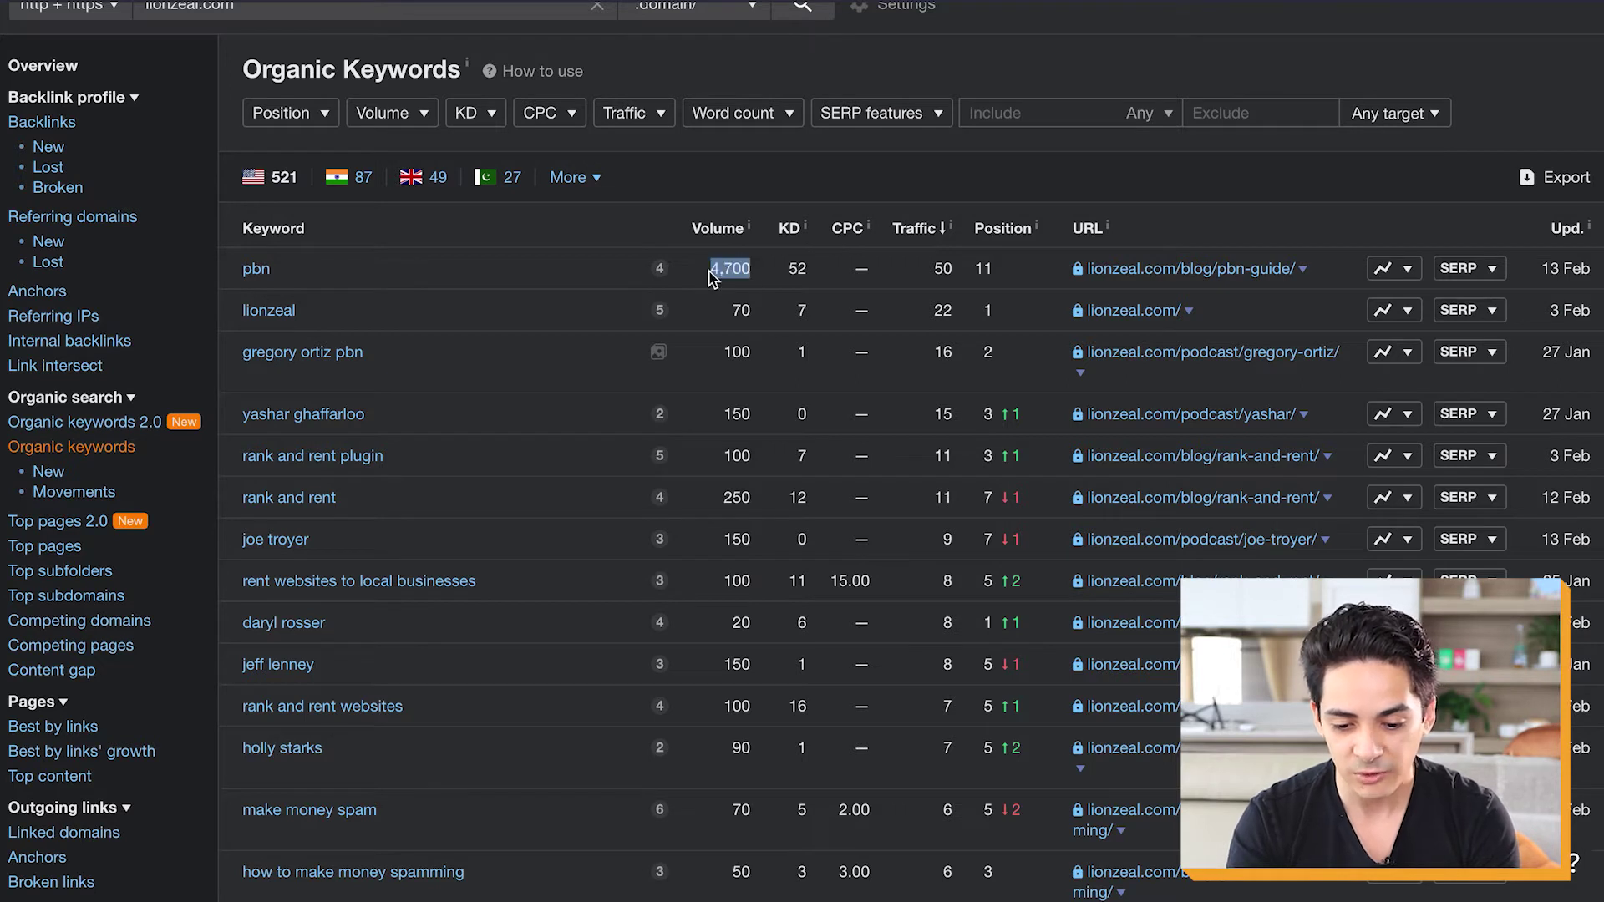
left_click_drag(997, 269, 971, 273)
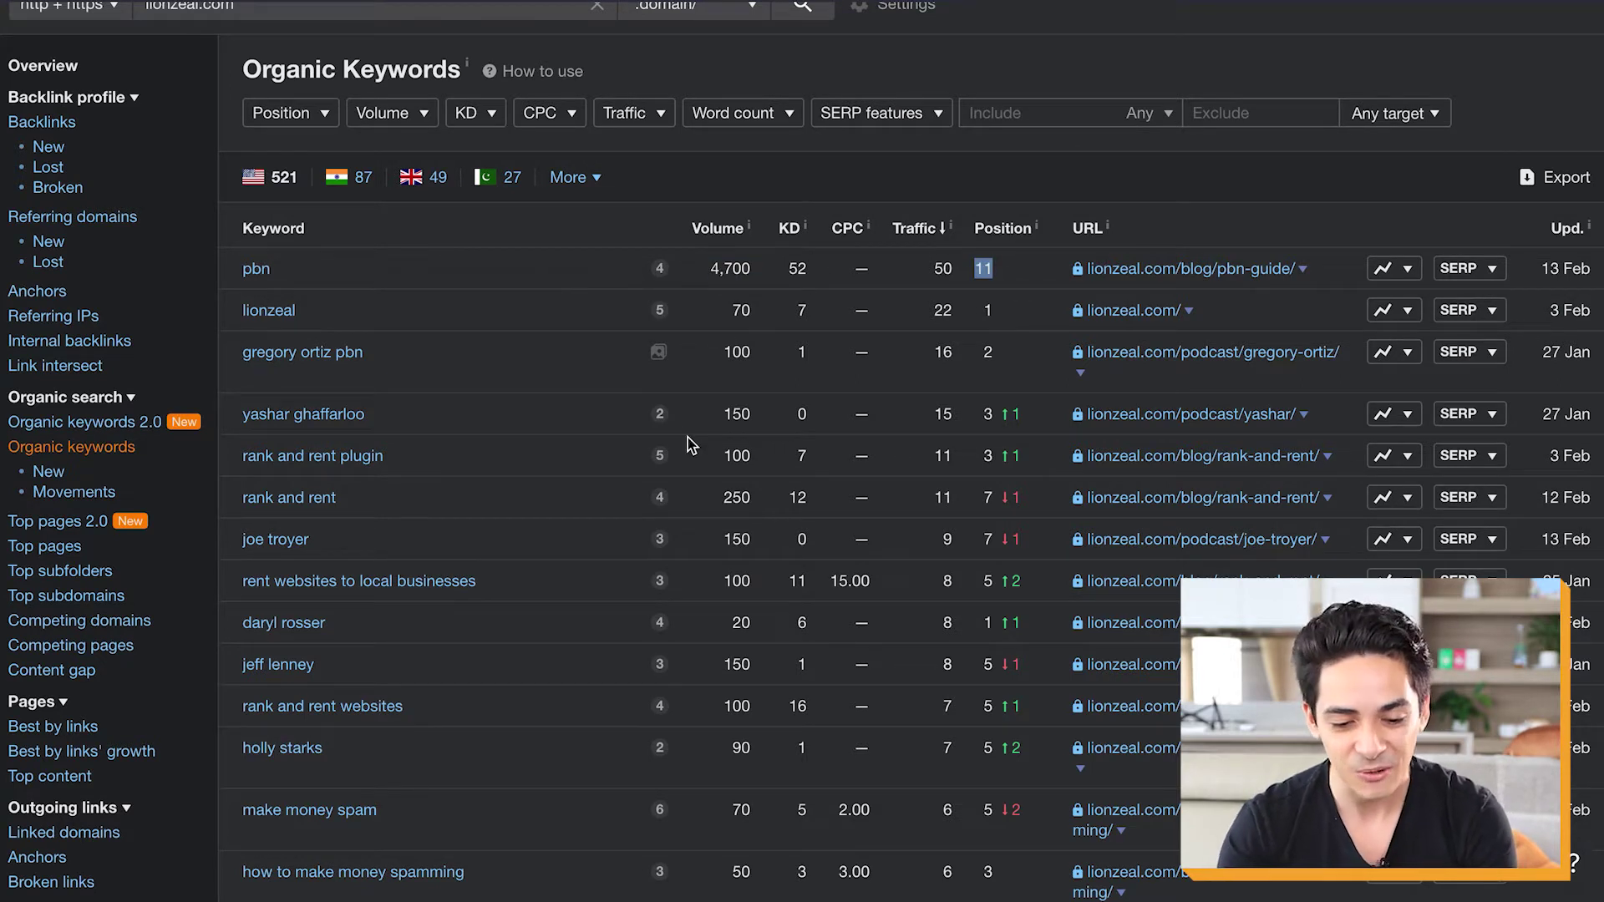
scroll(687, 443, "down", 6)
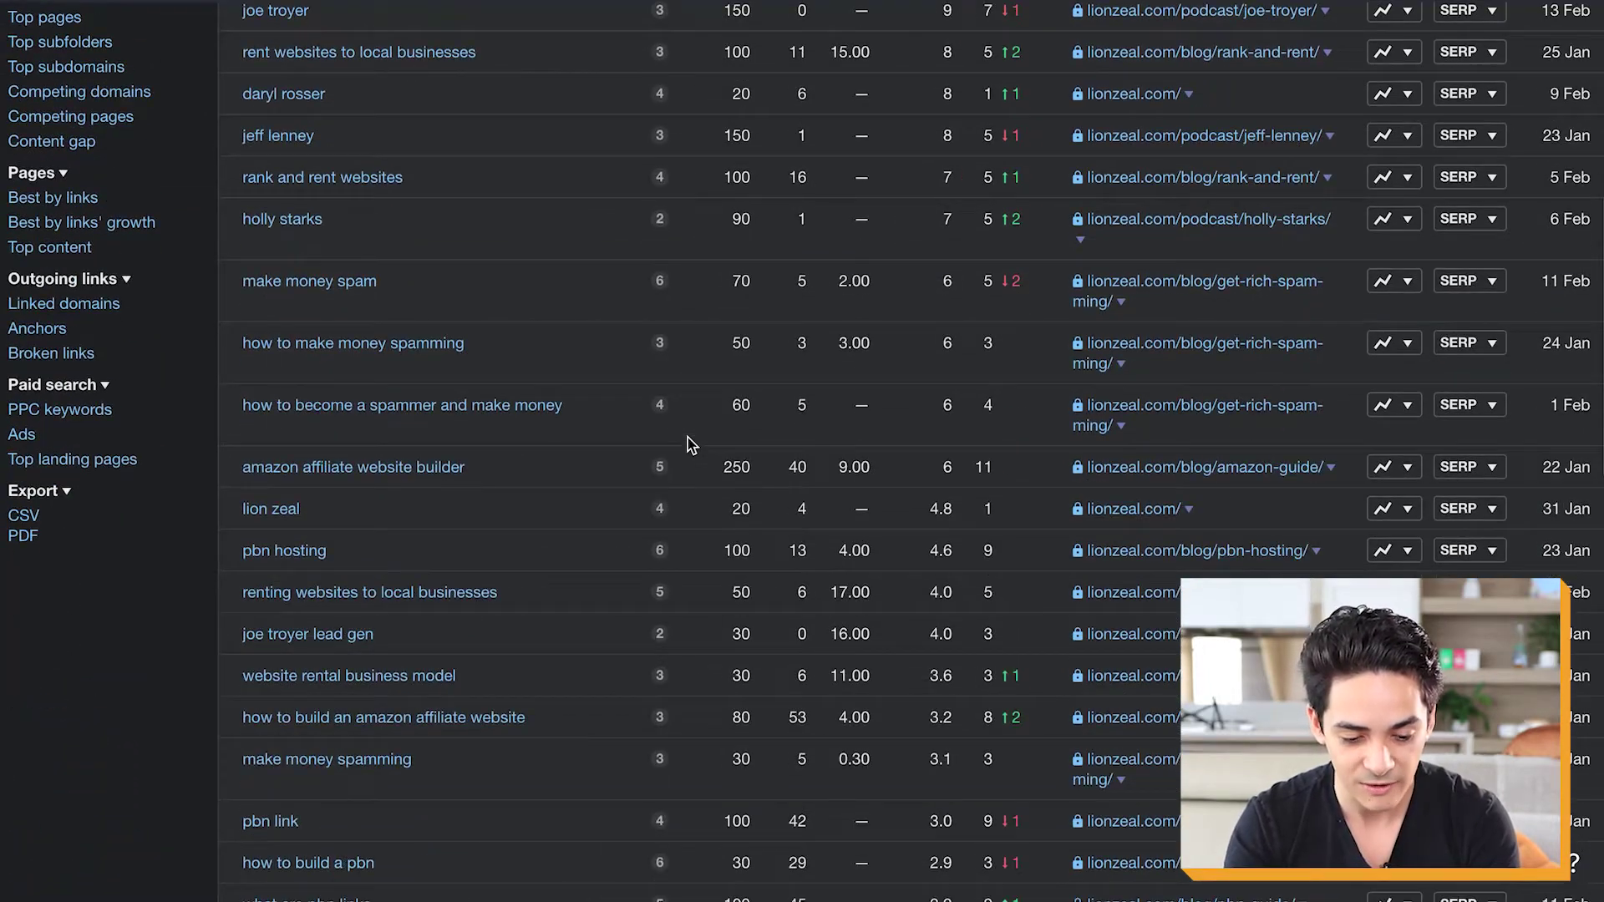
scroll(686, 443, "down", 10)
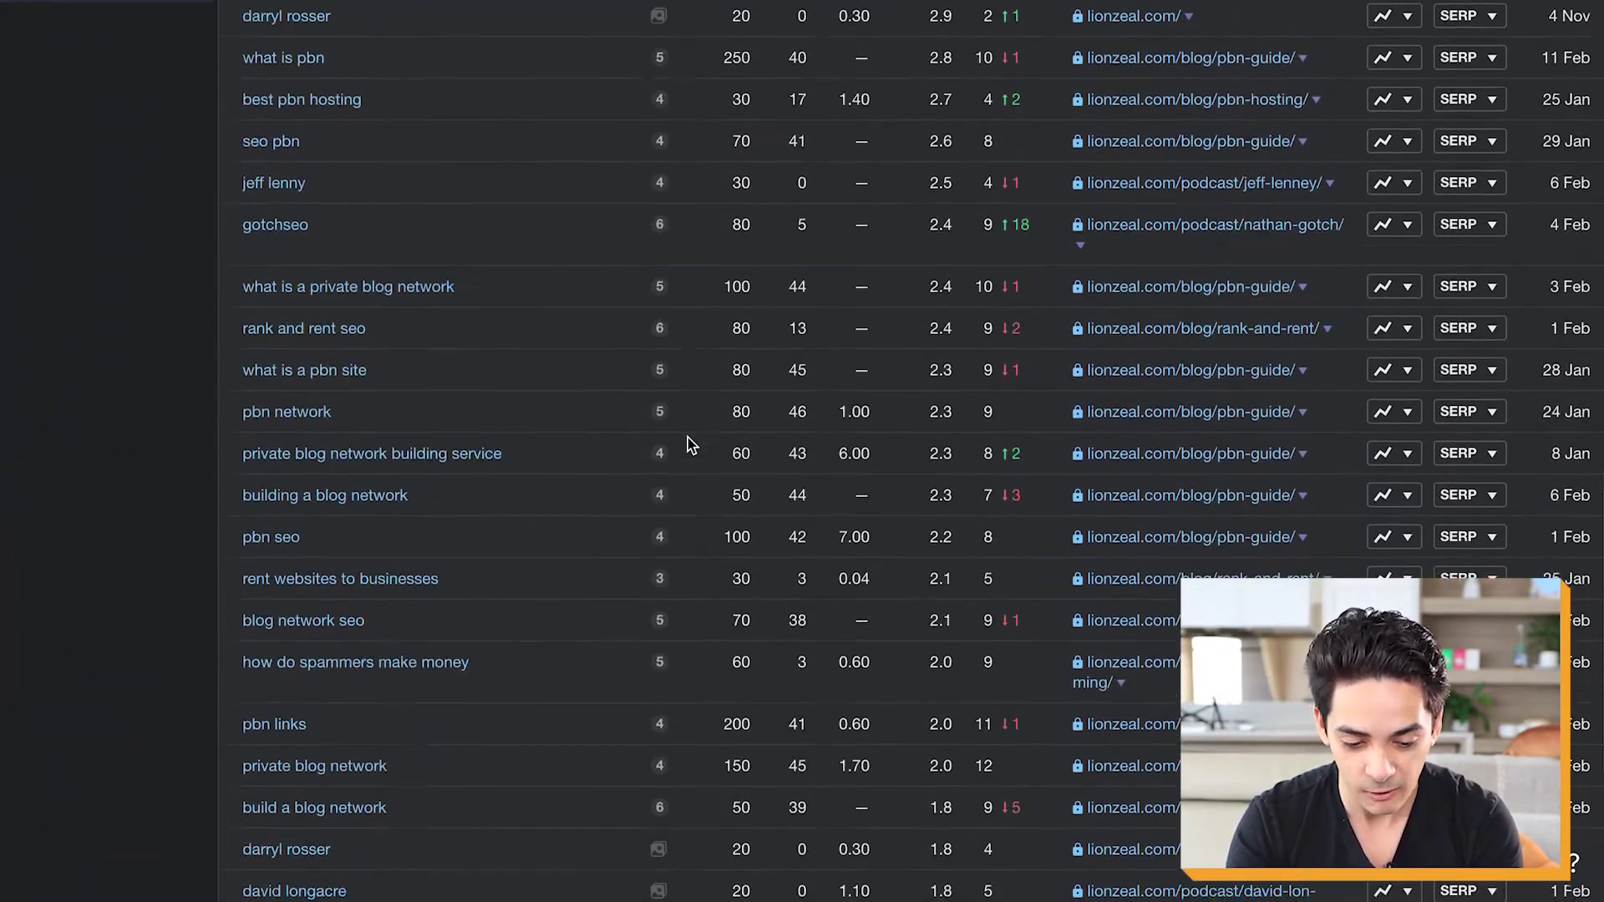
scroll(687, 443, "down", 3)
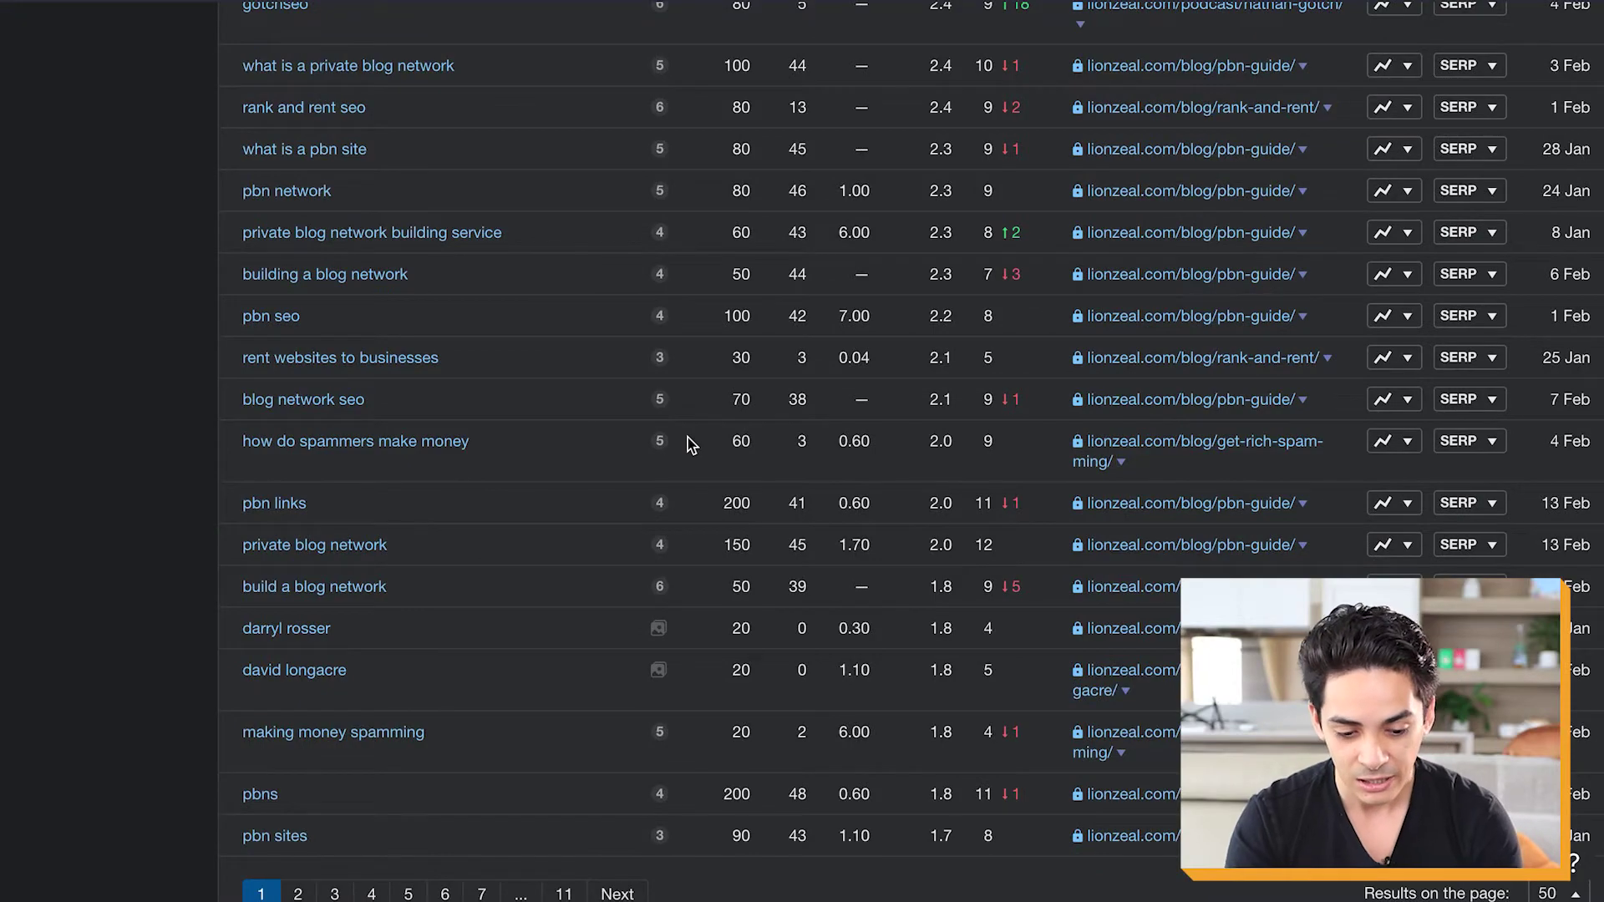
scroll(687, 443, "up", 20)
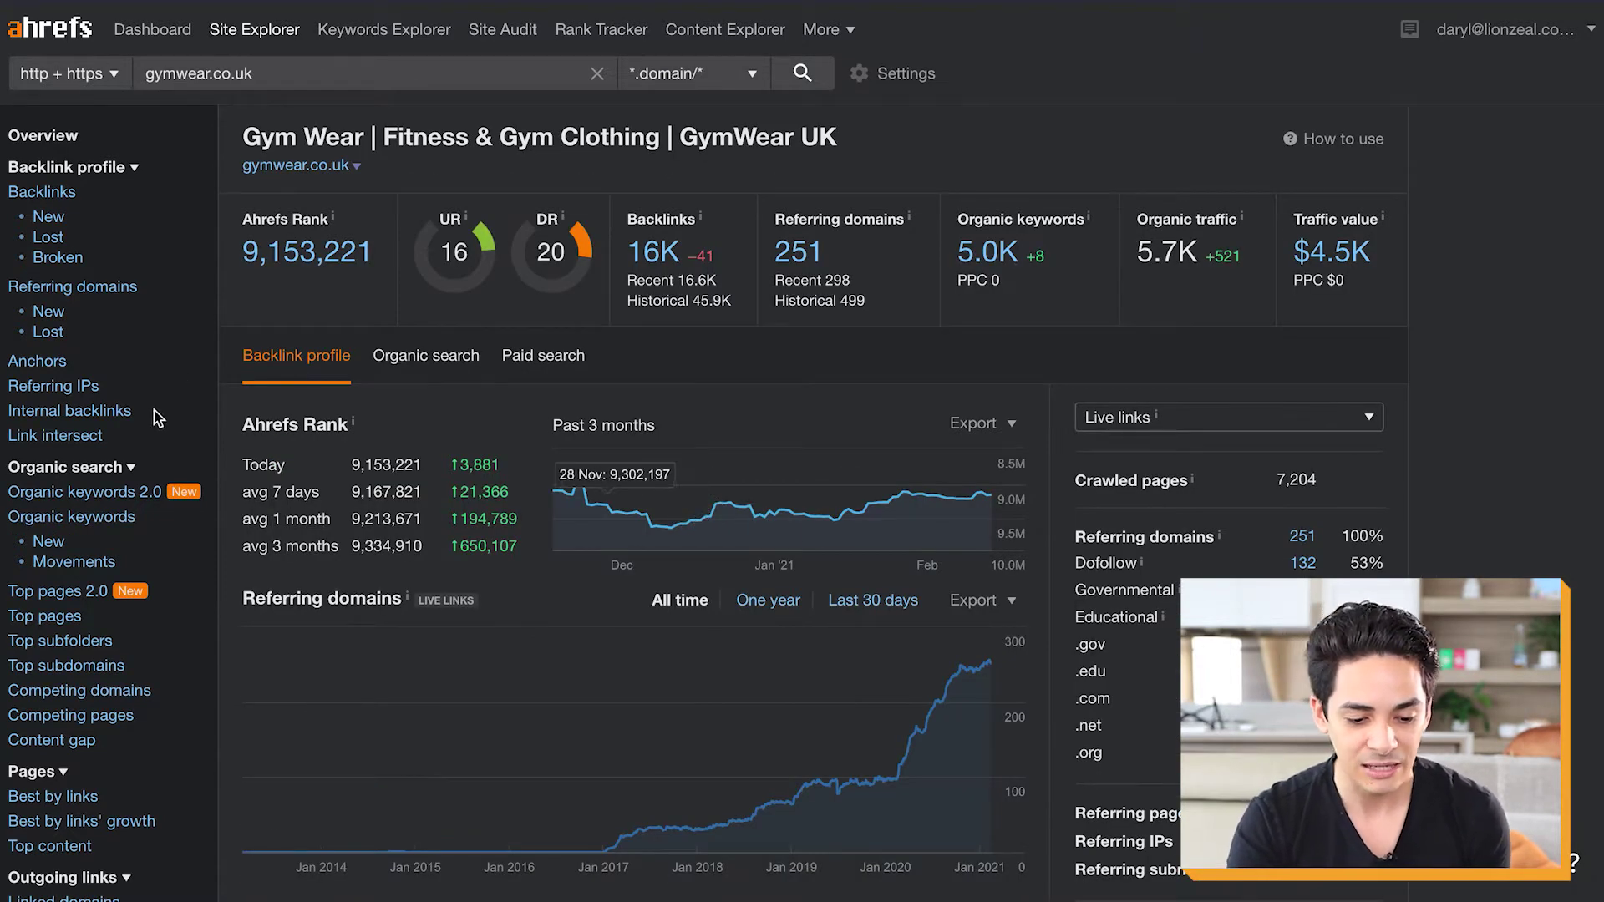
- Exclude URLs containing 'blogs' from gymwear.co.uk's organic keywords and review the 2,190 results
left_click(120, 521)
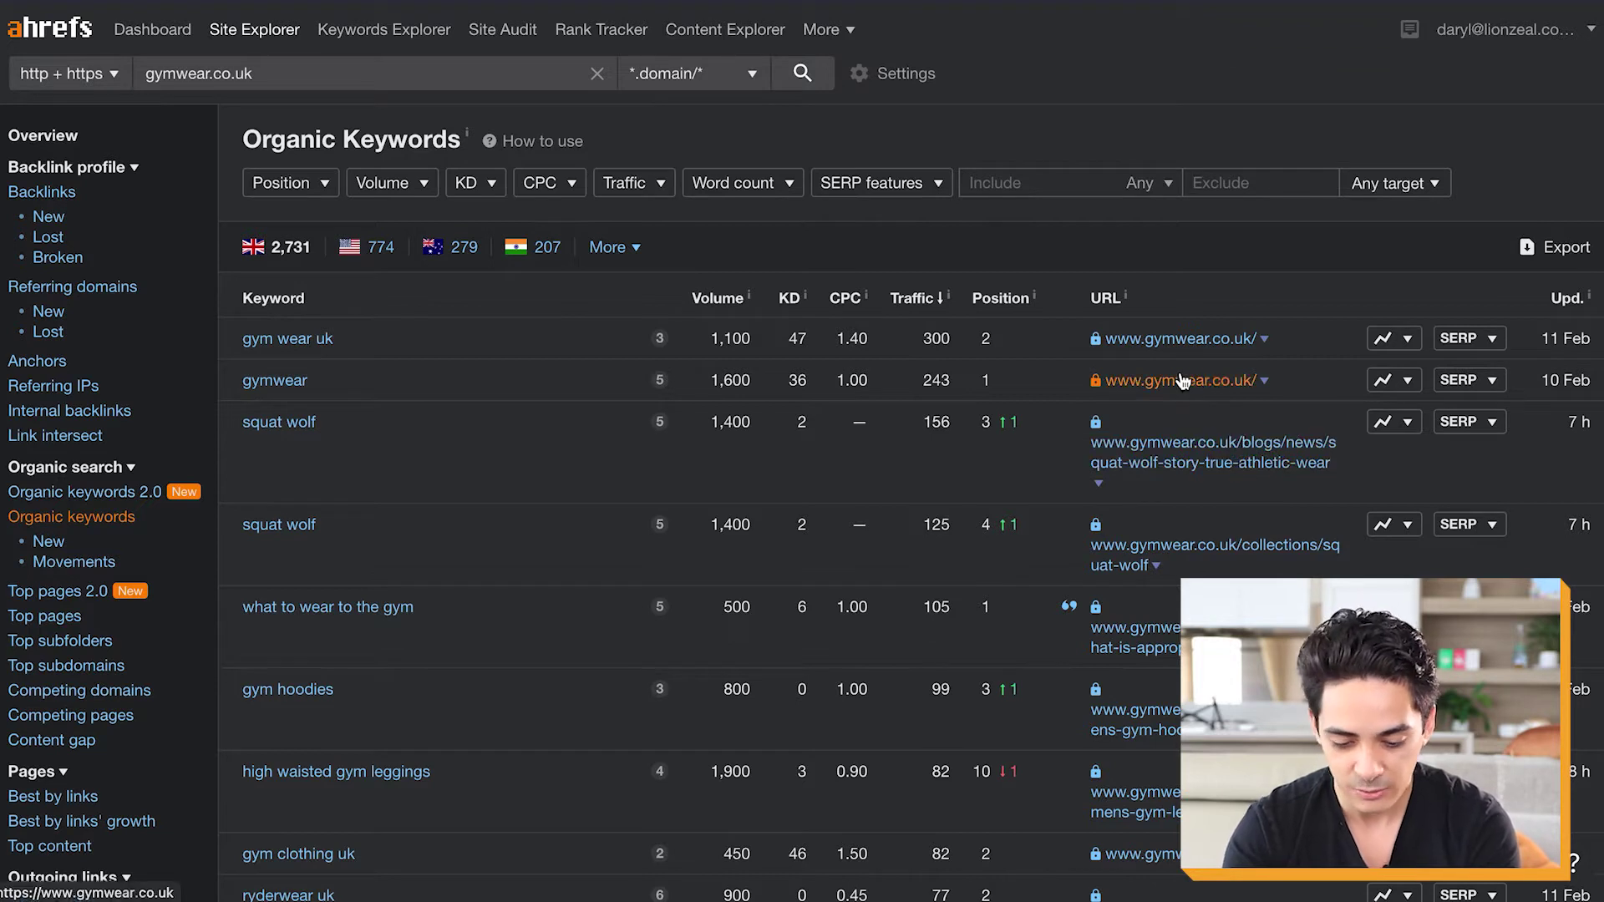
left_click(1199, 182)
type("blogs")
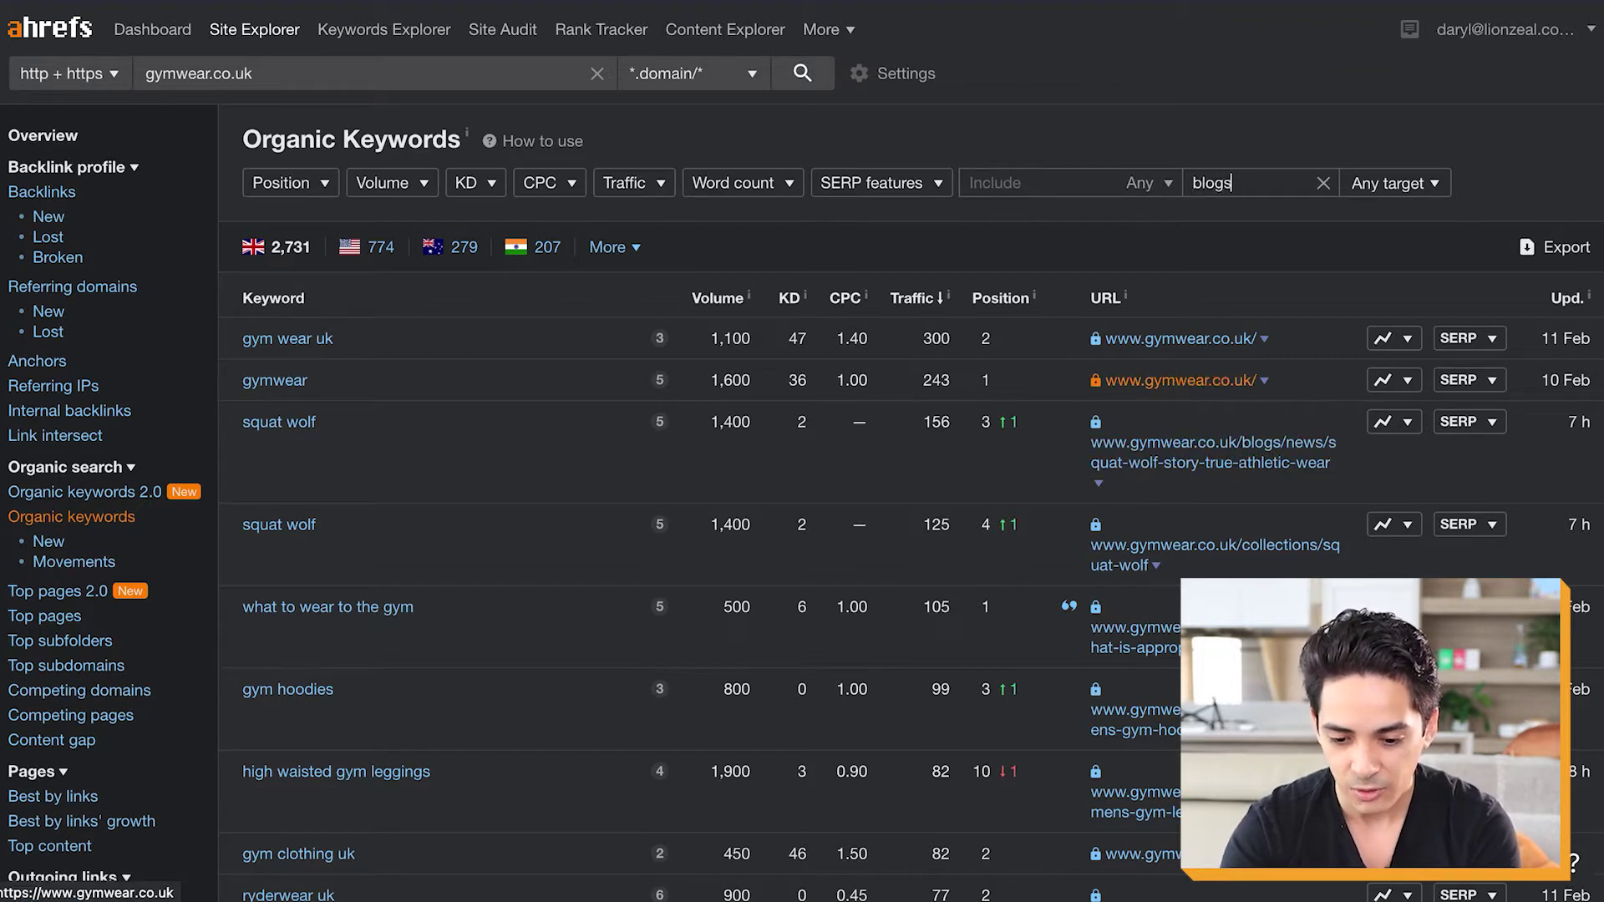
left_click(1392, 188)
left_click(1325, 282)
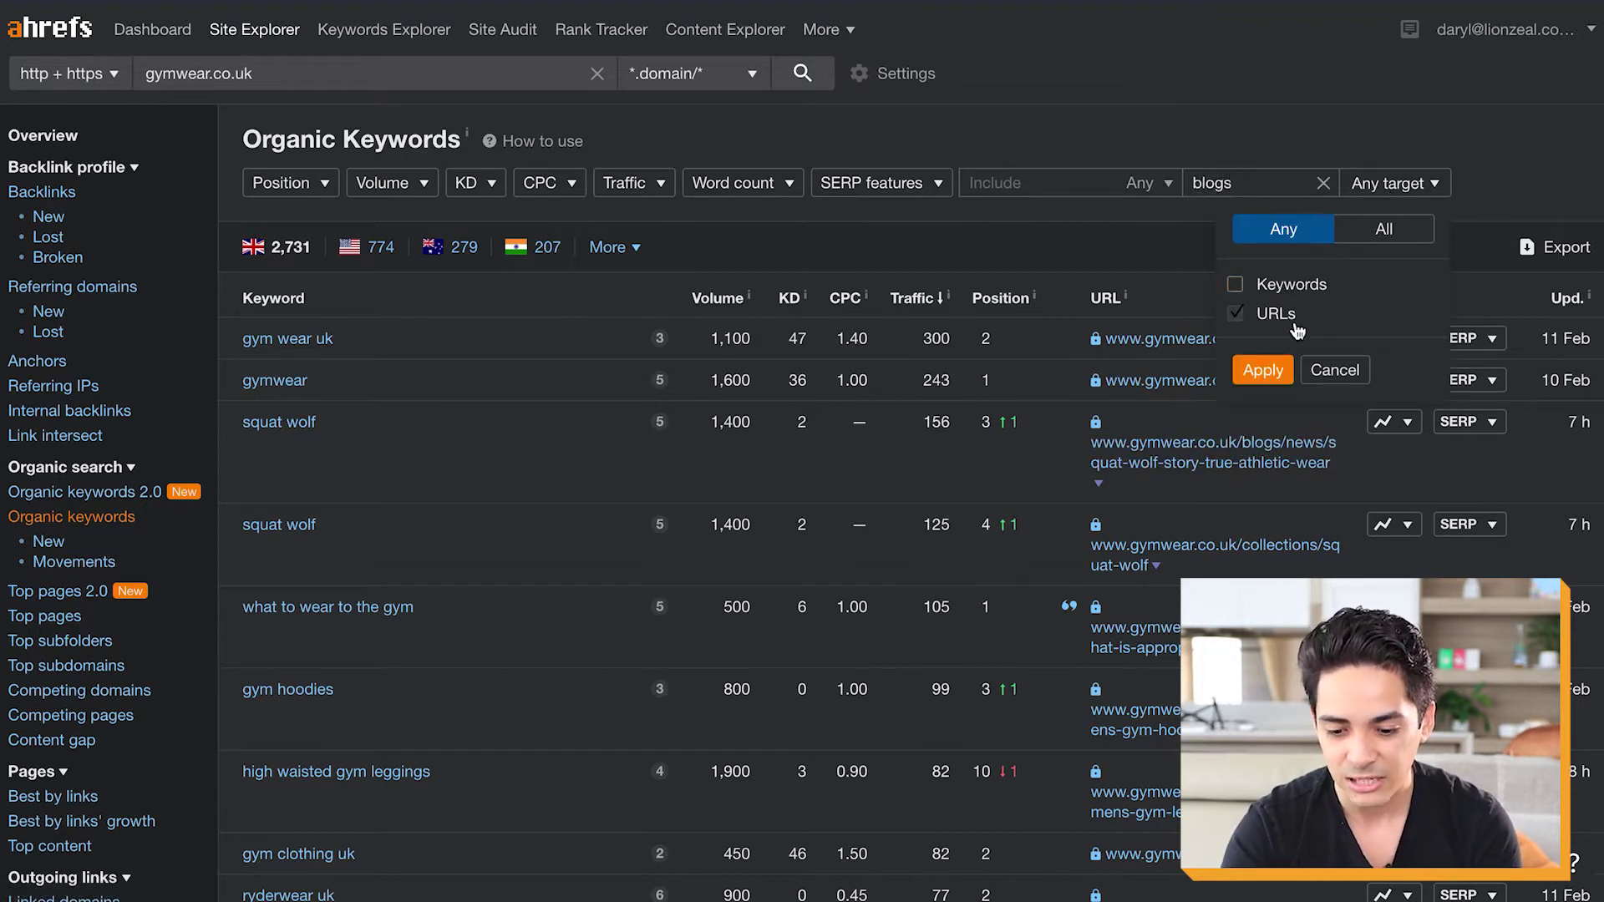
left_click(1263, 370)
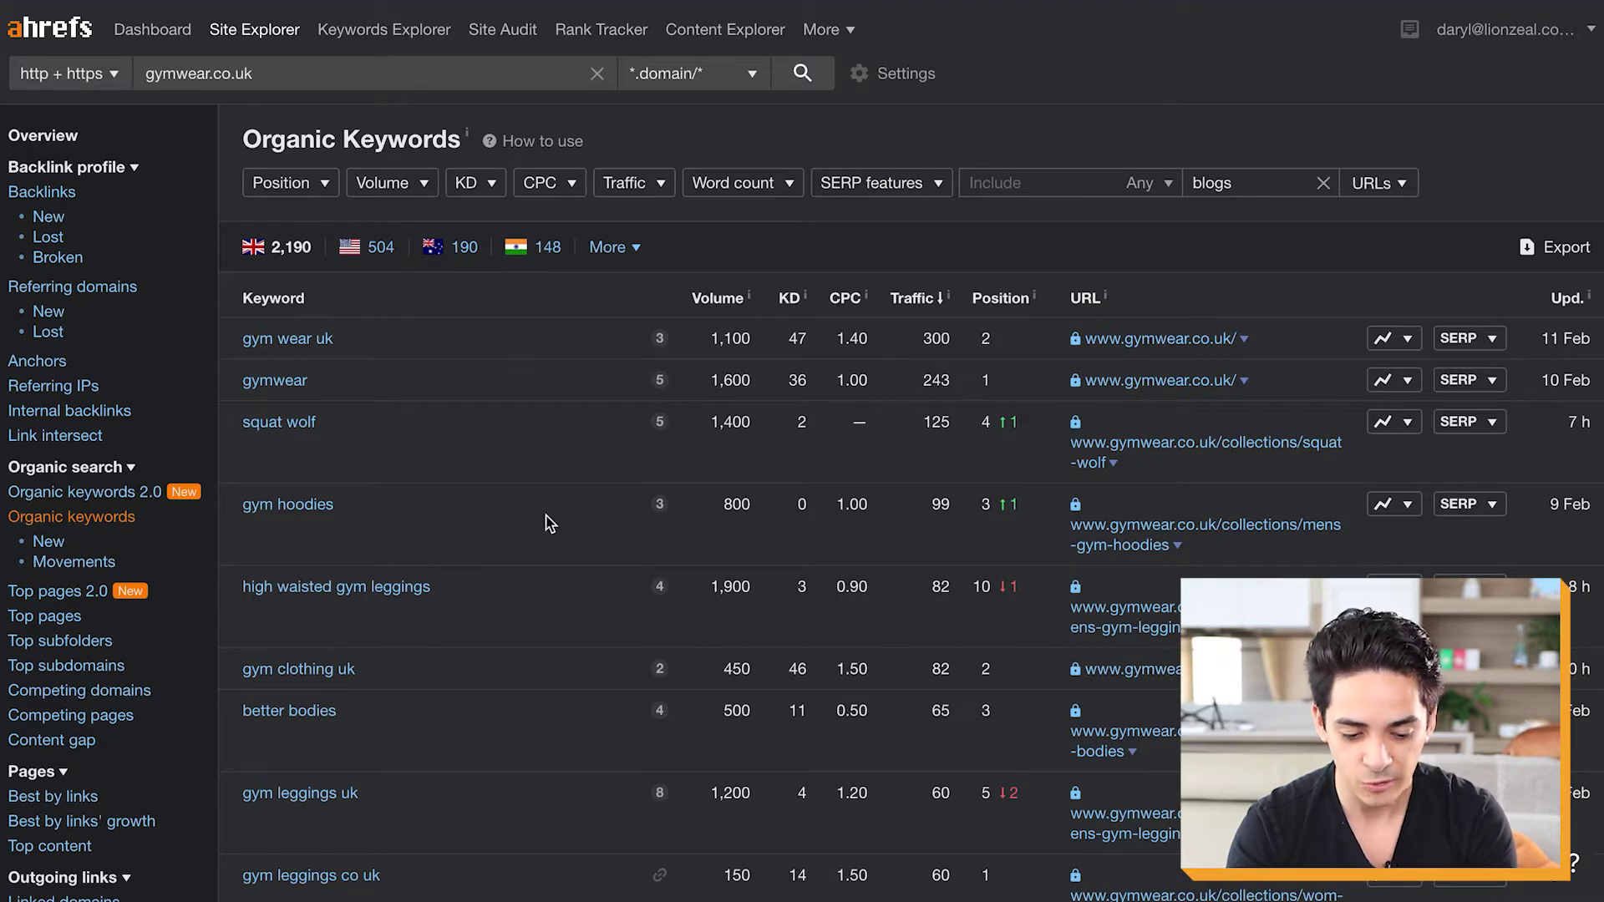
scroll(549, 524, "down", 9)
scroll(549, 524, "down", 4)
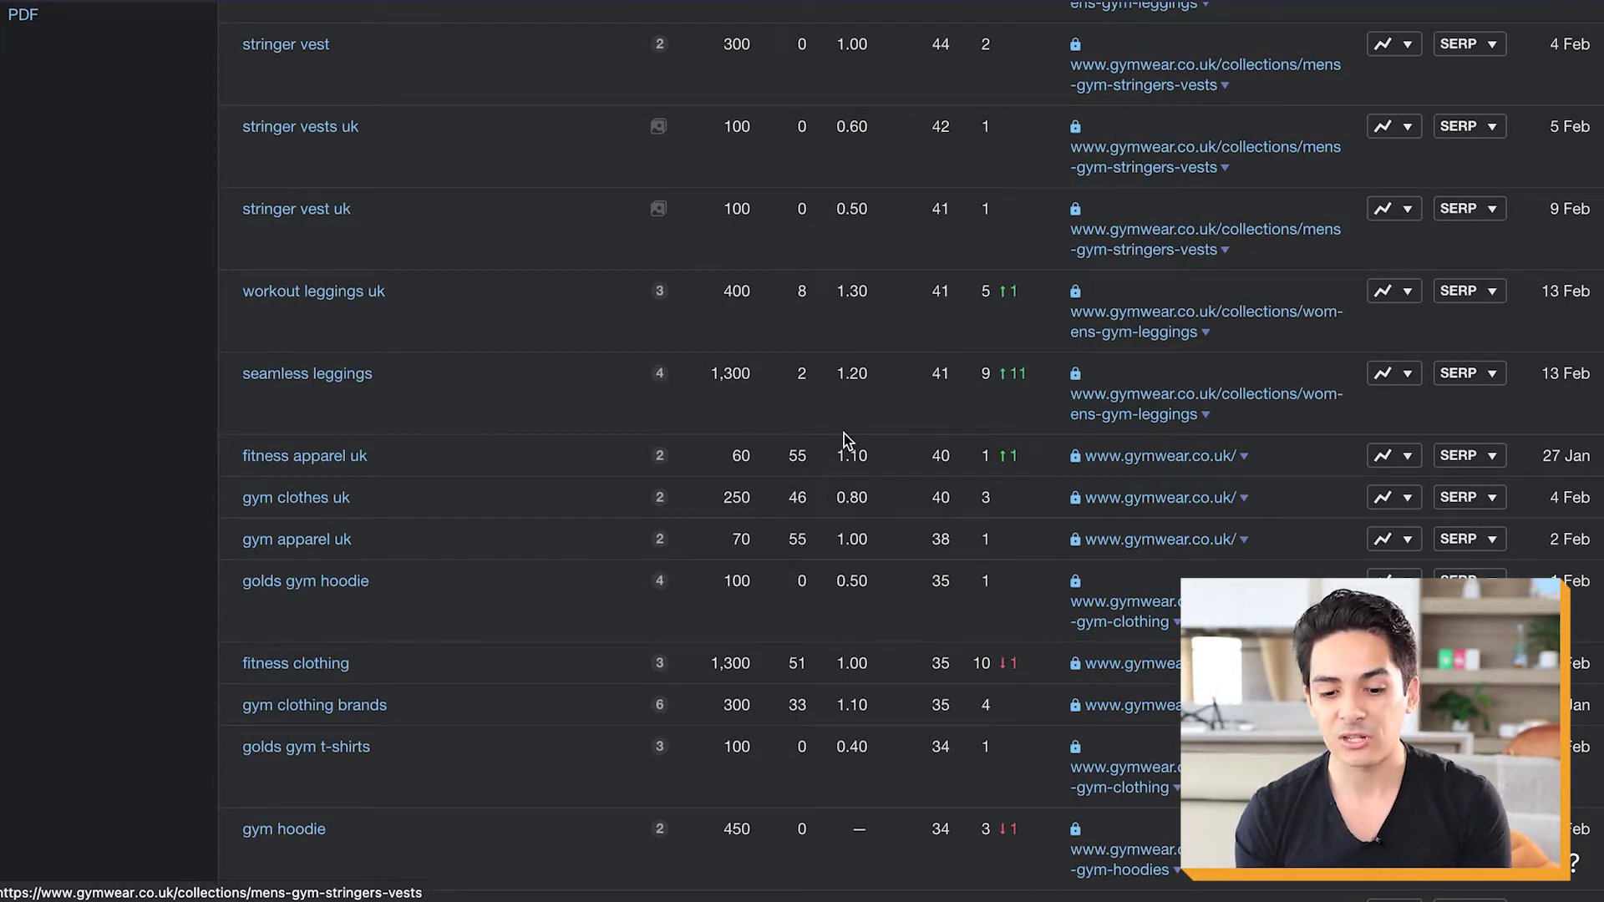
scroll(844, 434, "up", 15)
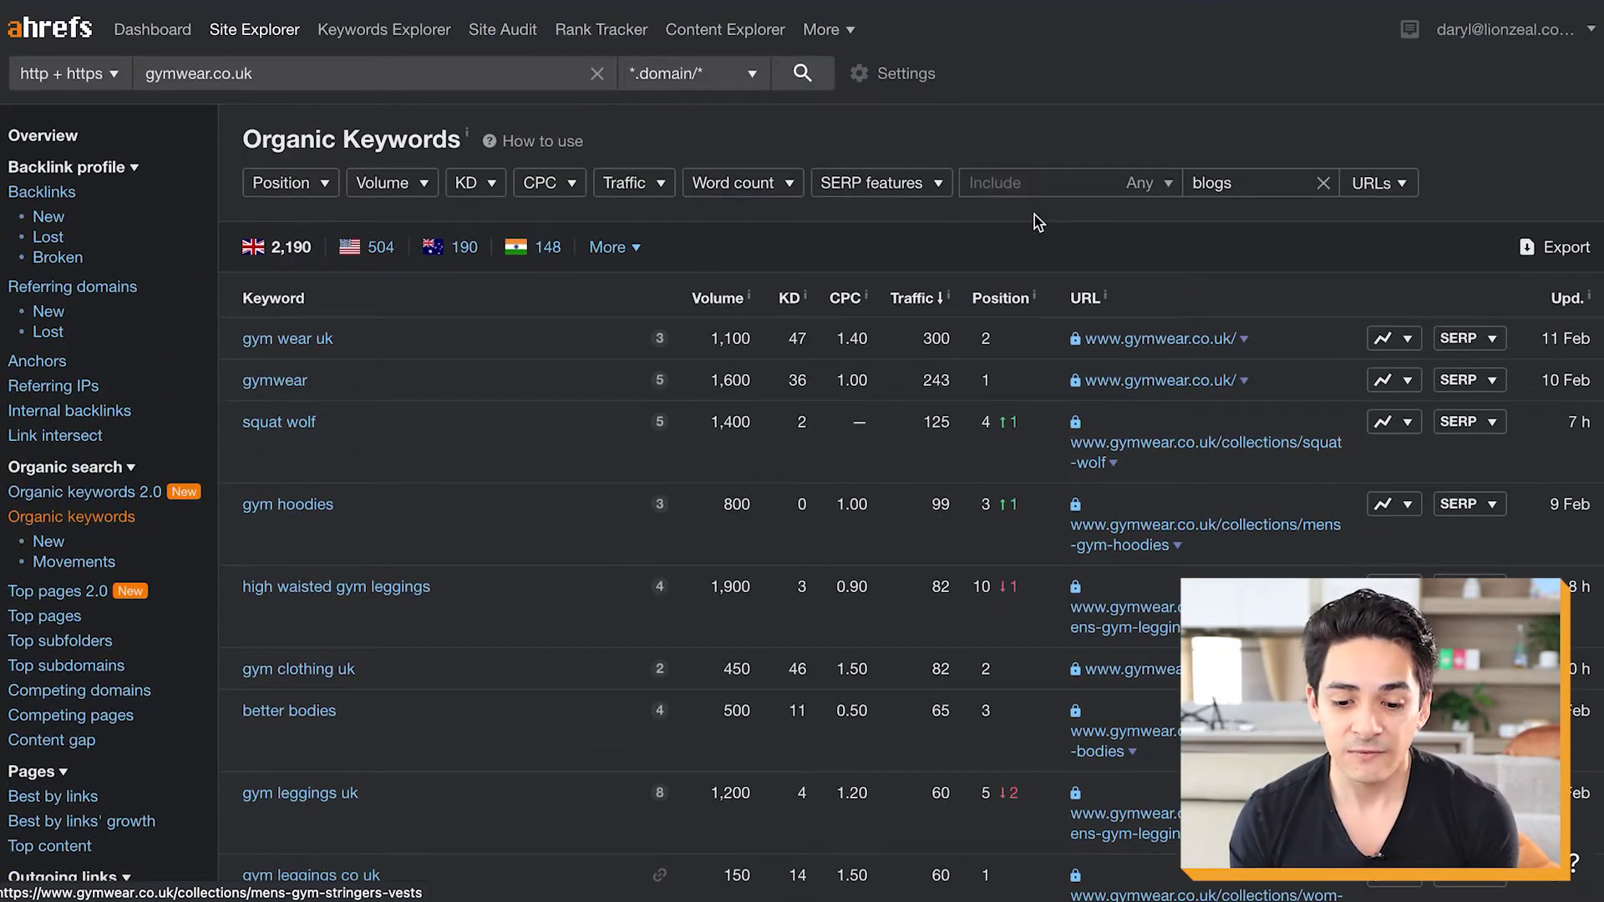
- Enter 'review, best' in the Include filter and check its match options without changing them
left_click(1034, 182)
type("review")
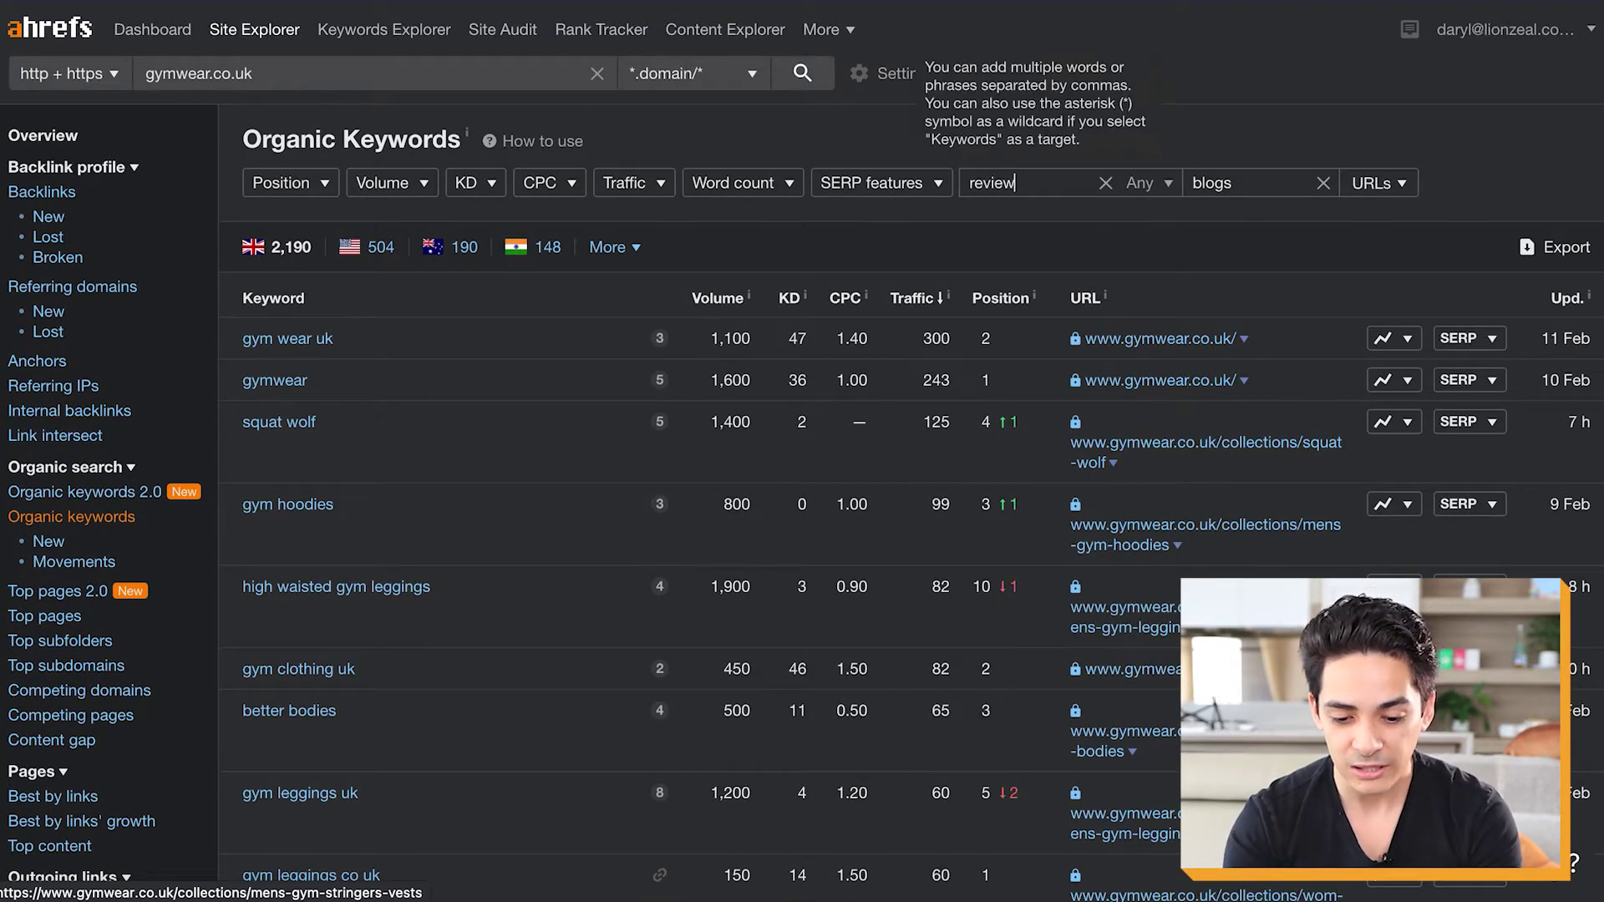
type(",  best")
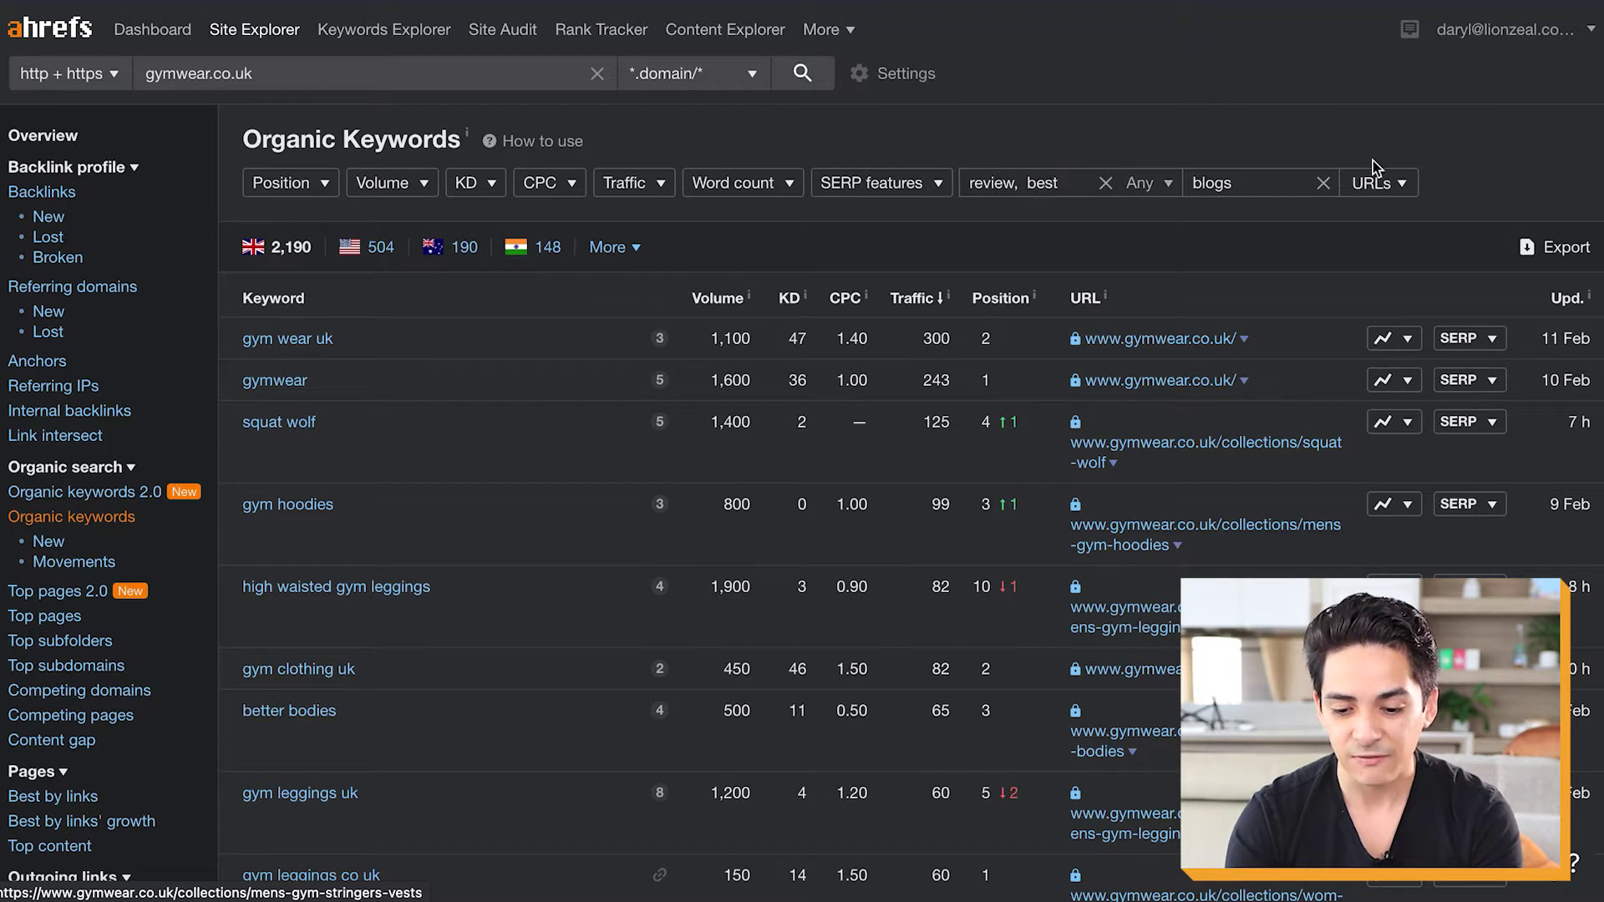
left_click(1374, 182)
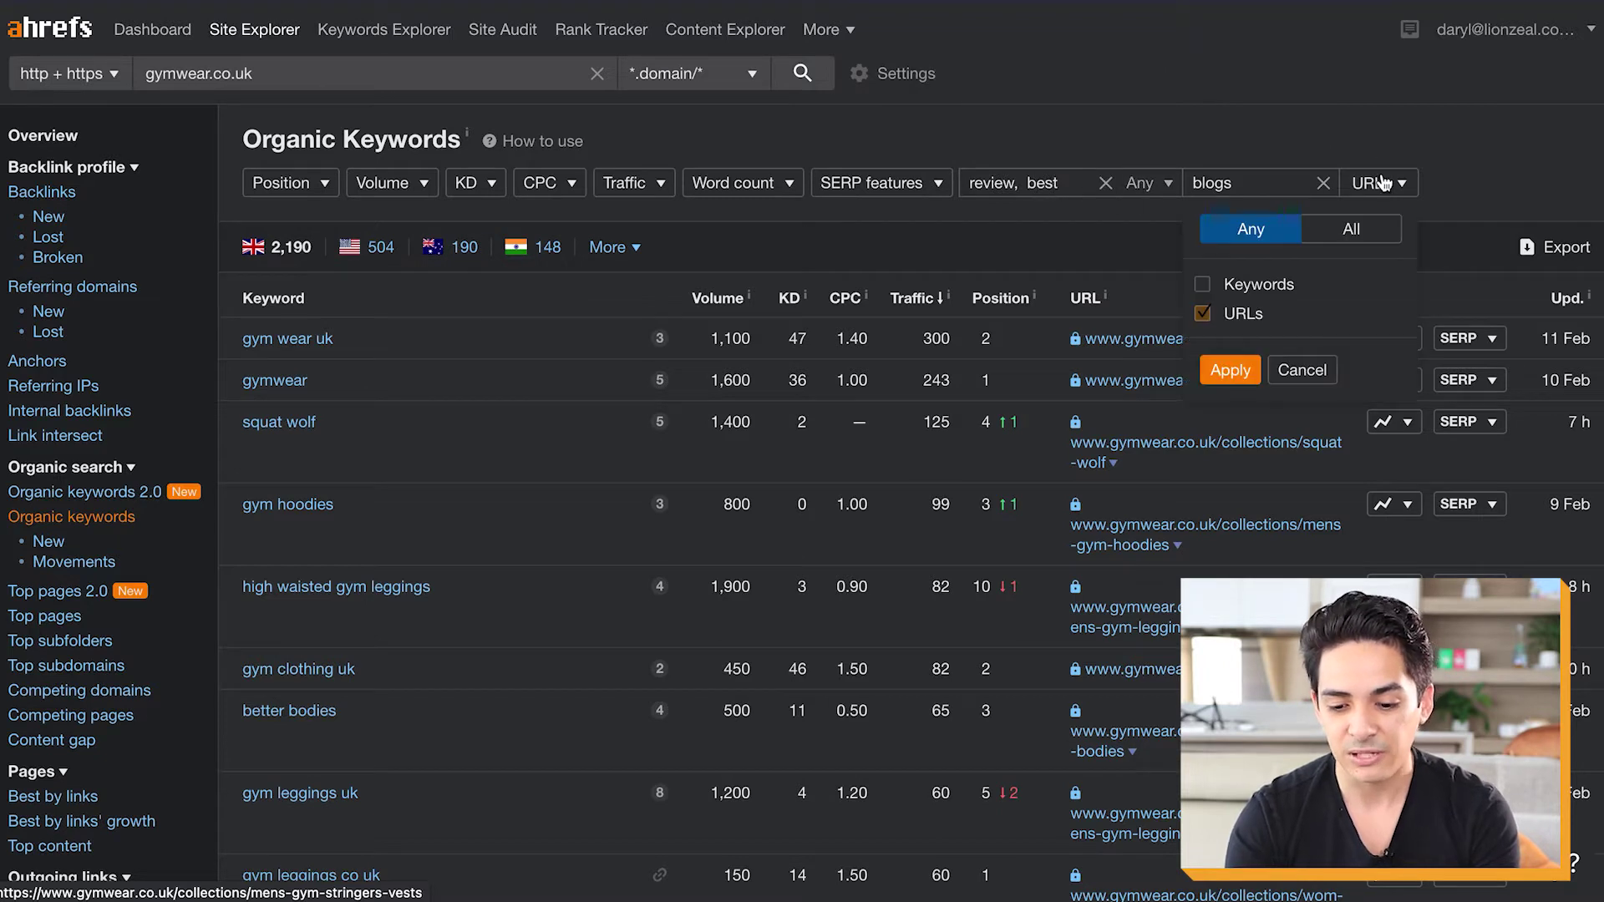
left_click(958, 217)
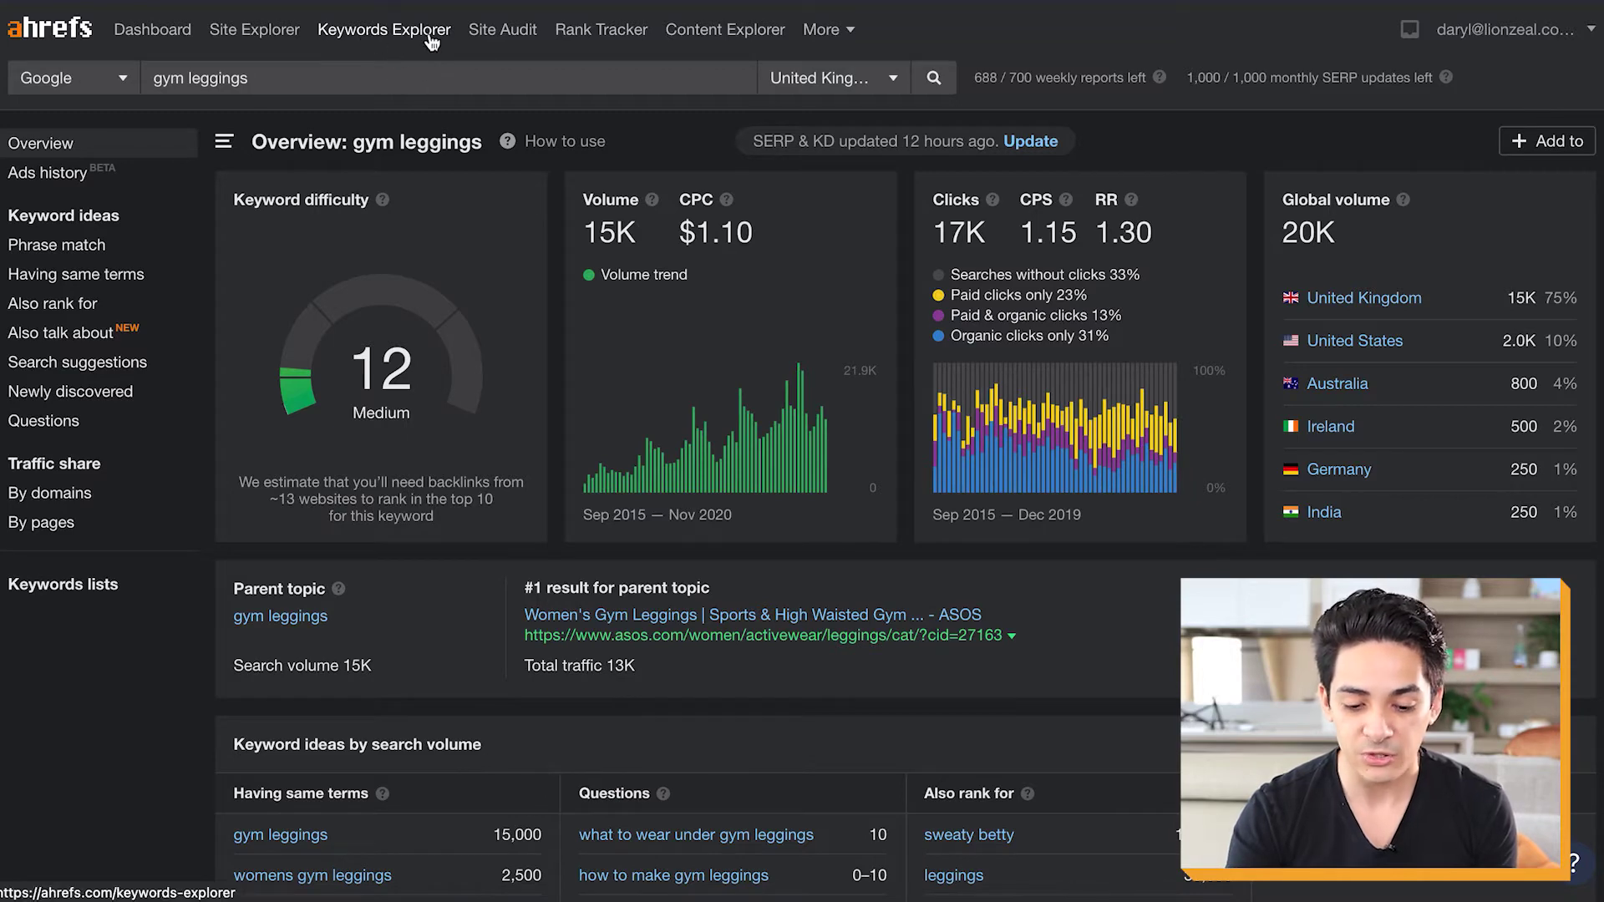
left_click_drag(642, 244, 584, 199)
left_click(739, 338)
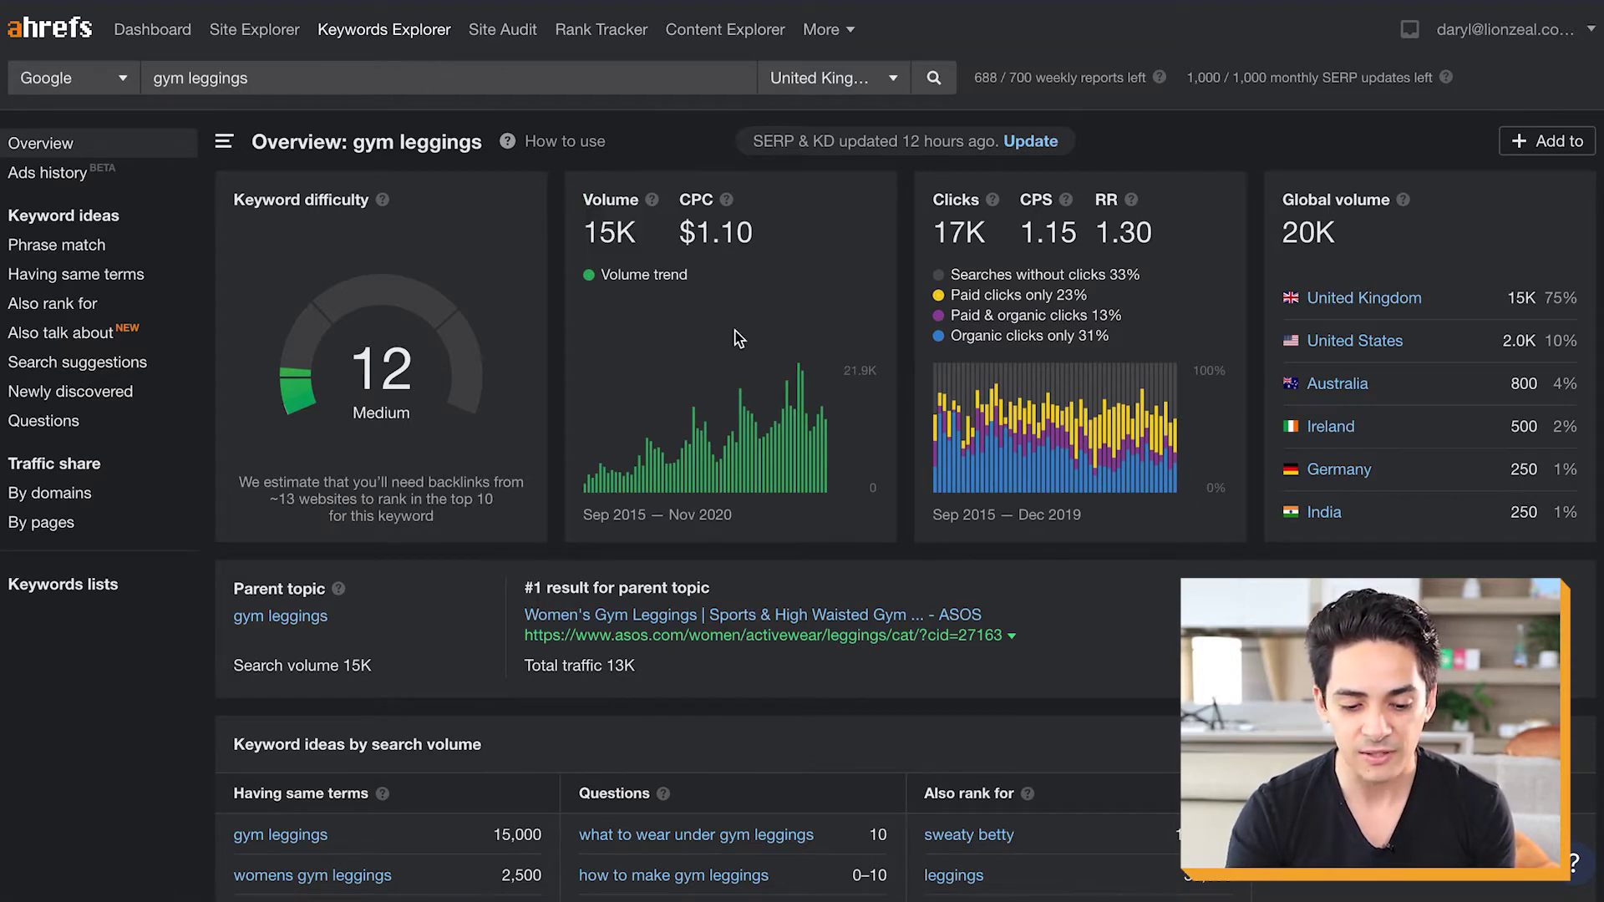
scroll(791, 428, "down", 10)
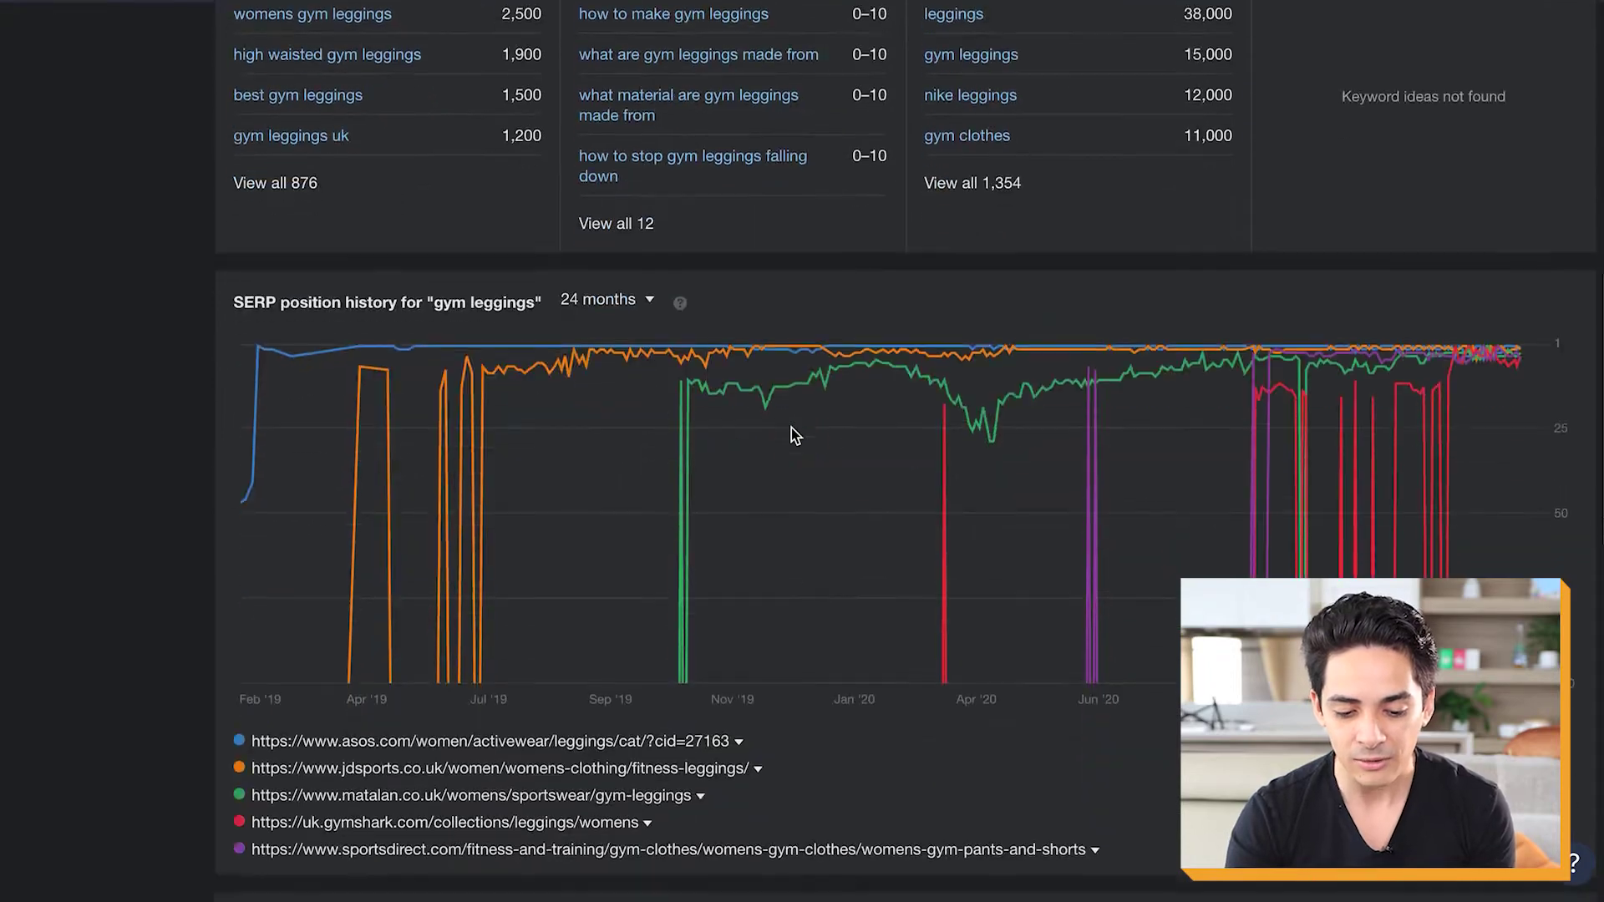
scroll(790, 428, "down", 6)
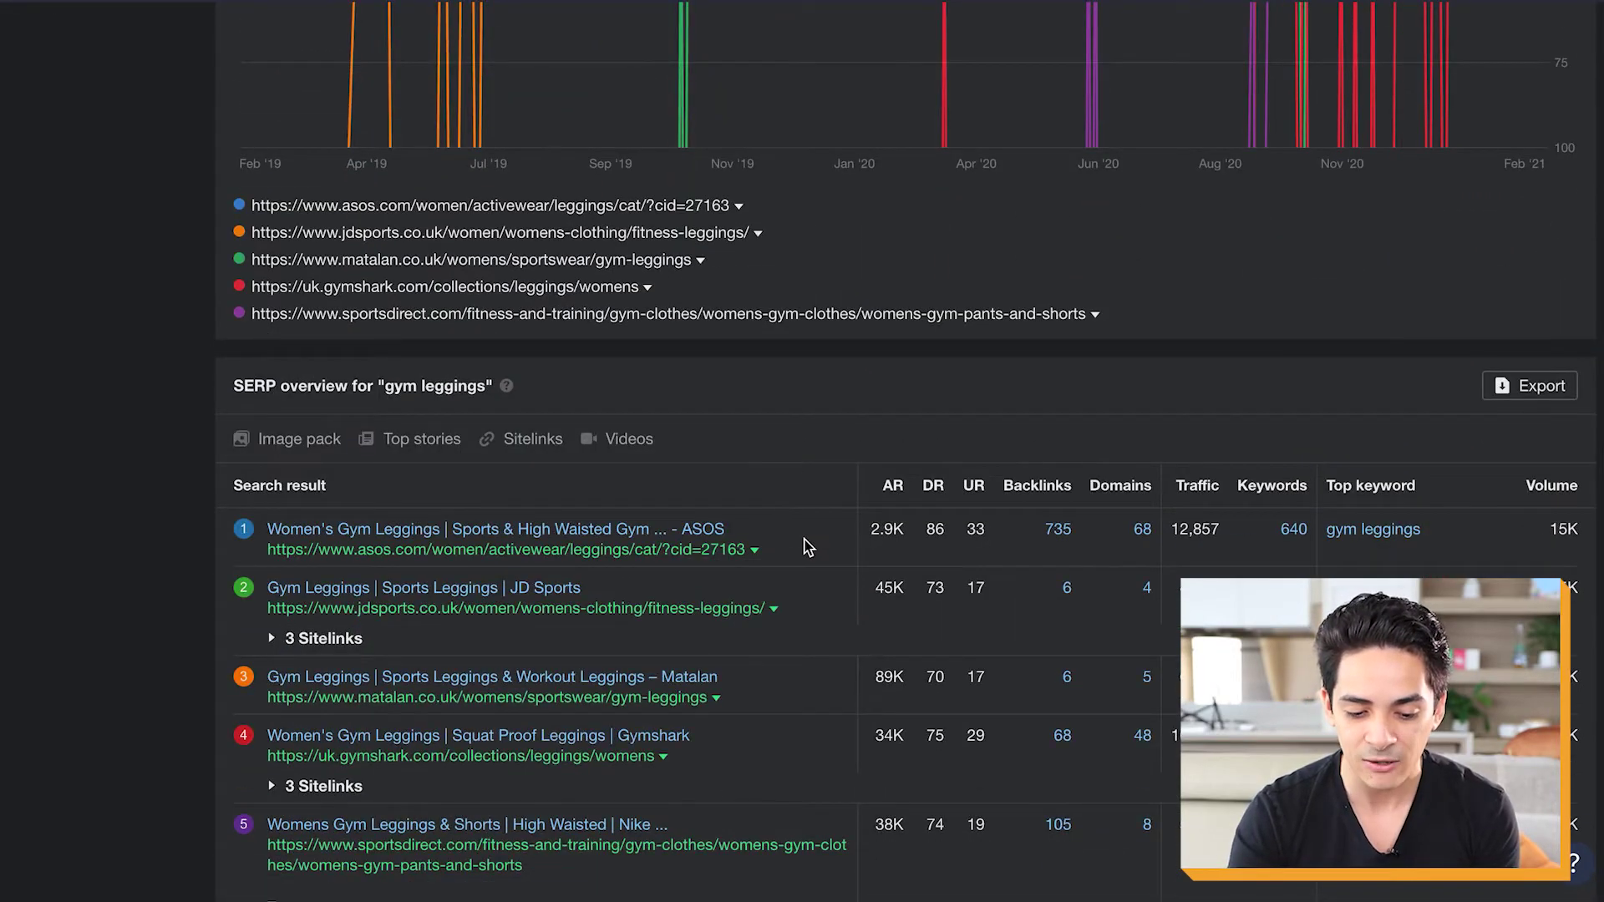
scroll(807, 547, "down", 2)
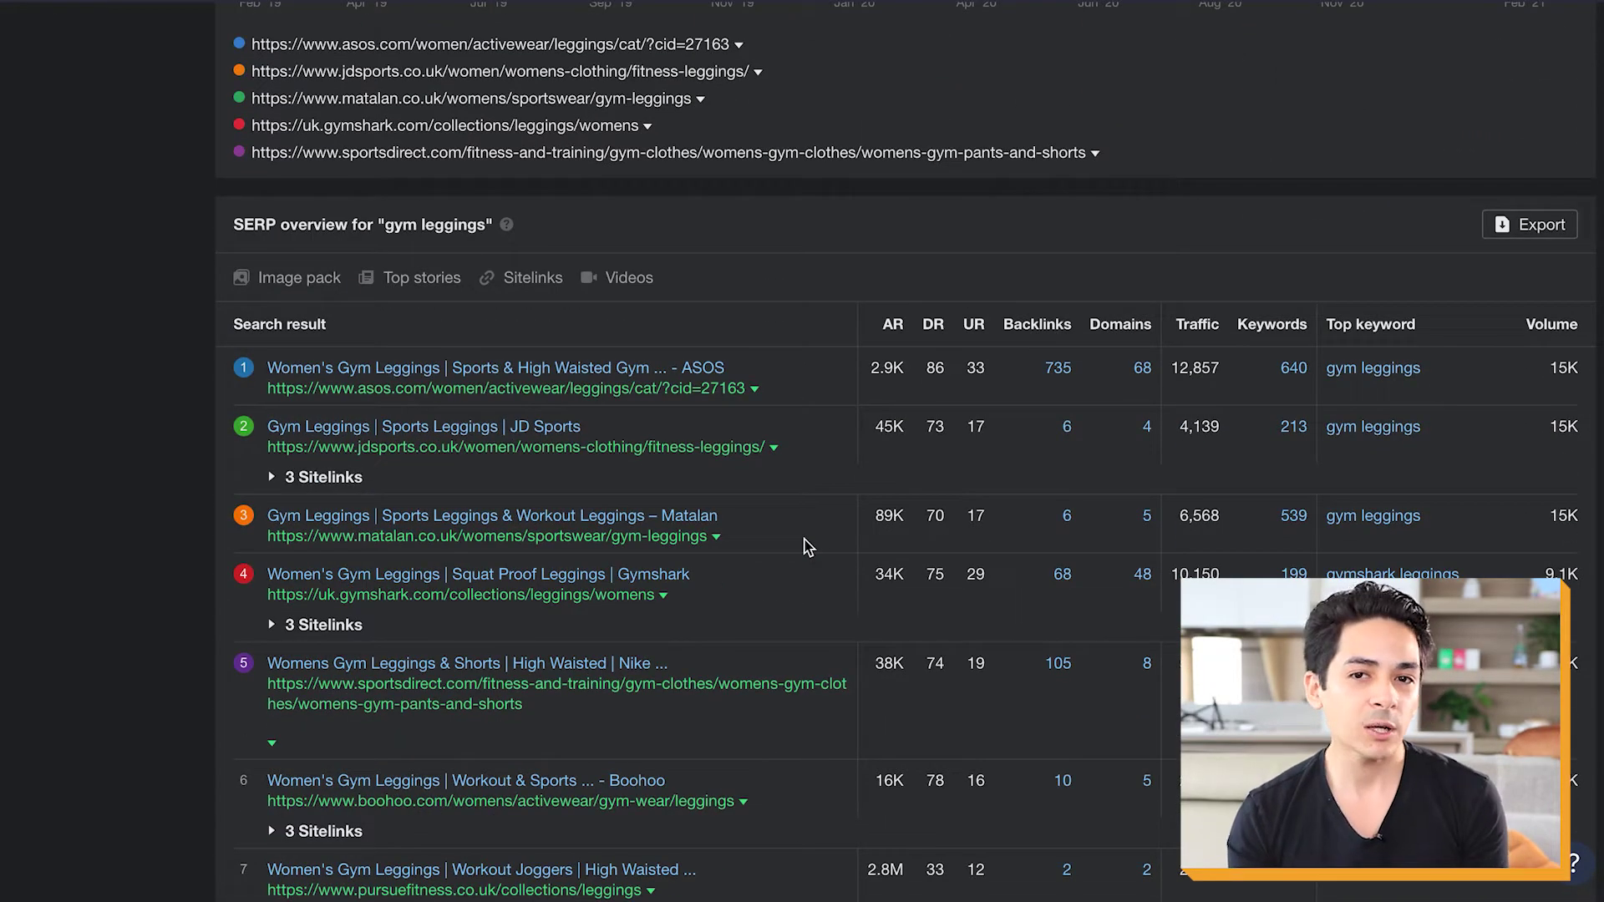
scroll(807, 547, "down", 1)
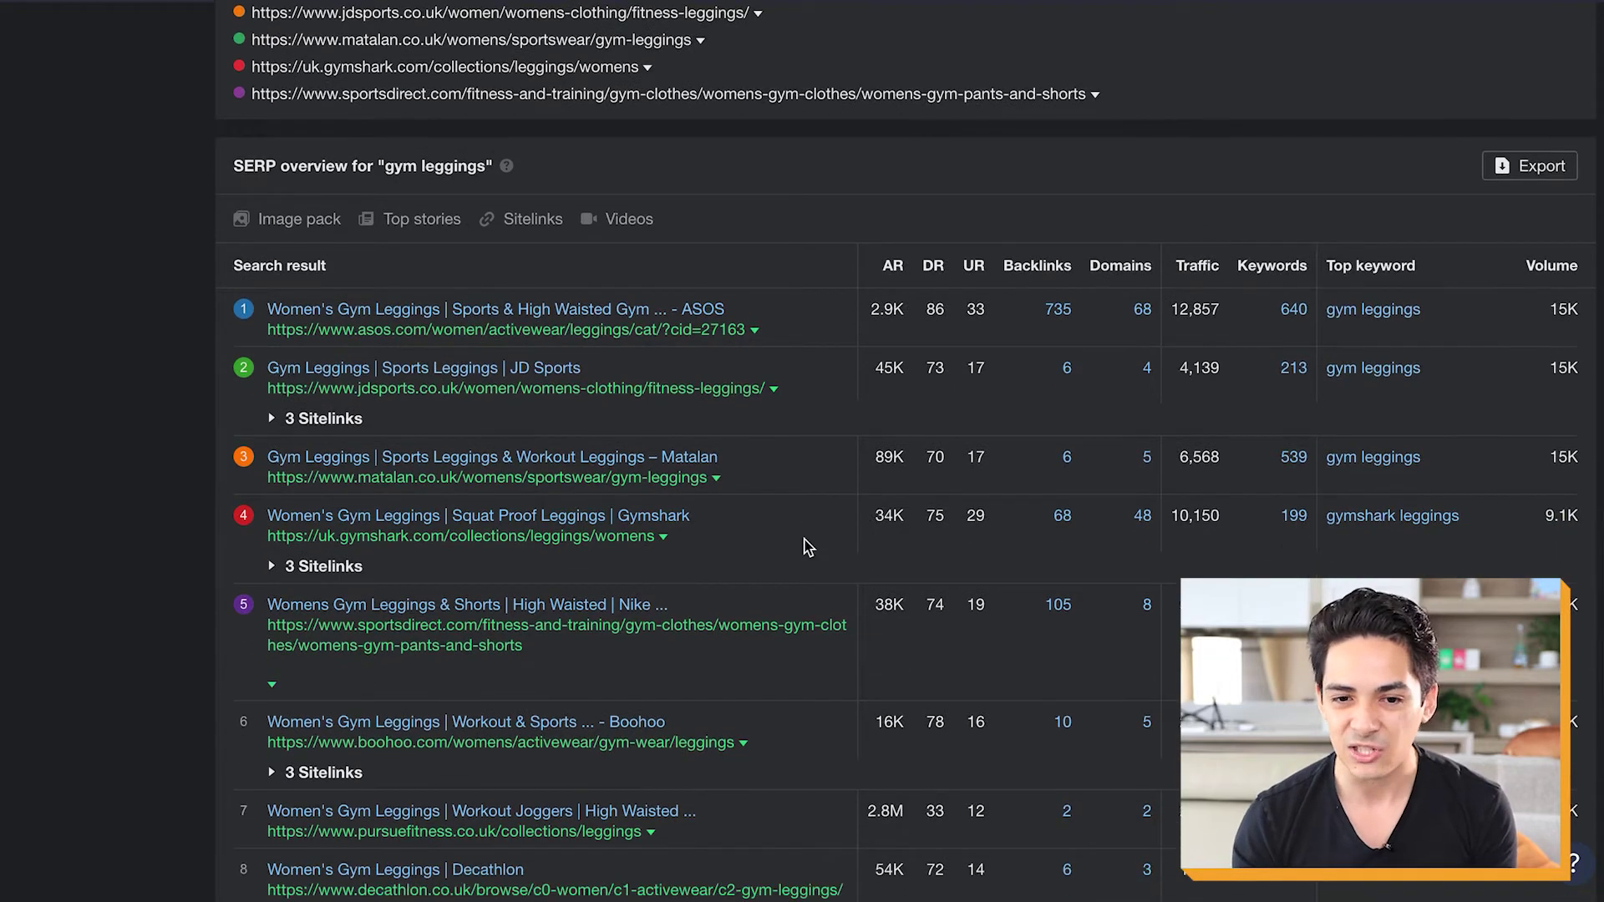
scroll(807, 548, "down", 1)
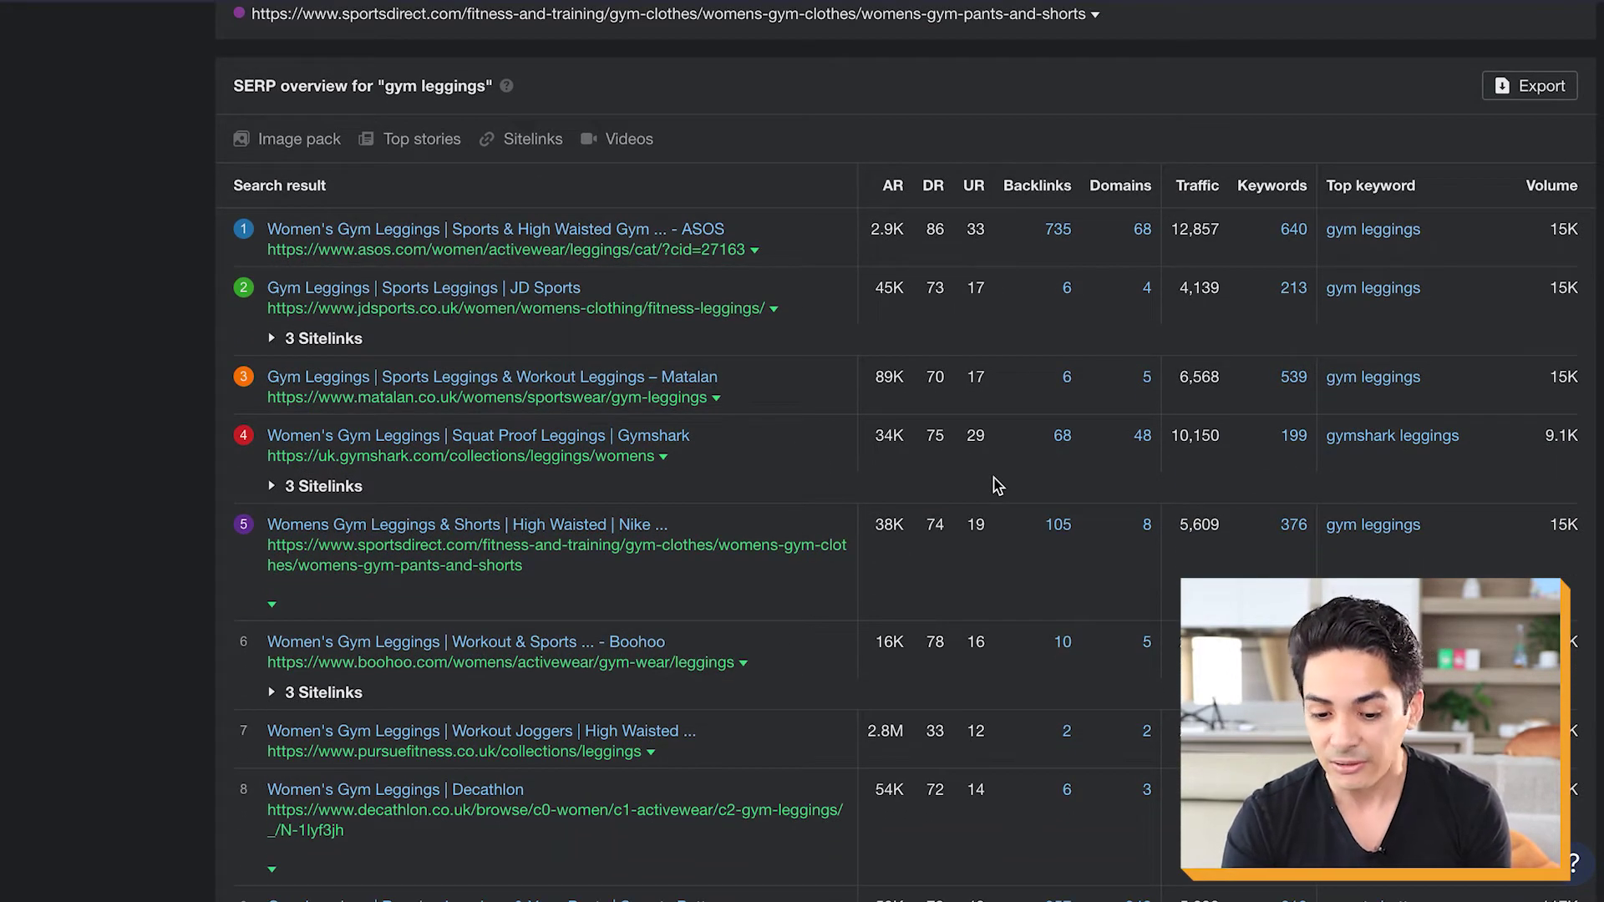
mouse_move(935, 197)
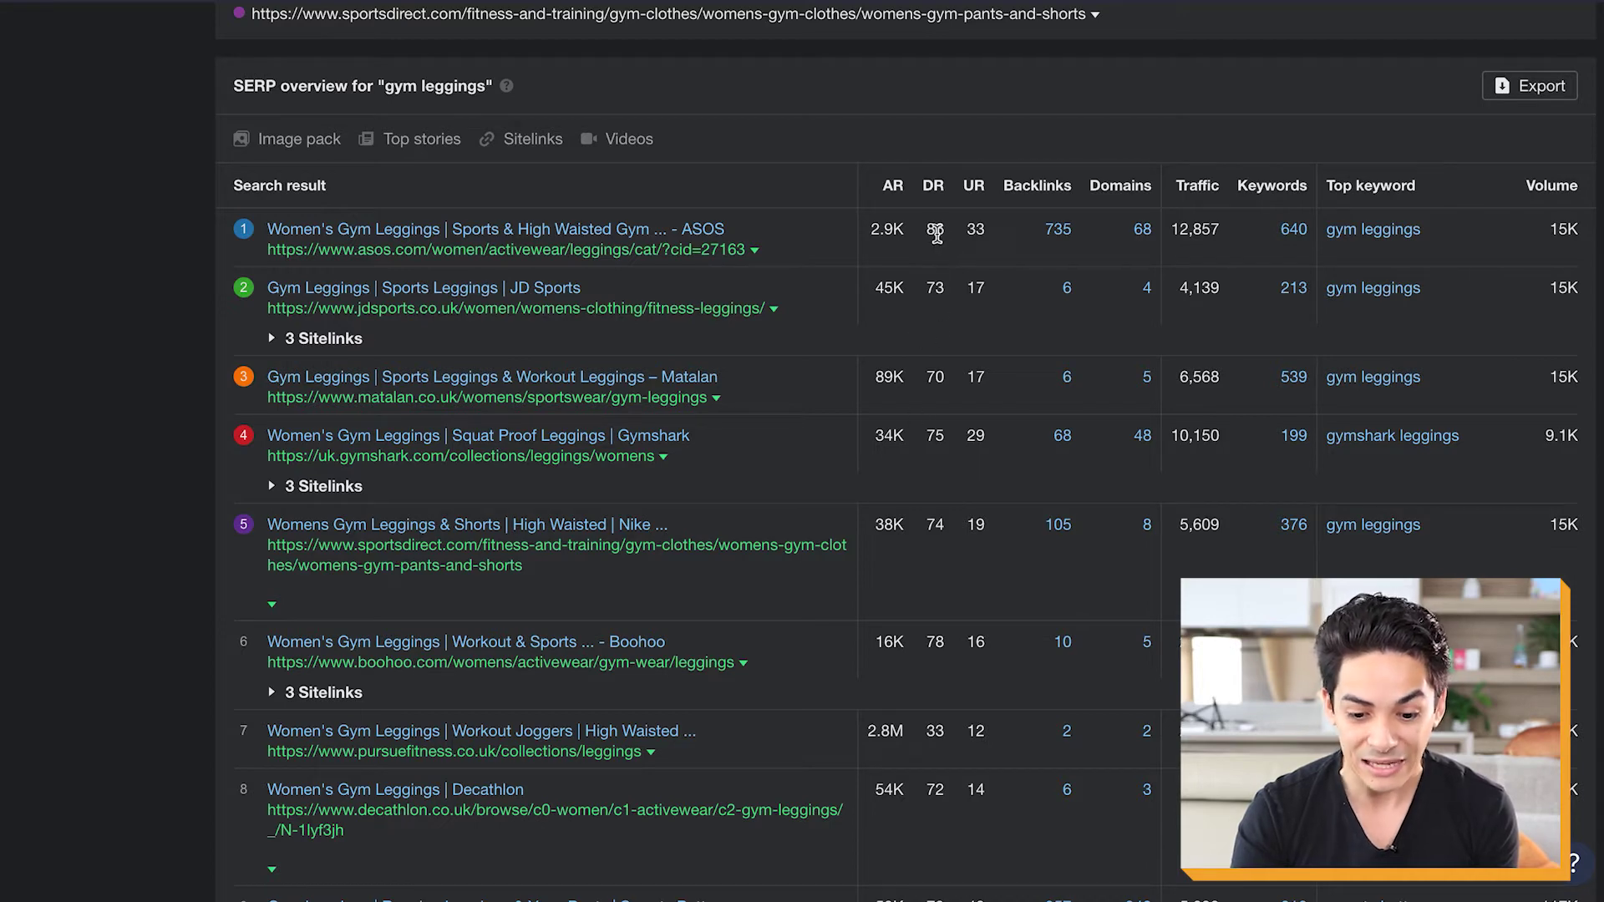
scroll(936, 439, "down", 2)
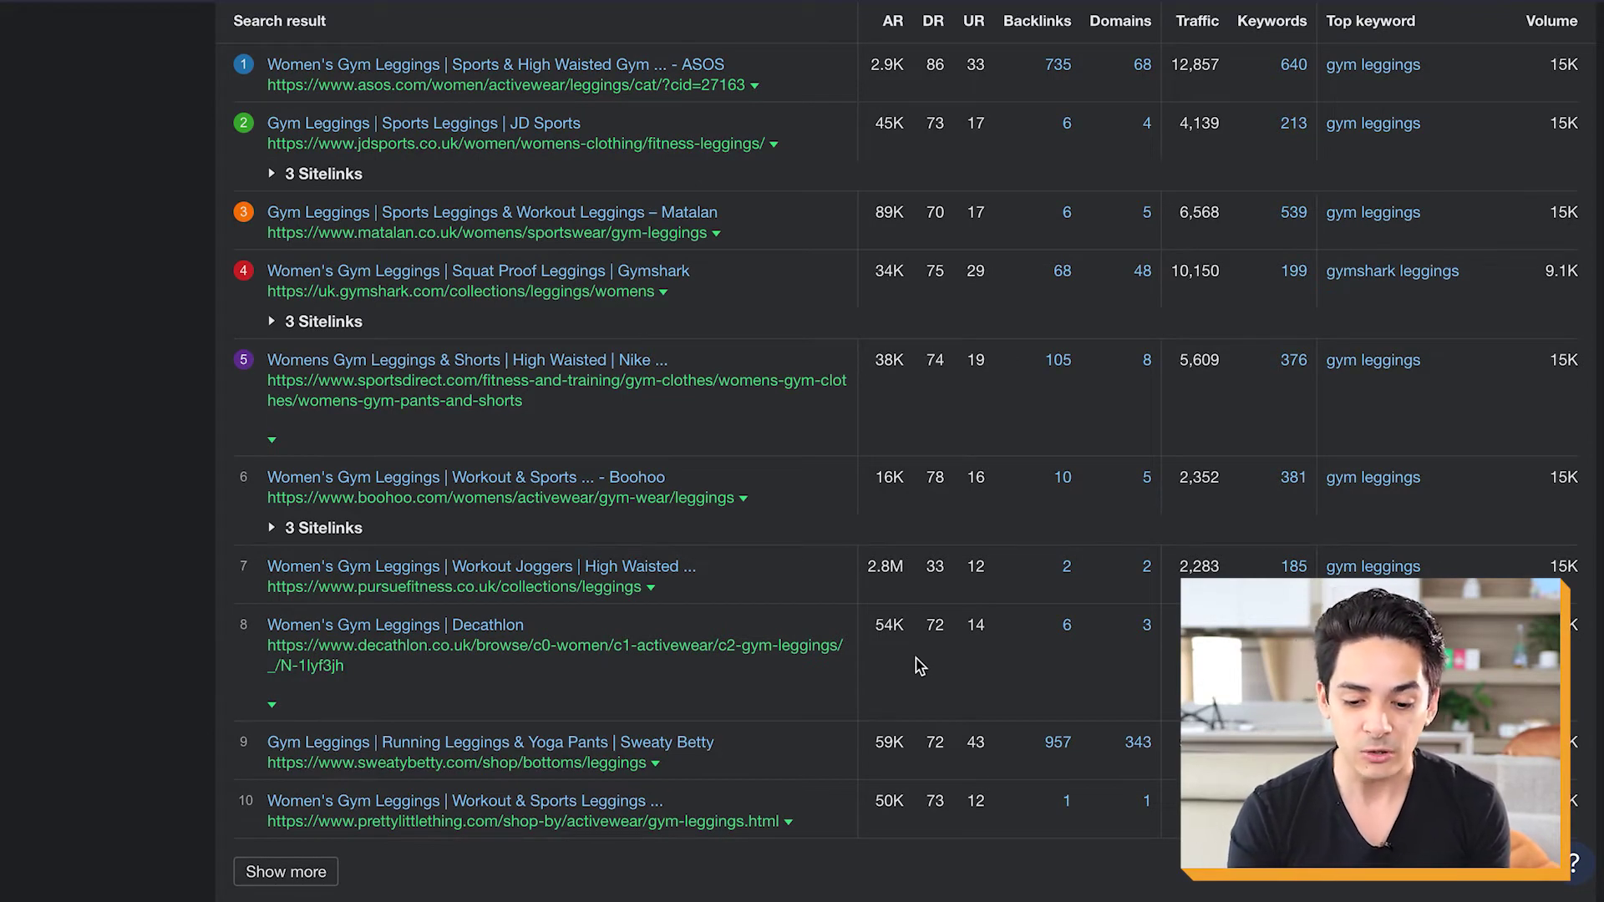
- Scroll through the results and highlight the pursuefitness result's URL, then clear the highlight
scroll(920, 666, "down", 2)
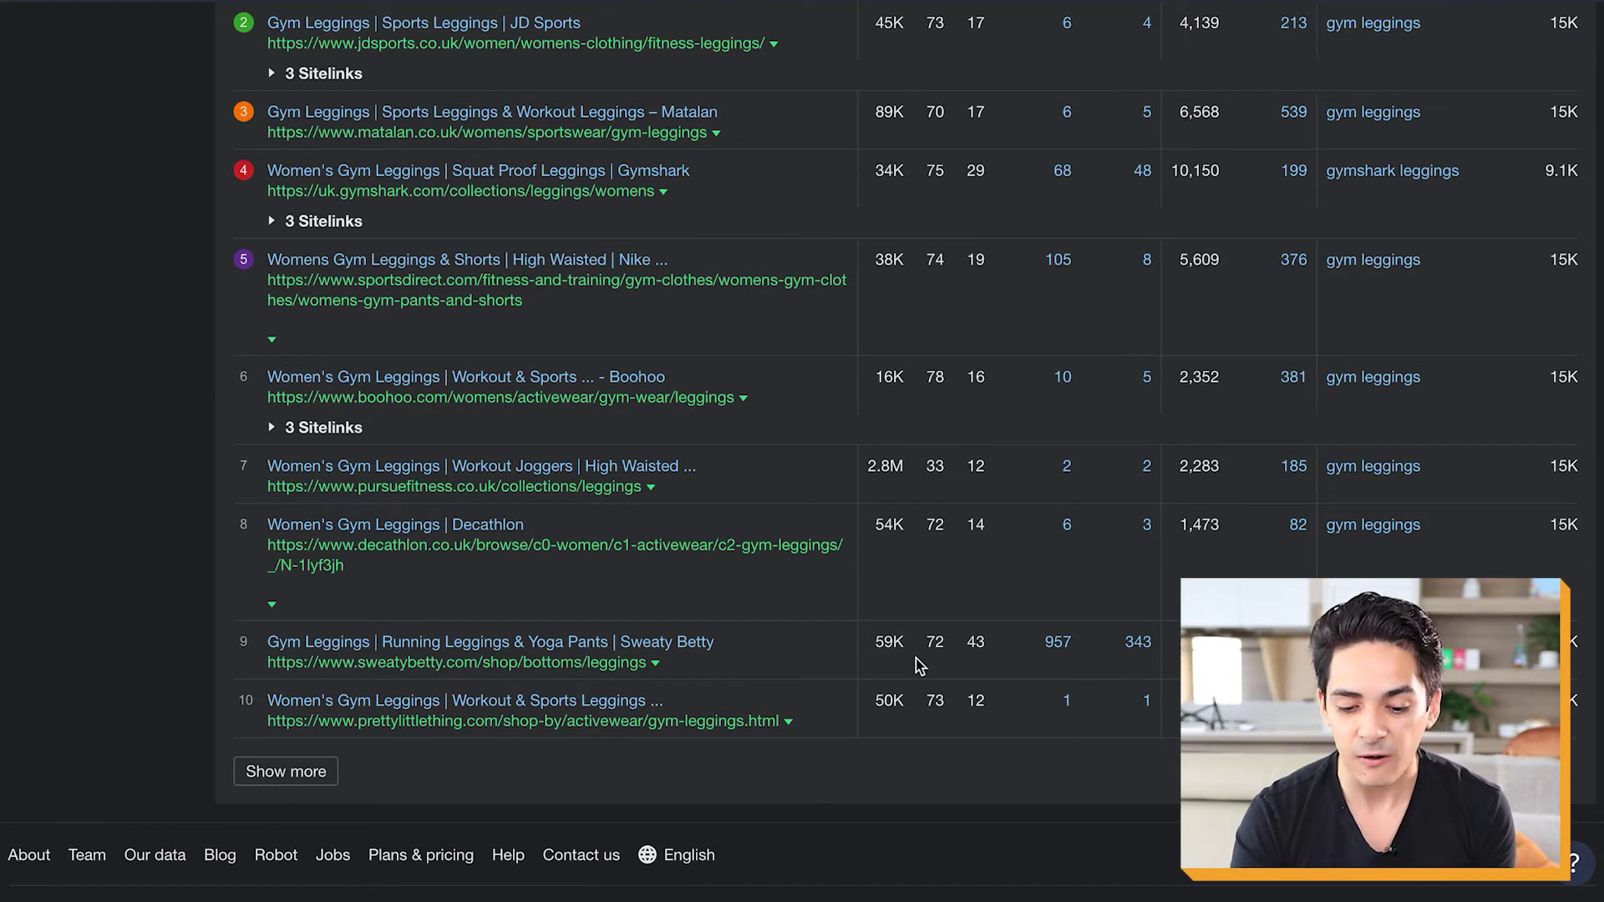
scroll(920, 666, "up", 1)
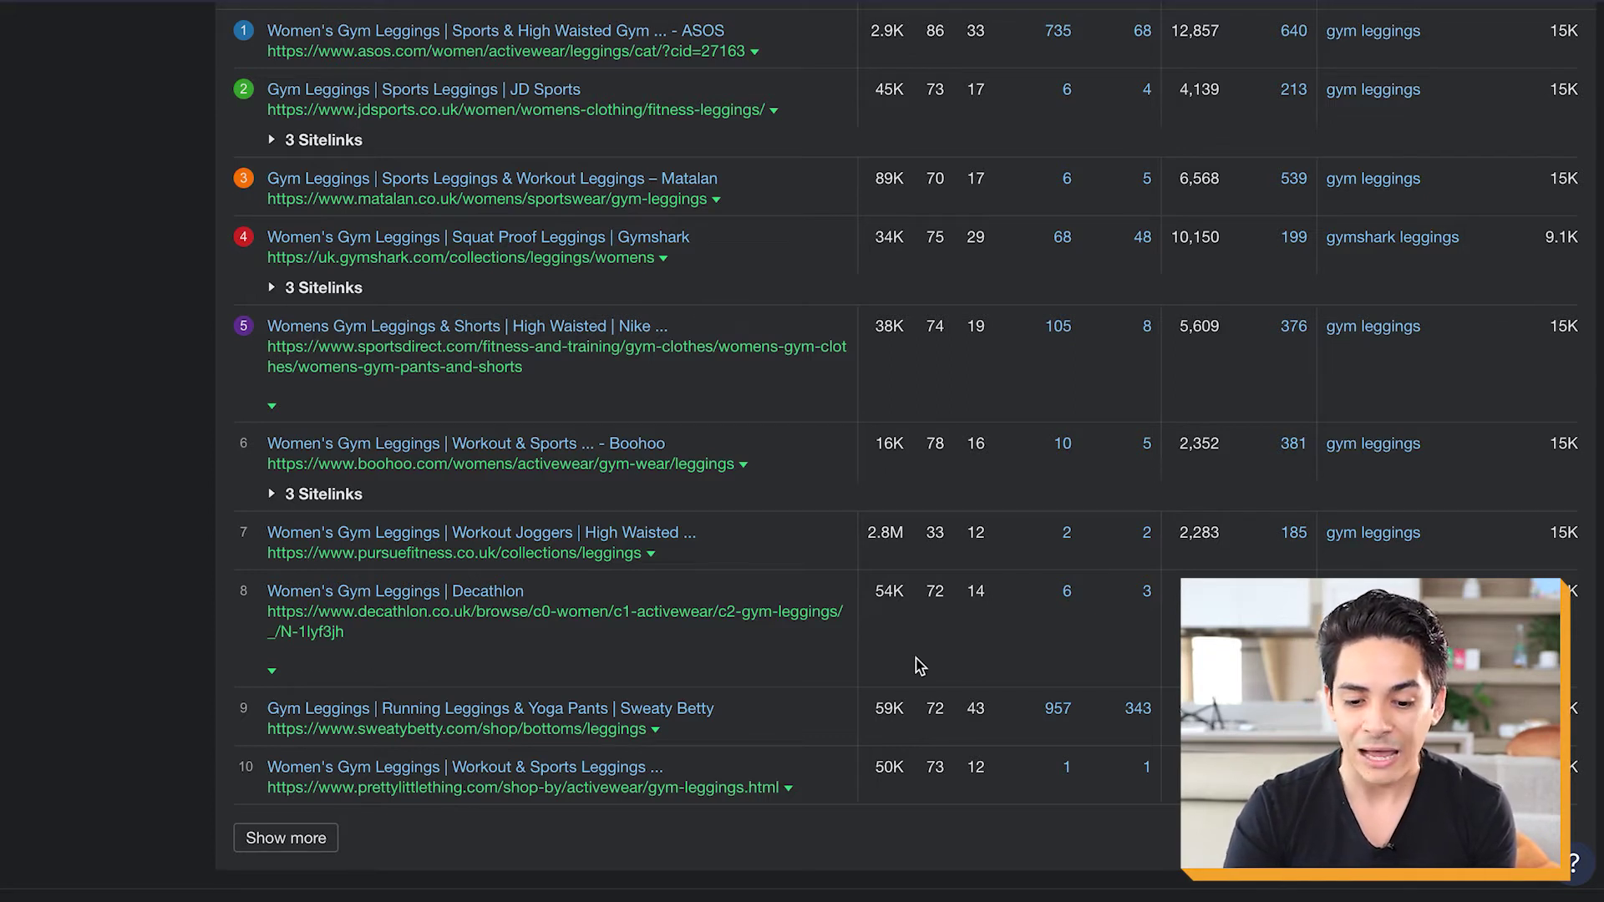
scroll(920, 666, "up", 1)
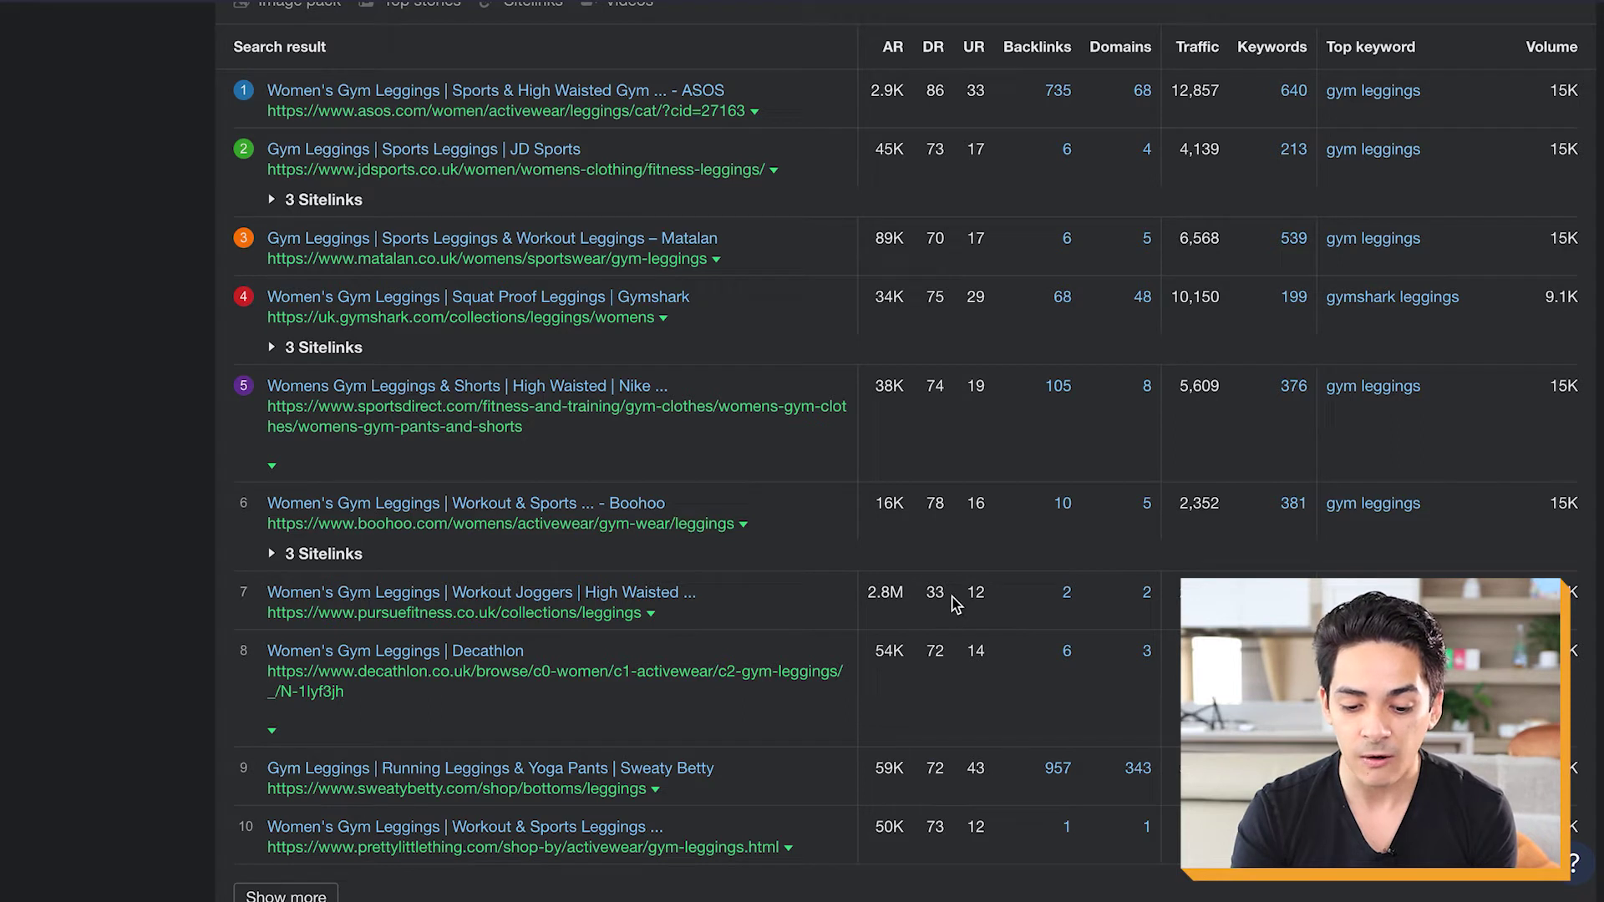
left_click_drag(703, 619, 269, 584)
left_click(982, 598)
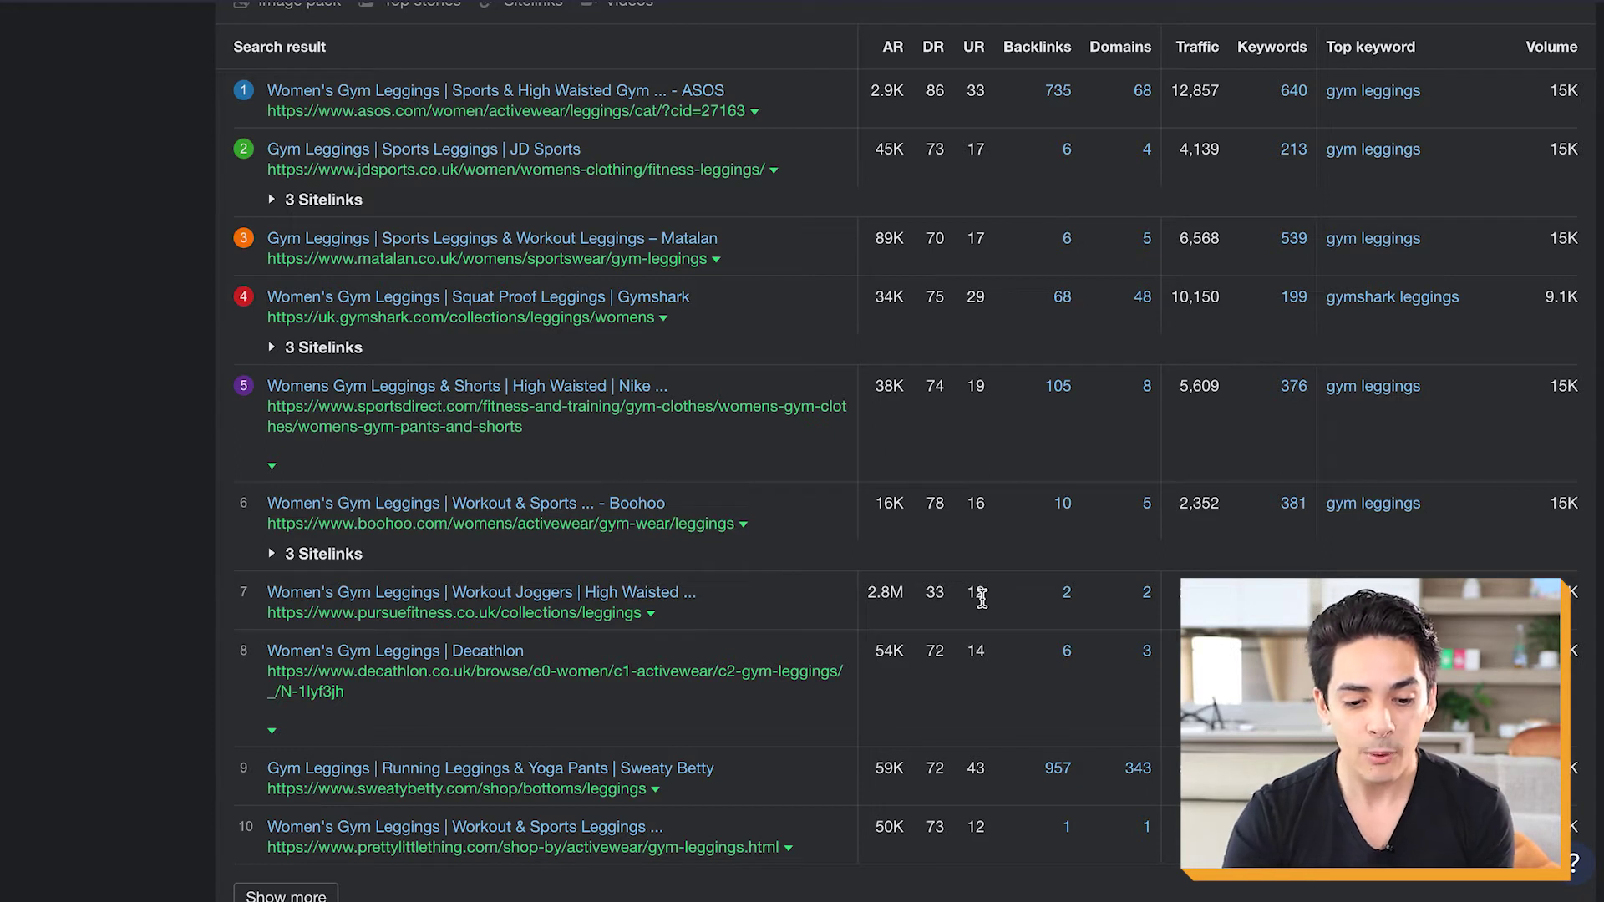
scroll(982, 598, "up", 1)
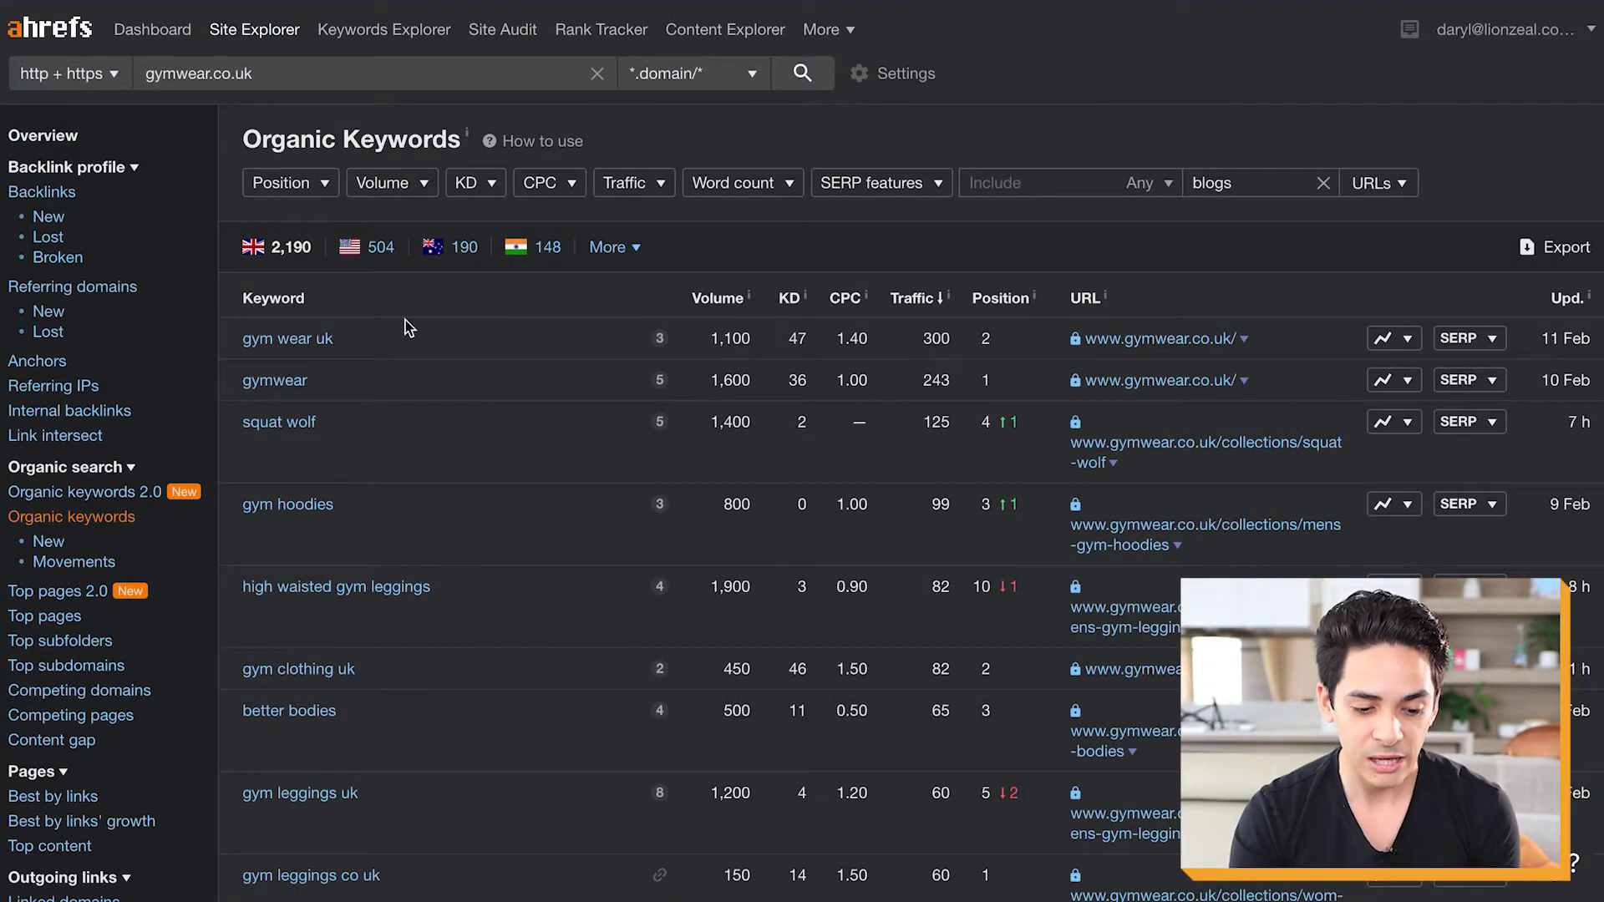
scroll(551, 434, "down", 1)
scroll(552, 434, "down", 3)
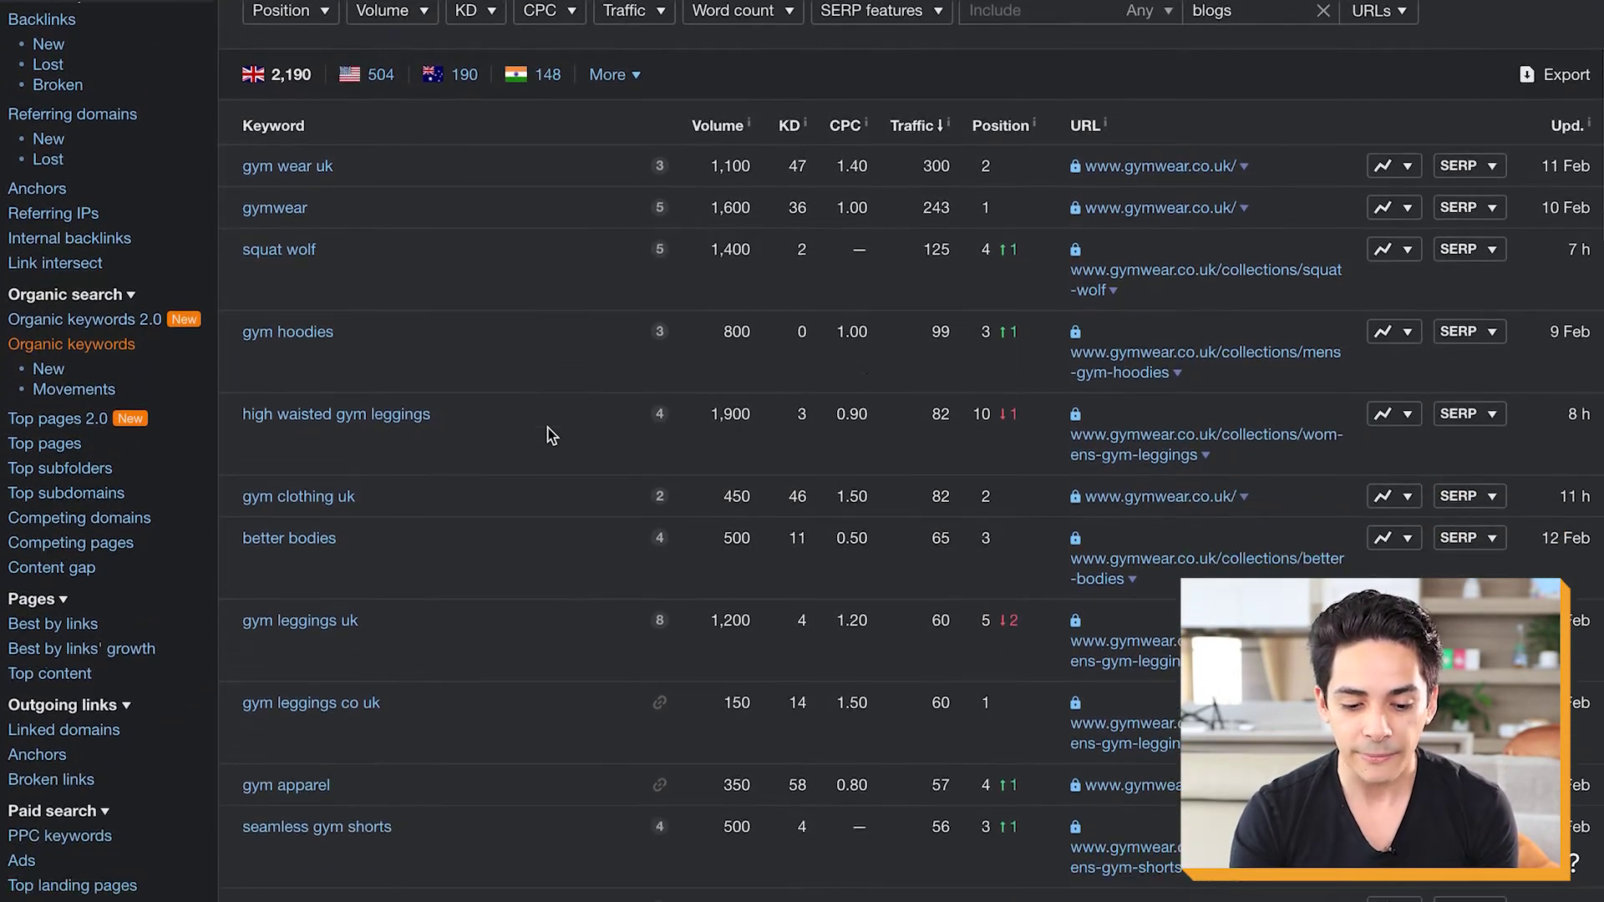
scroll(551, 435, "up", 3)
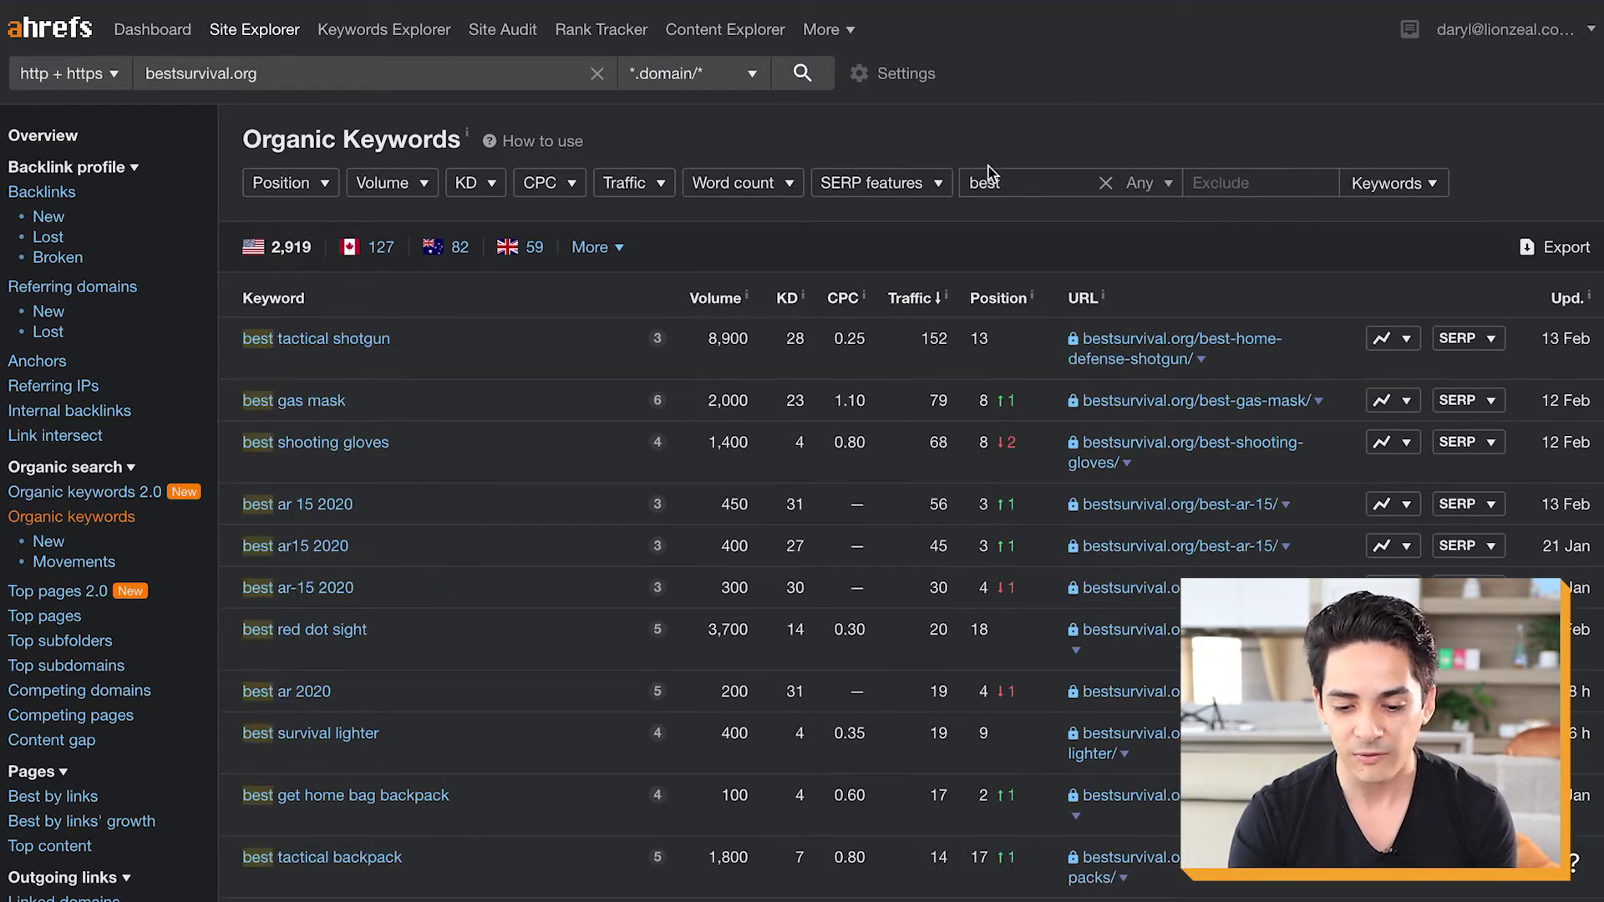
type(", rev")
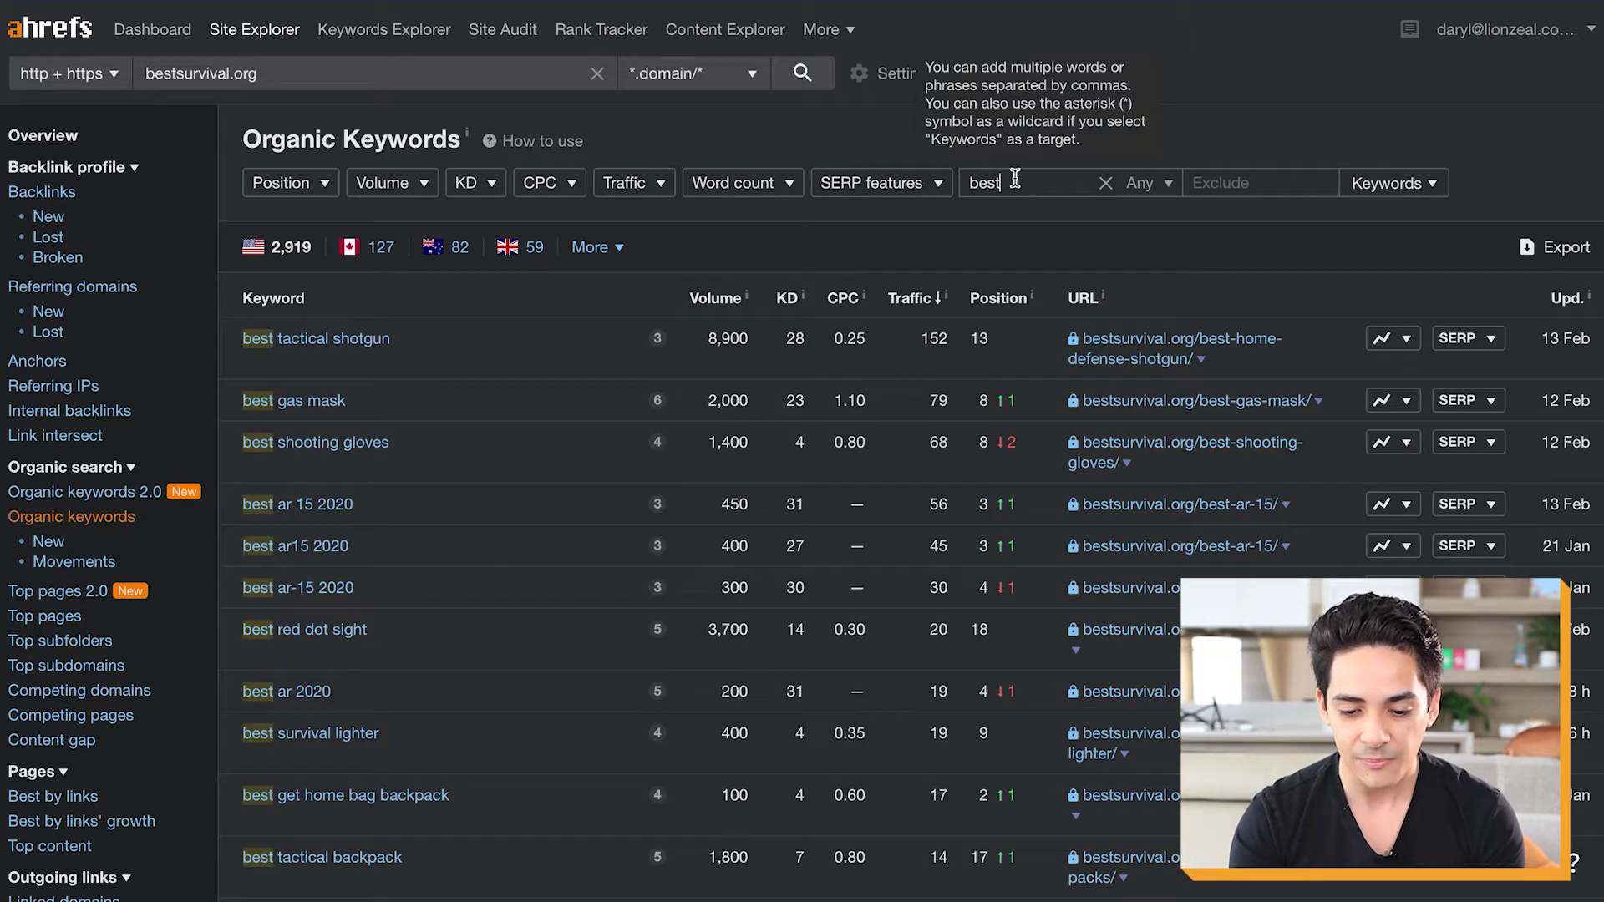
type("iew")
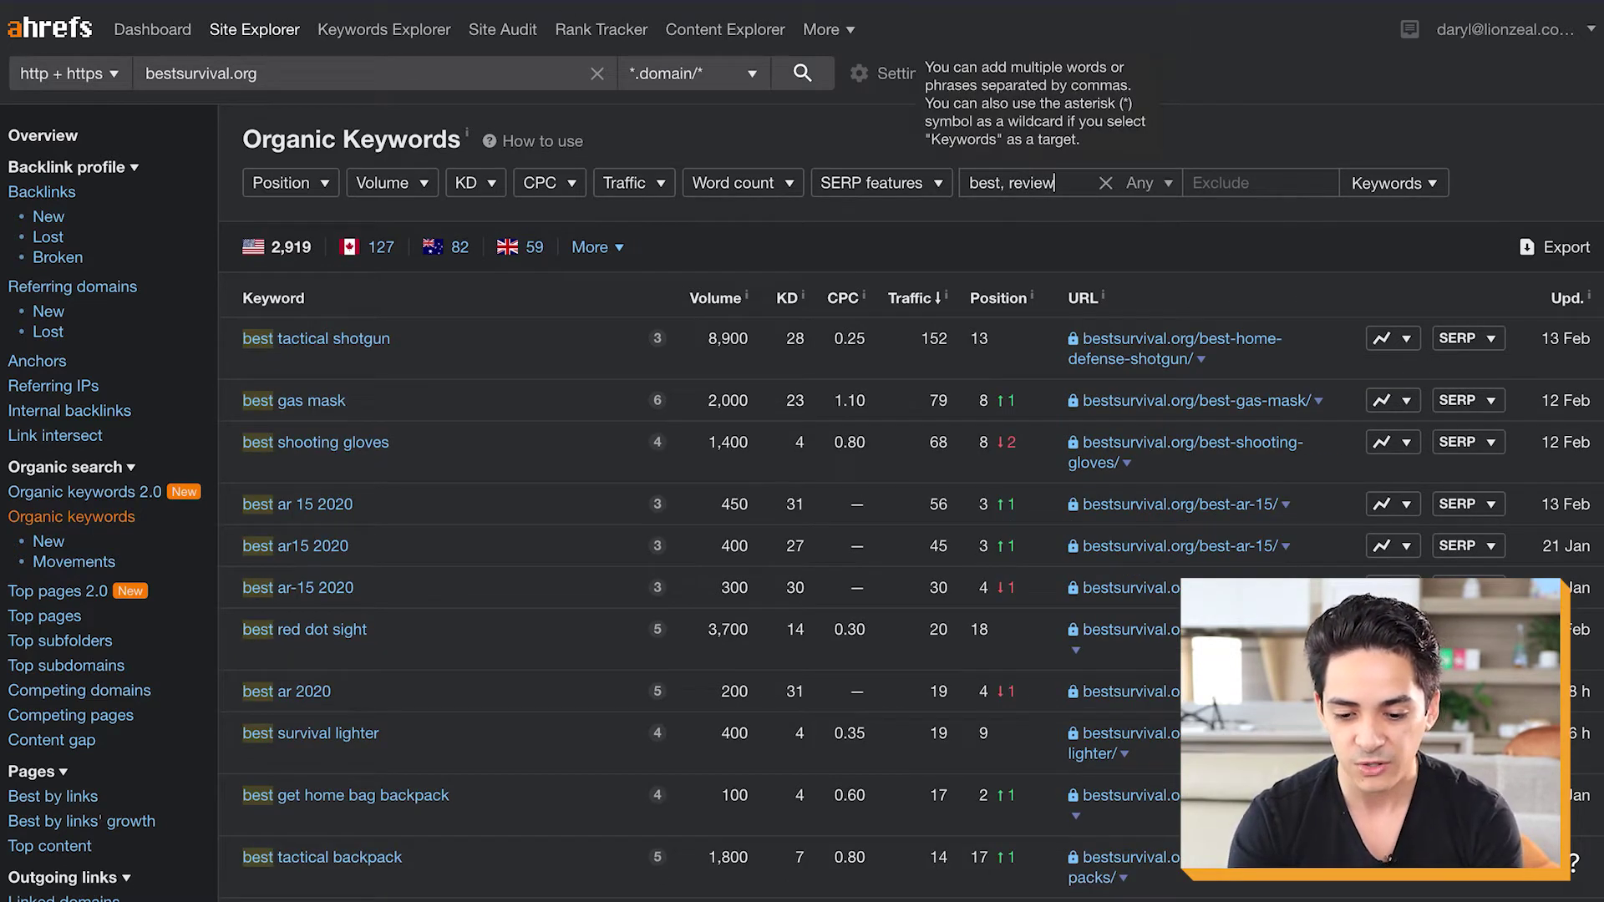
key("Return")
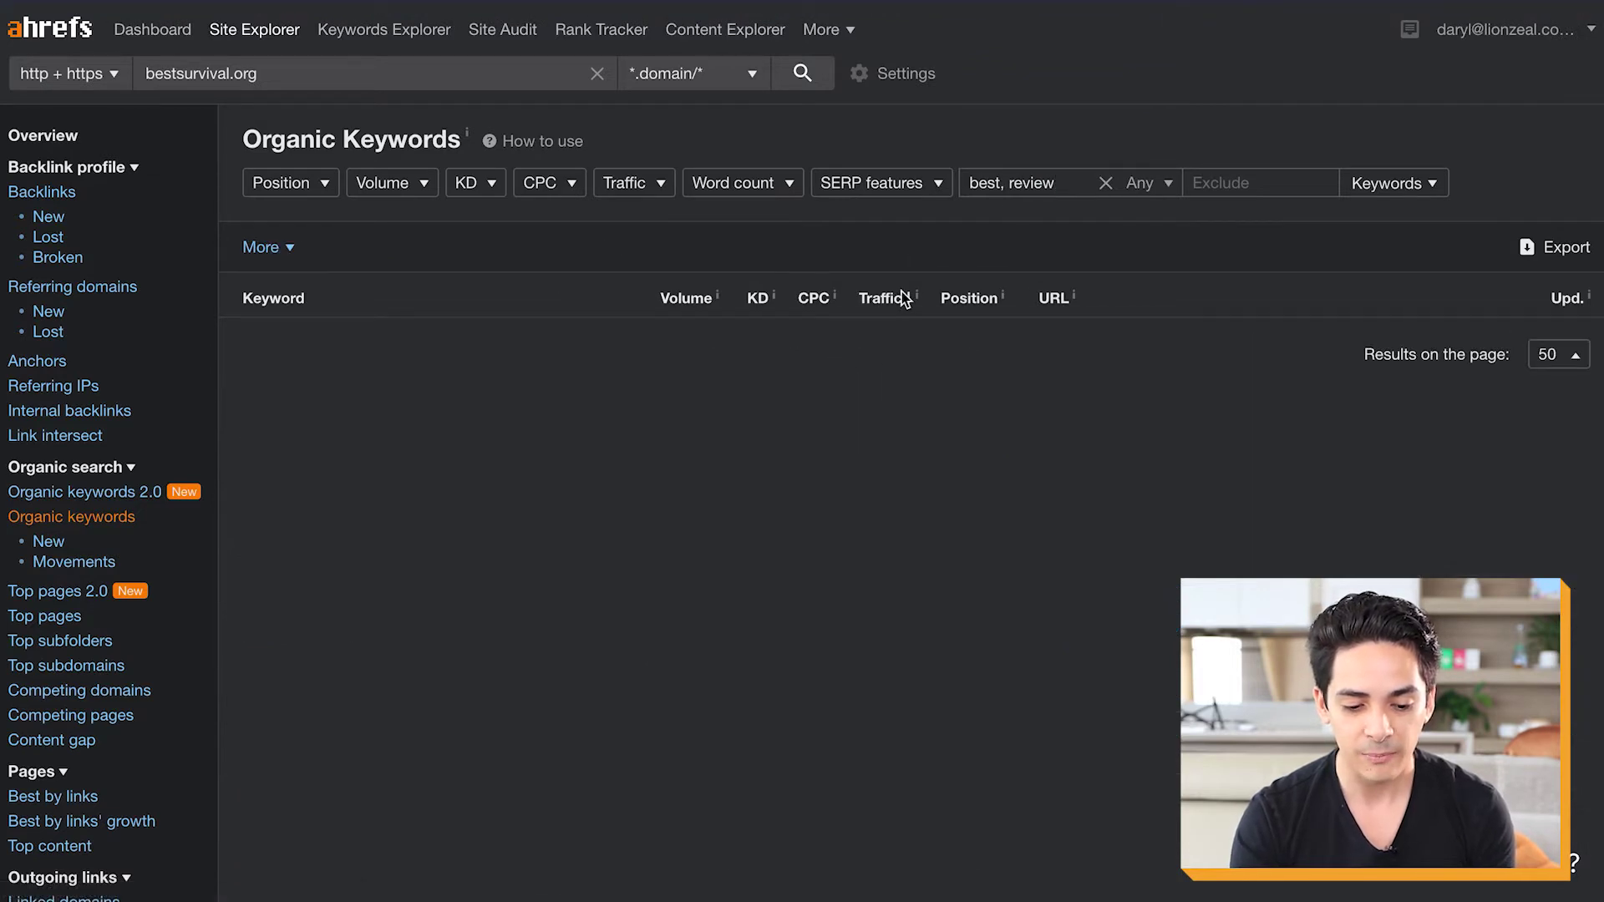
left_click(1057, 183)
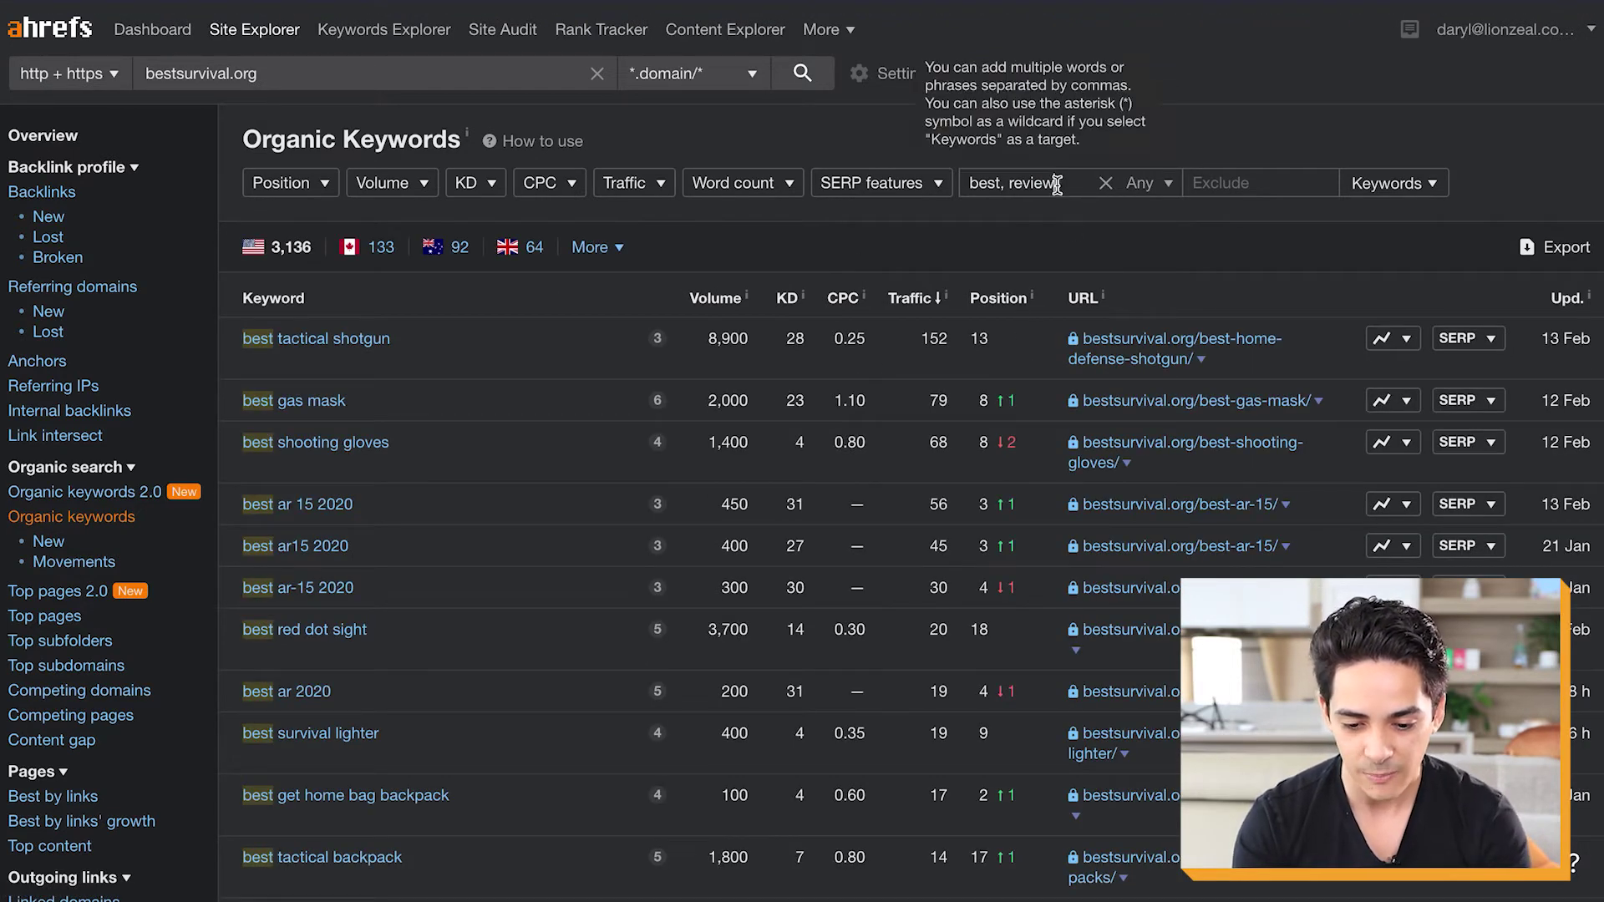
type(", vs")
key("Return")
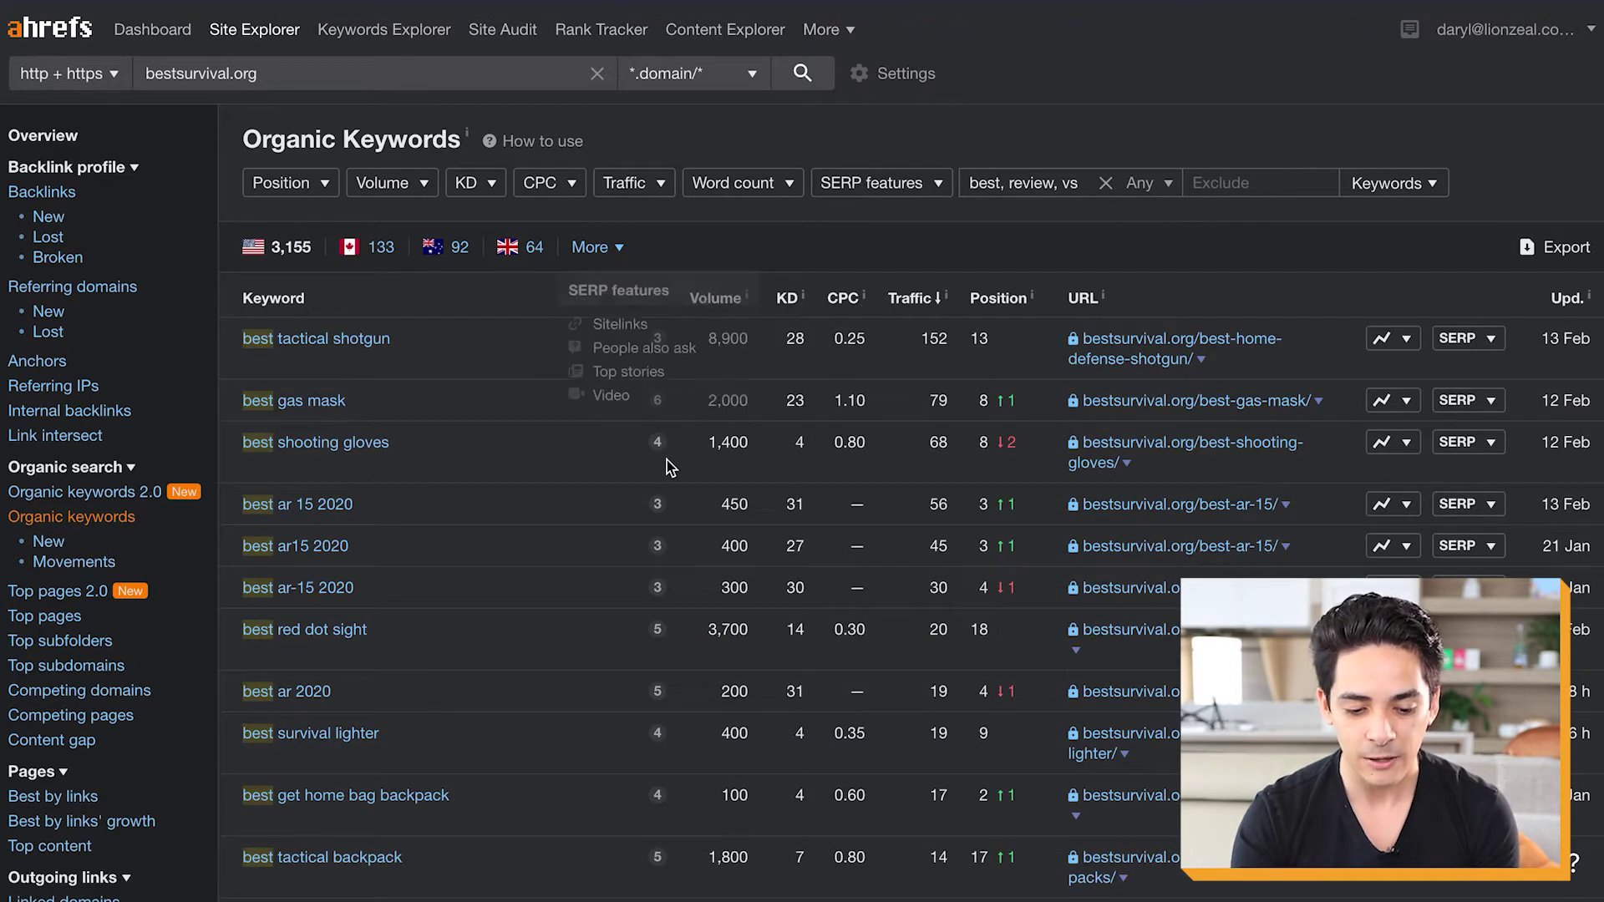
scroll(666, 465, "down", 2)
scroll(666, 466, "up", 2)
mouse_move(668, 466)
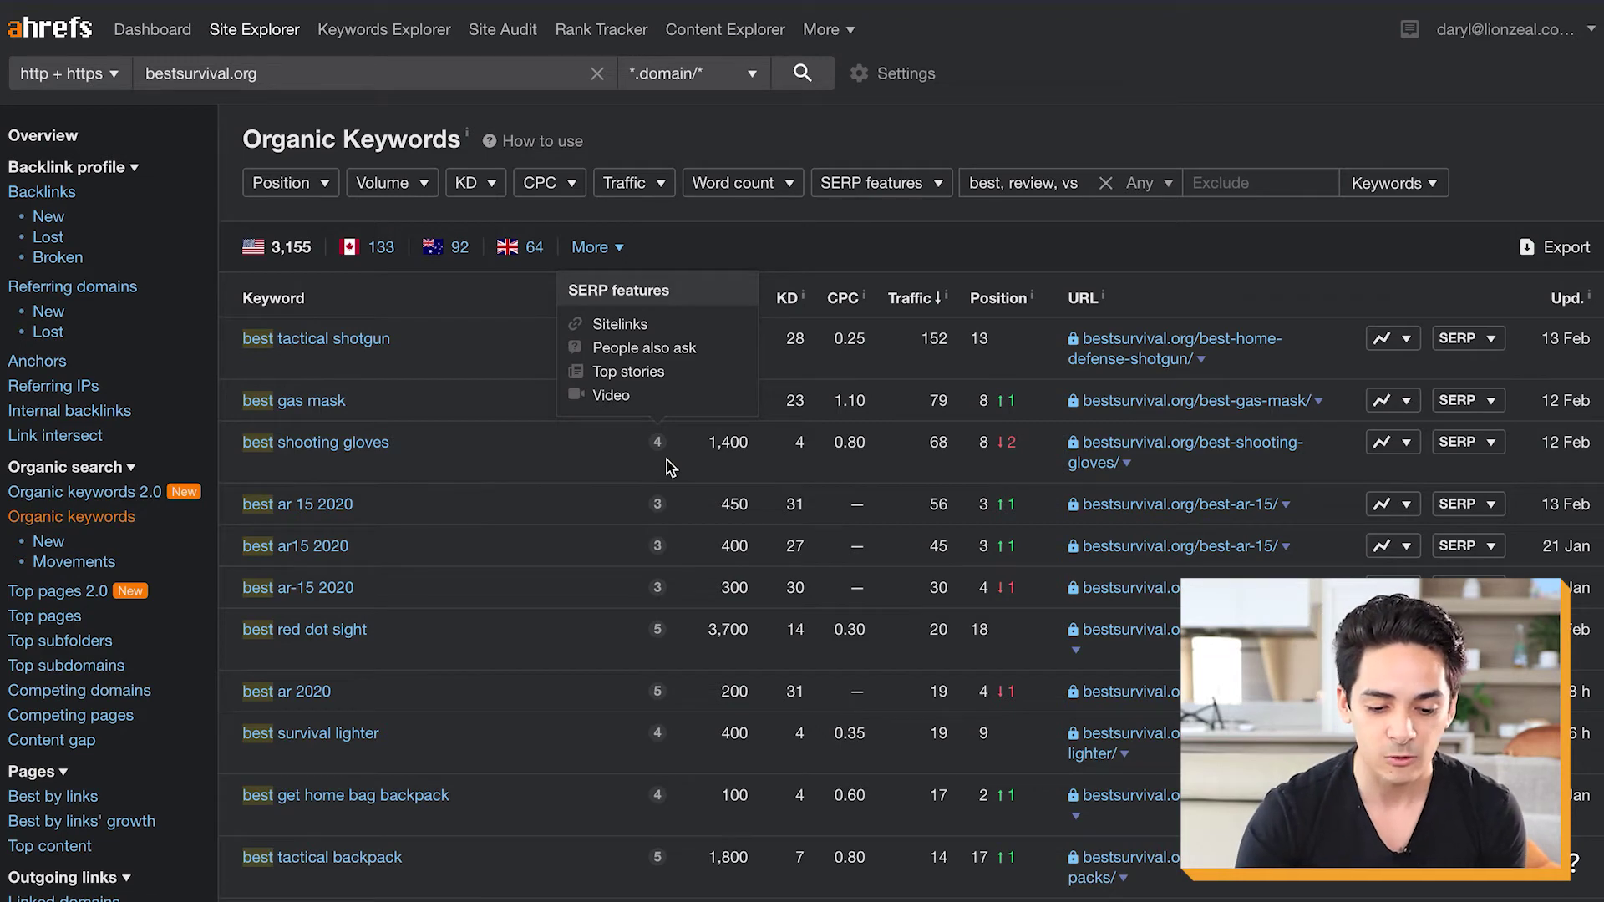
scroll(522, 557, "down", 2)
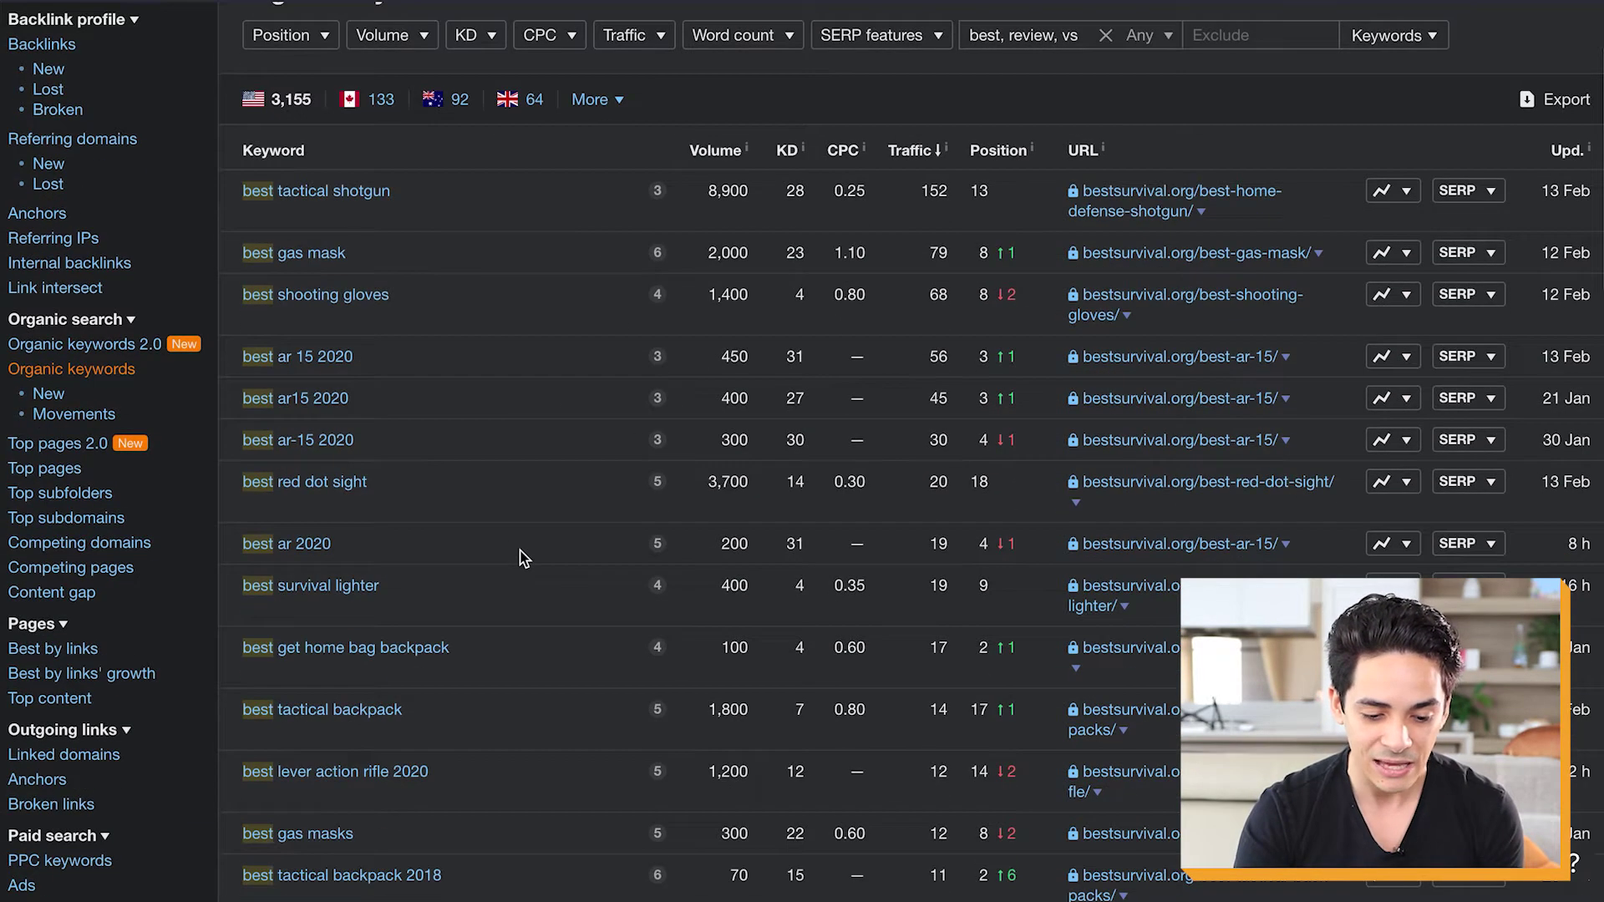
scroll(522, 558, "down", 4)
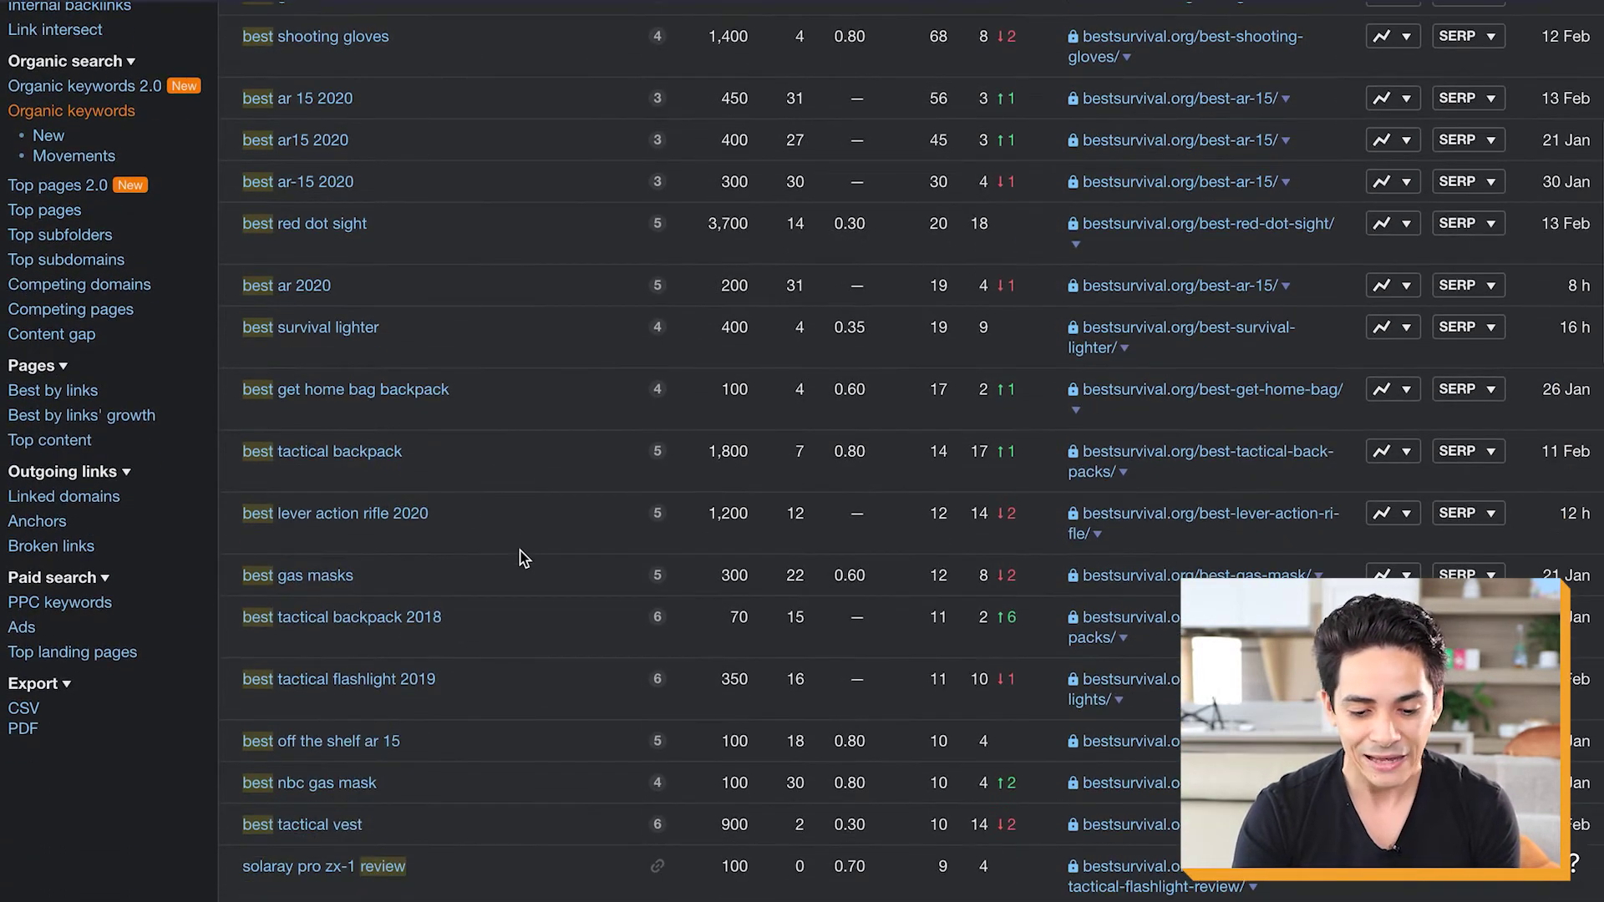
scroll(522, 558, "down", 12)
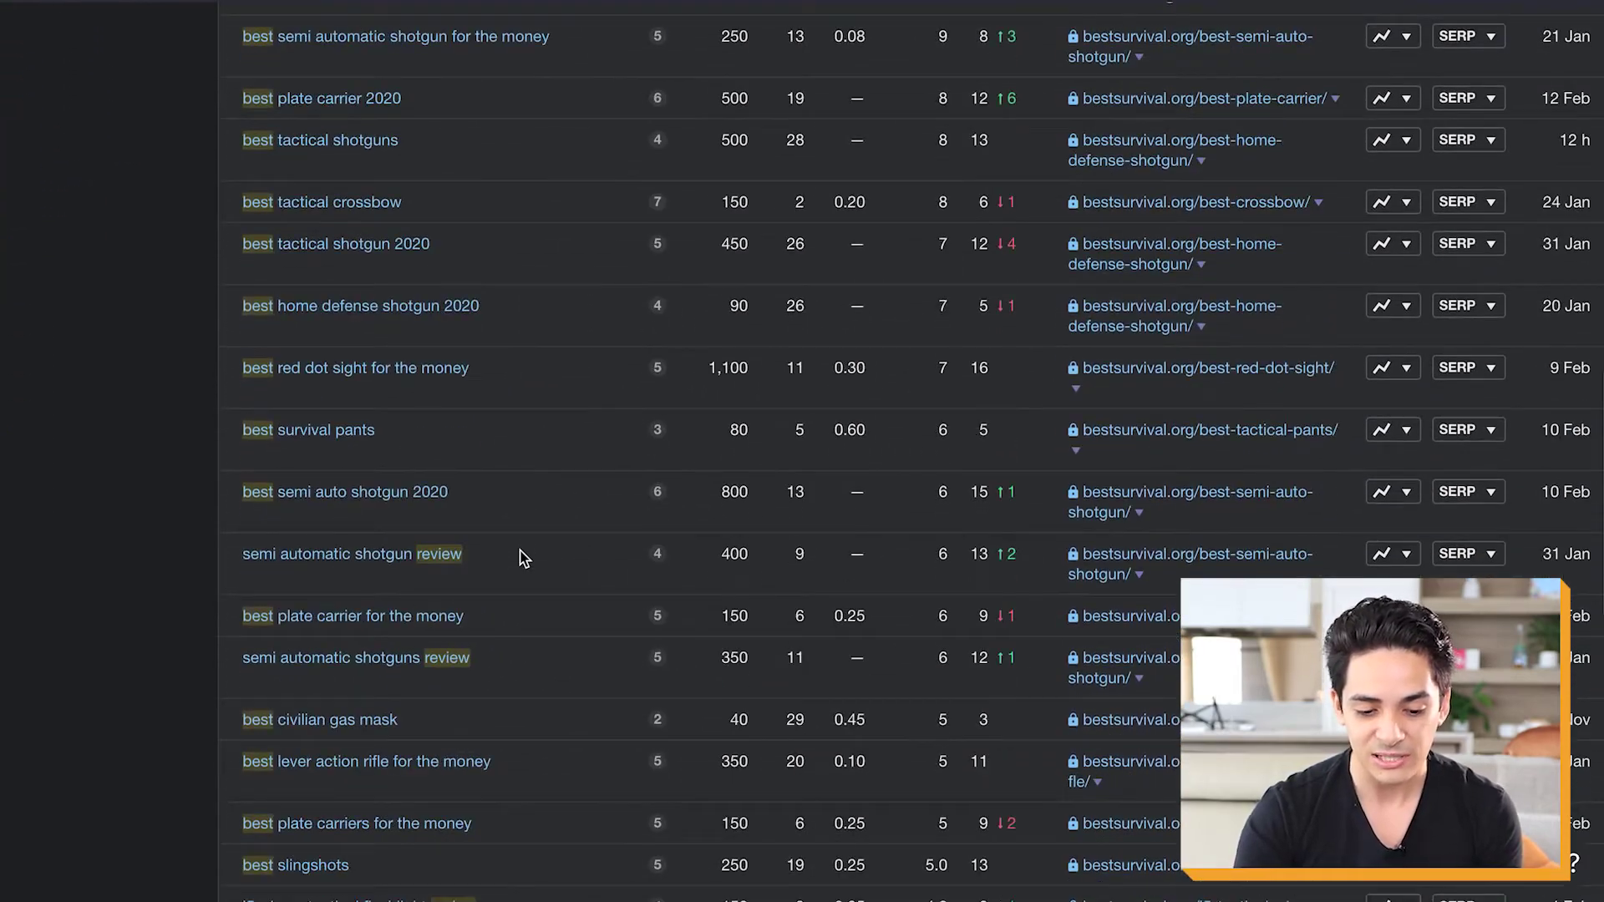
scroll(522, 558, "down", 4)
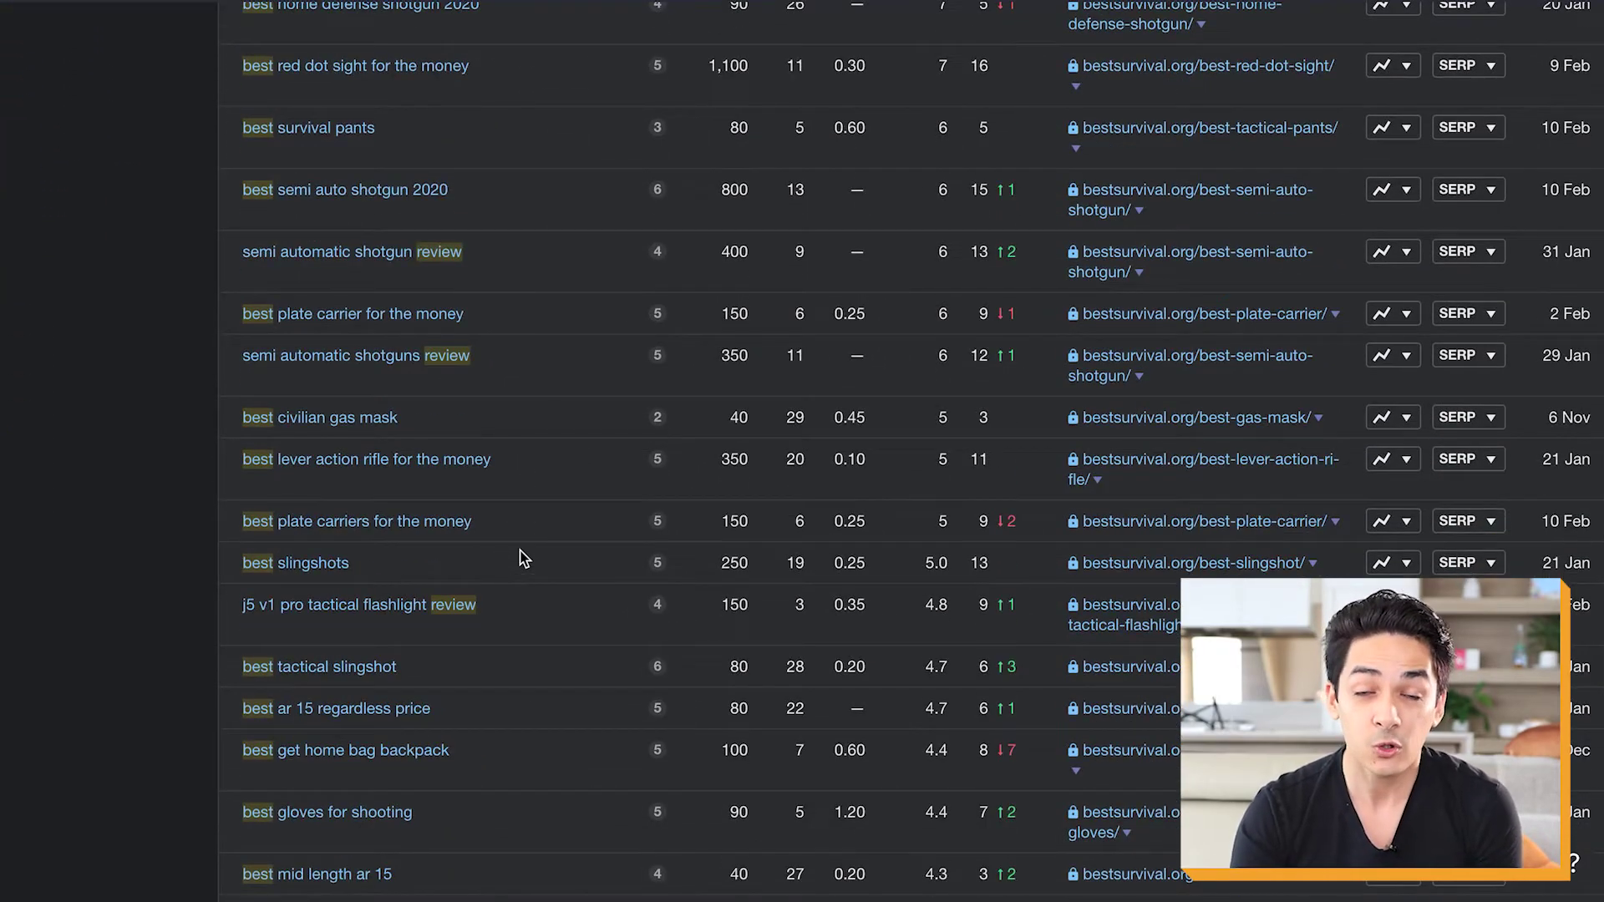
scroll(523, 557, "up", 8)
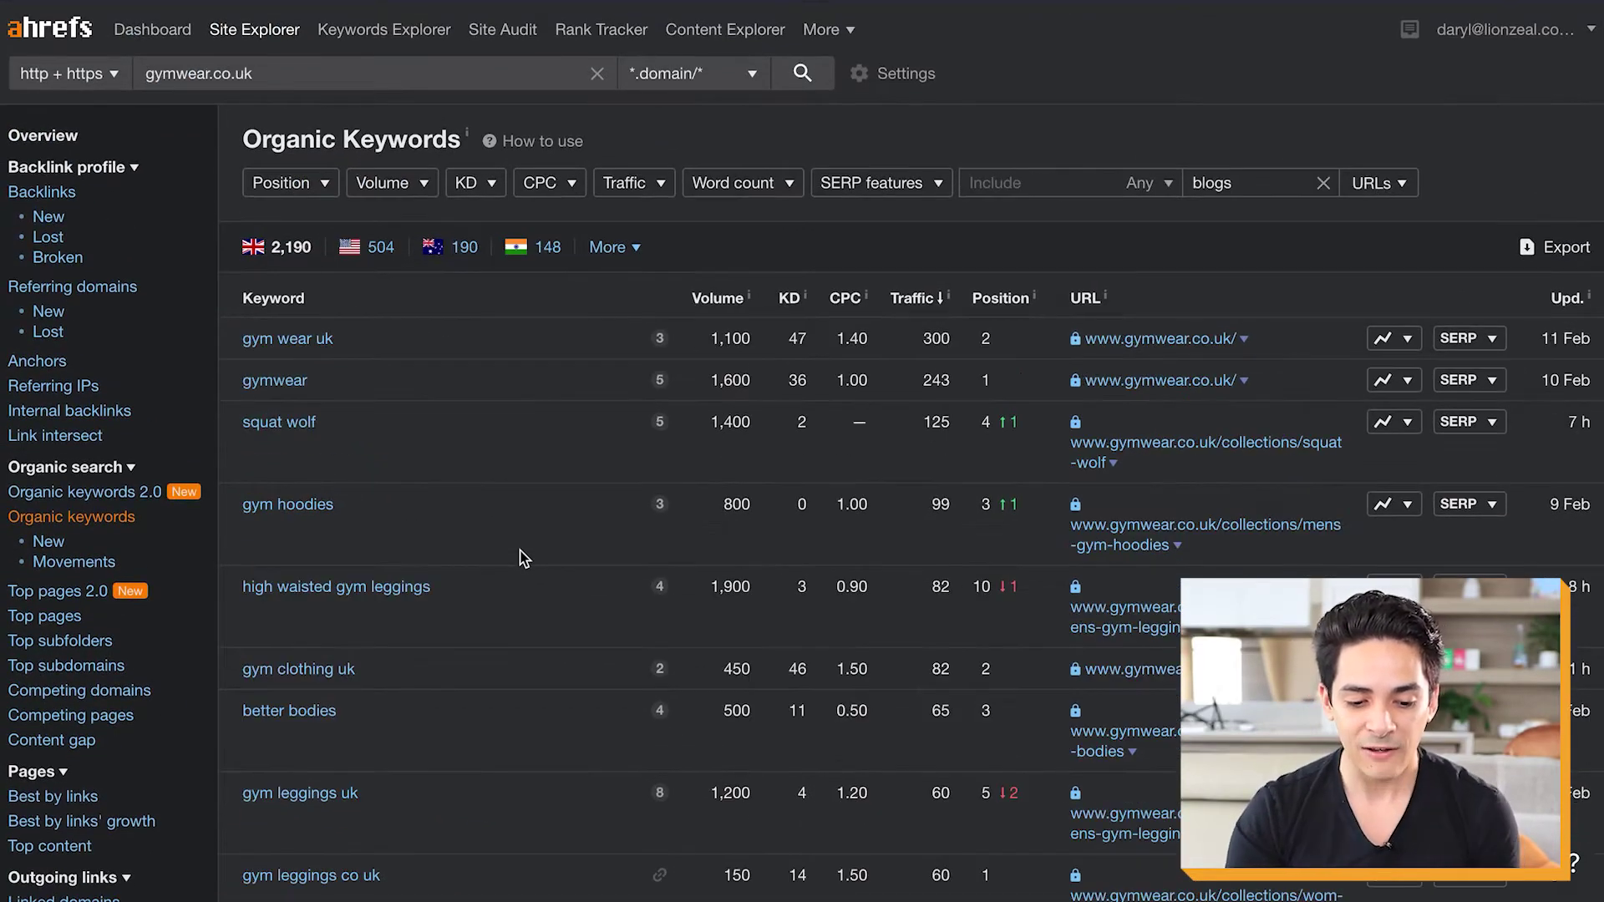
scroll(523, 558, "down", 20)
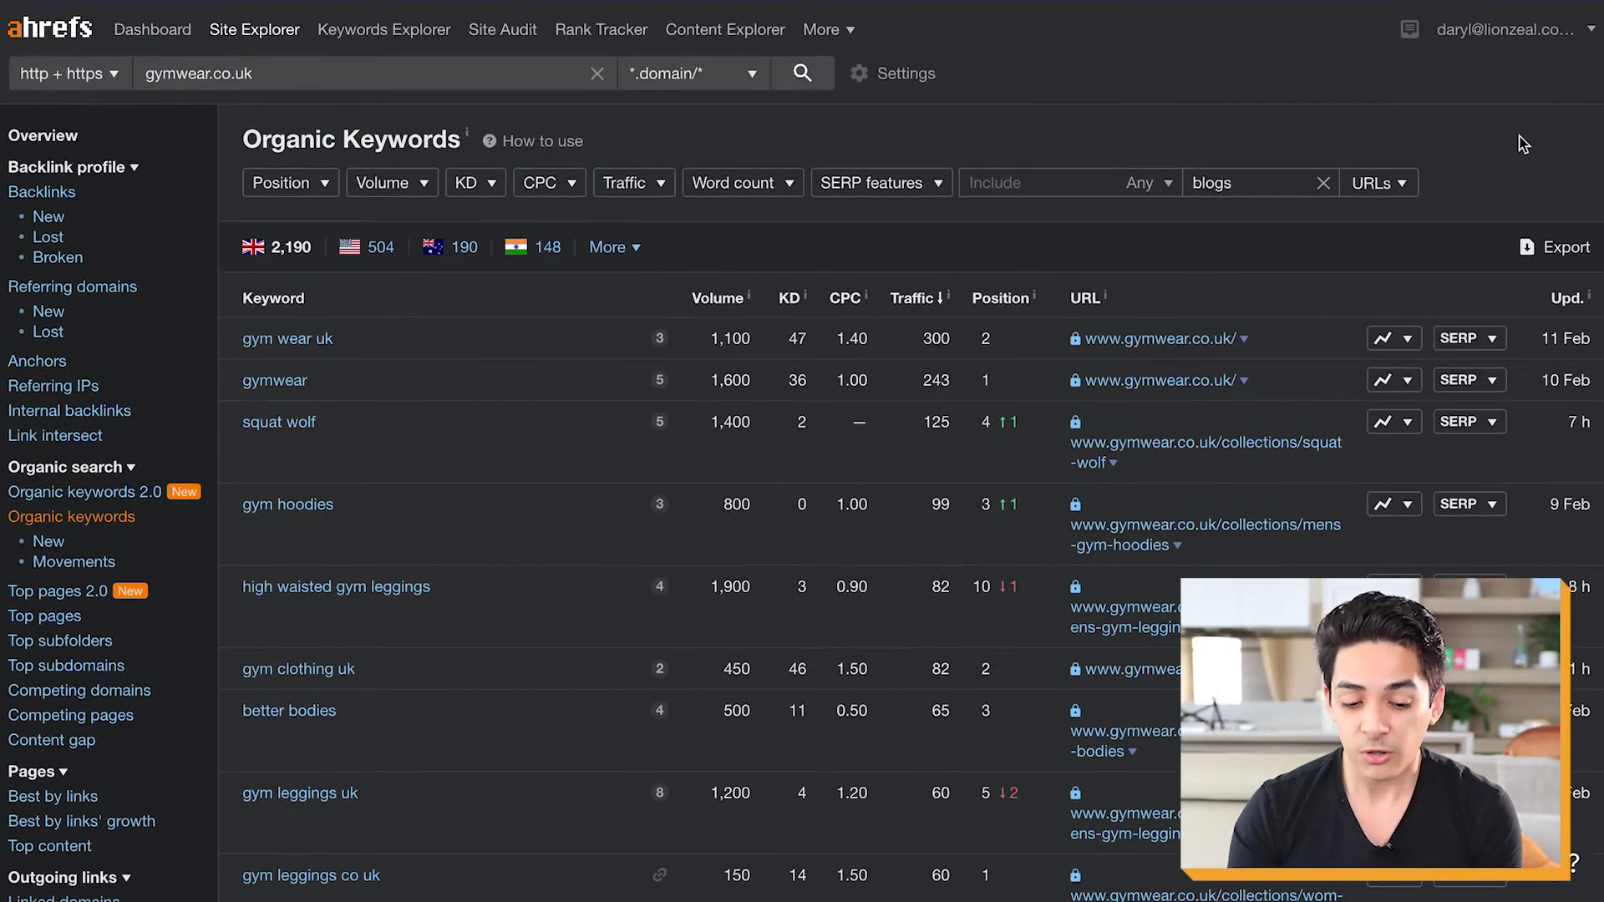
- Choose a full CSV export of all 2,190 rows, then close the export dialog
left_click(1542, 247)
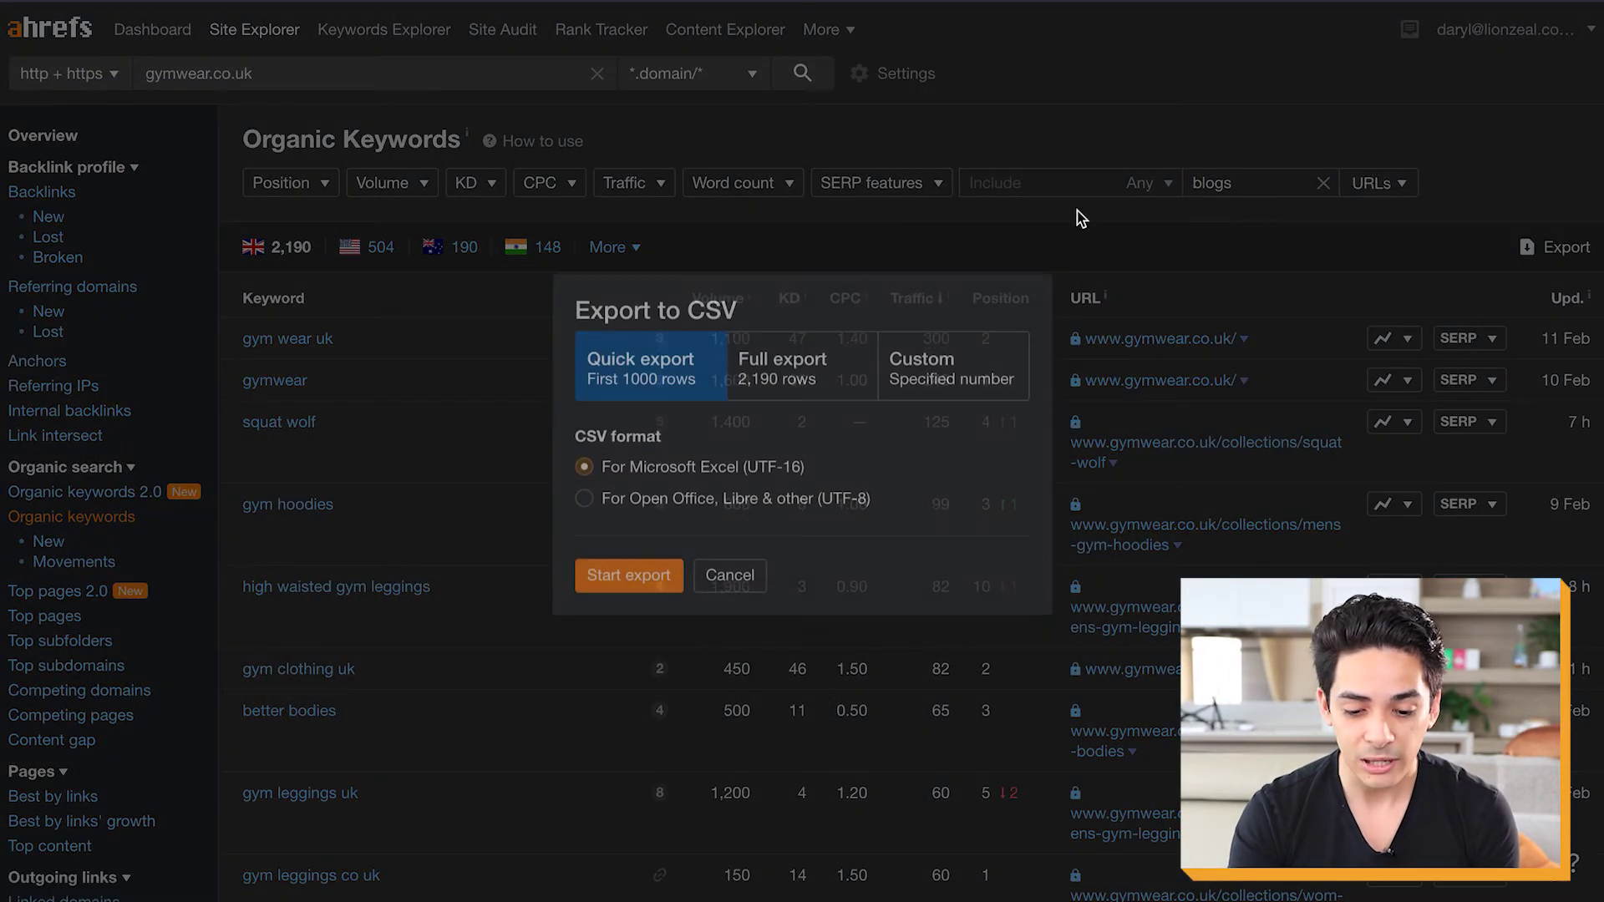
left_click(808, 402)
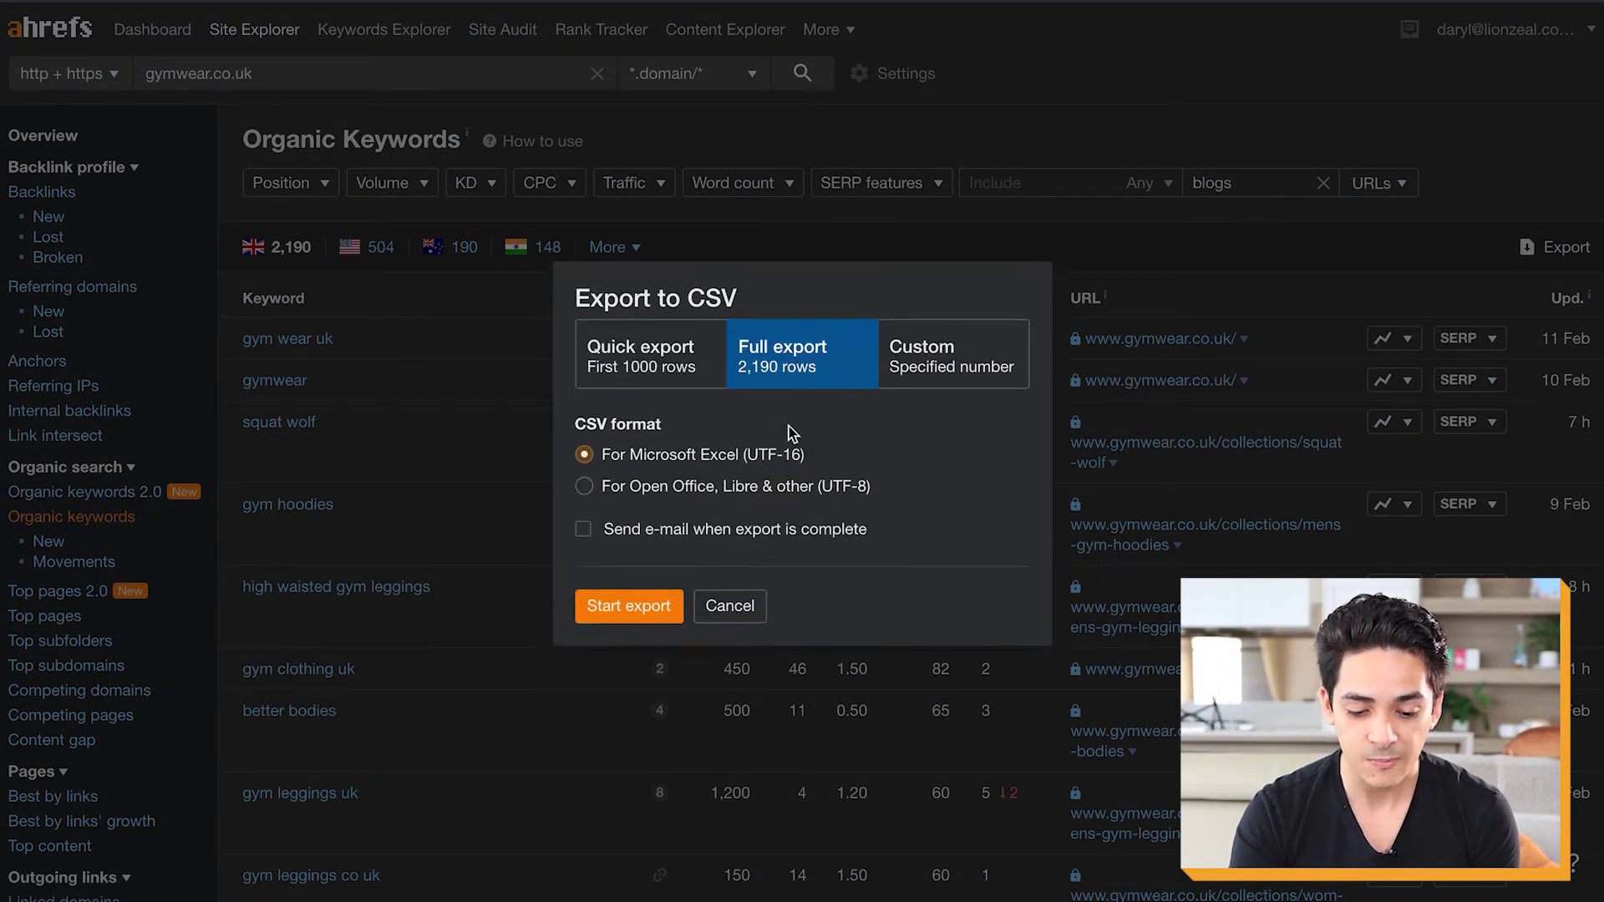
left_click(738, 608)
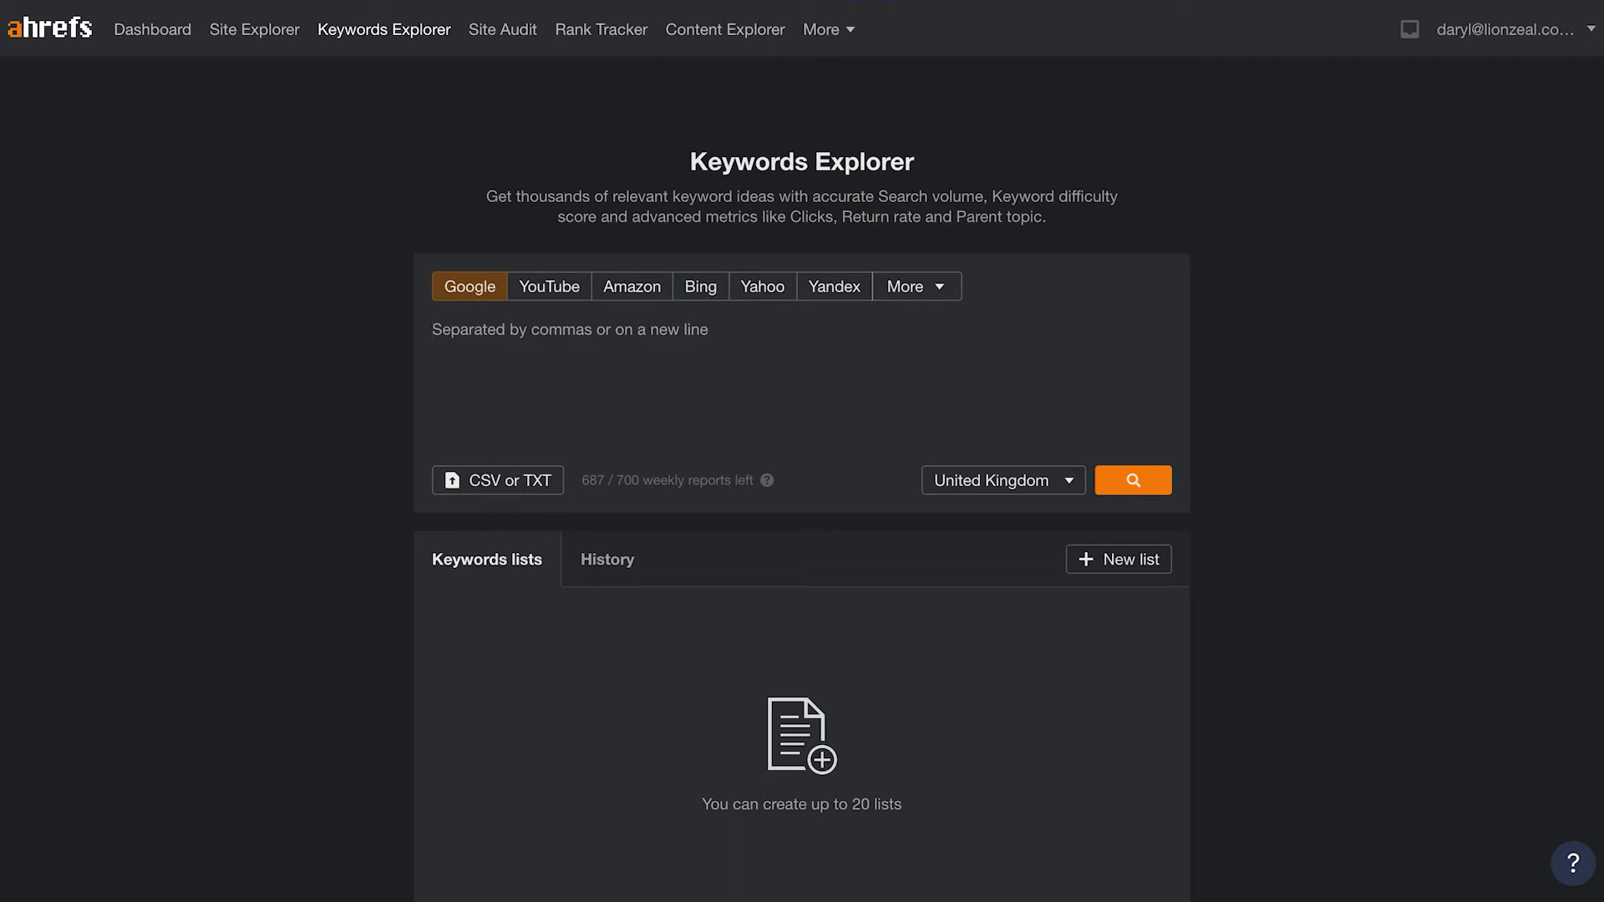
- Search Keywords Explorer for 'gym leggings' and review its overview
type("gym leggings")
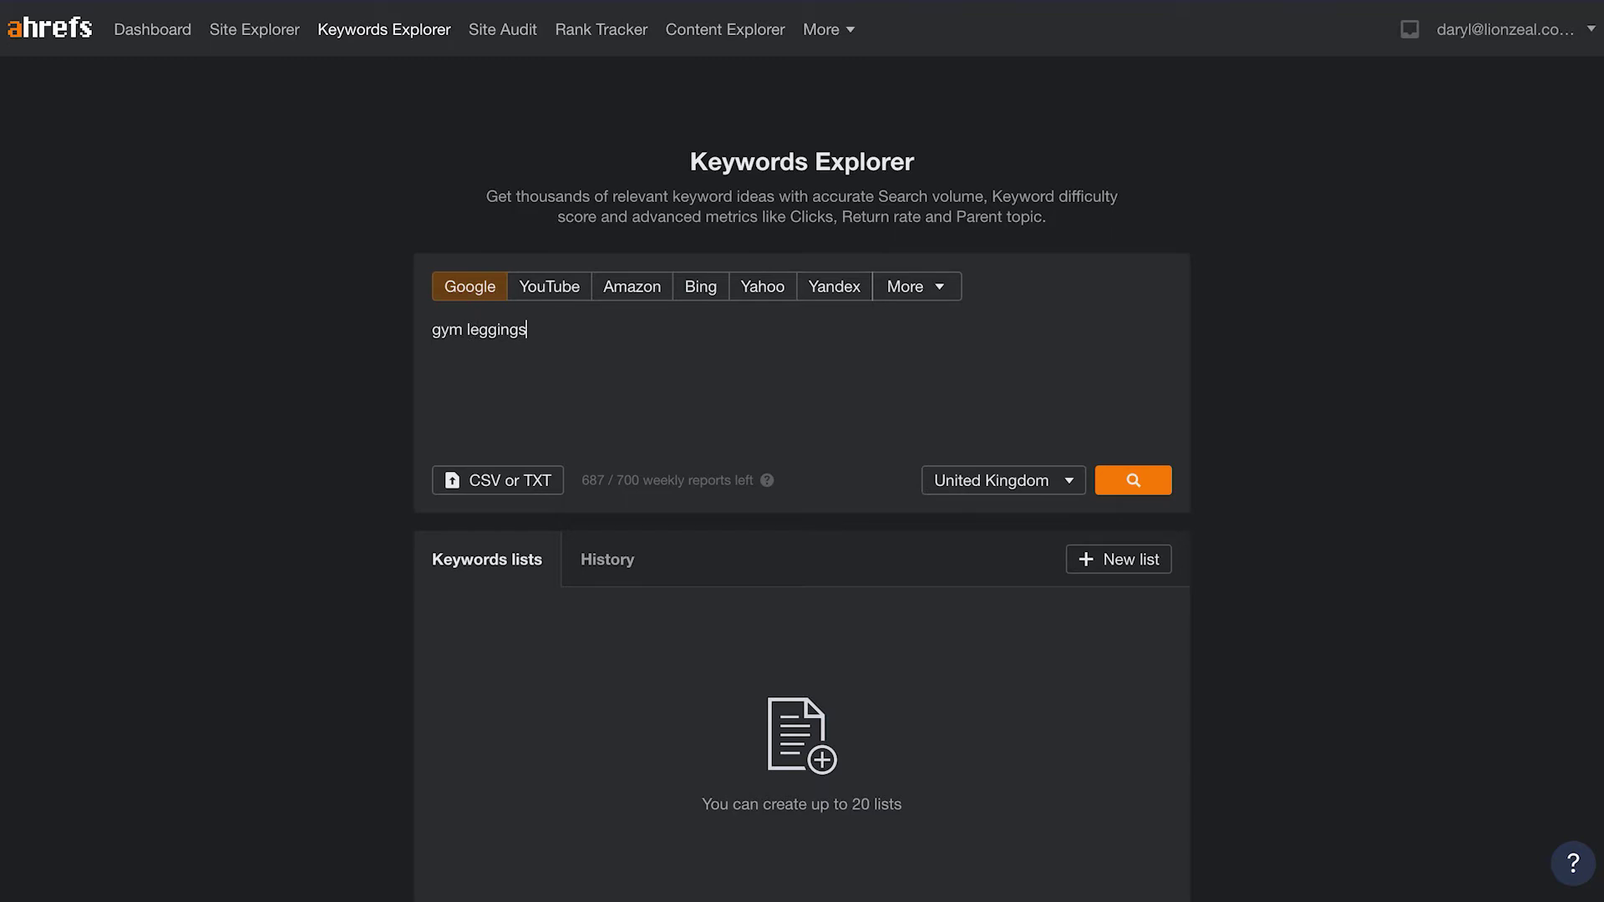
key("Return")
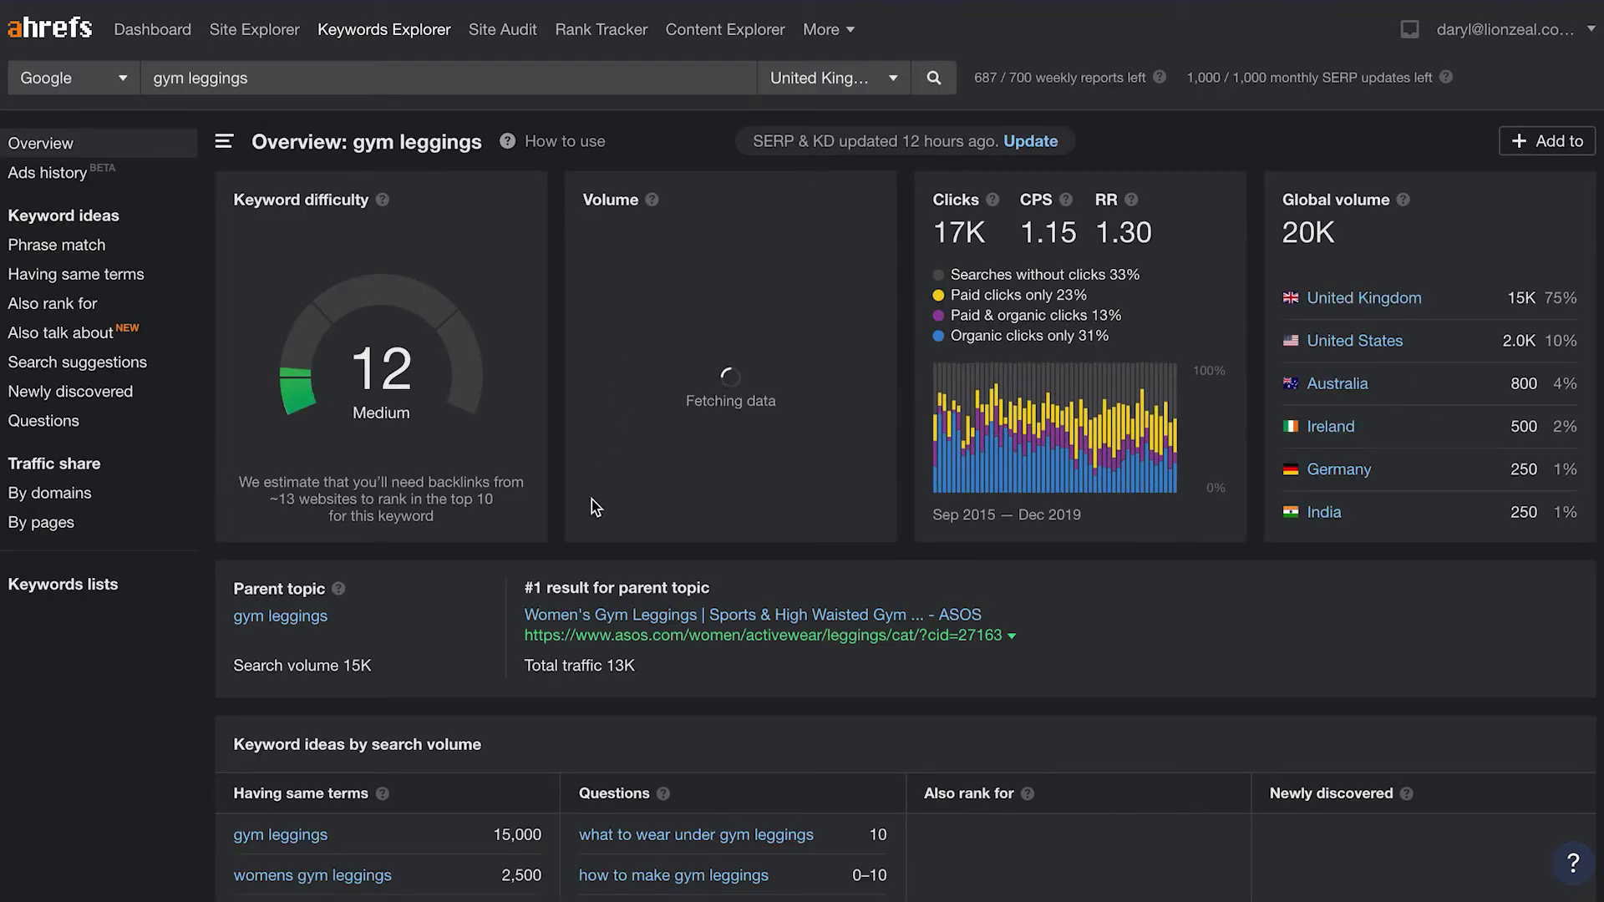
scroll(589, 543, "down", 2)
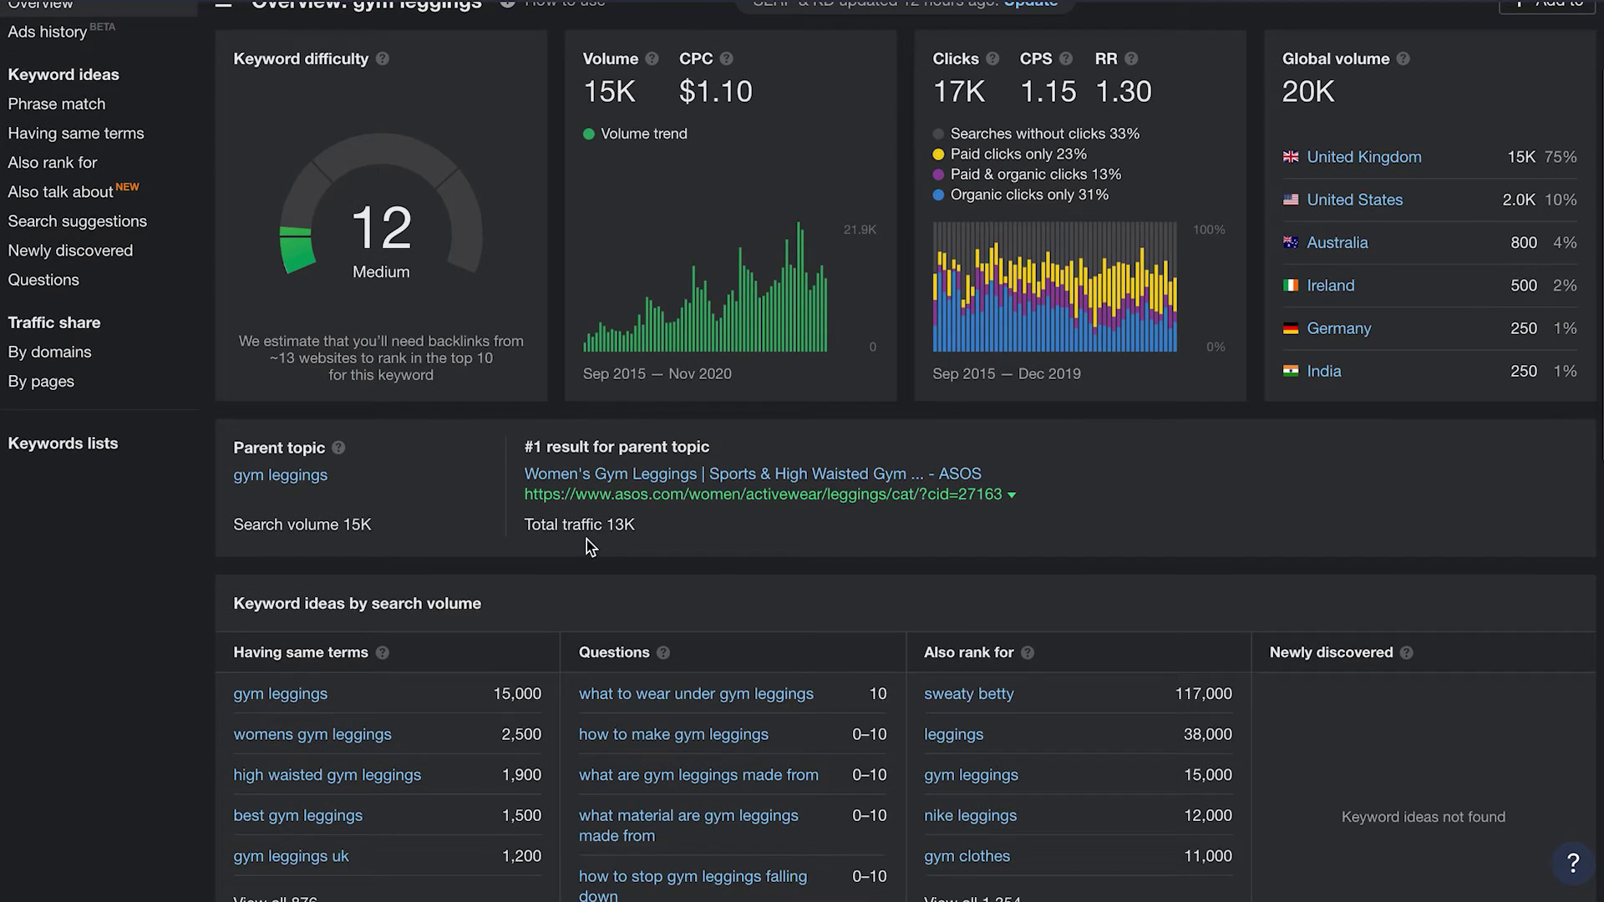
scroll(591, 548, "up", 2)
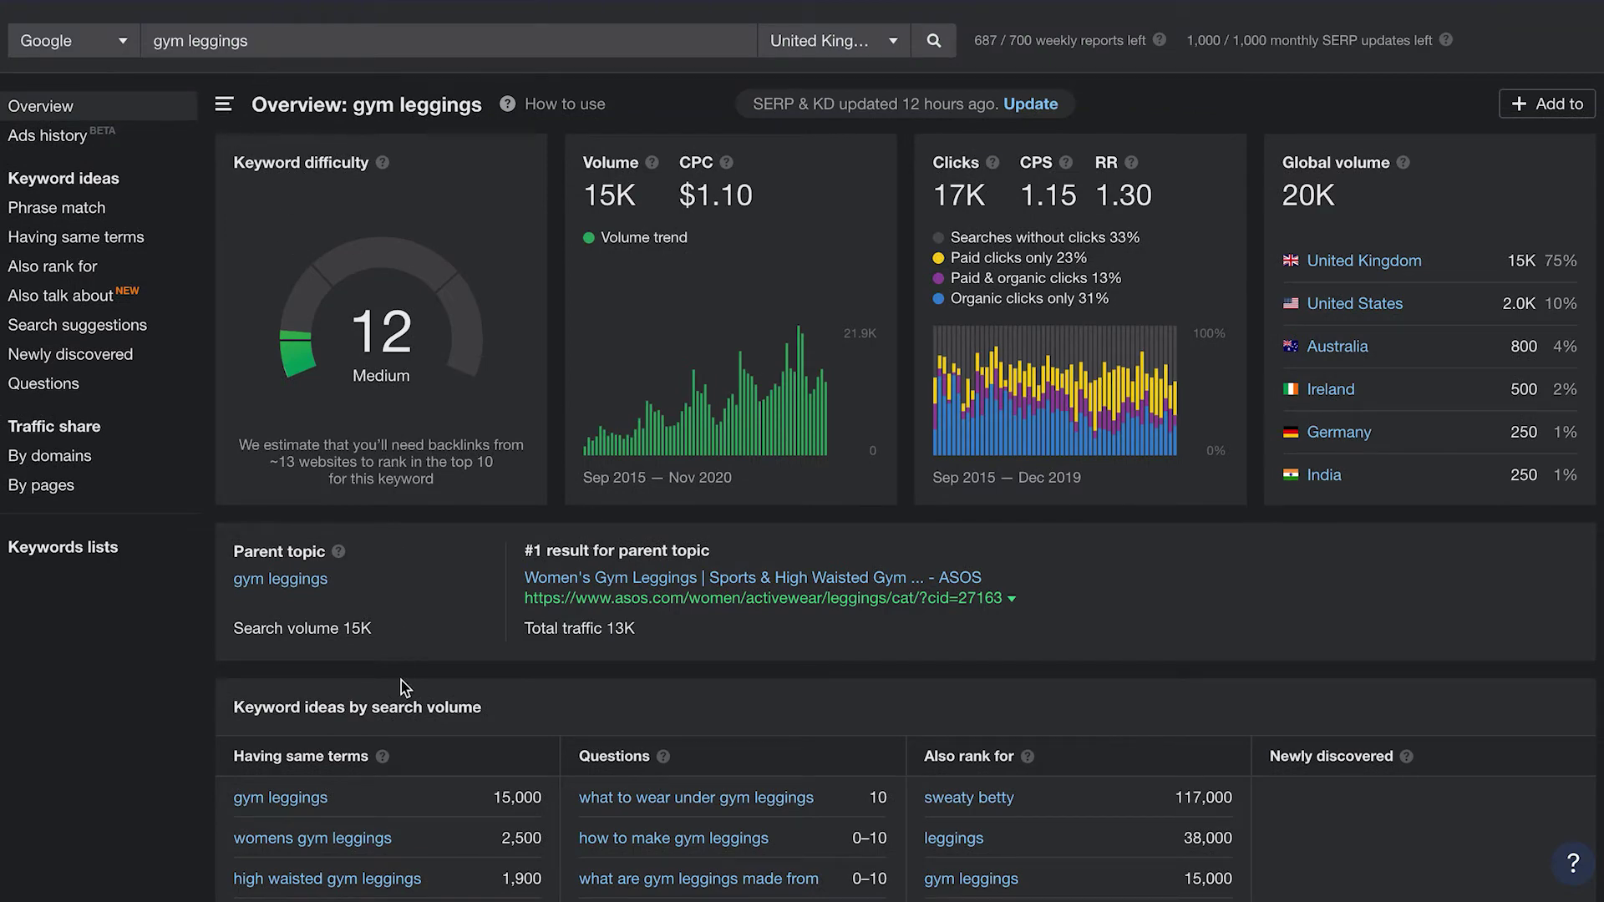
scroll(401, 680, "down", 2)
scroll(408, 720, "down", 1)
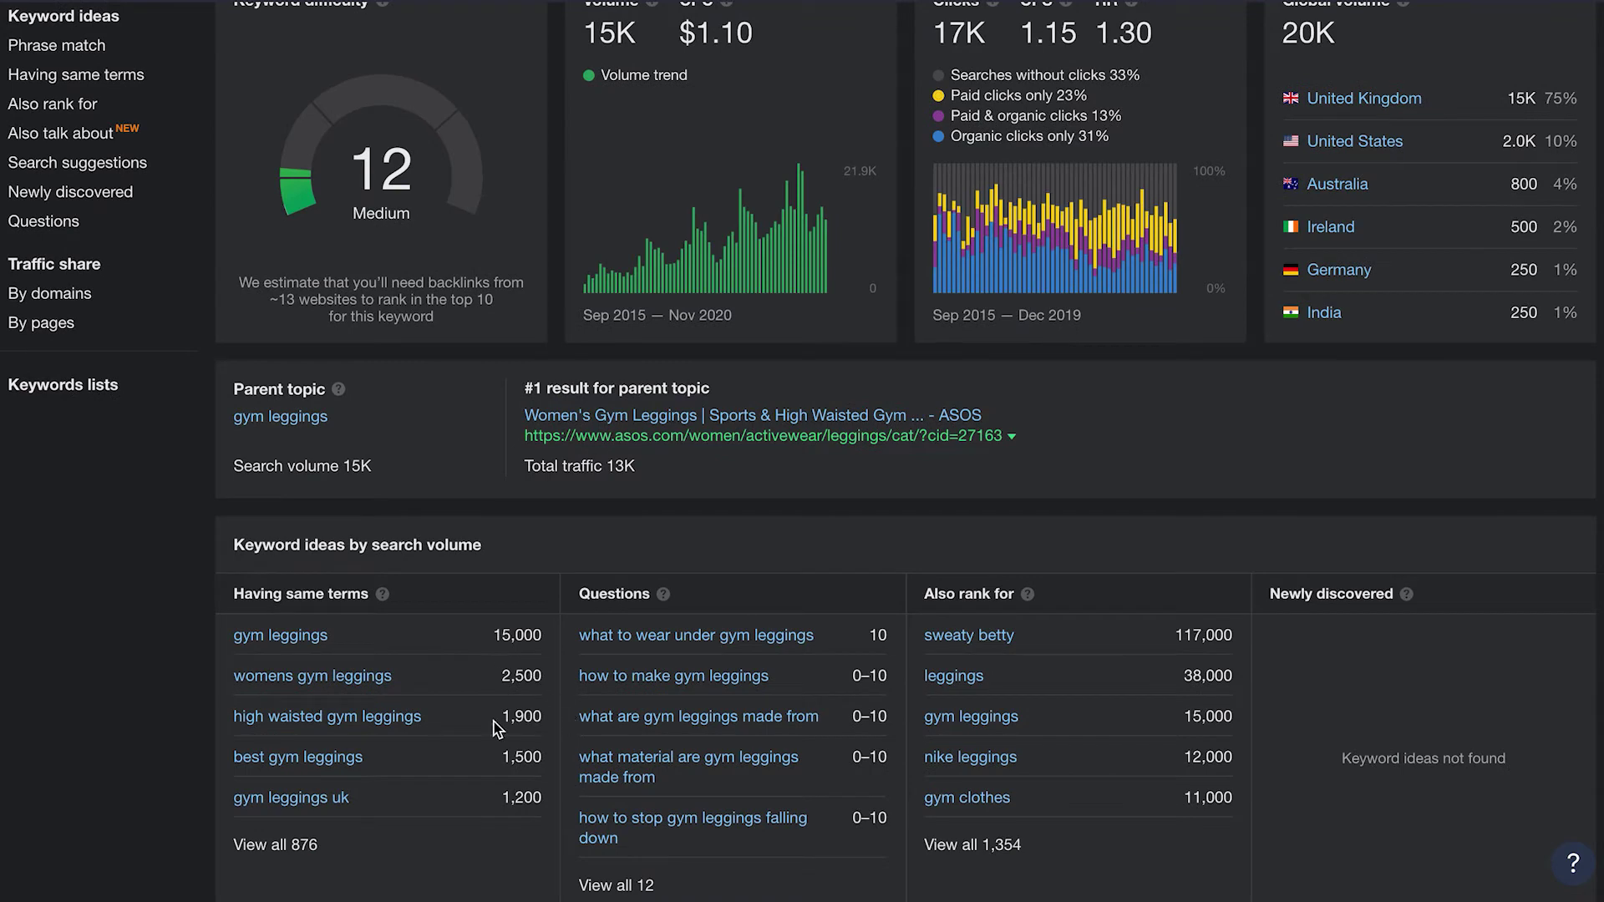
scroll(573, 665, "up", 3)
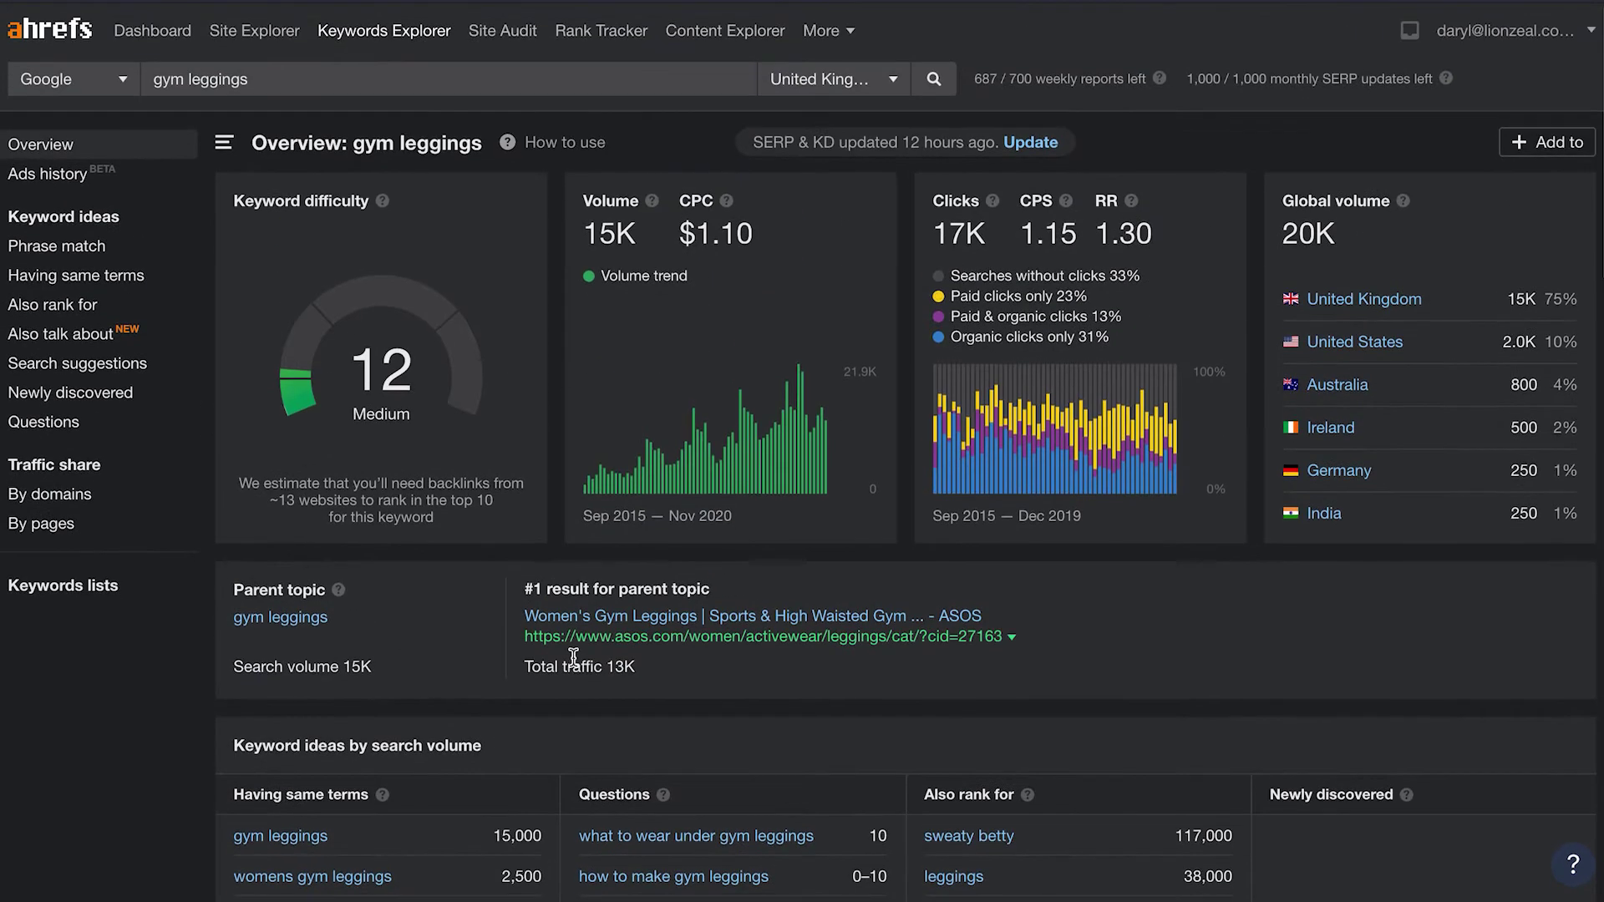
- Search 'leggings for gym' instead and select its parent topic gym leggings and volume
triple_click(167, 76)
key("BackSpace")
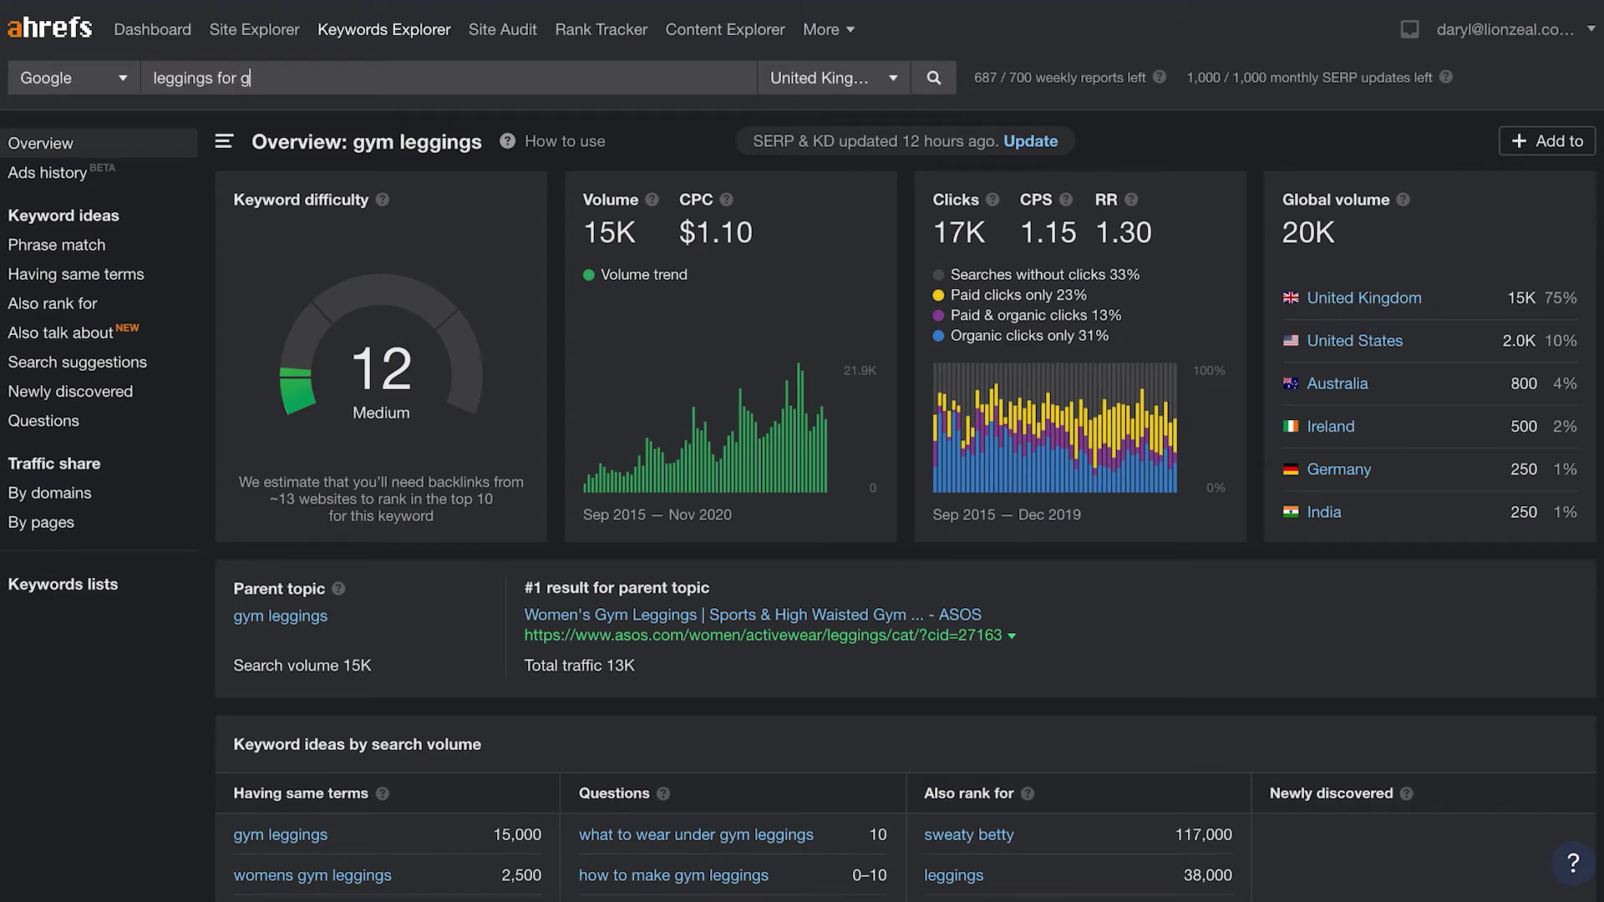
type("leggings for gymm")
key("BackSpace")
key("Return")
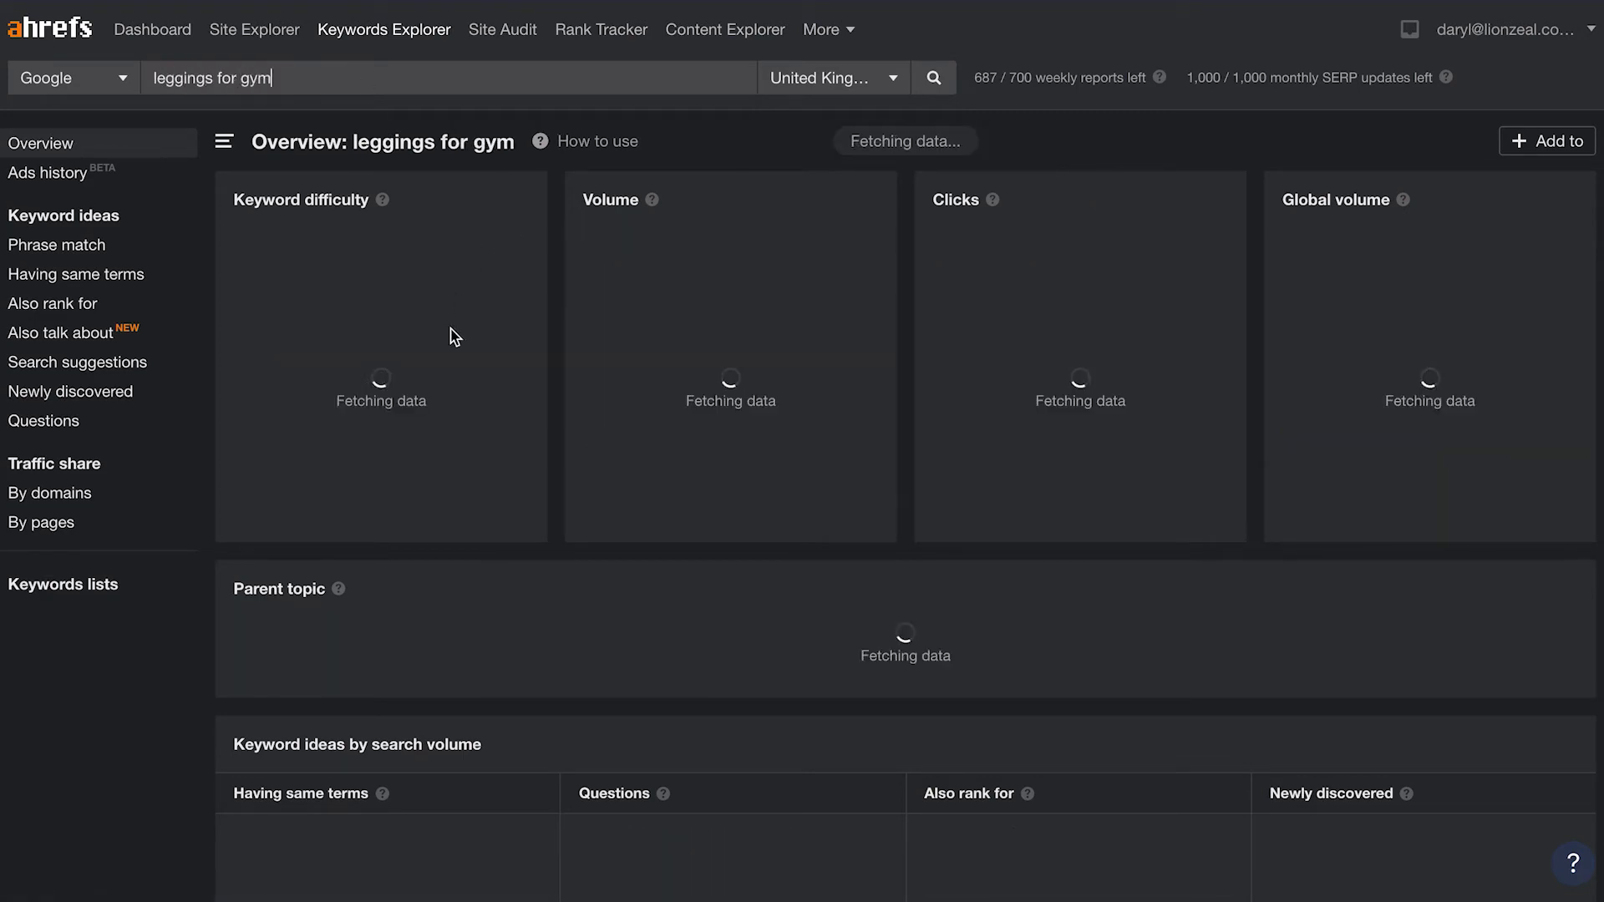
scroll(451, 335, "down", 1)
scroll(457, 341, "up", 1)
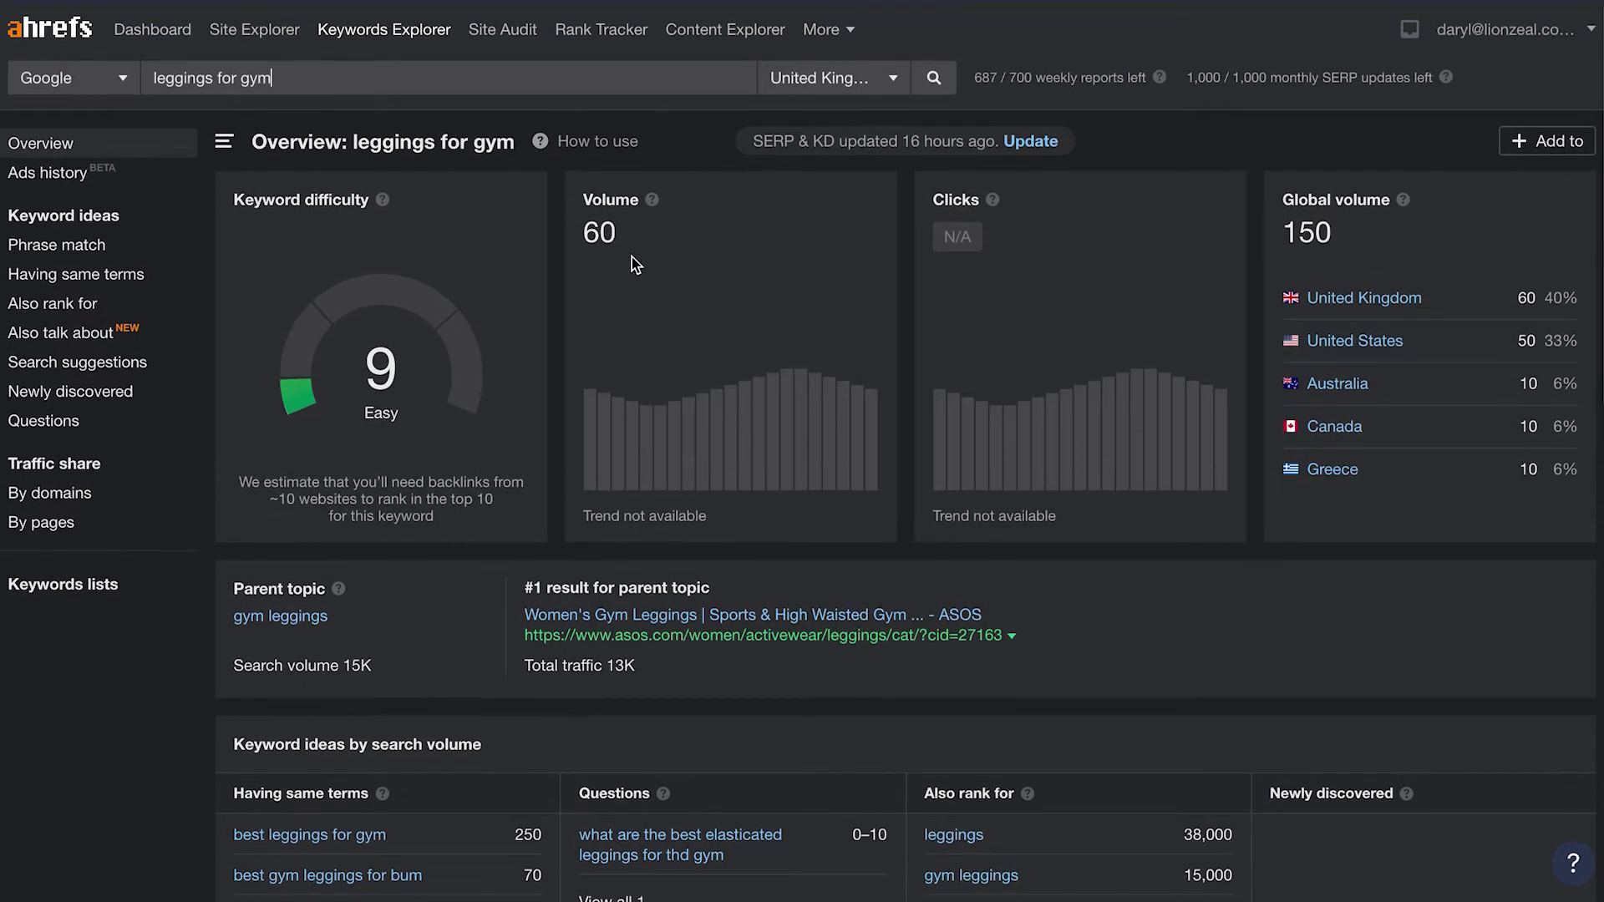
scroll(635, 259, "down", 1)
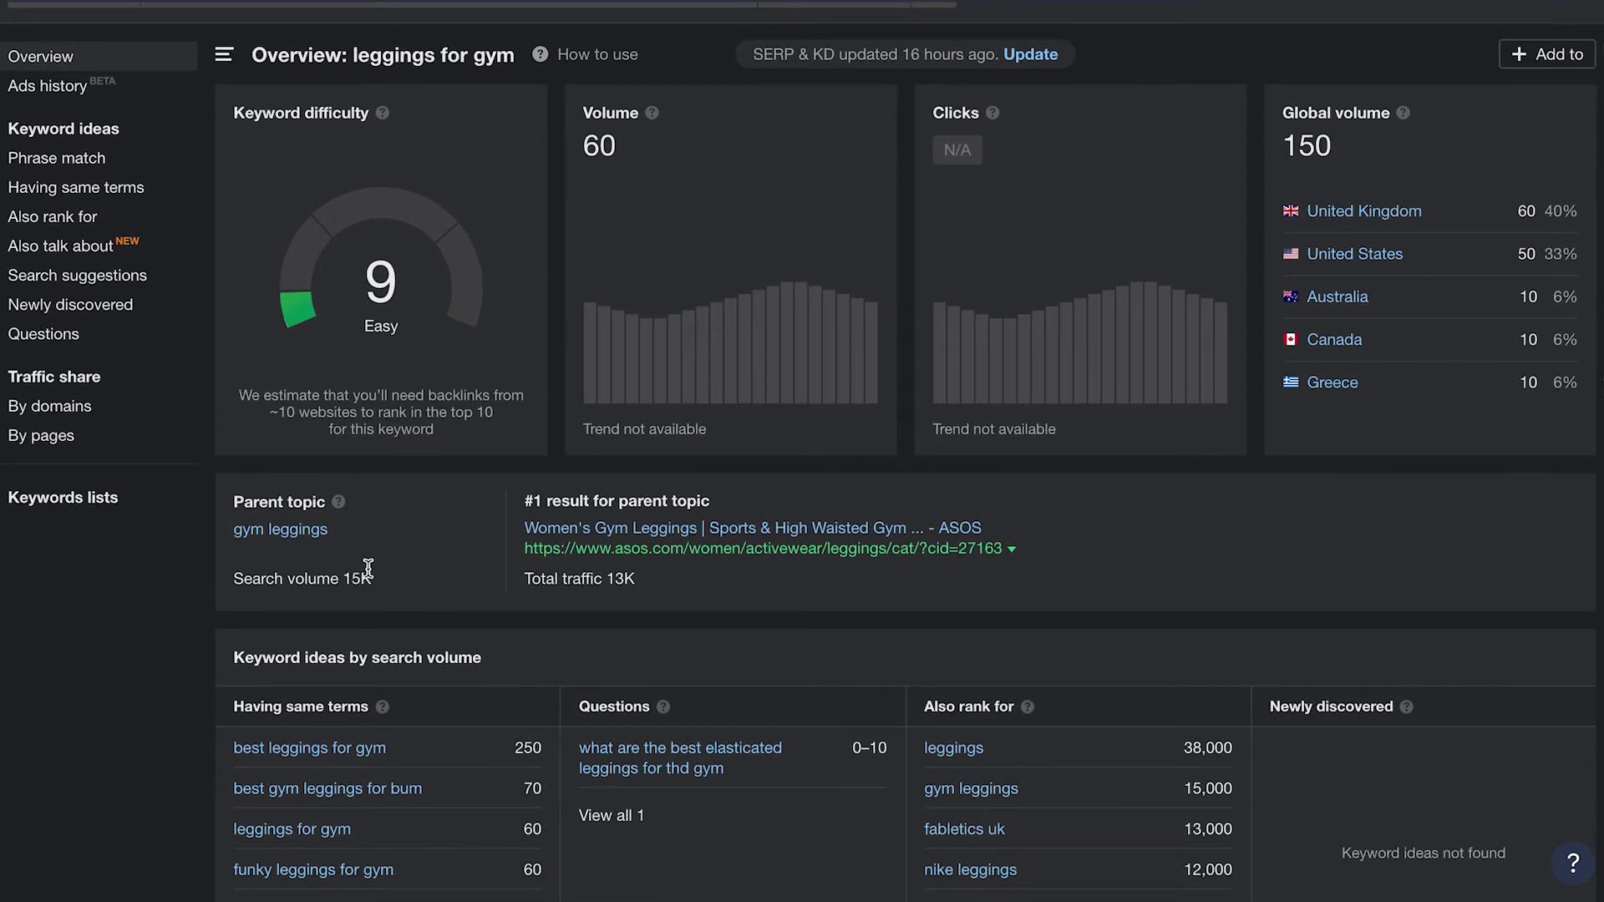
left_click_drag(385, 577, 244, 517)
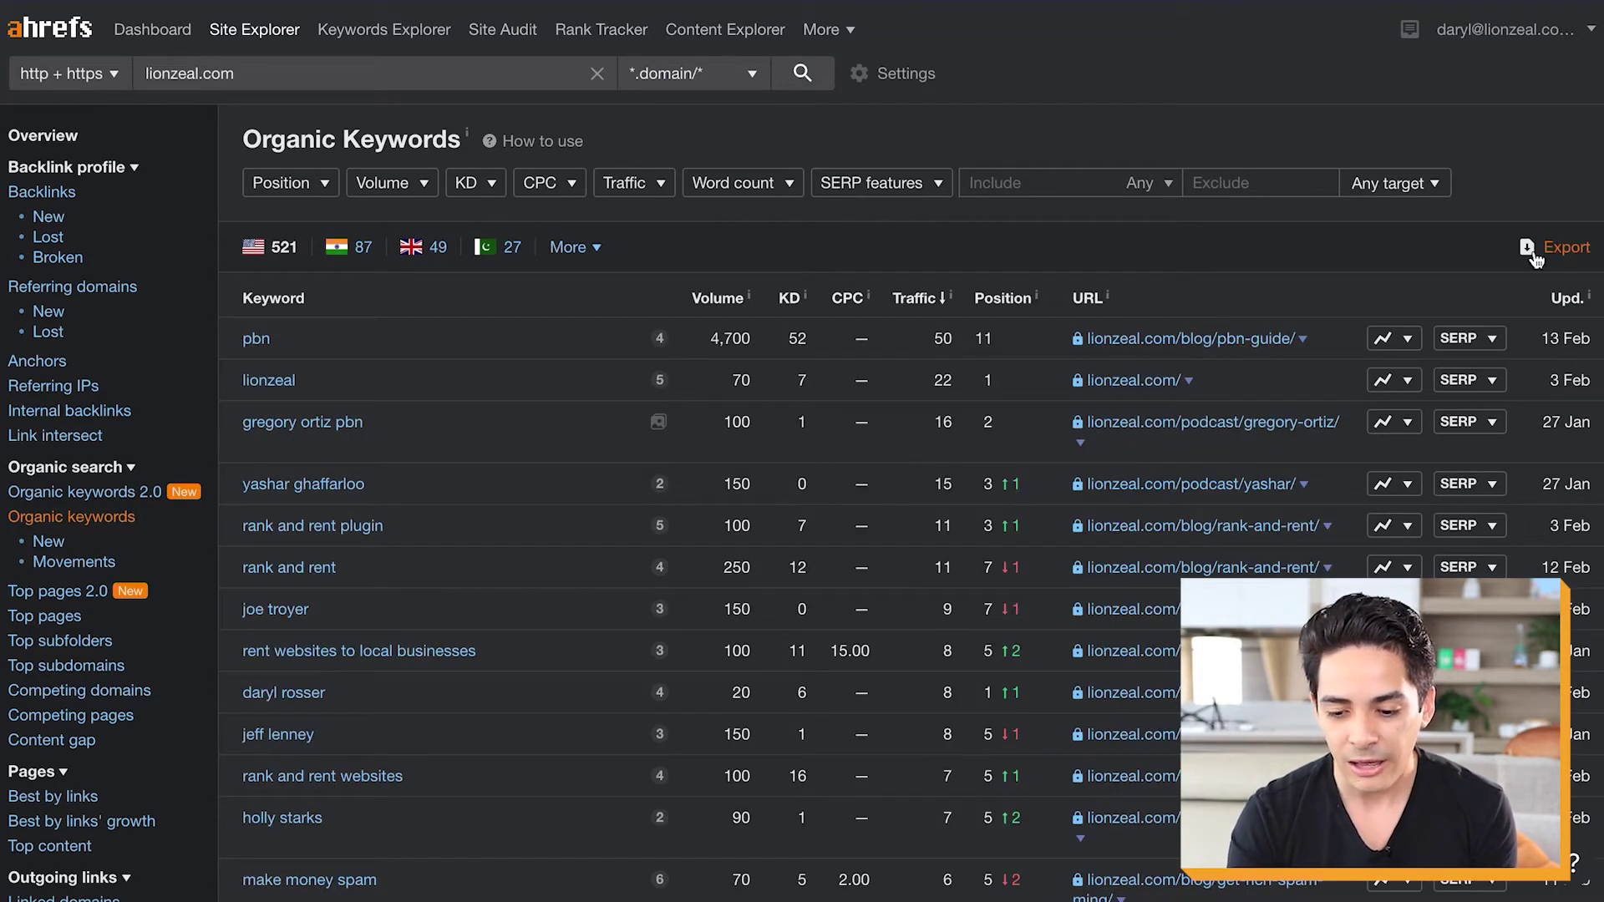
- Quick-export the lionzeal.com and diggitymarketing.com organic keywords as CSV files
left_click(1538, 248)
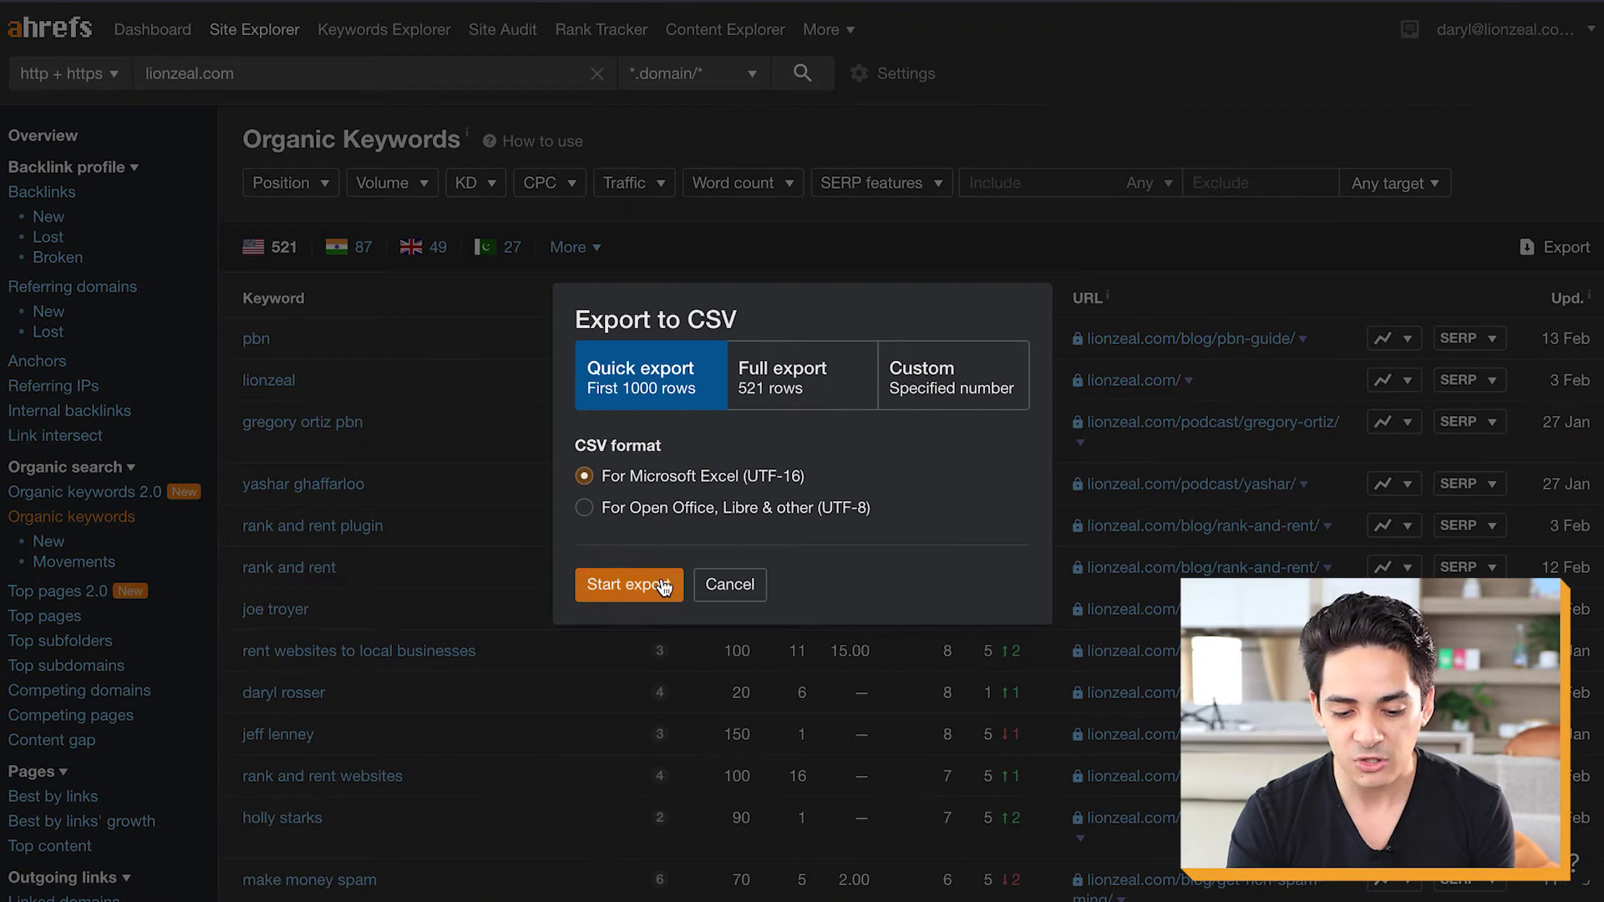
left_click(632, 584)
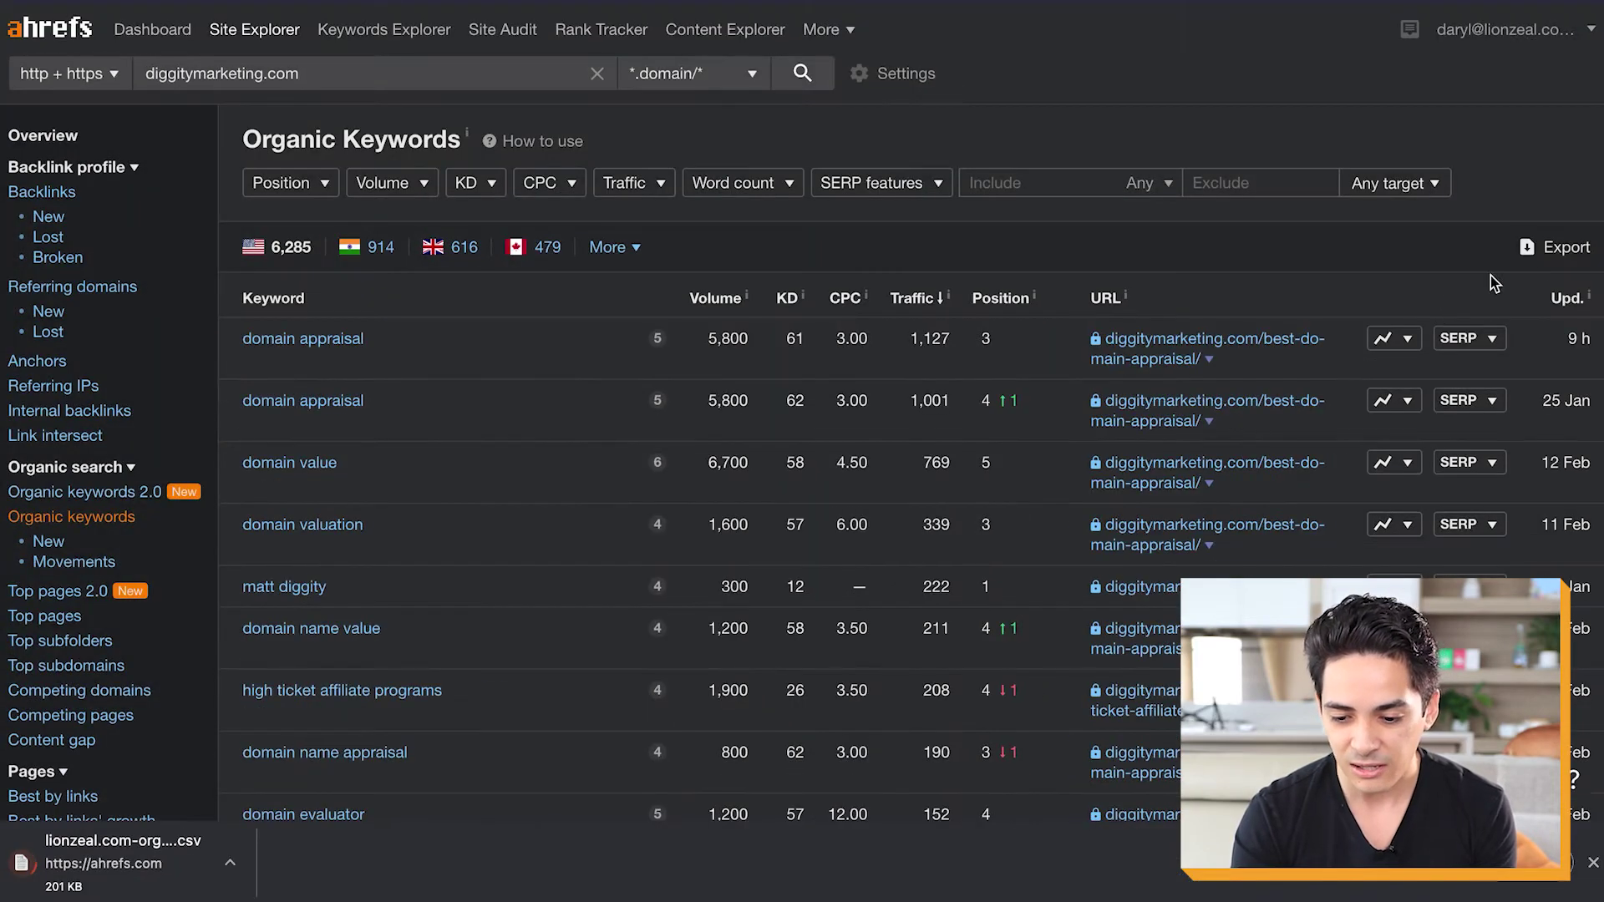
left_click(1537, 248)
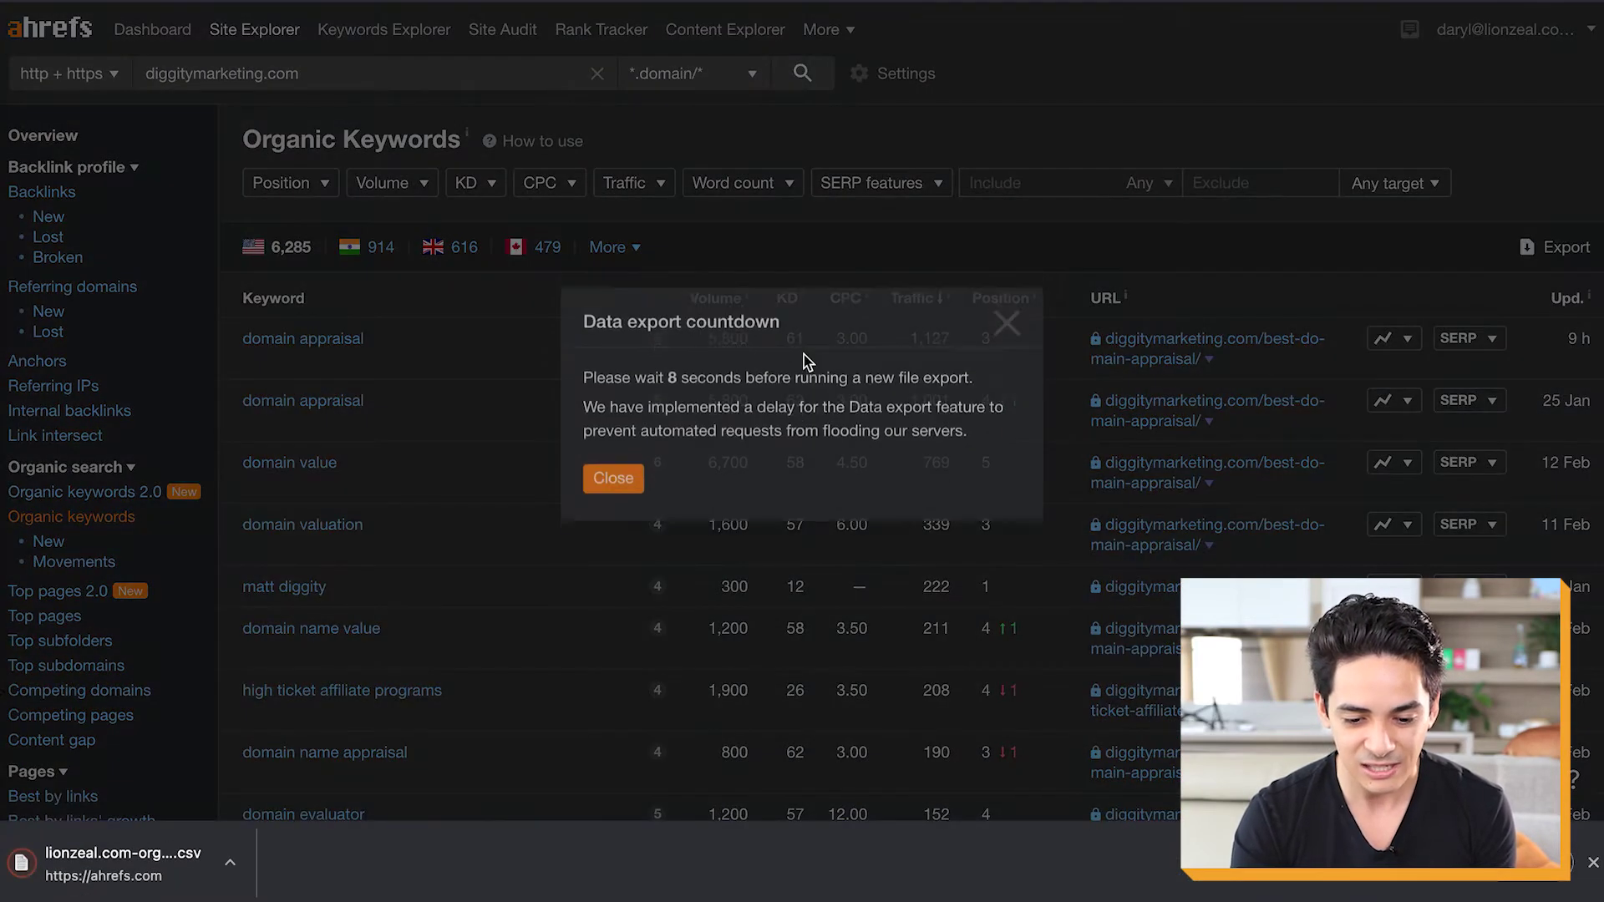
left_click(628, 485)
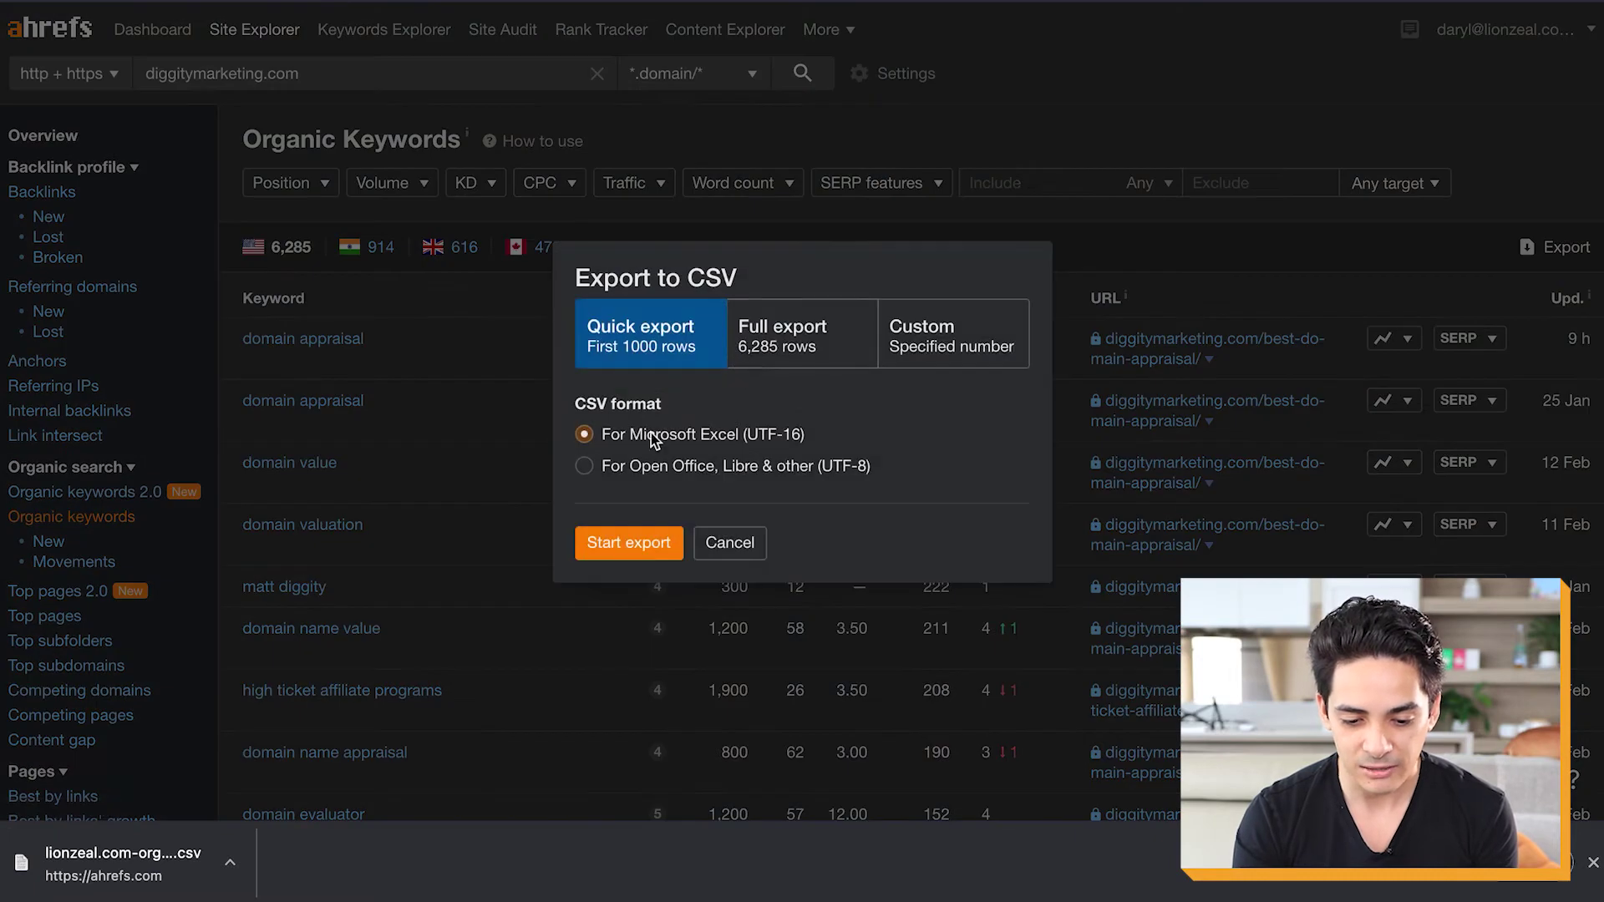
left_click(627, 544)
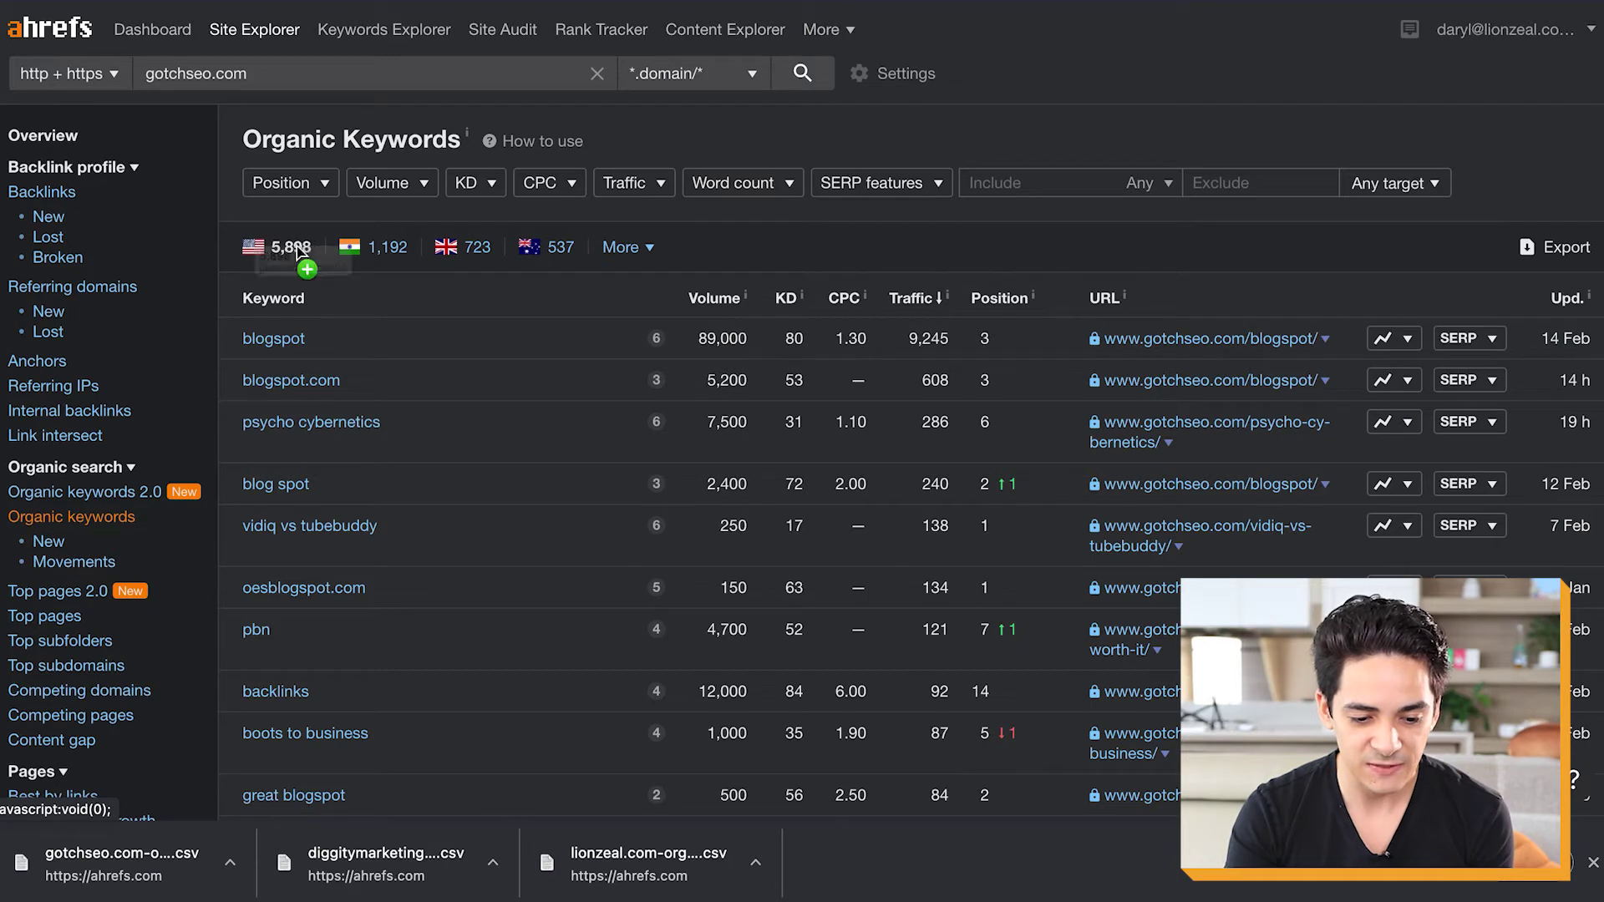
key("ctrl+tab")
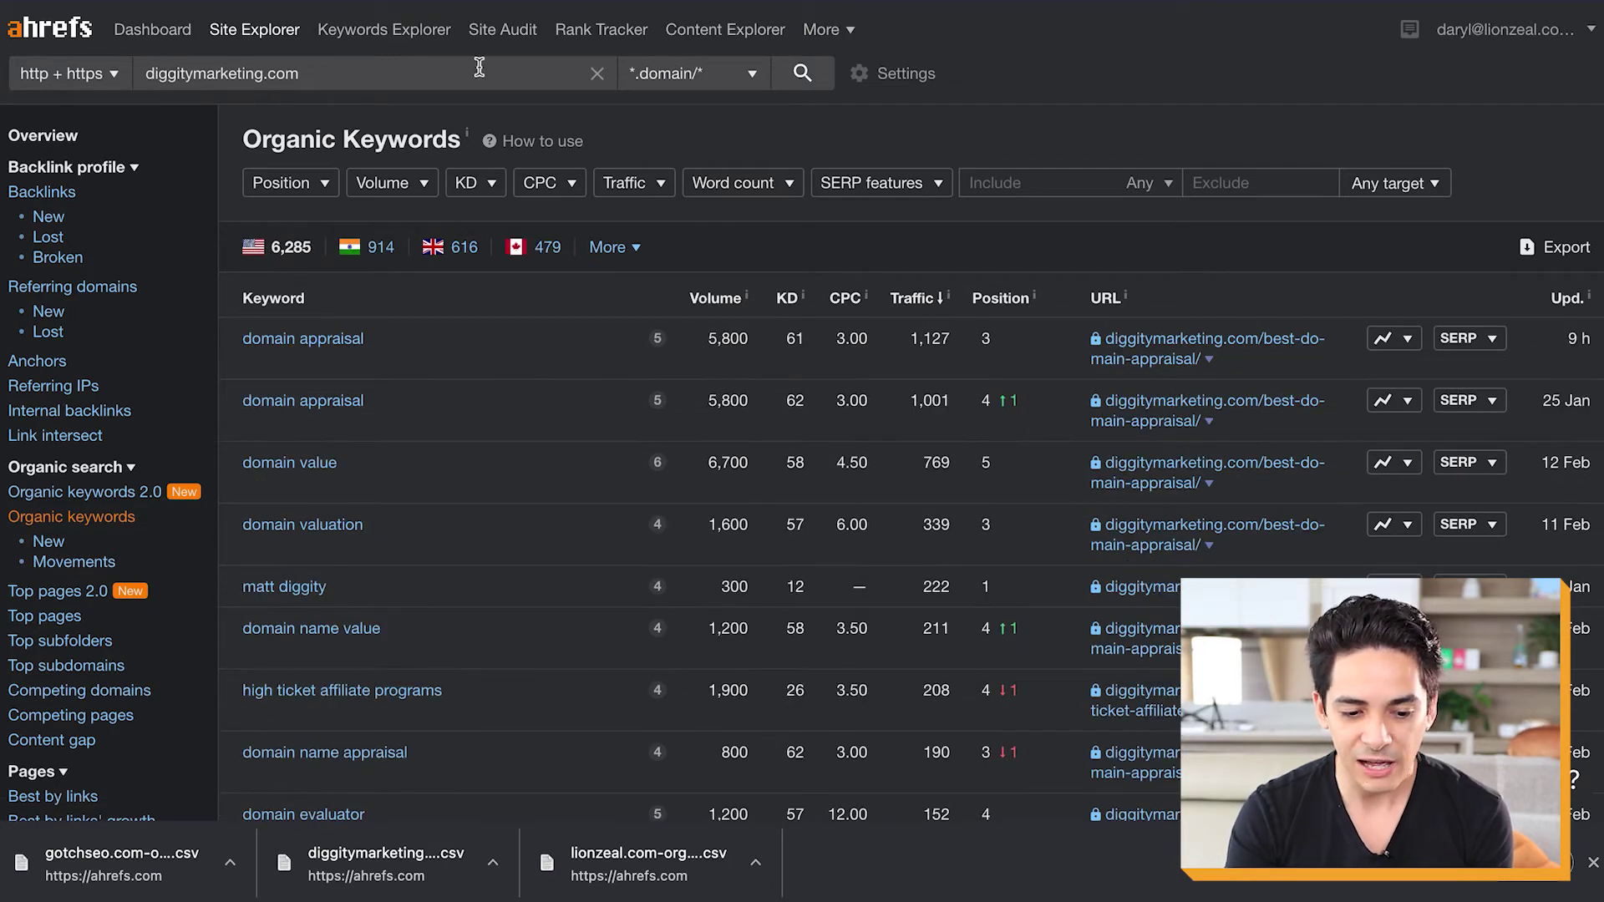
key("ctrl+Tab")
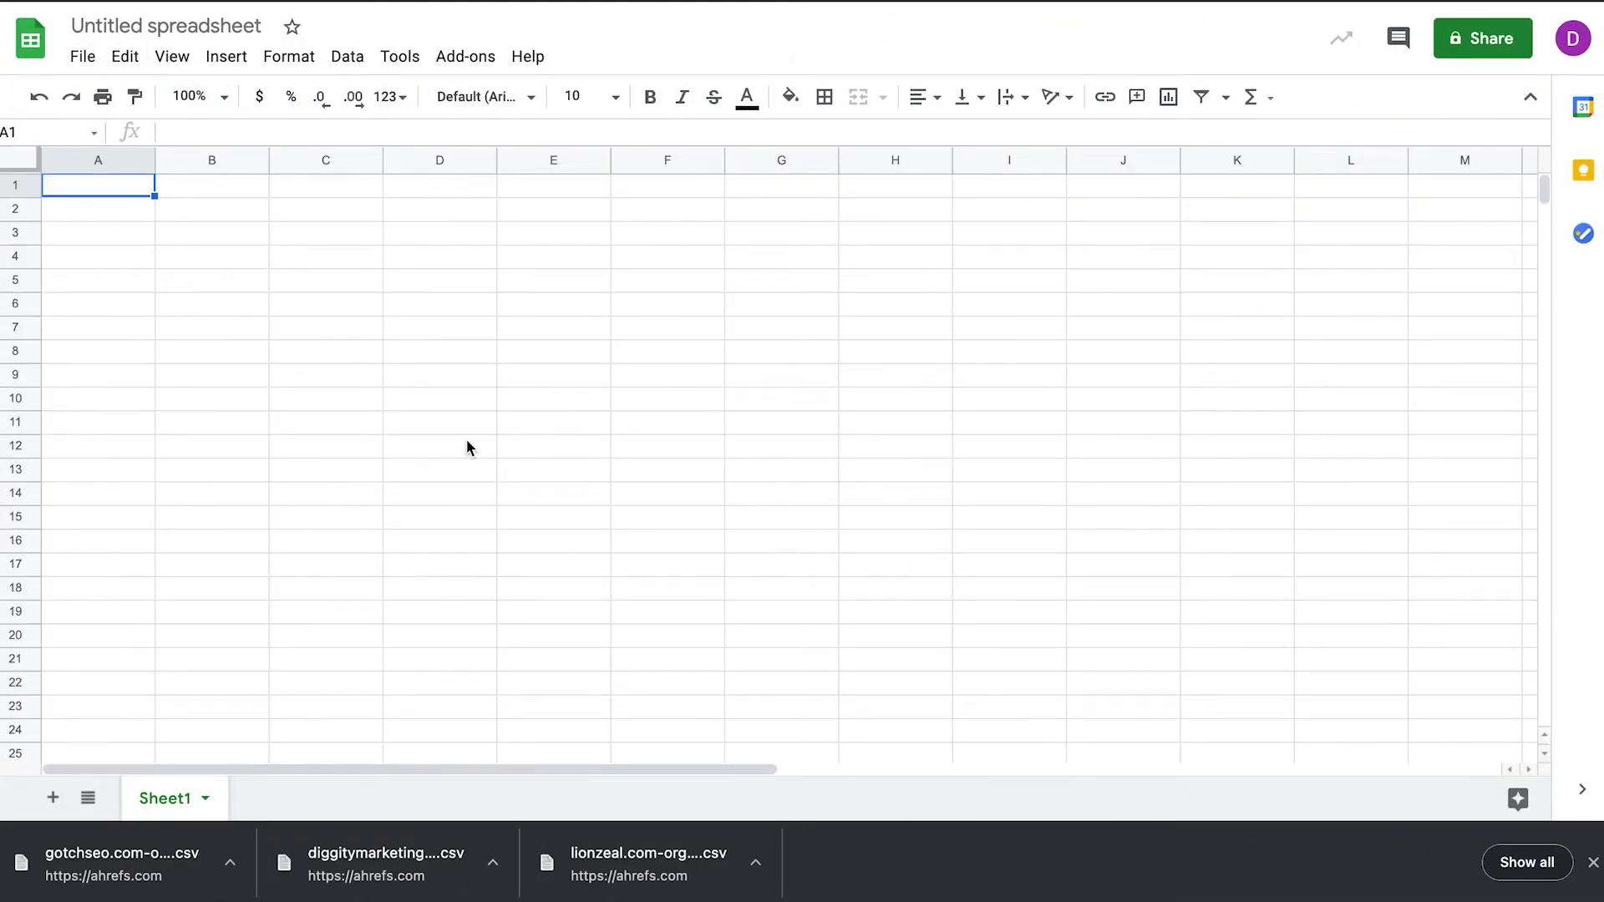
- Upload the lionzeal.com keywords CSV, replacing data at the selected cell A1
left_click(92, 57)
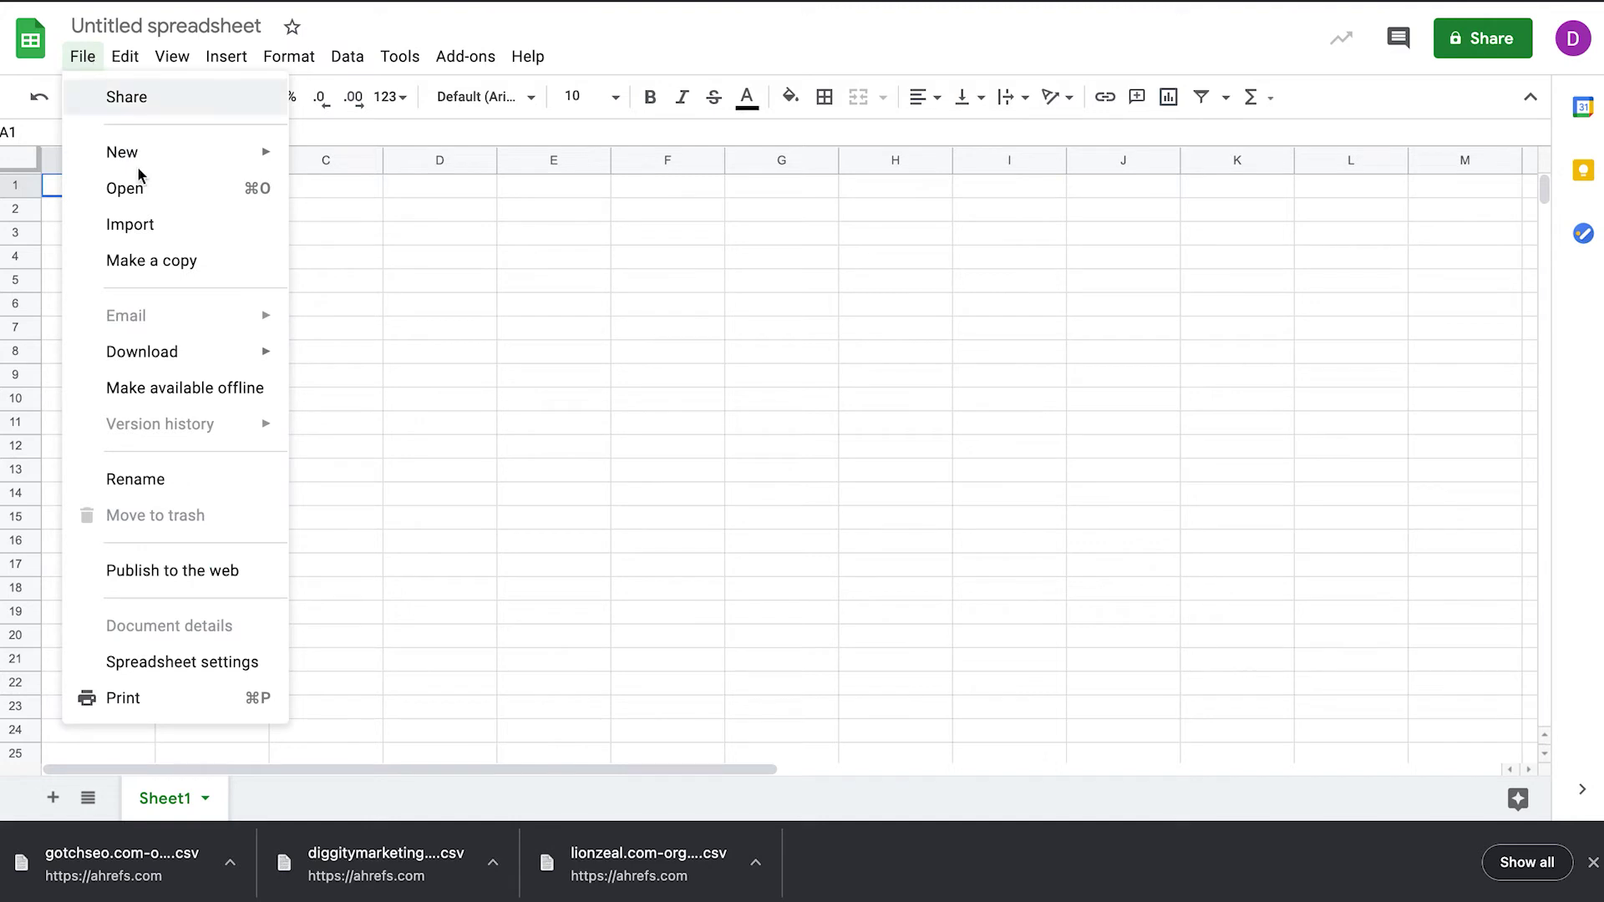
left_click(152, 225)
left_click(817, 153)
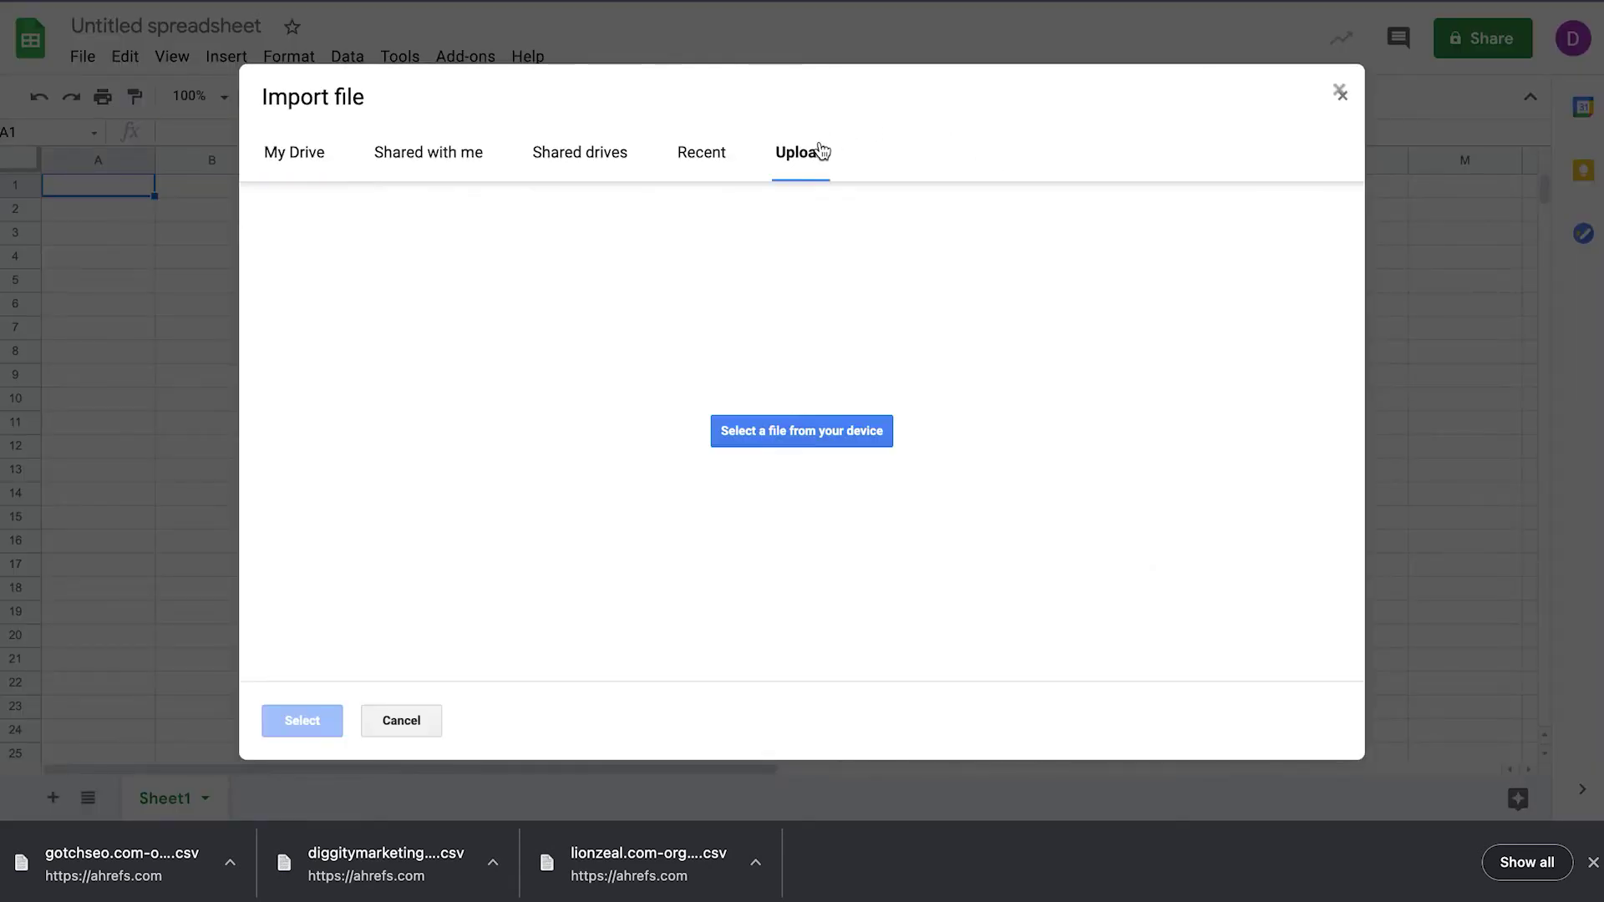
left_click_drag(645, 860, 806, 440)
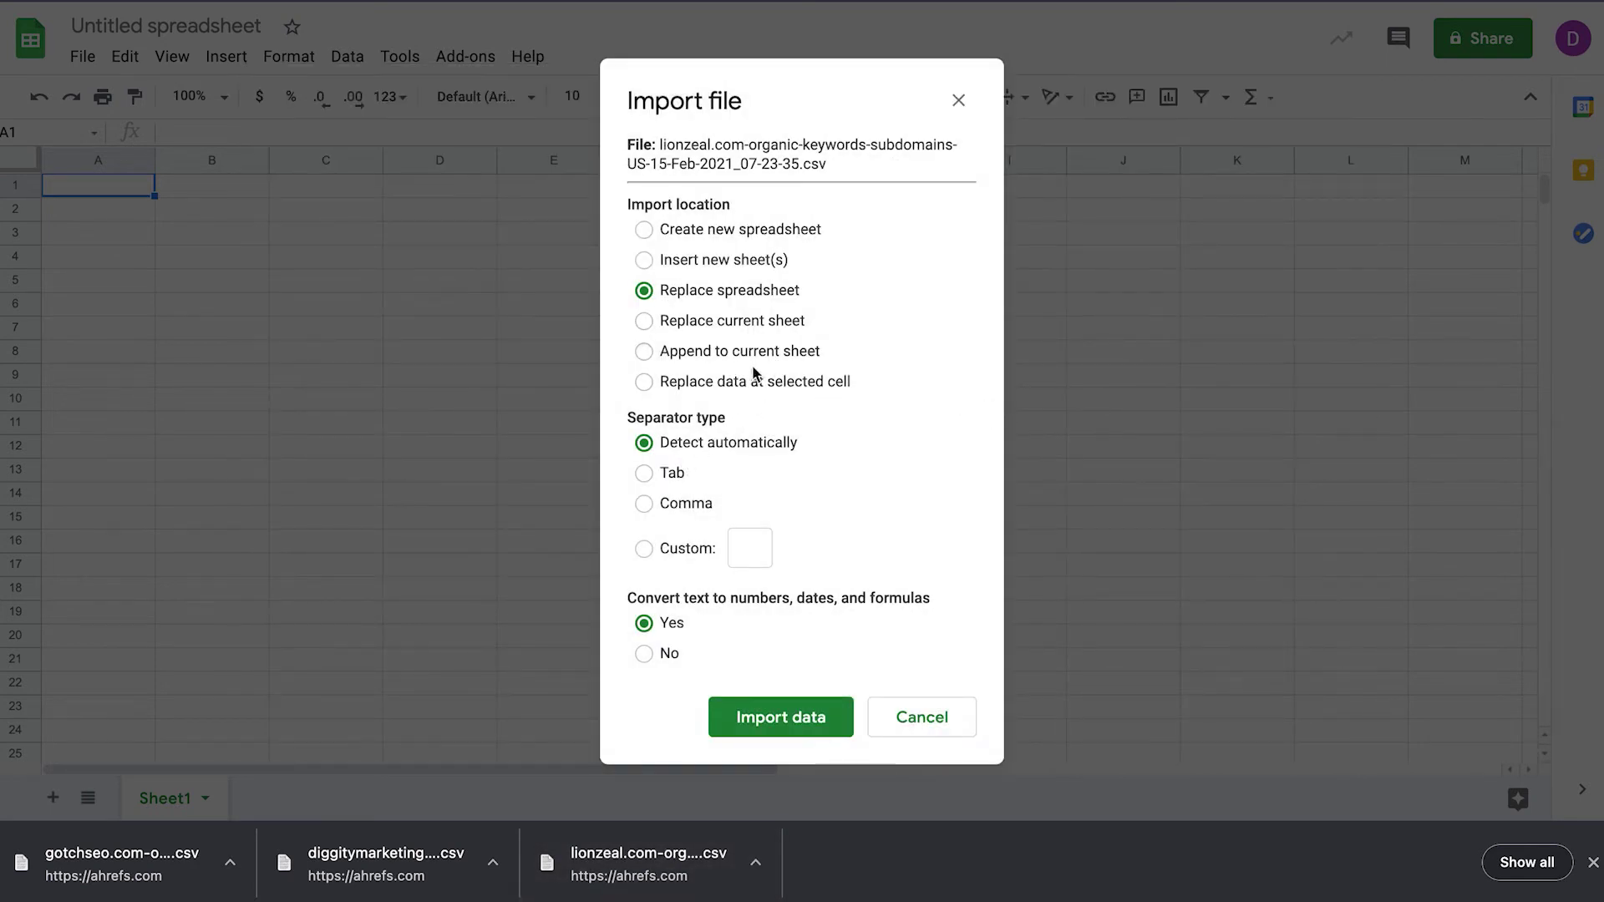
left_click(720, 386)
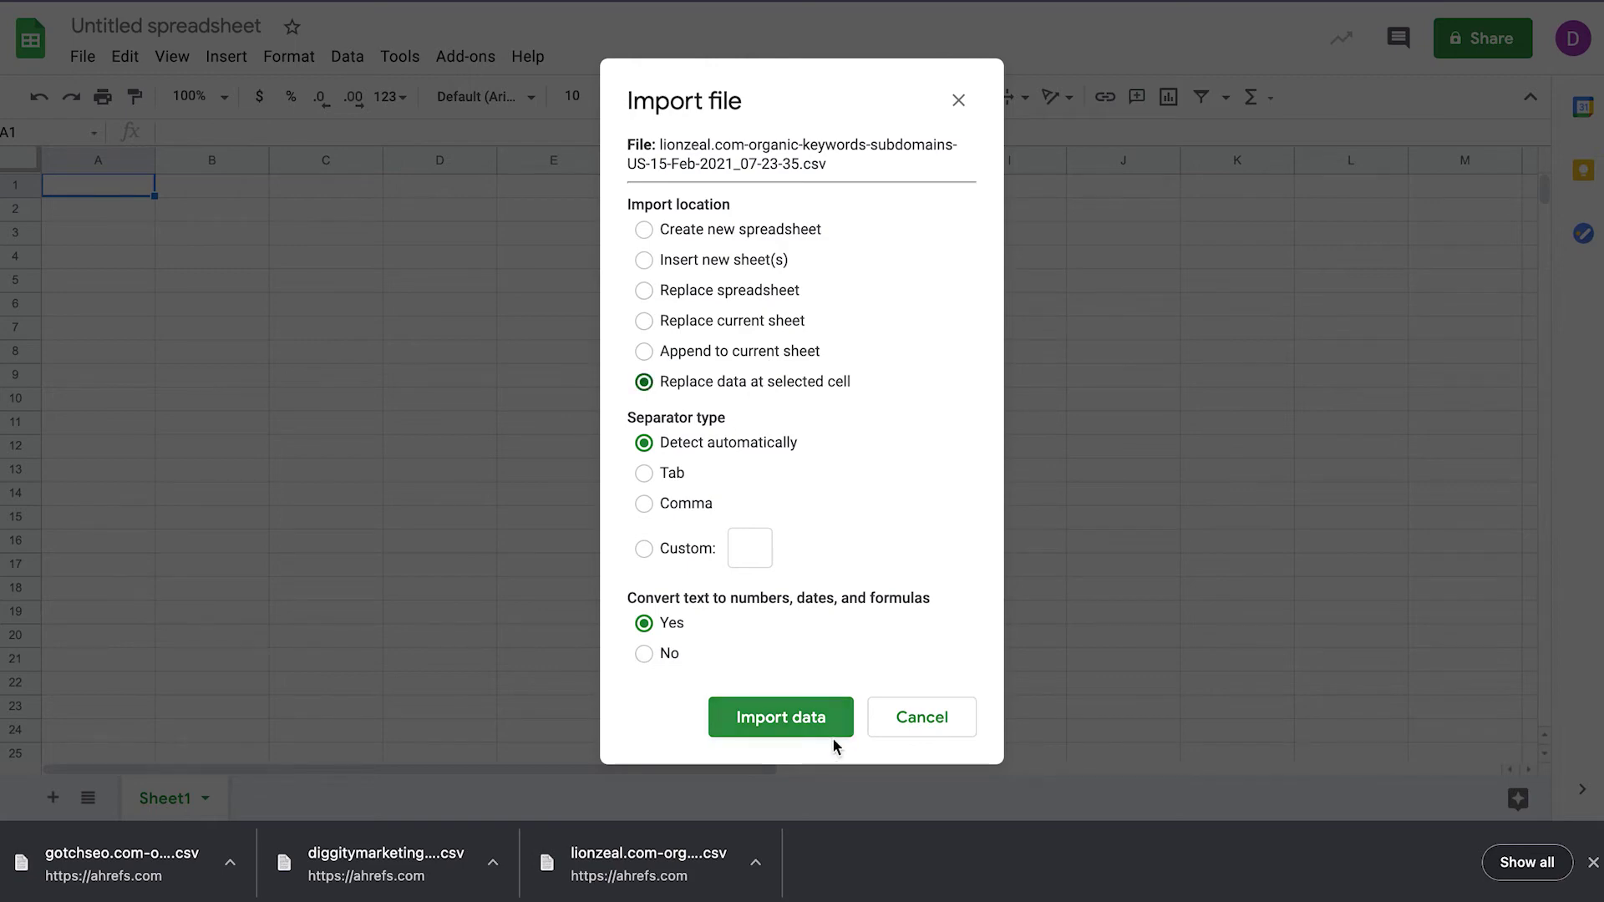
left_click(808, 736)
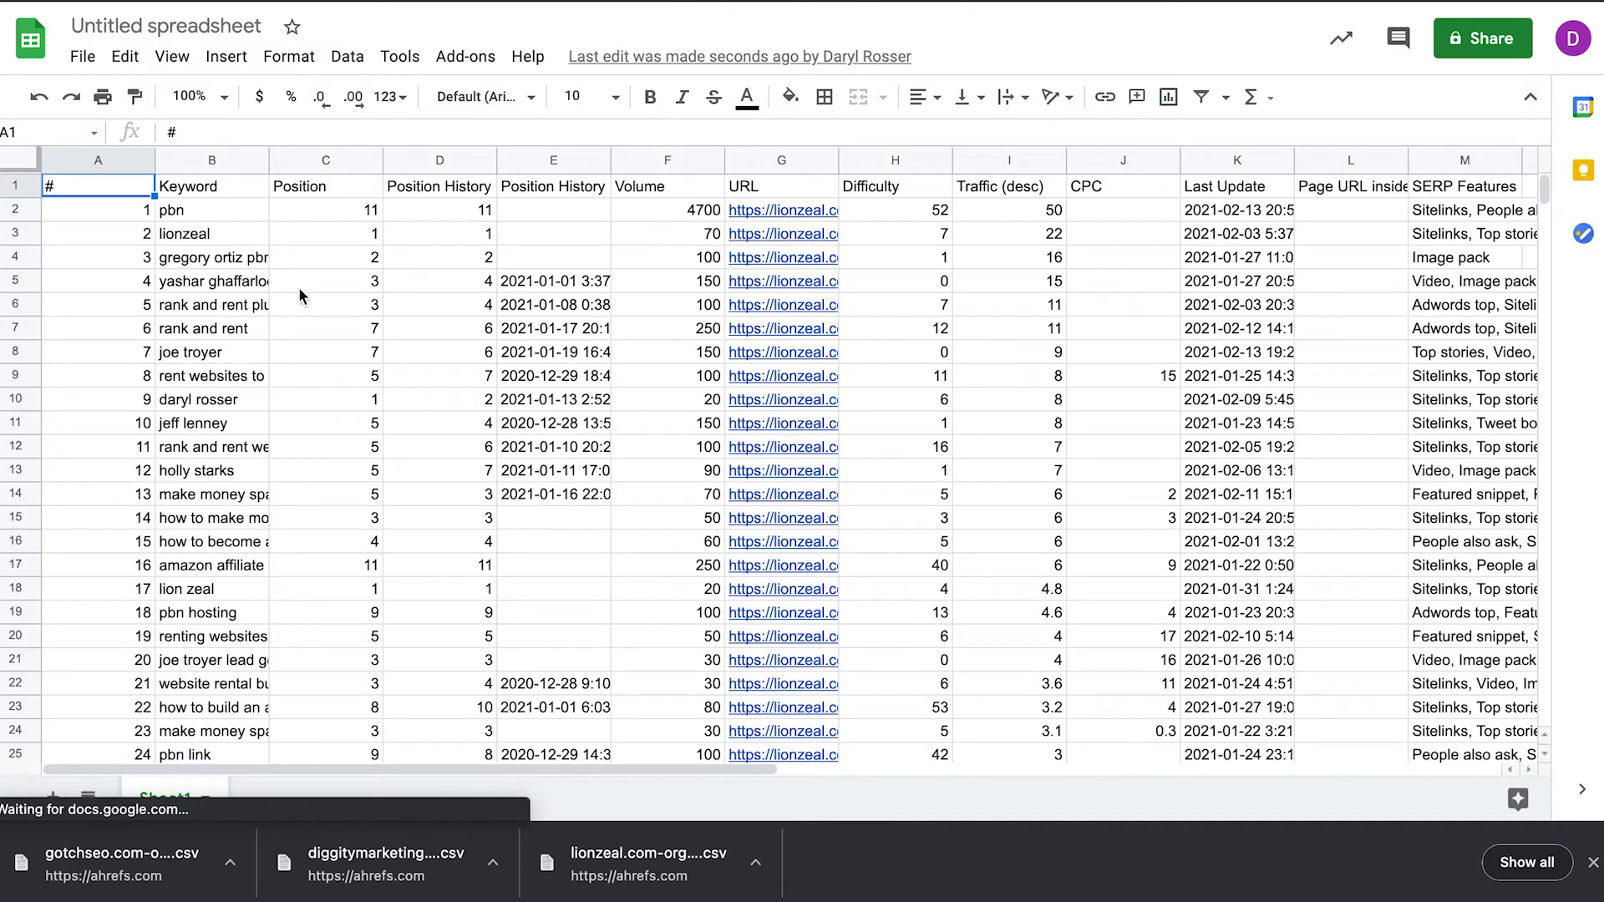
- Append the diggitymarketing.com keywords CSV to the current sheet
left_click(84, 58)
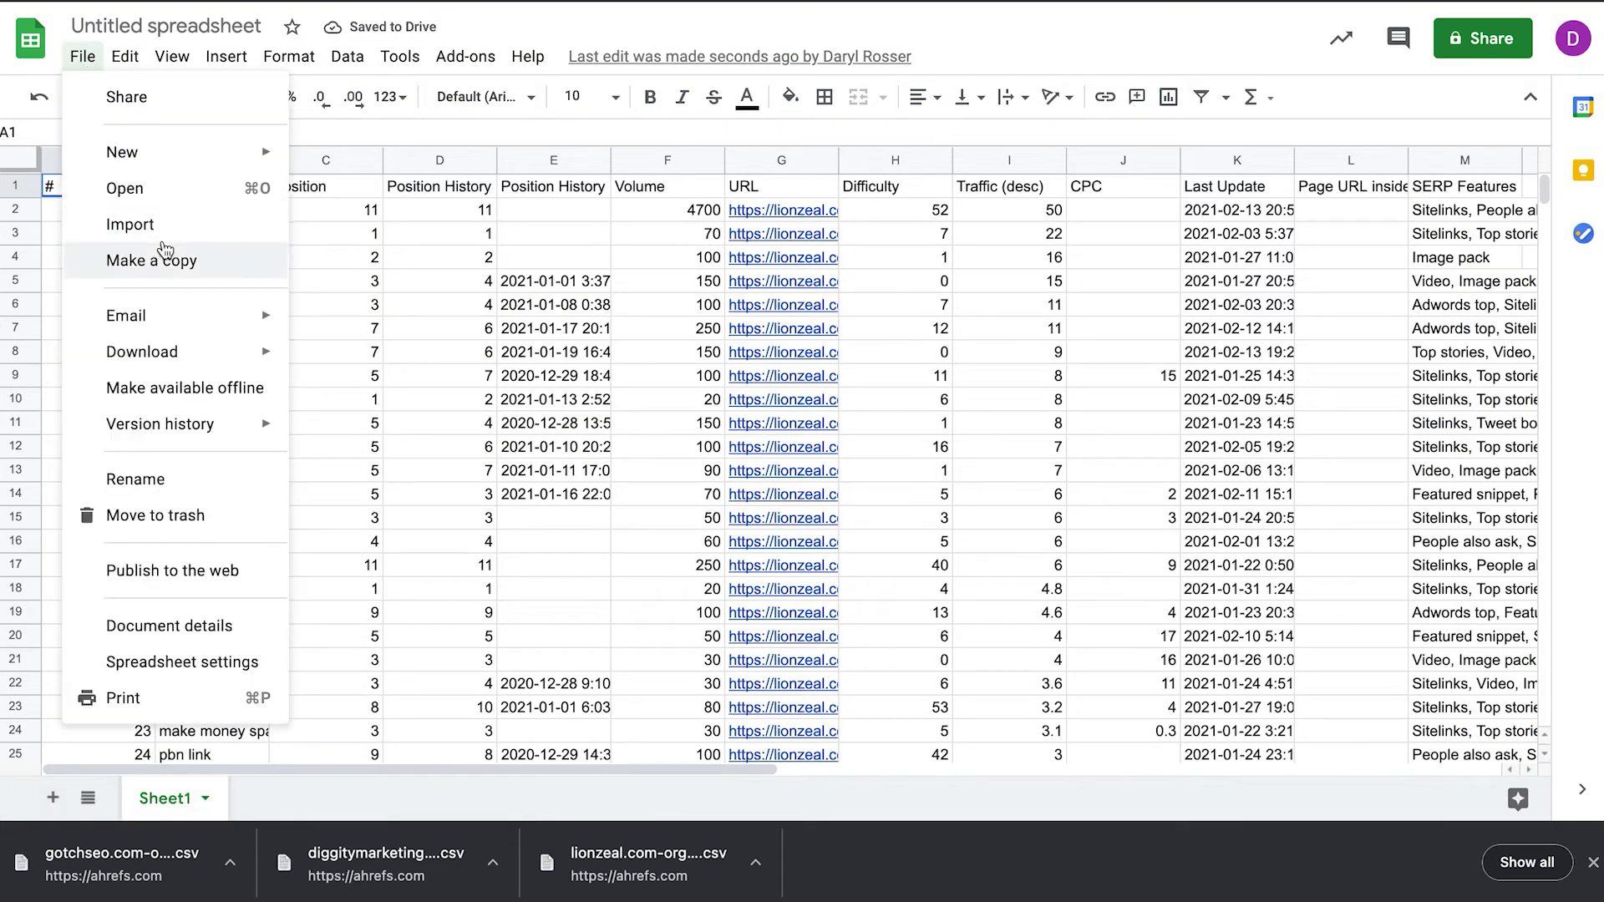
left_click(163, 227)
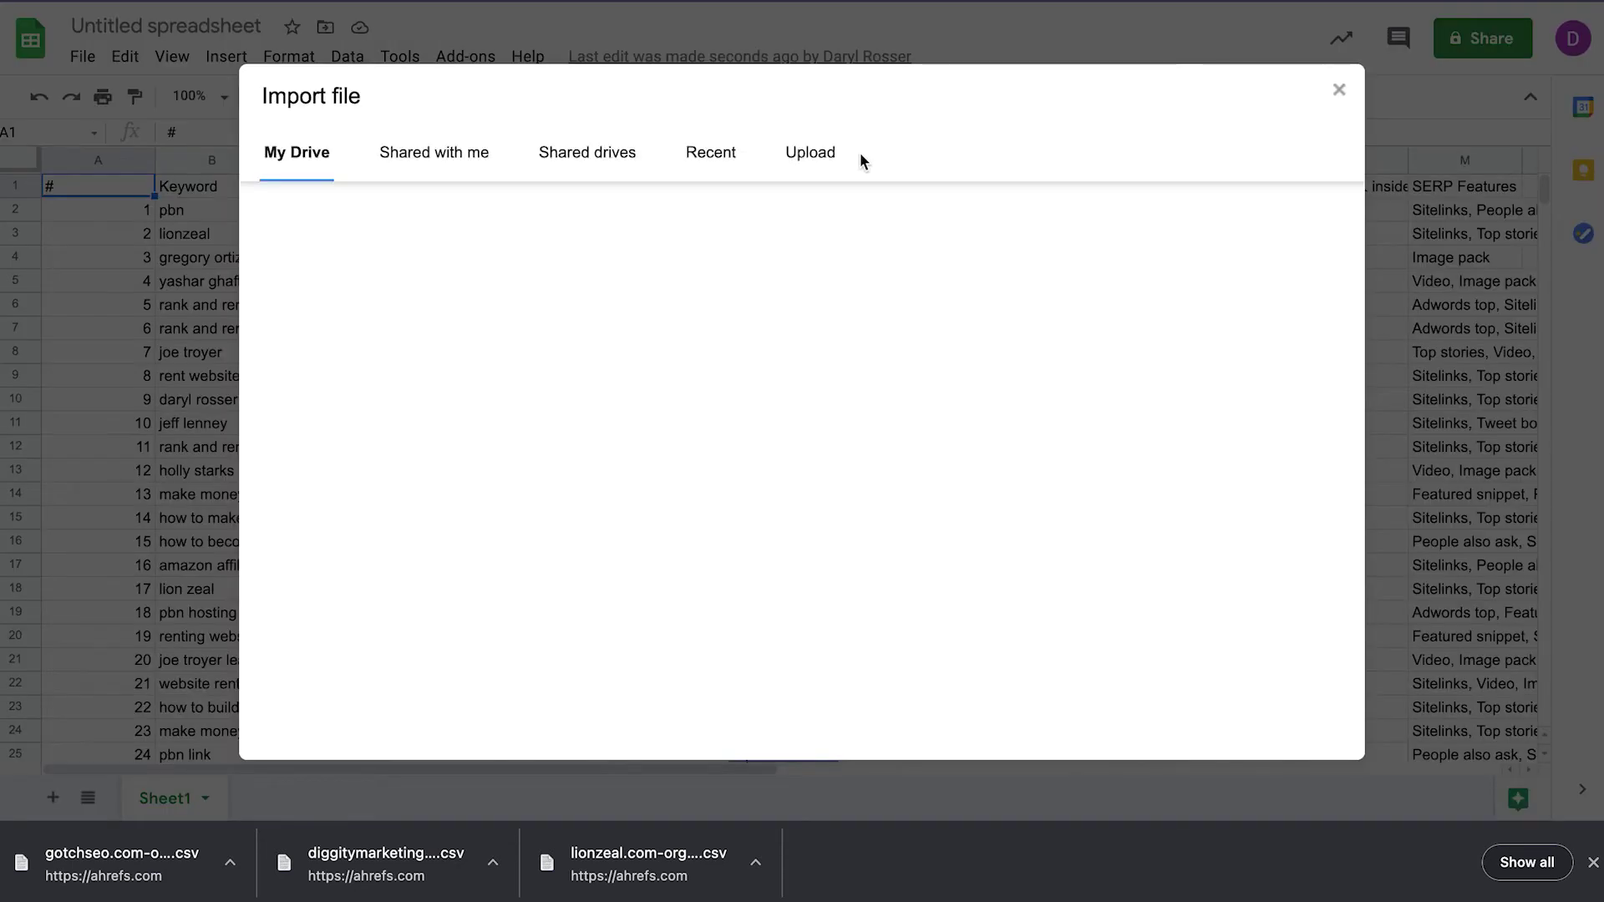
left_click(821, 157)
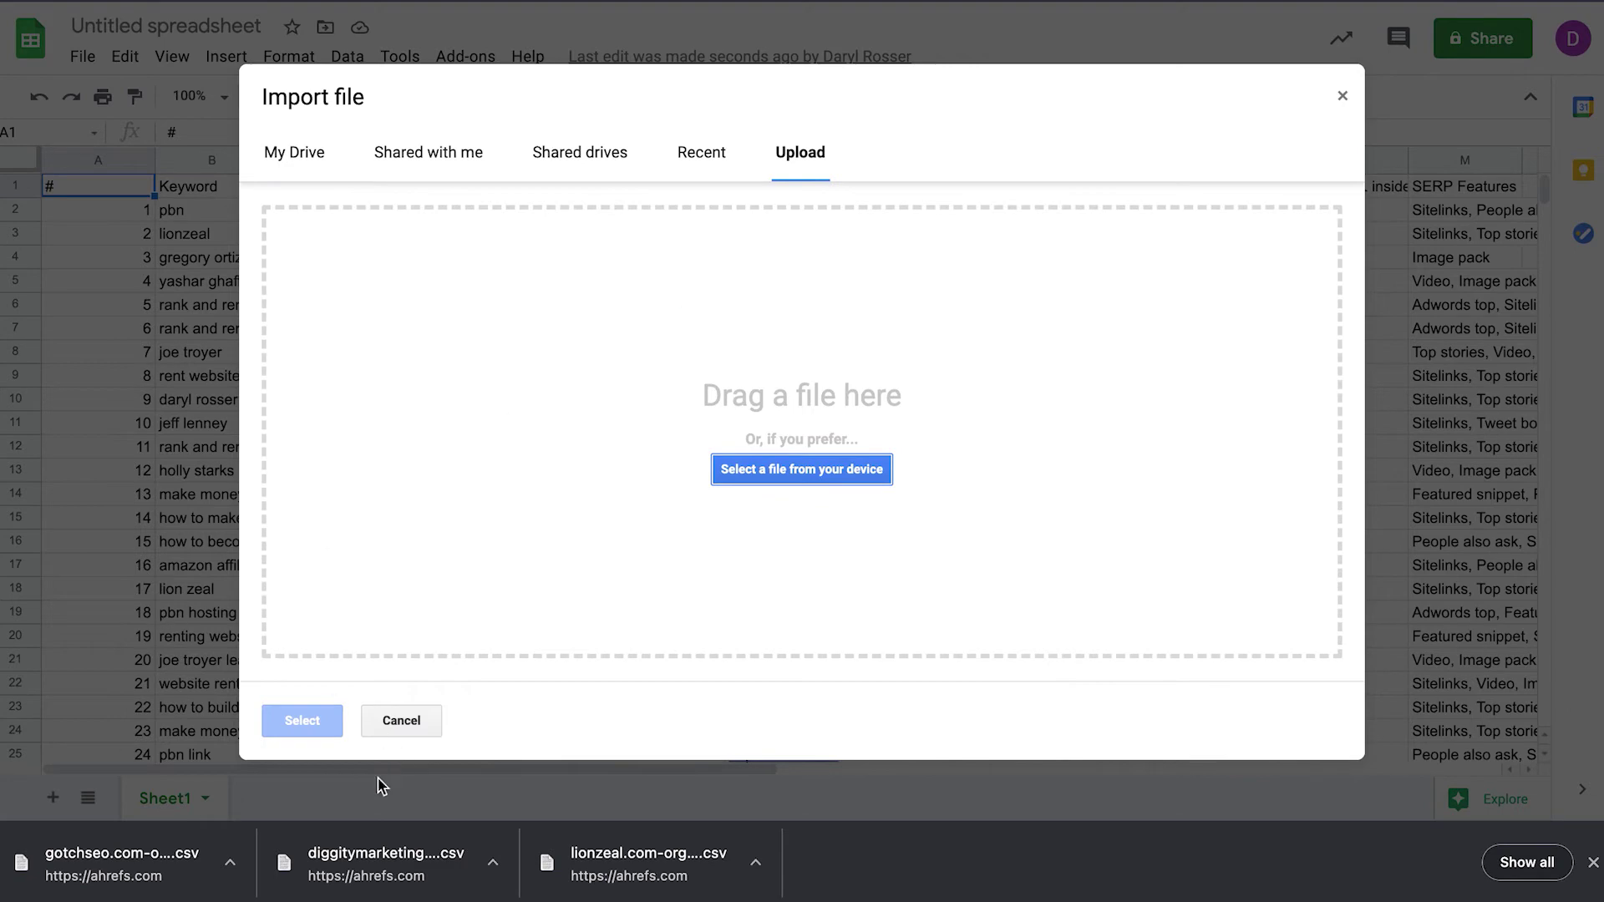
left_click_drag(385, 864, 737, 438)
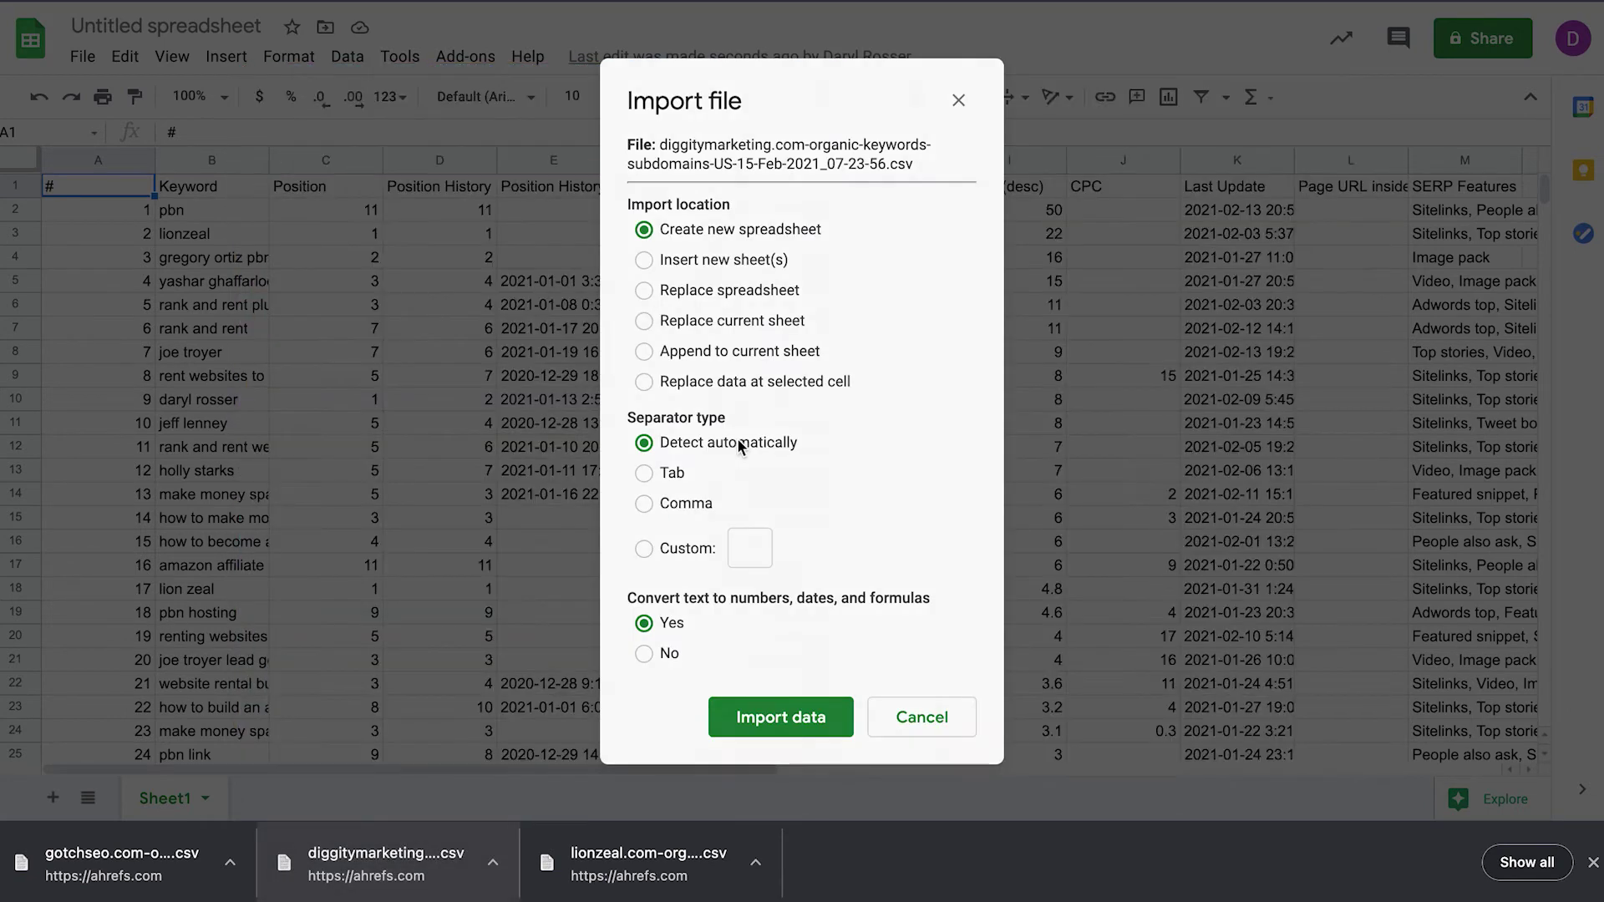
left_click(741, 352)
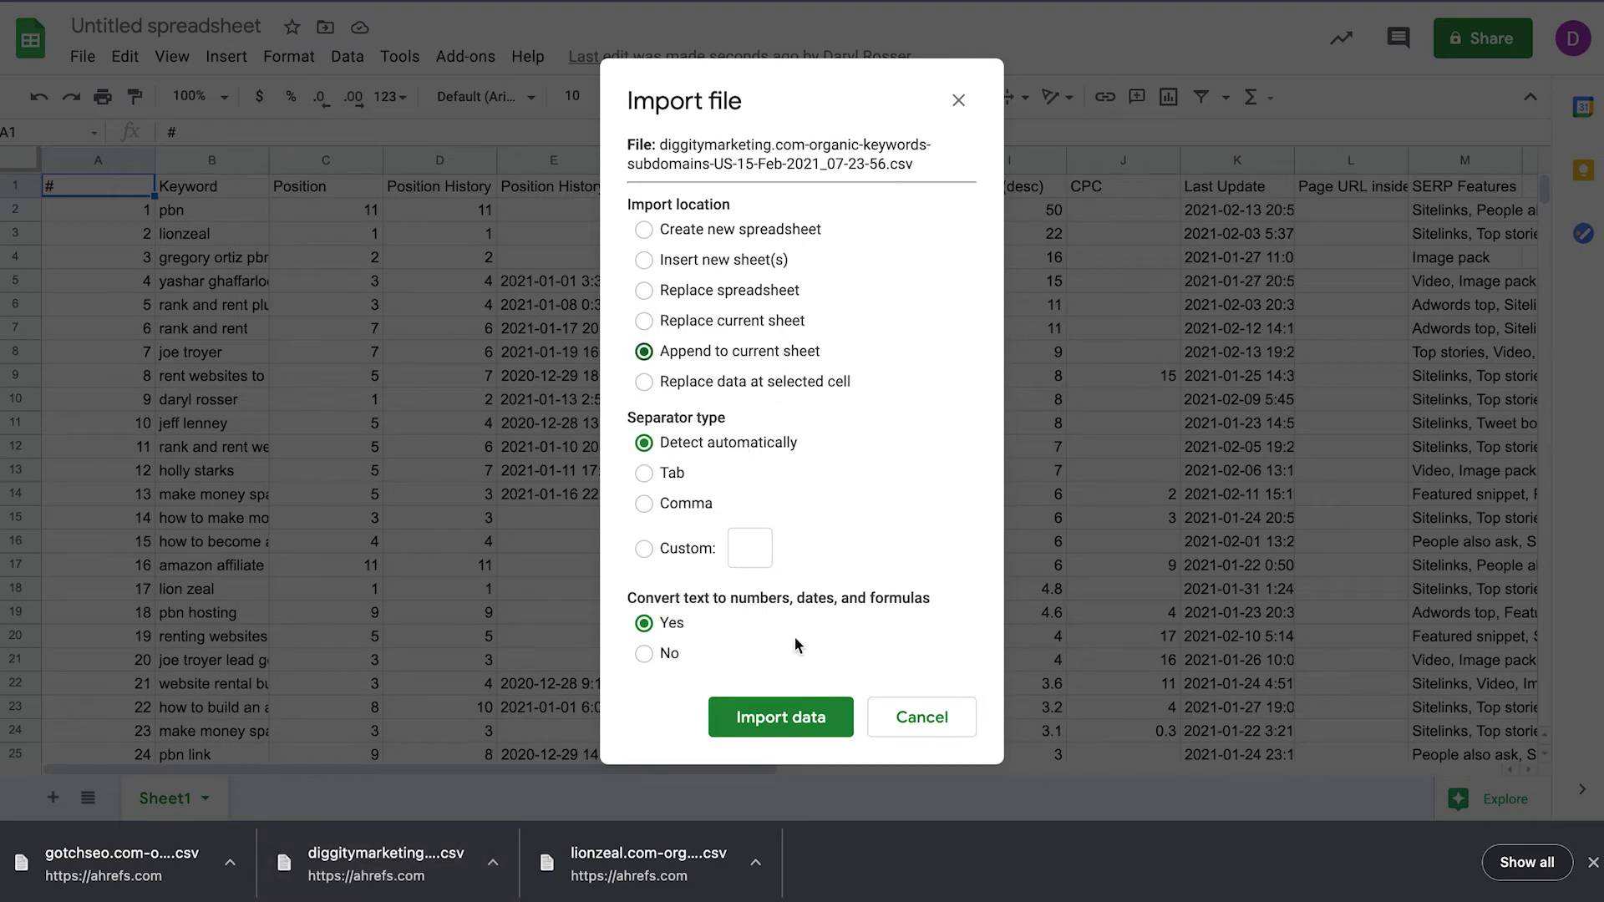
left_click(747, 720)
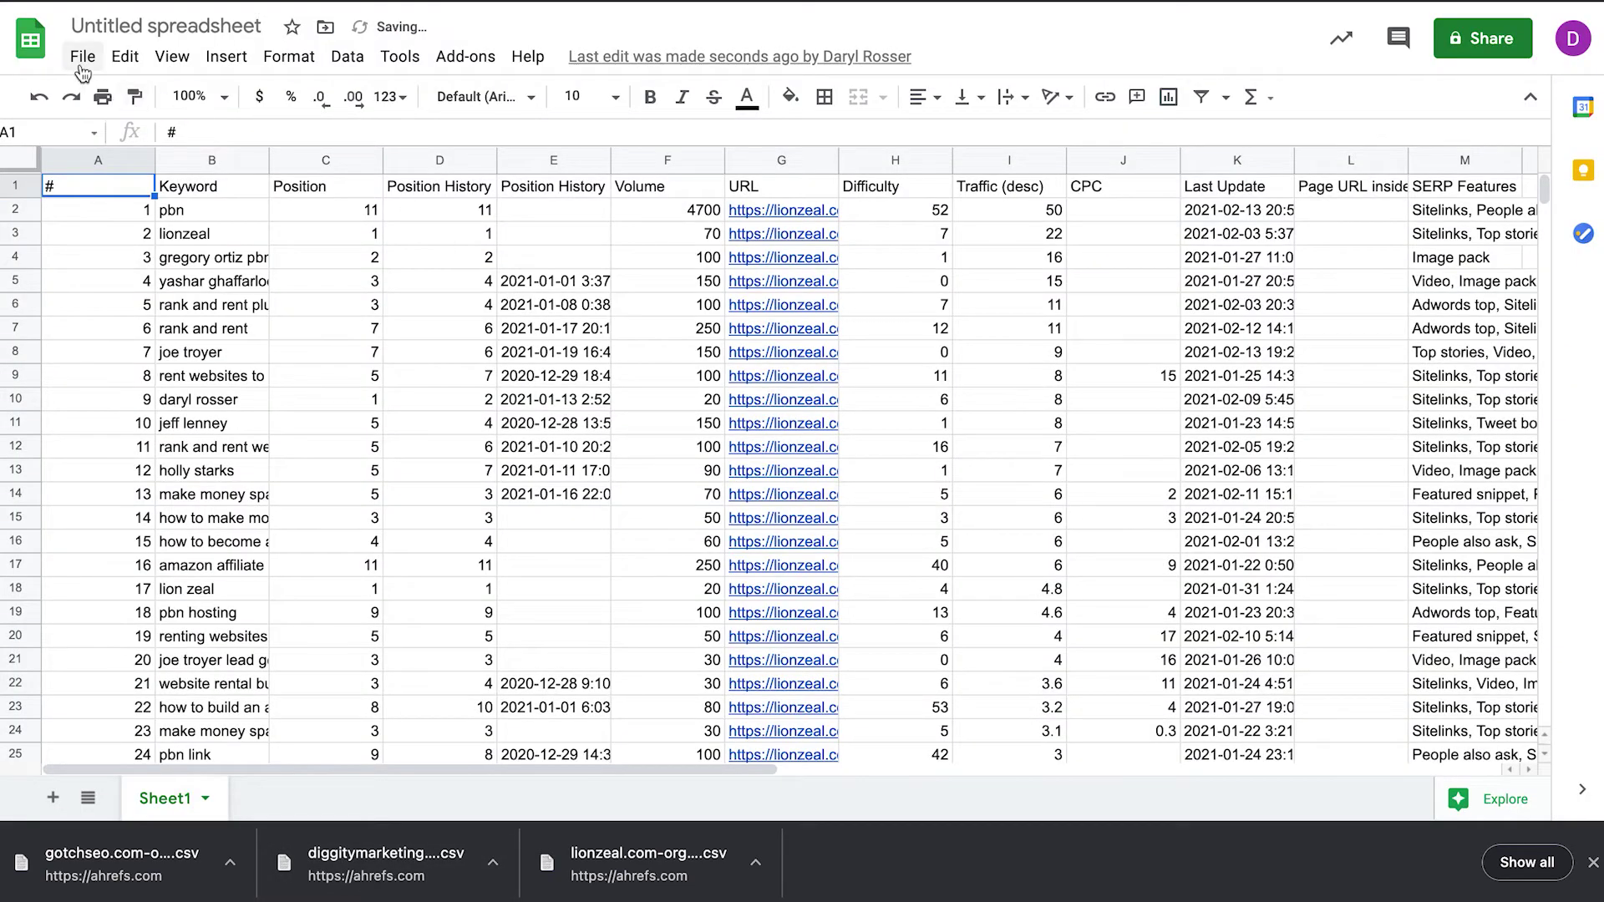
- Append the gotchseo.com keywords CSV to the current sheet, then select cell B2
left_click(82, 59)
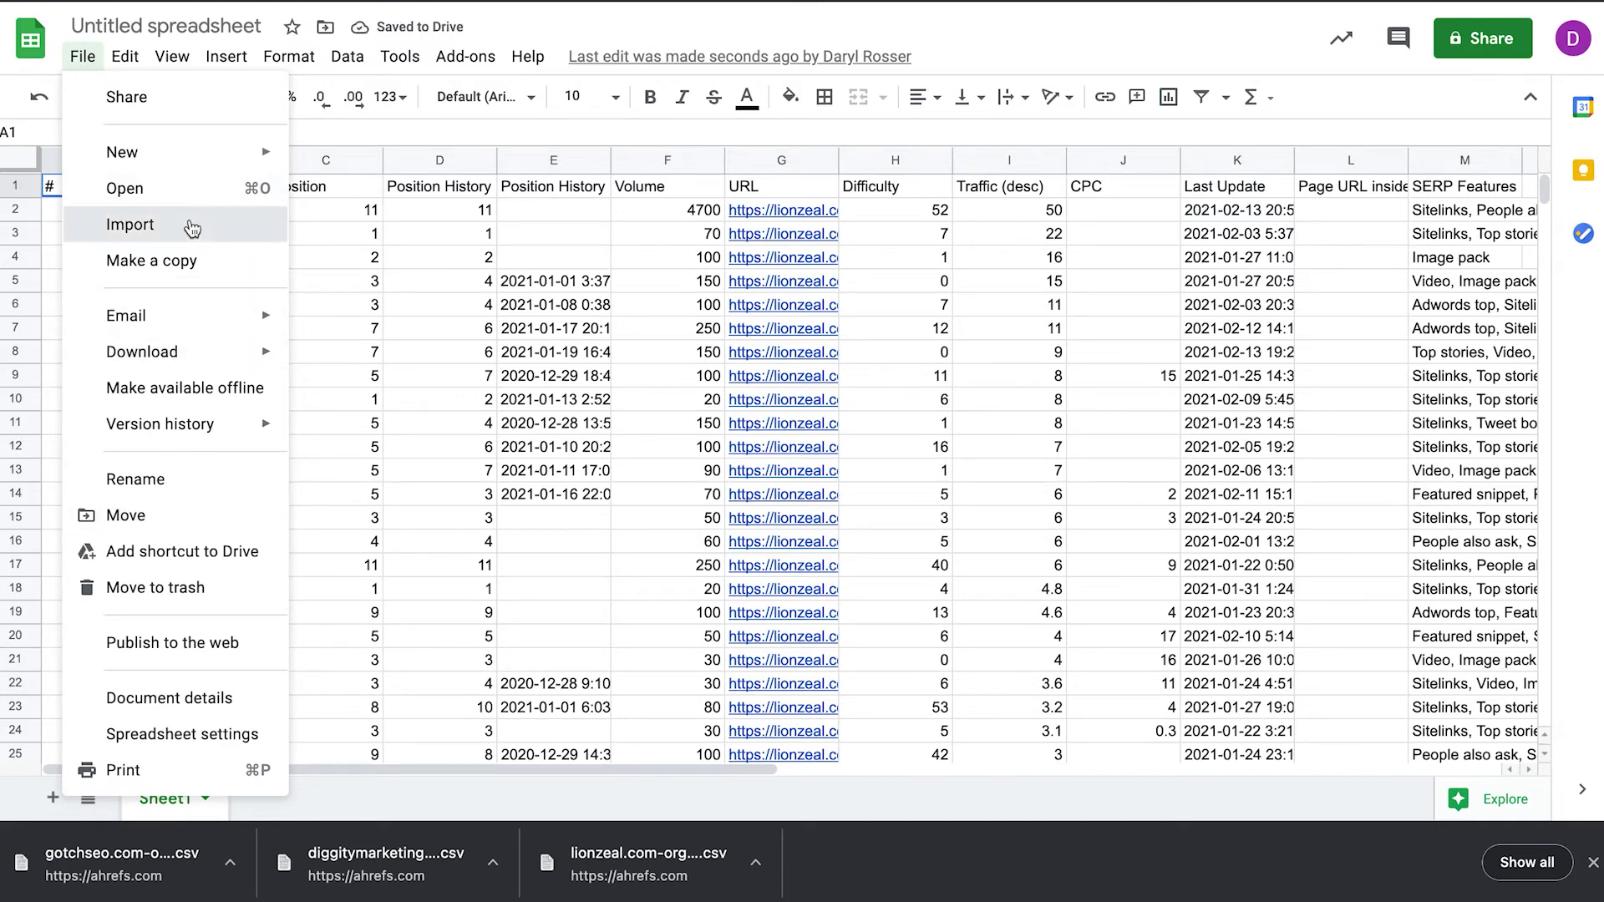
left_click(197, 224)
left_click(824, 165)
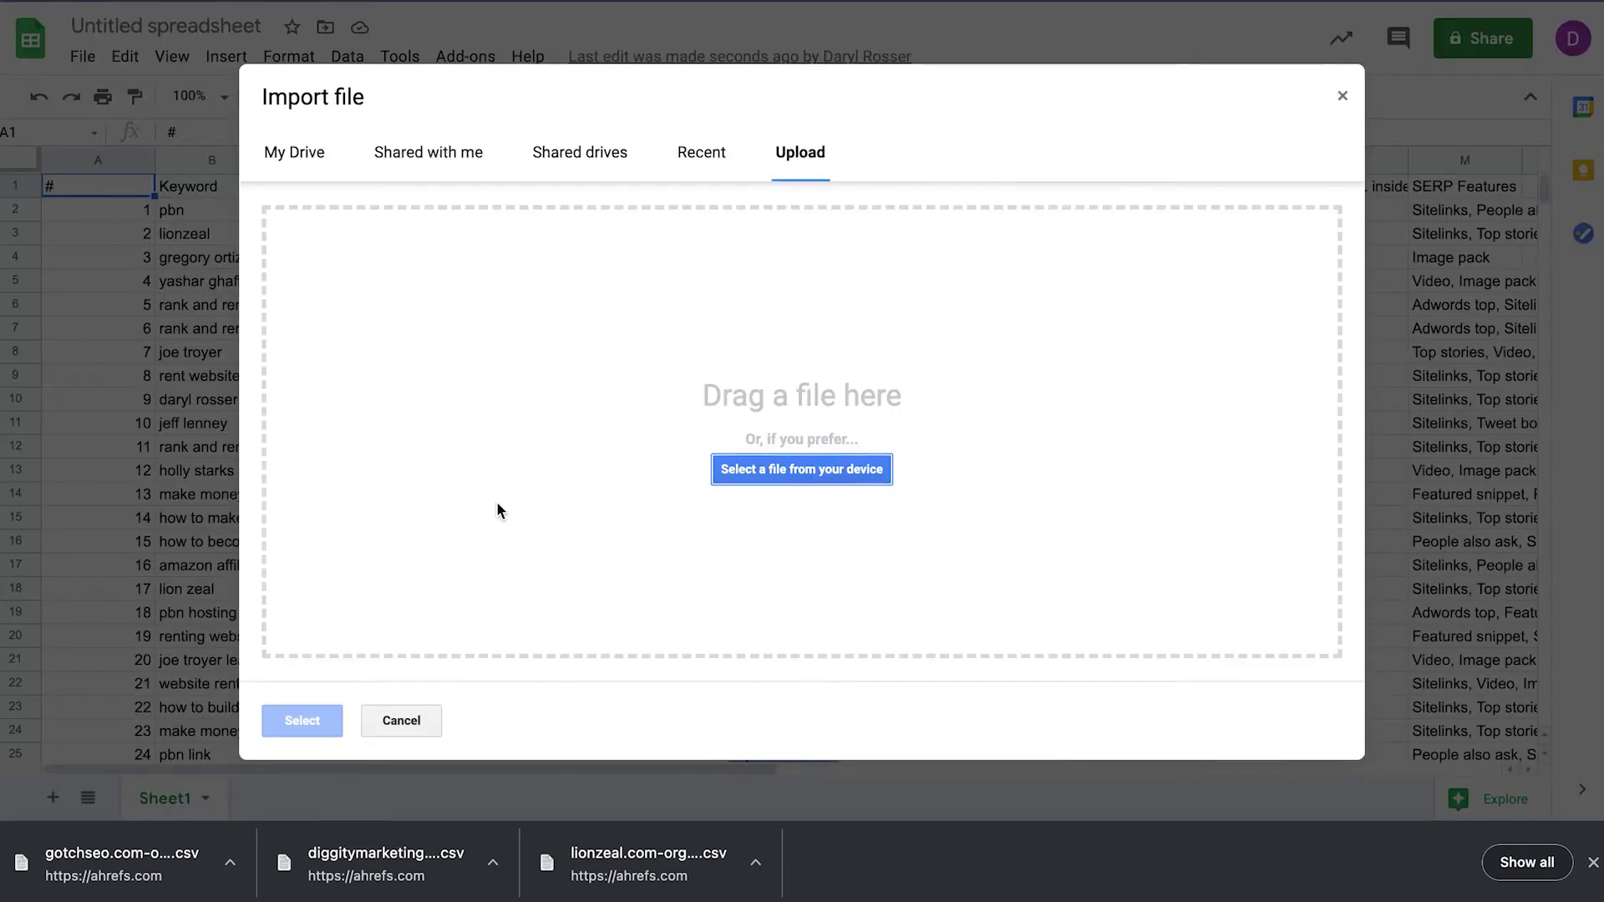
left_click_drag(117, 863, 742, 407)
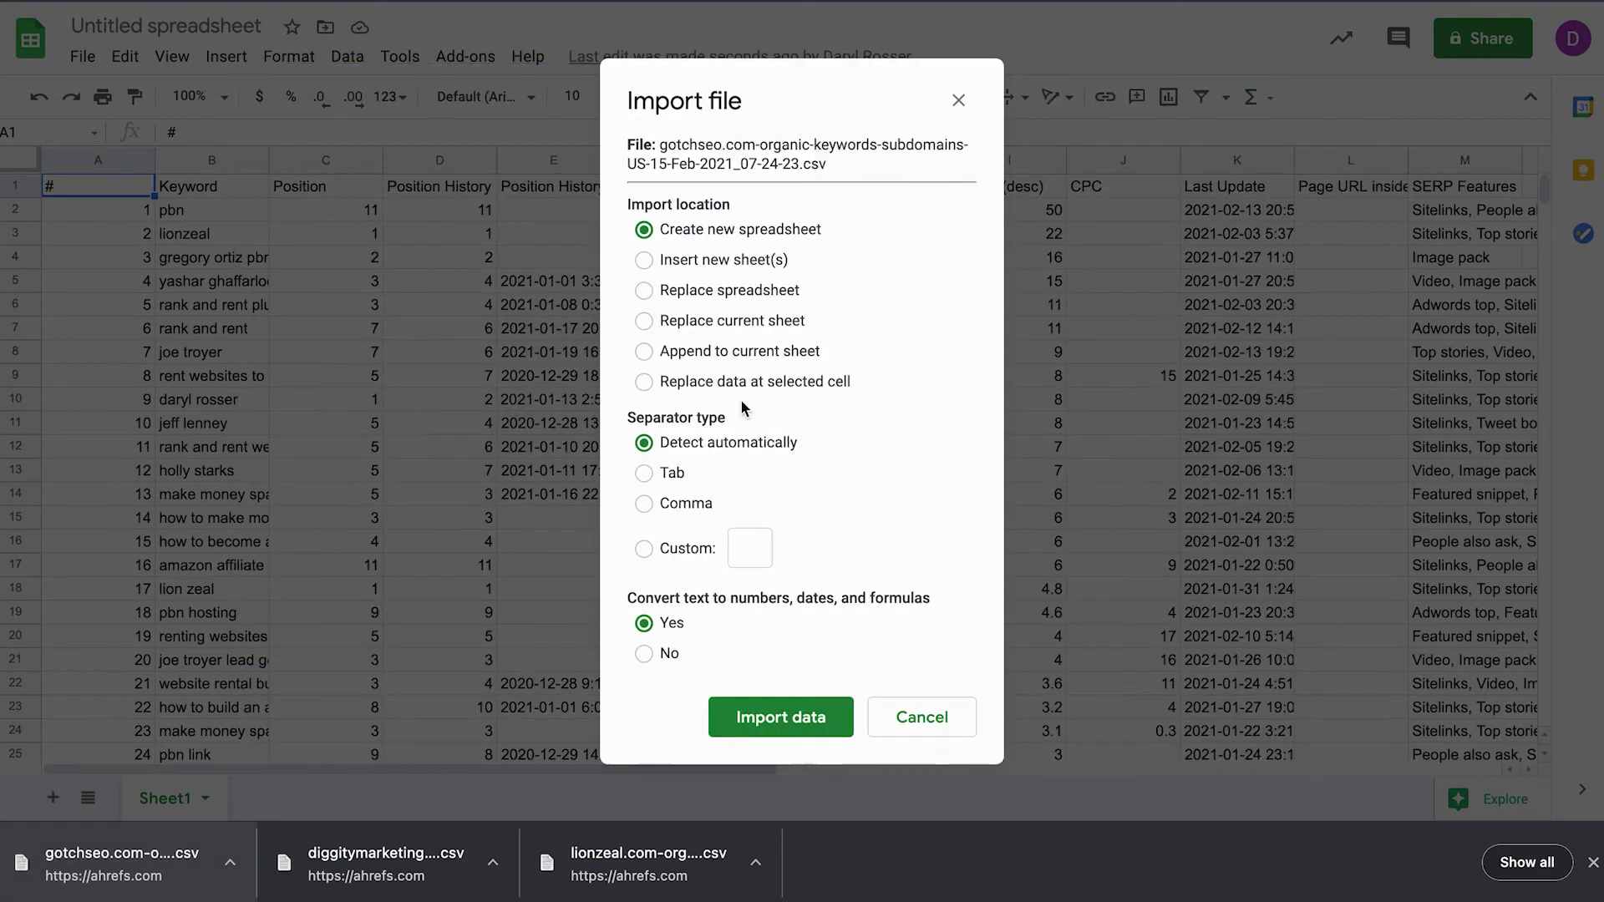
left_click(742, 353)
left_click(761, 710)
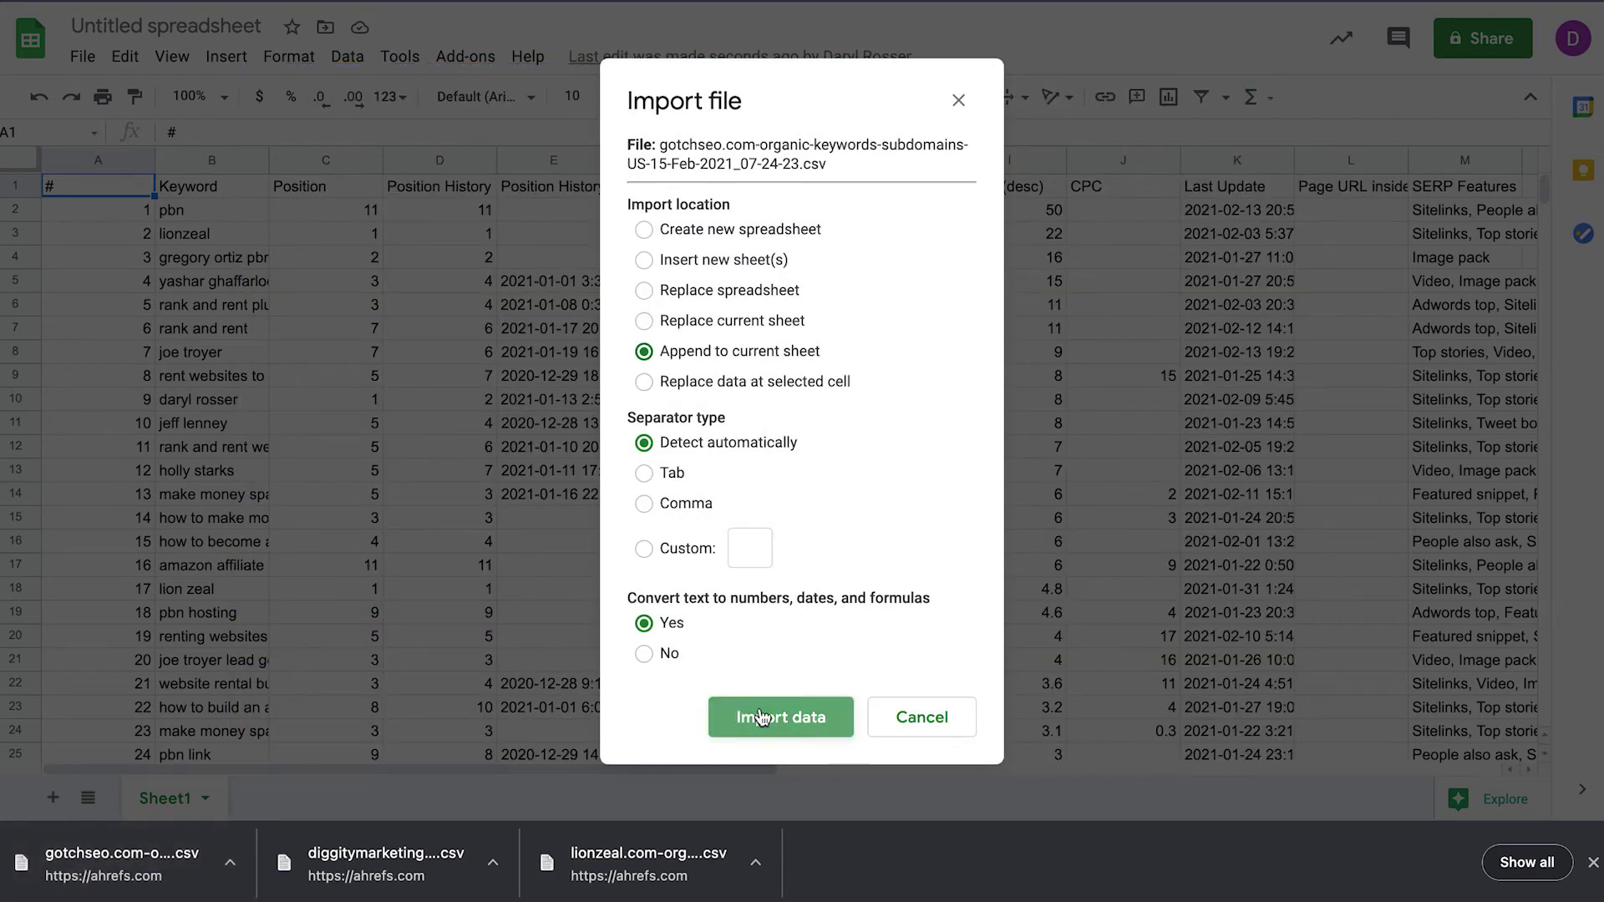
left_click(224, 213)
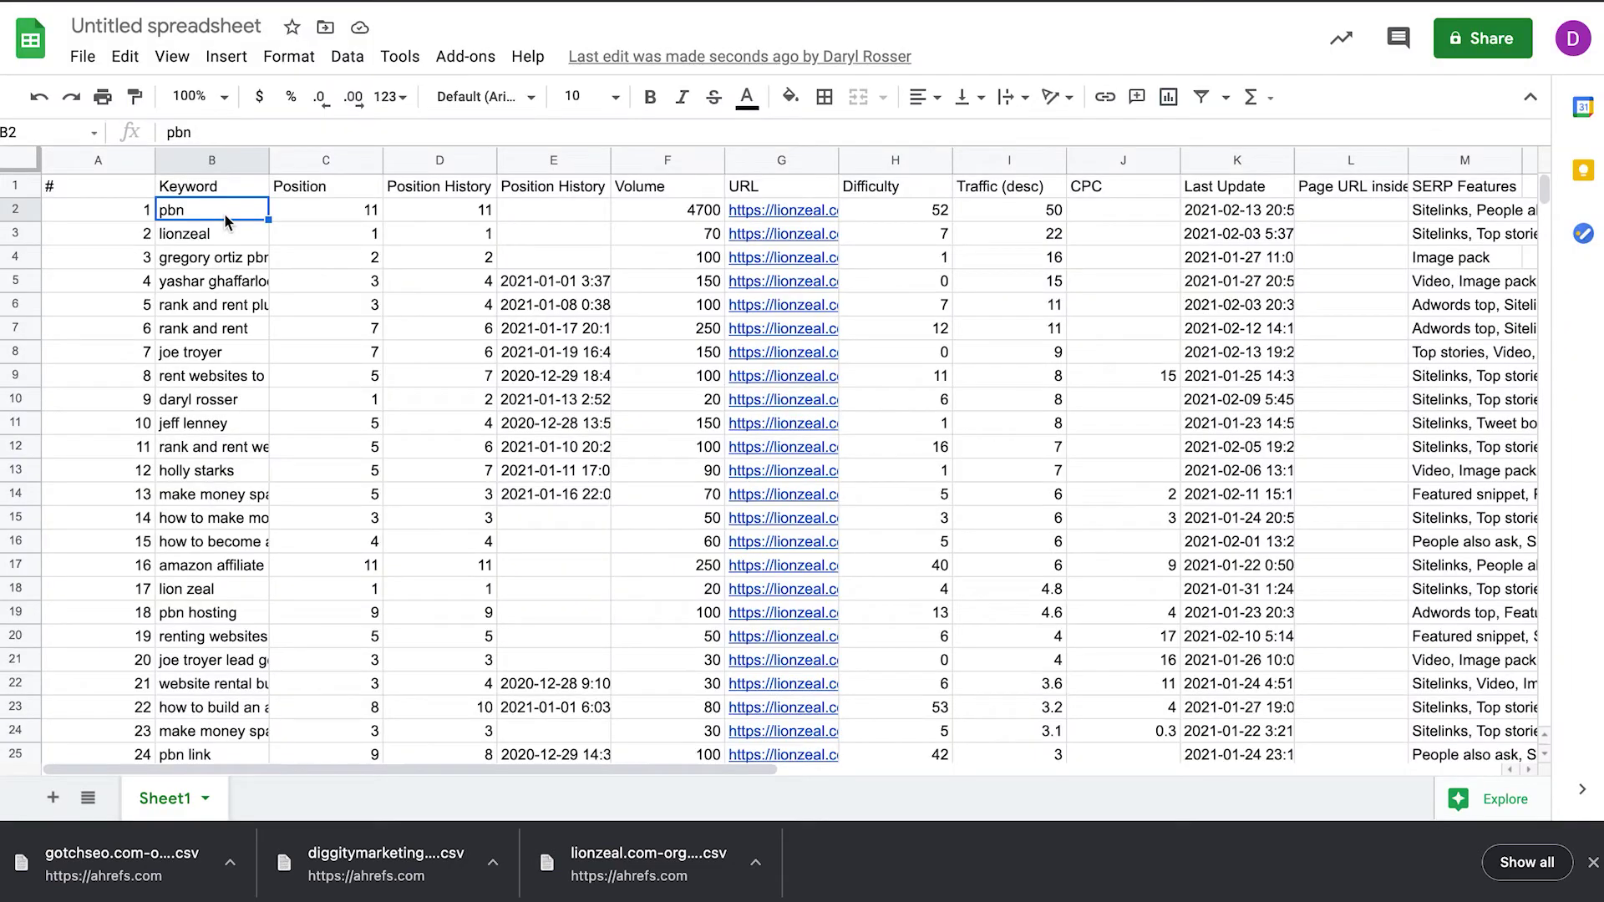
- Freeze the Keyword header row at the top of the sheet
key("ctrl+Down")
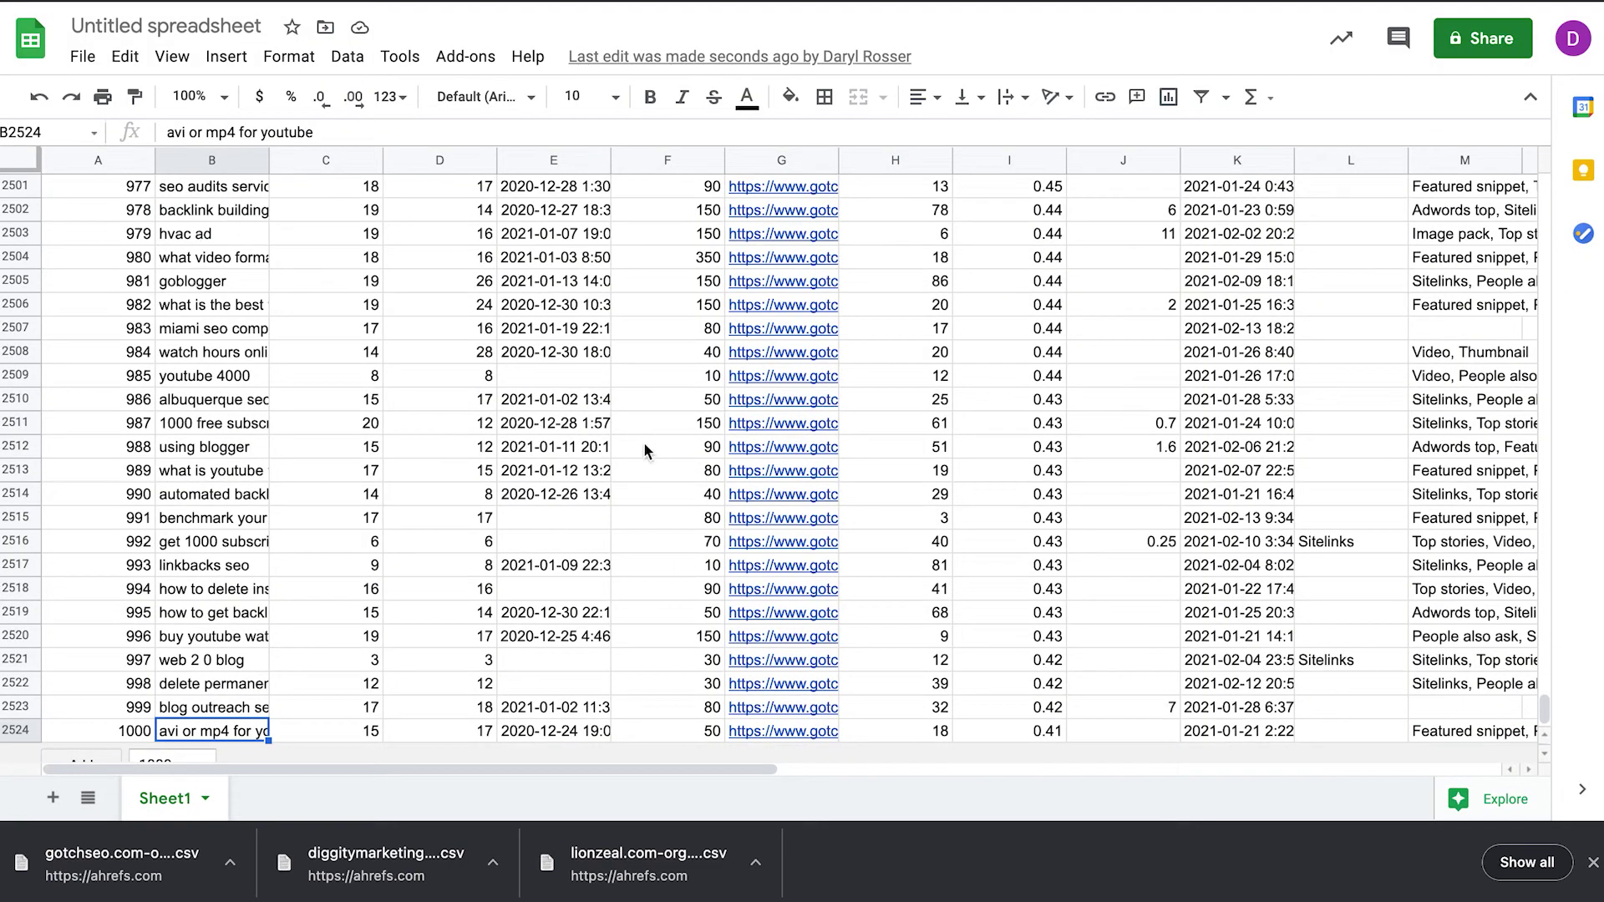
left_click_drag(1544, 715, 1519, 140)
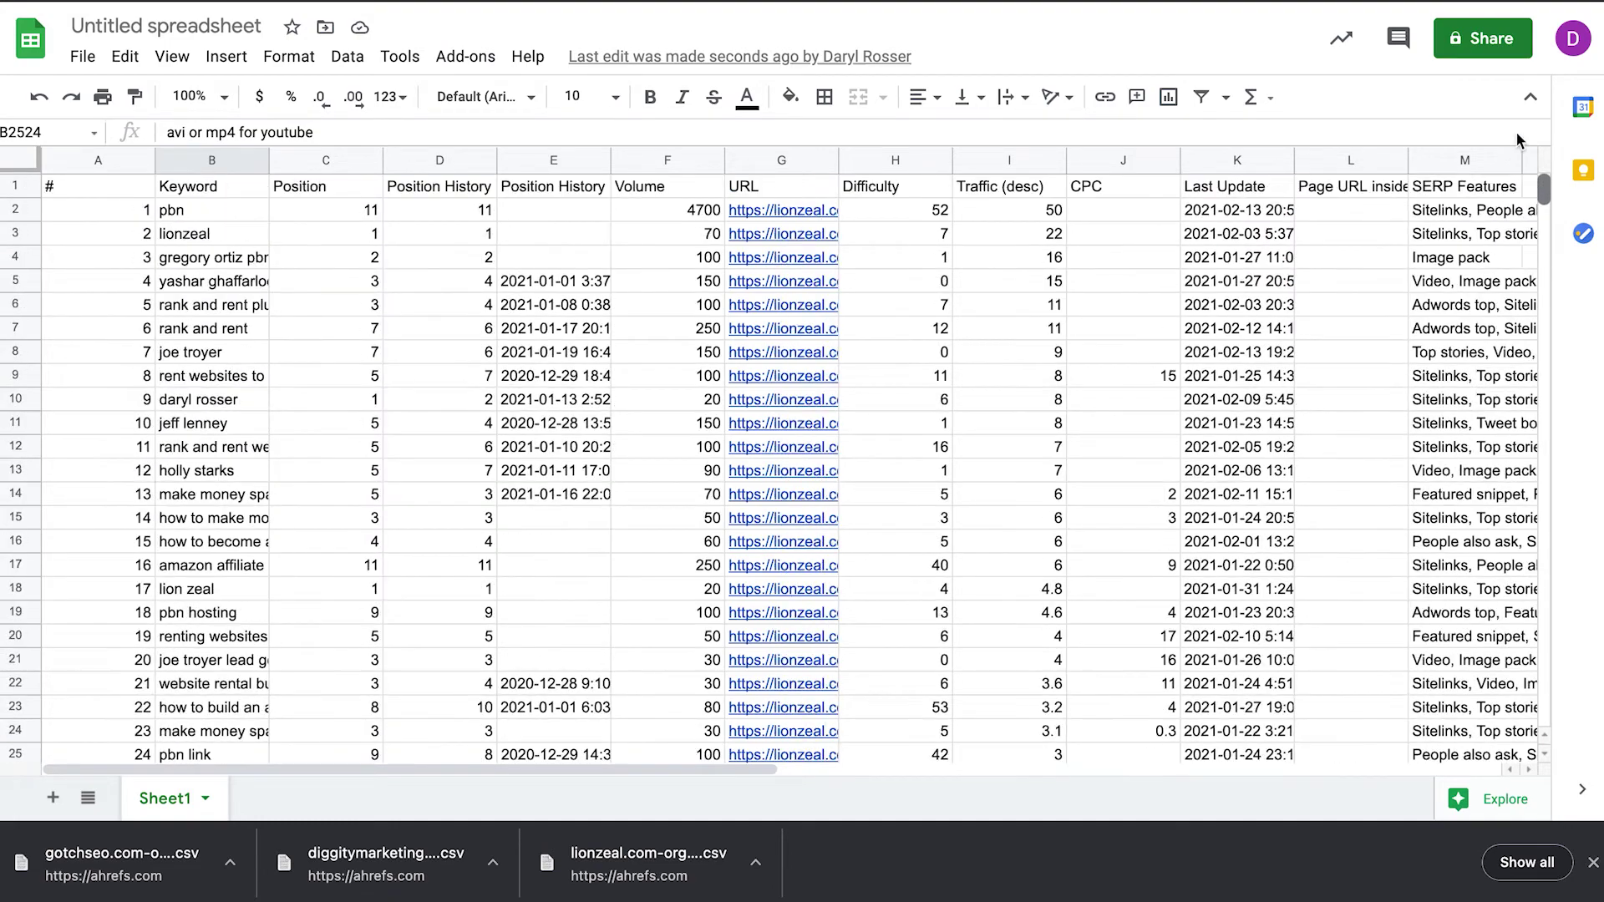
left_click(245, 195)
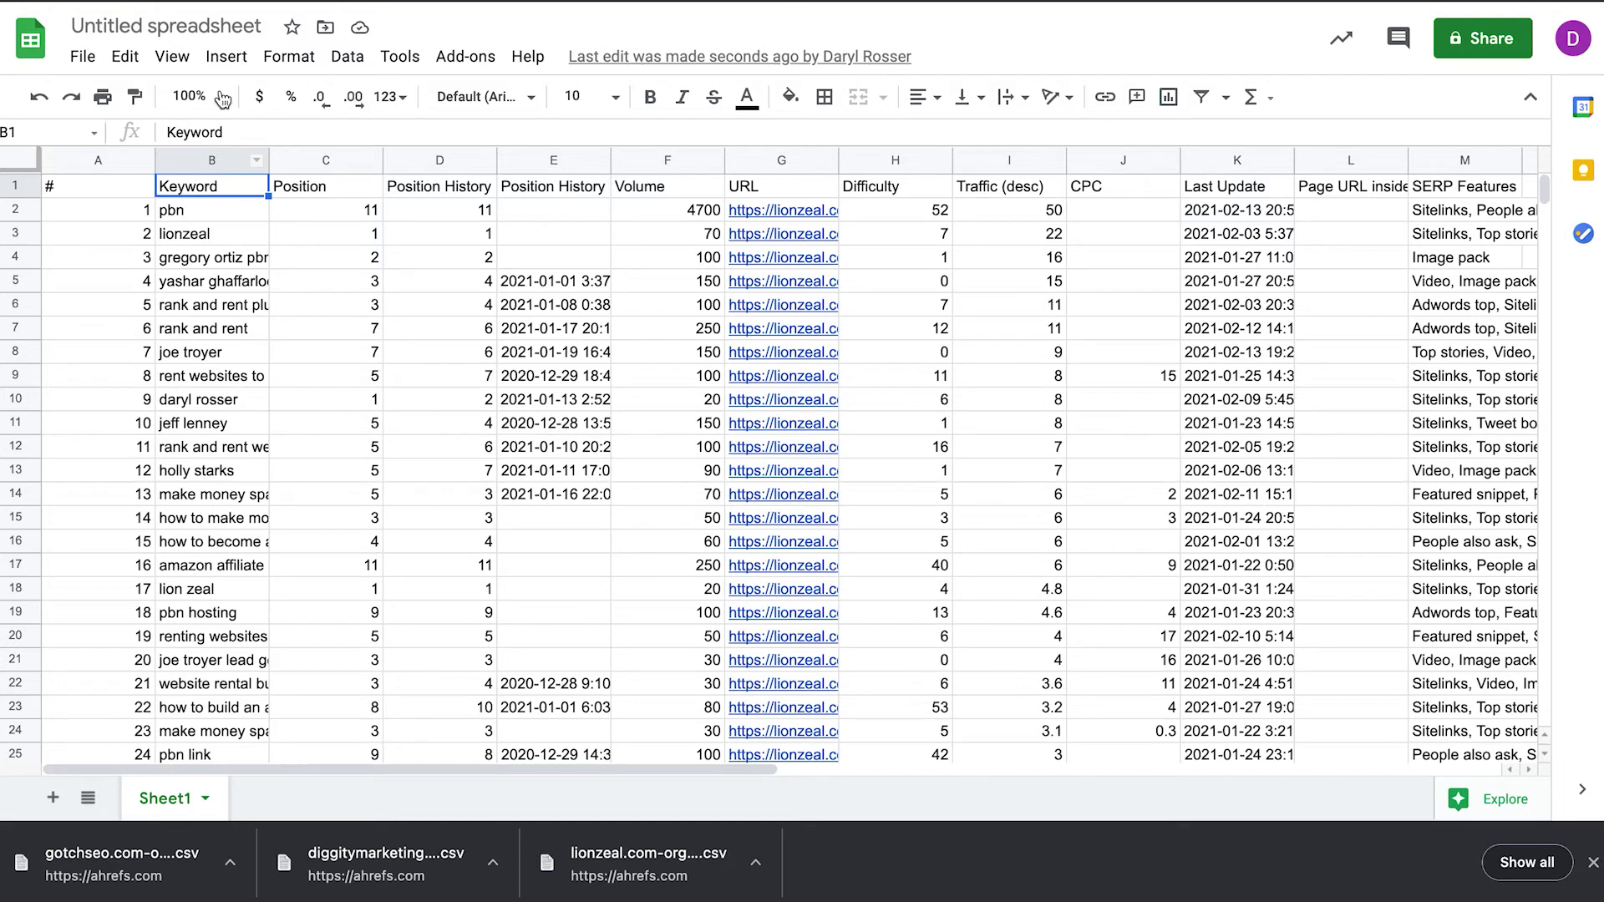
left_click(172, 56)
mouse_move(219, 97)
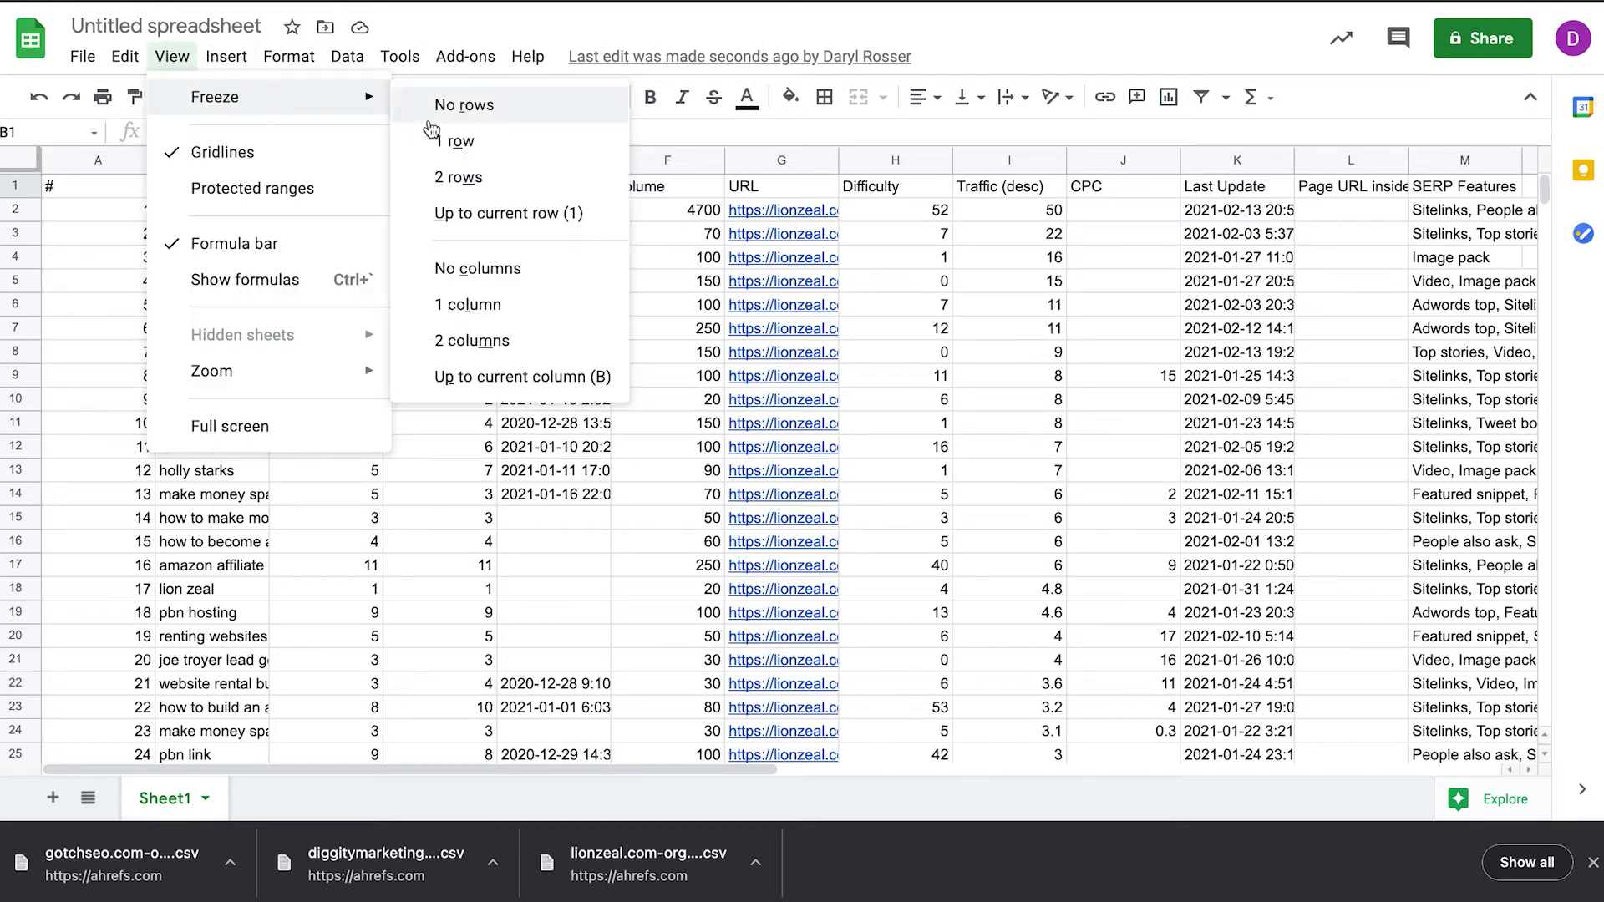
left_click(466, 140)
- Sort the whole sheet by the Position column, A to Z
left_click(455, 266)
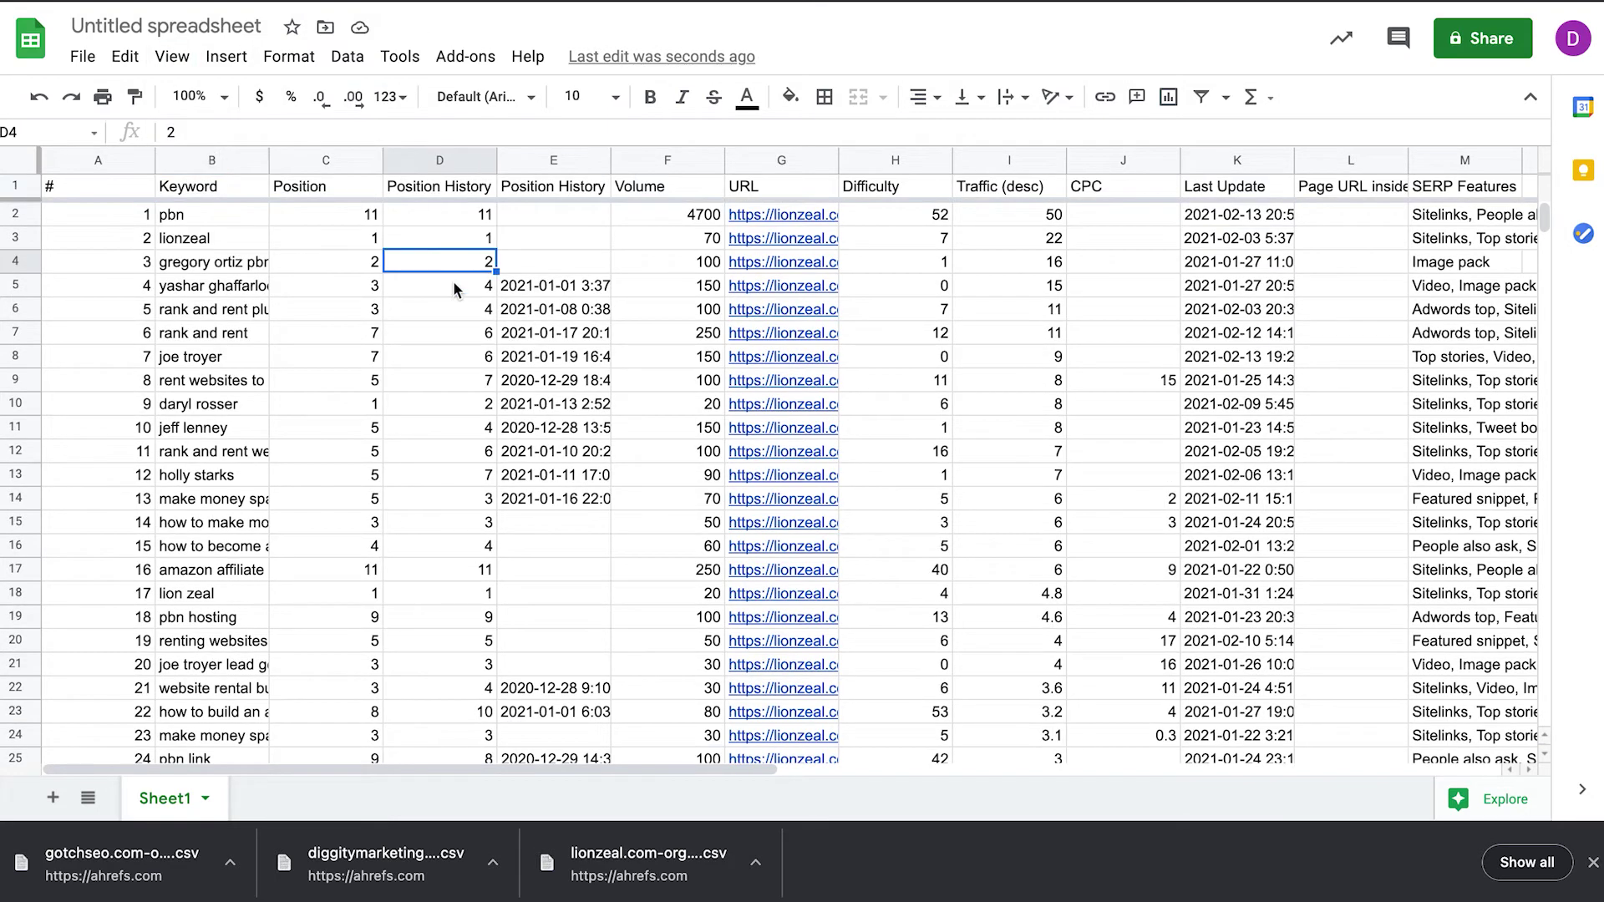
right_click(329, 164)
scroll(429, 376, "down", 3)
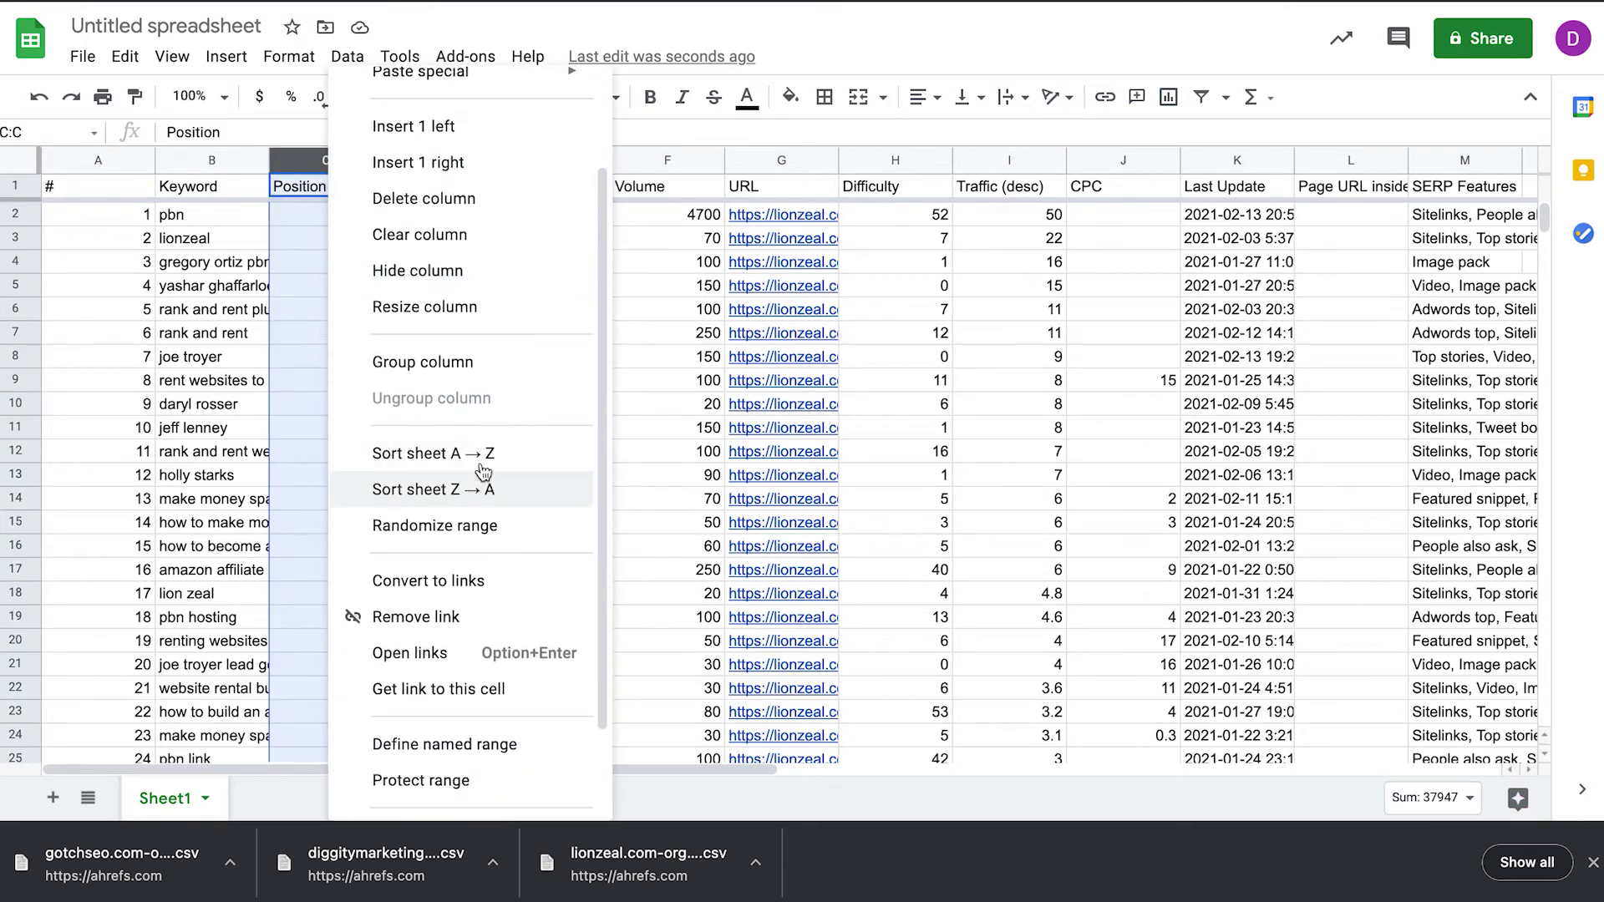
left_click(483, 458)
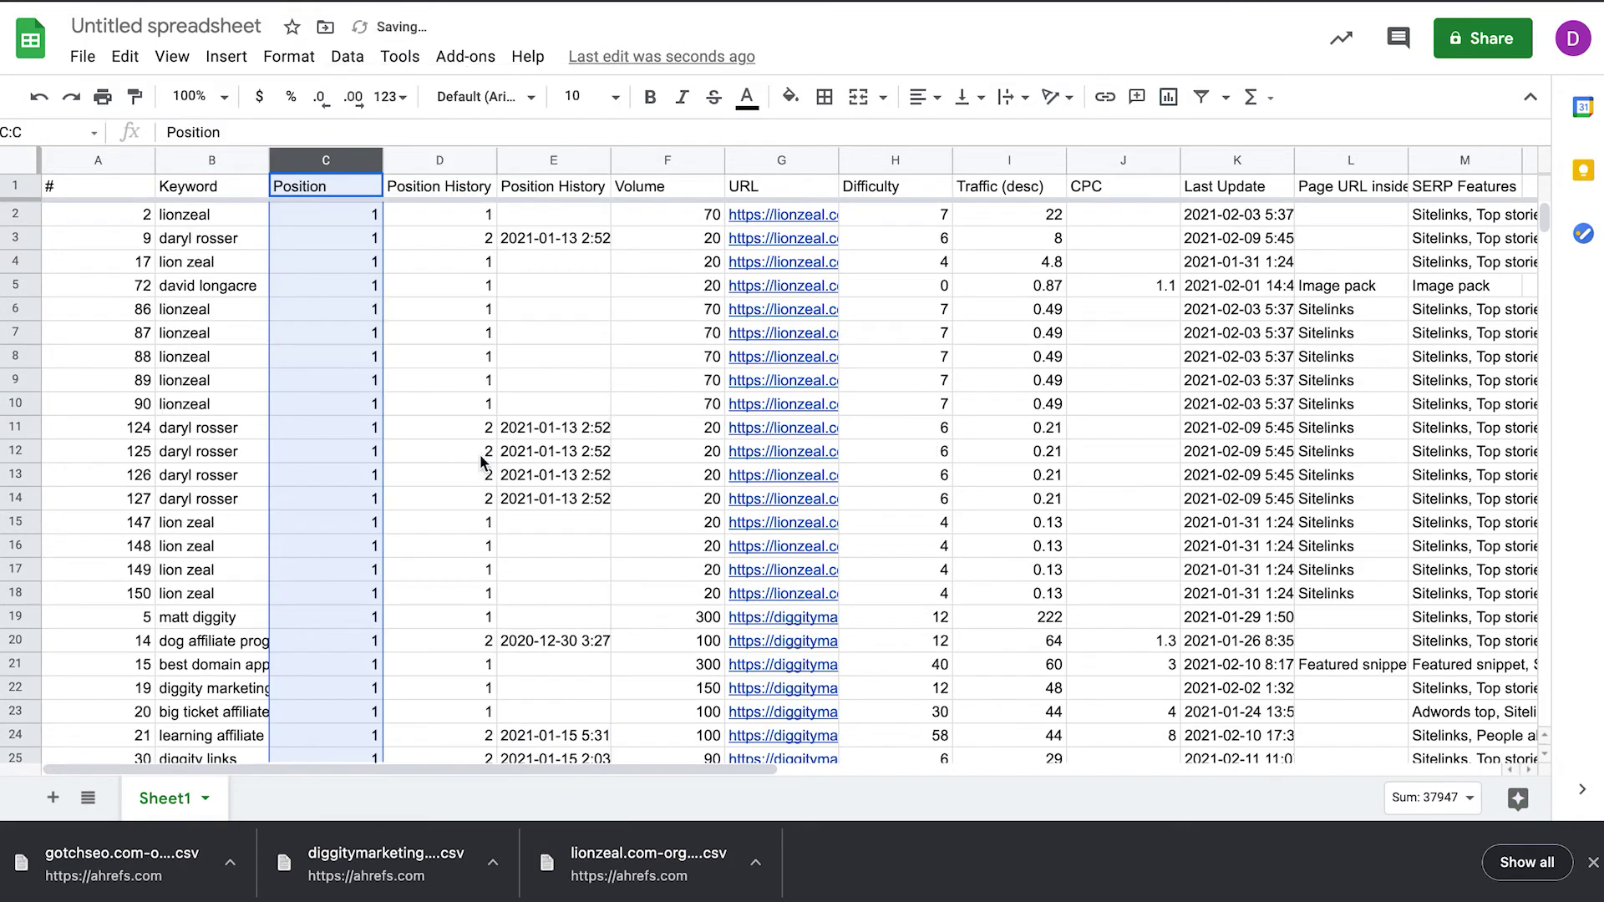
left_click(358, 224)
- Delete the two repeated header rows at the bottom of the data
scroll(376, 425, "down", 20)
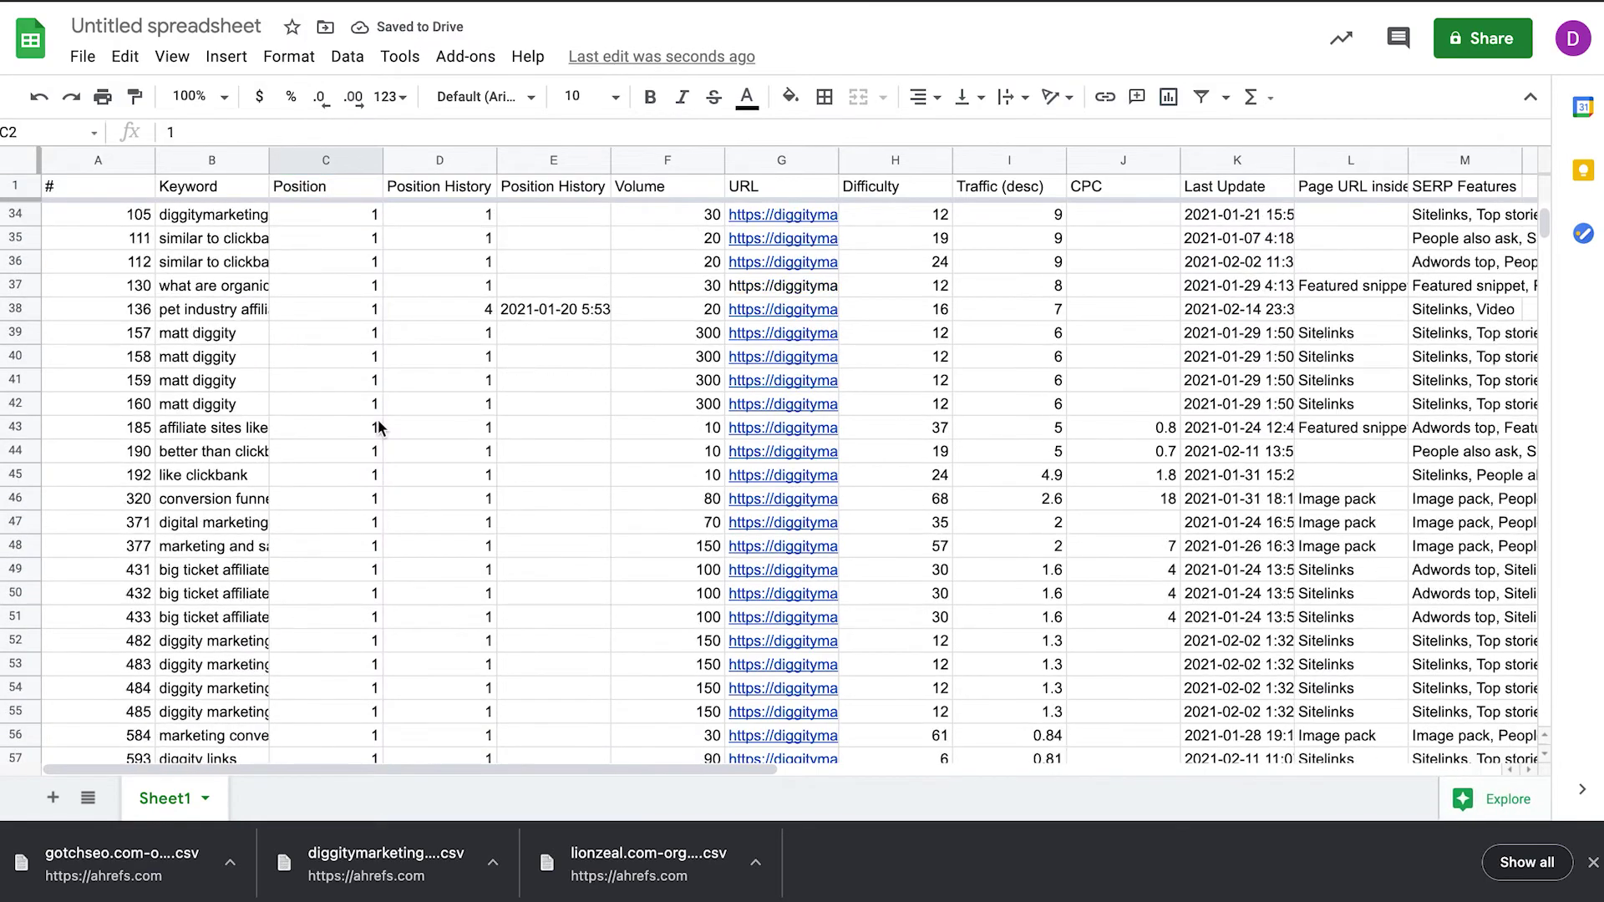
scroll(376, 426, "down", 20)
left_click_drag(798, 669, 810, 681)
right_click(809, 683)
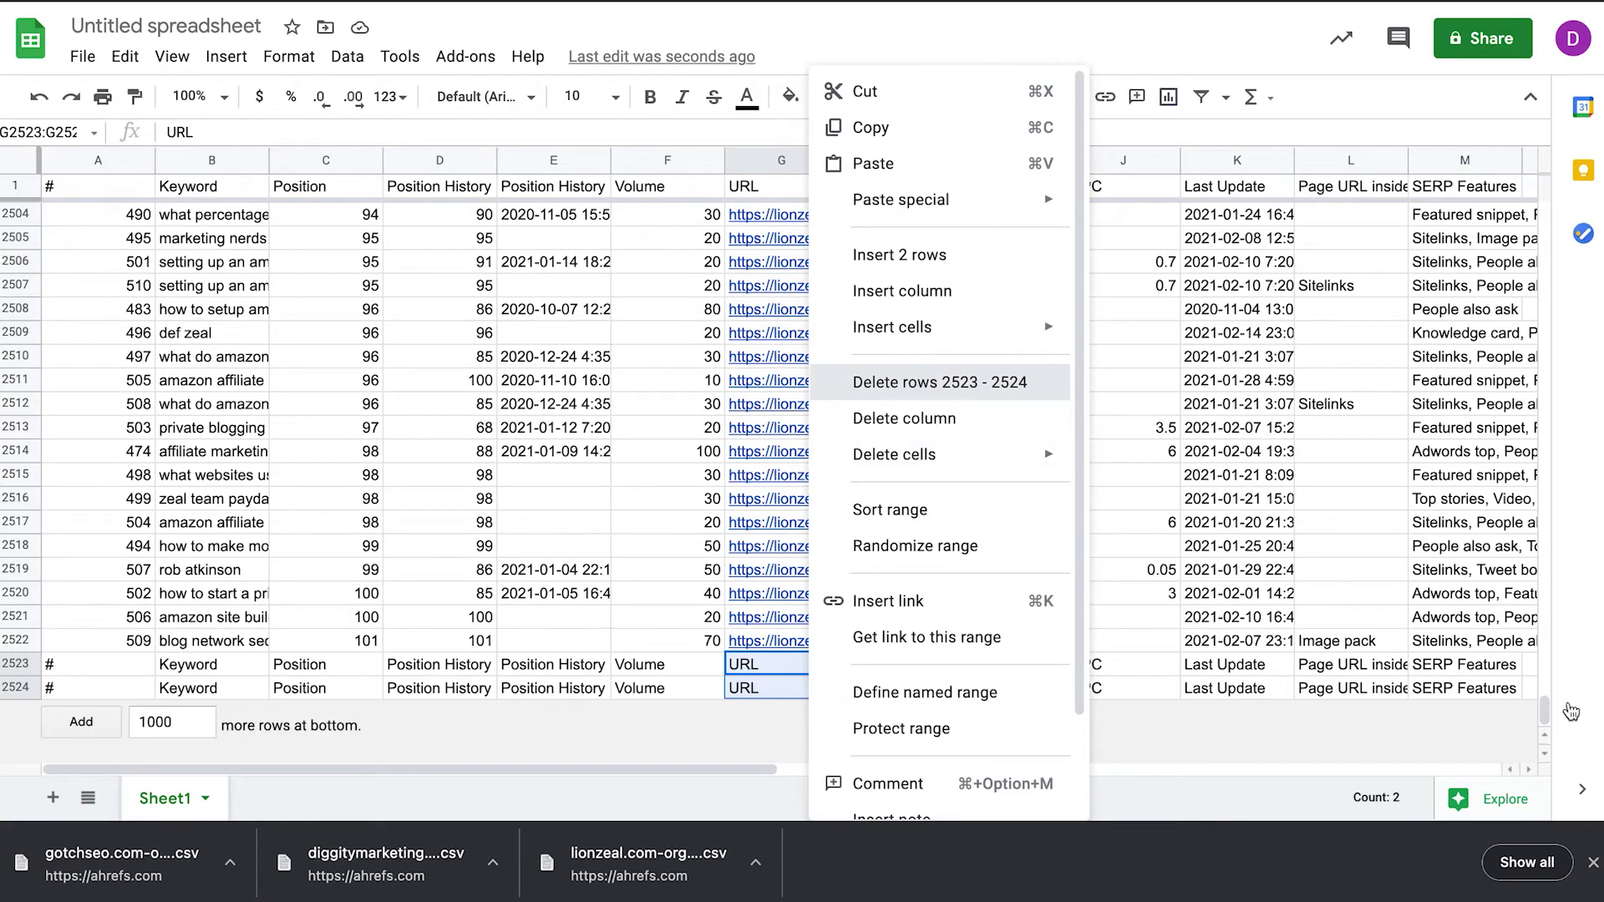
left_click(919, 383)
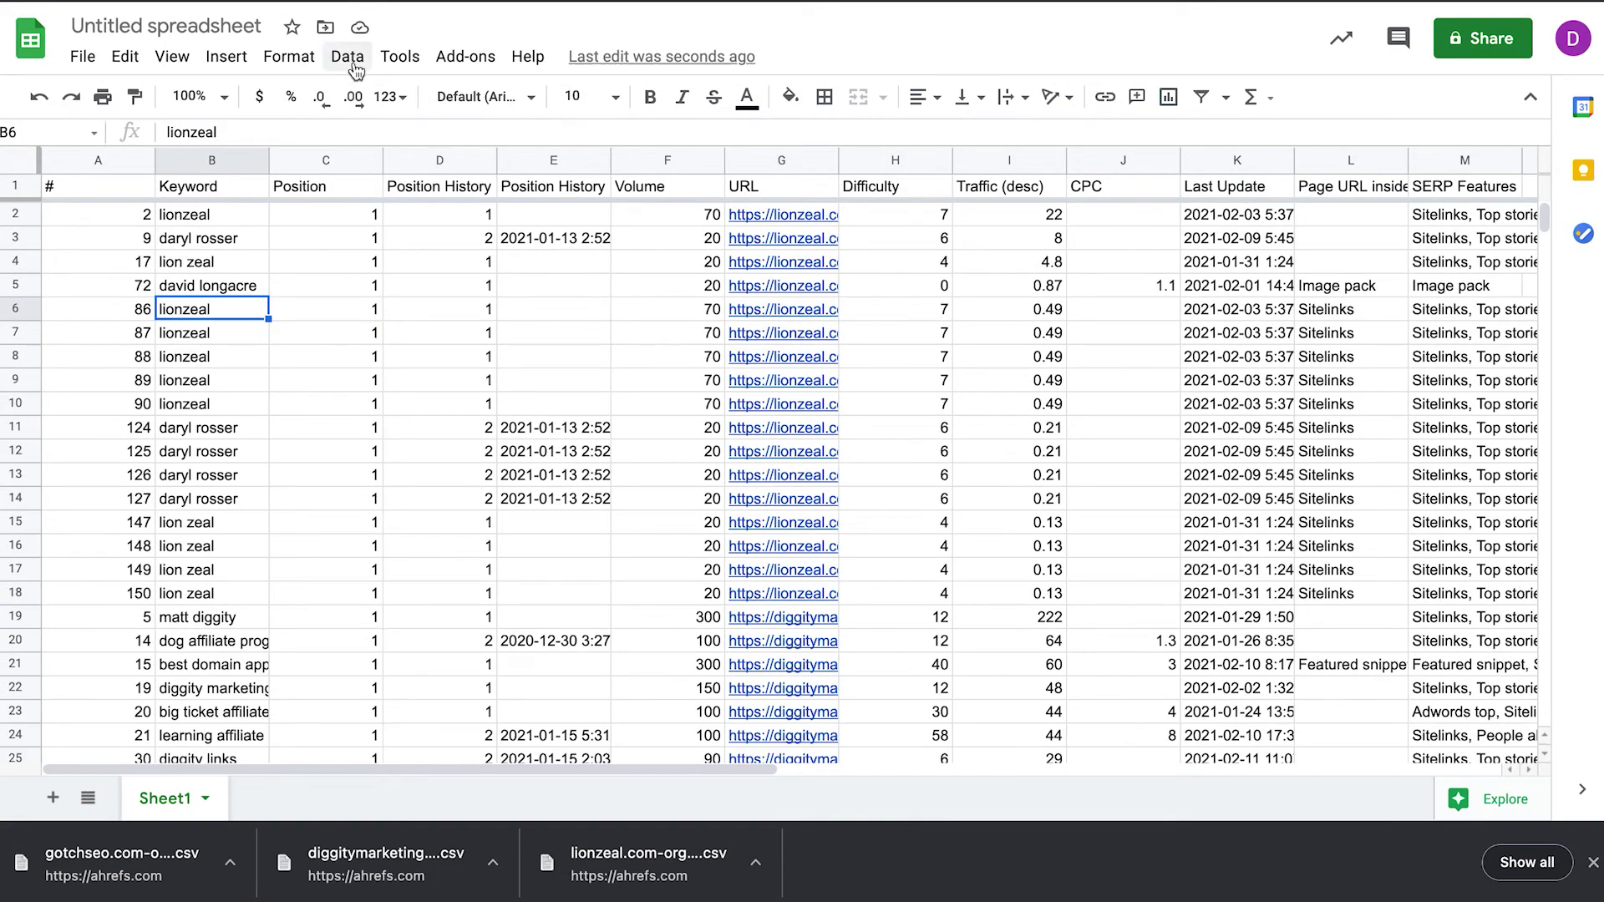
- Remove duplicate rows by the Keyword column only, treating row 1 as a header
left_click(348, 56)
left_click(482, 666)
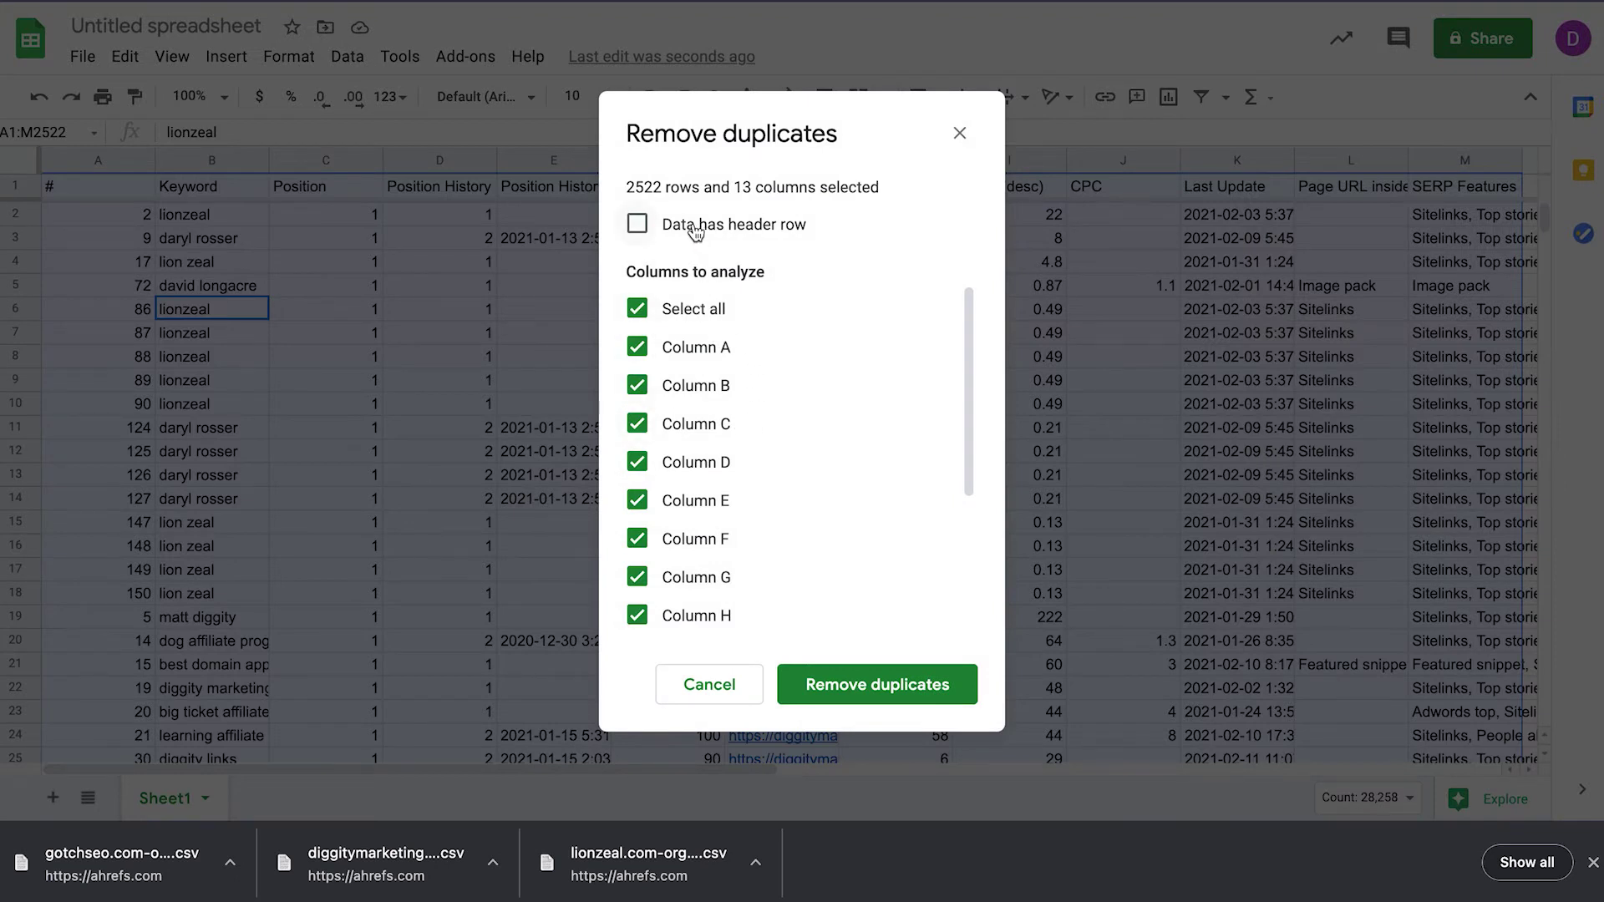
left_click(637, 224)
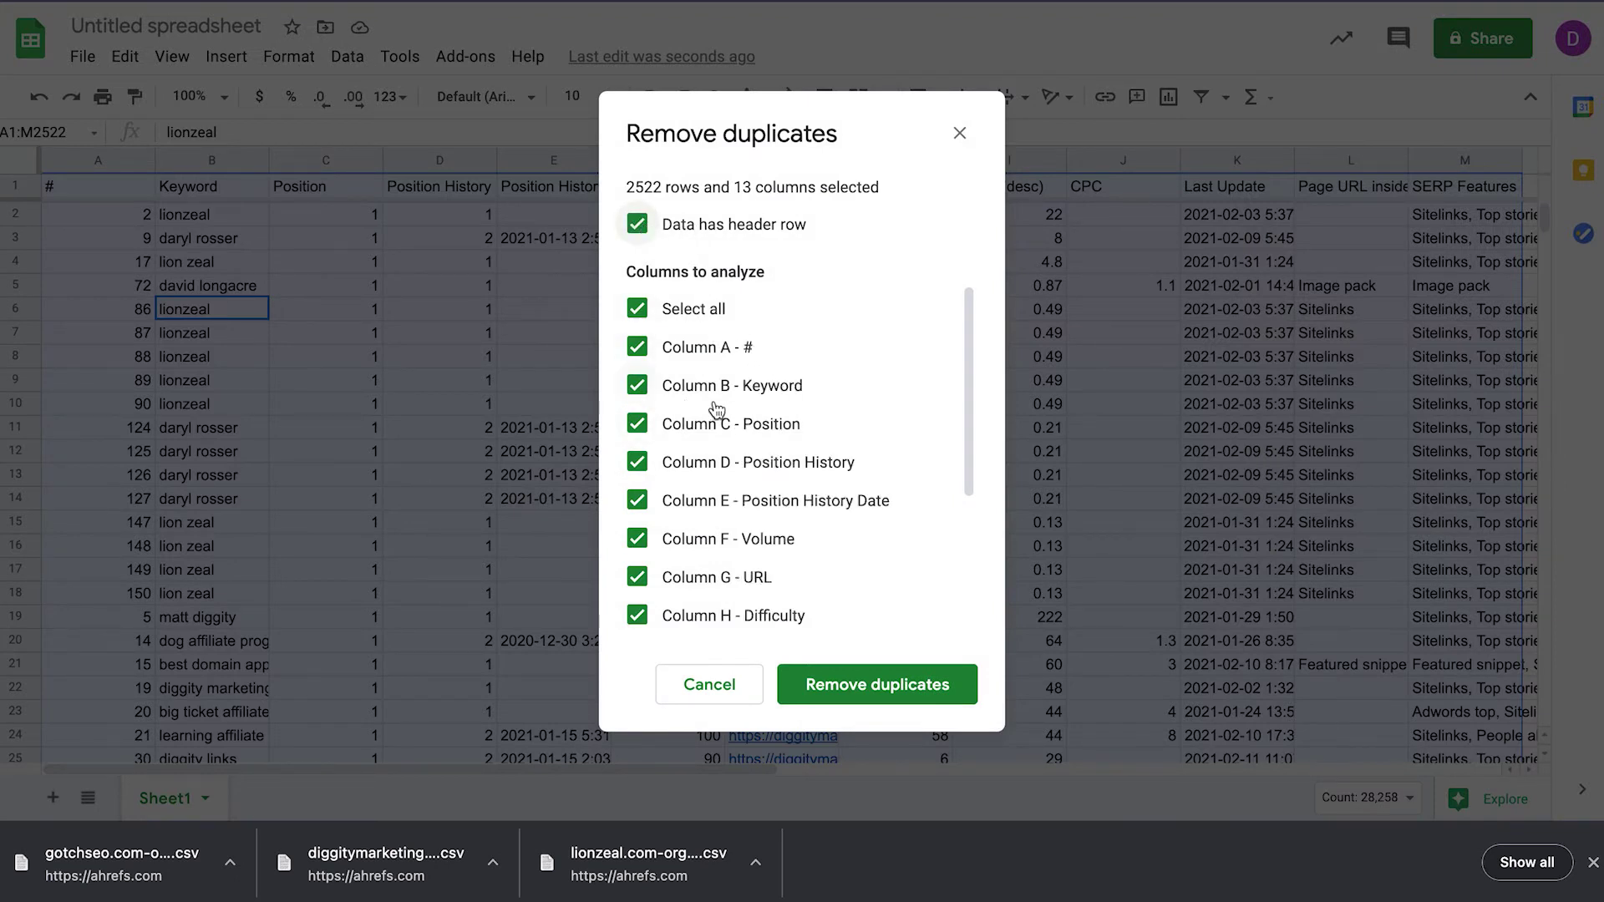
left_click(764, 309)
left_click(784, 398)
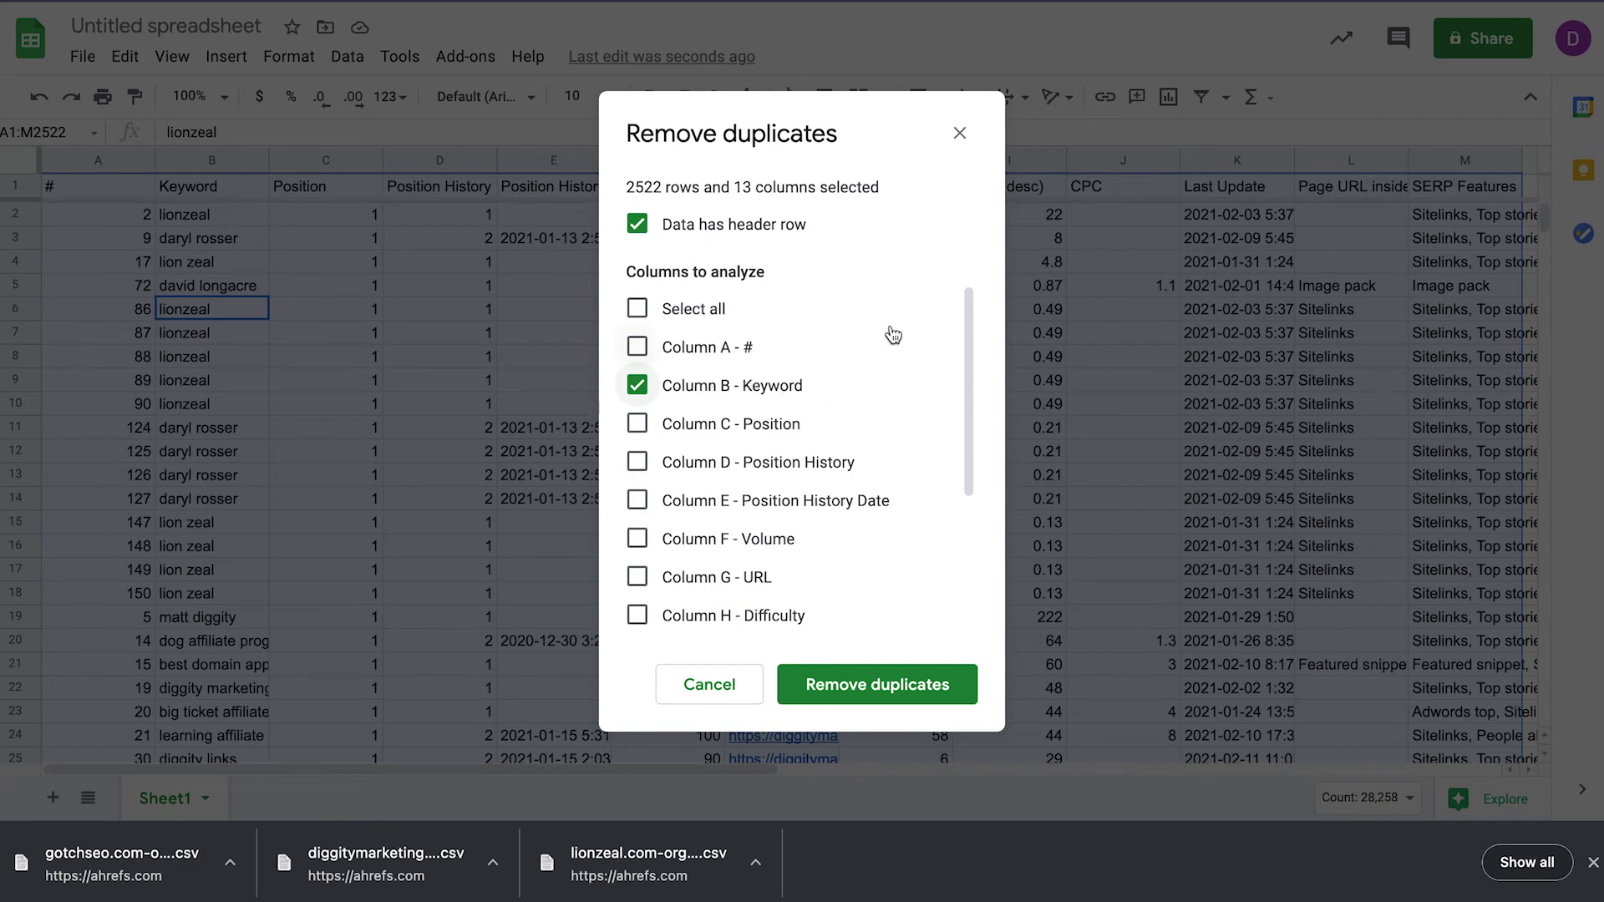
left_click(864, 694)
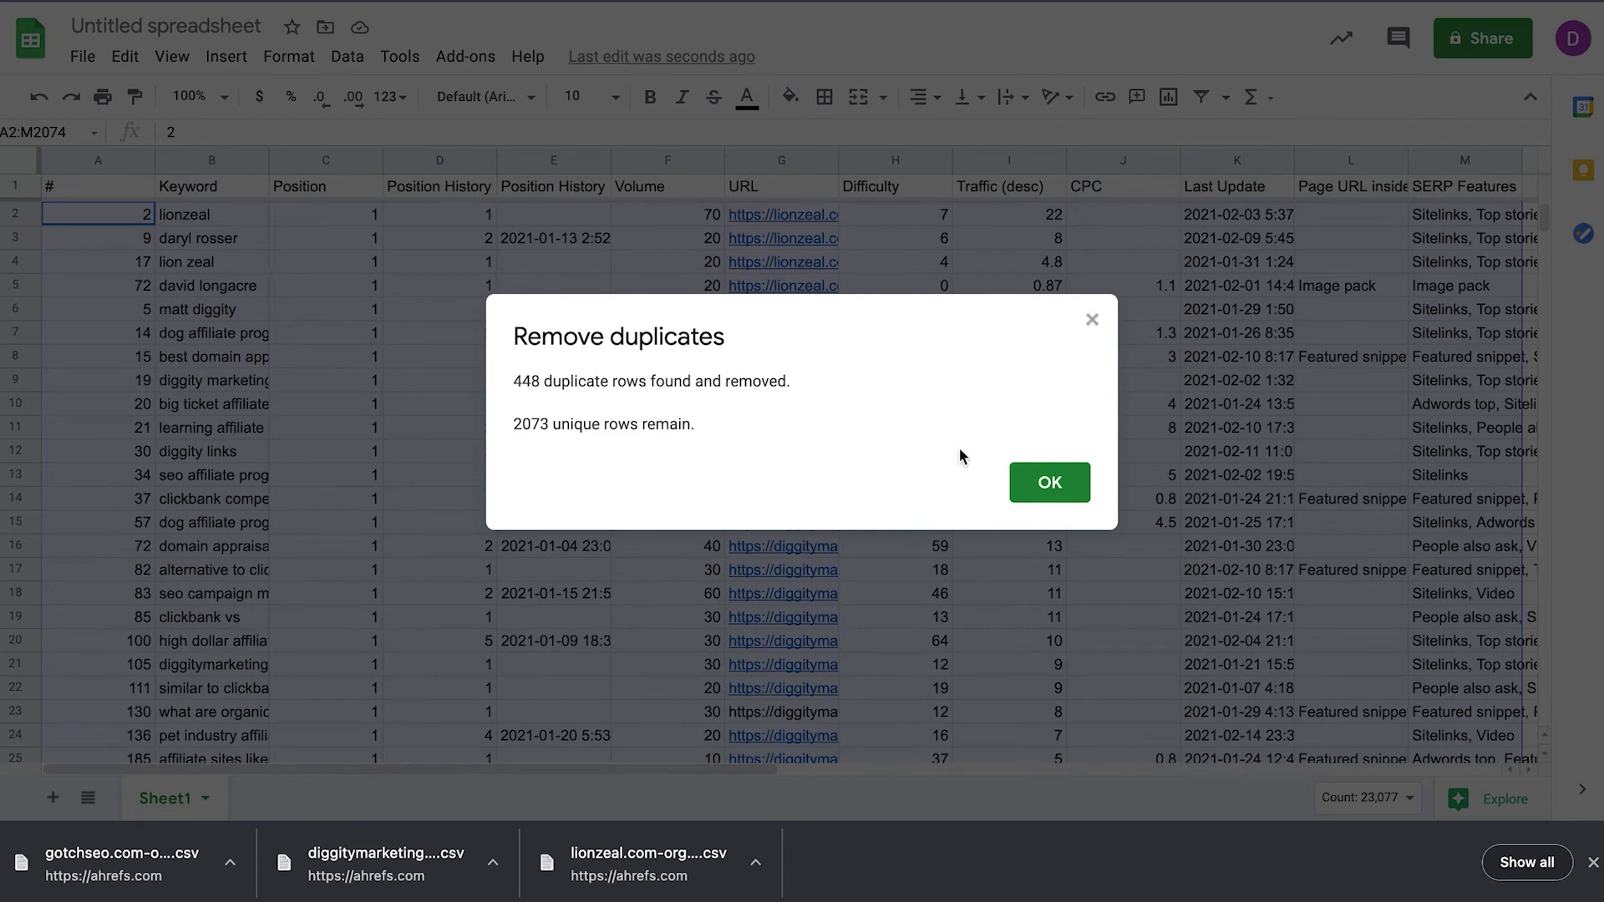
left_click(1070, 495)
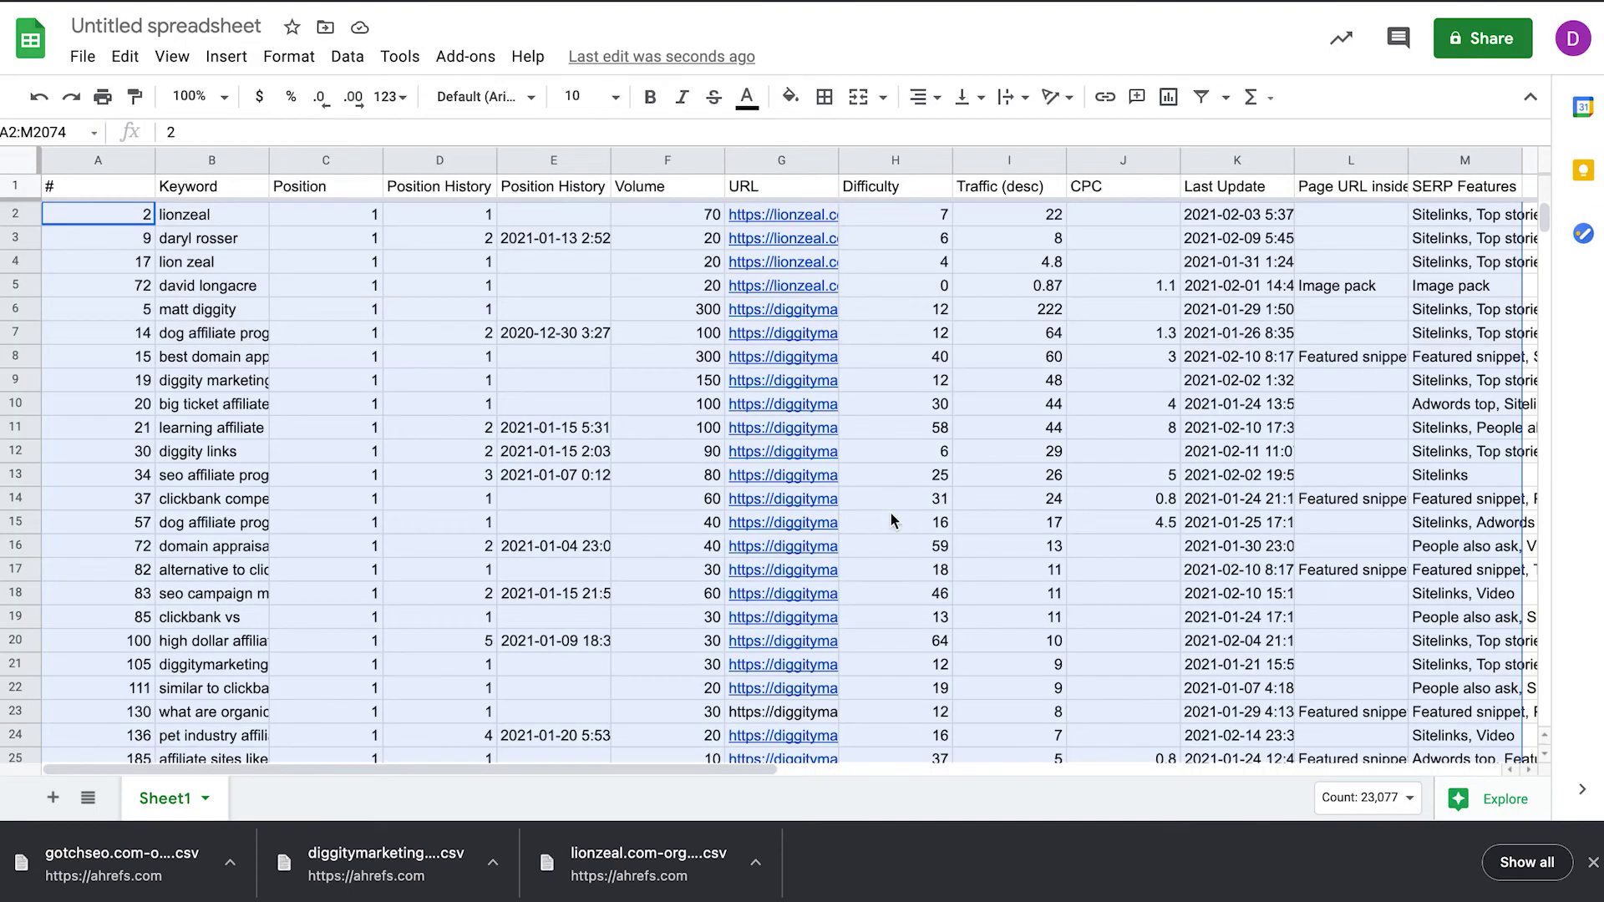
- Widen the Keyword column so full keywords are visible
left_click(451, 429)
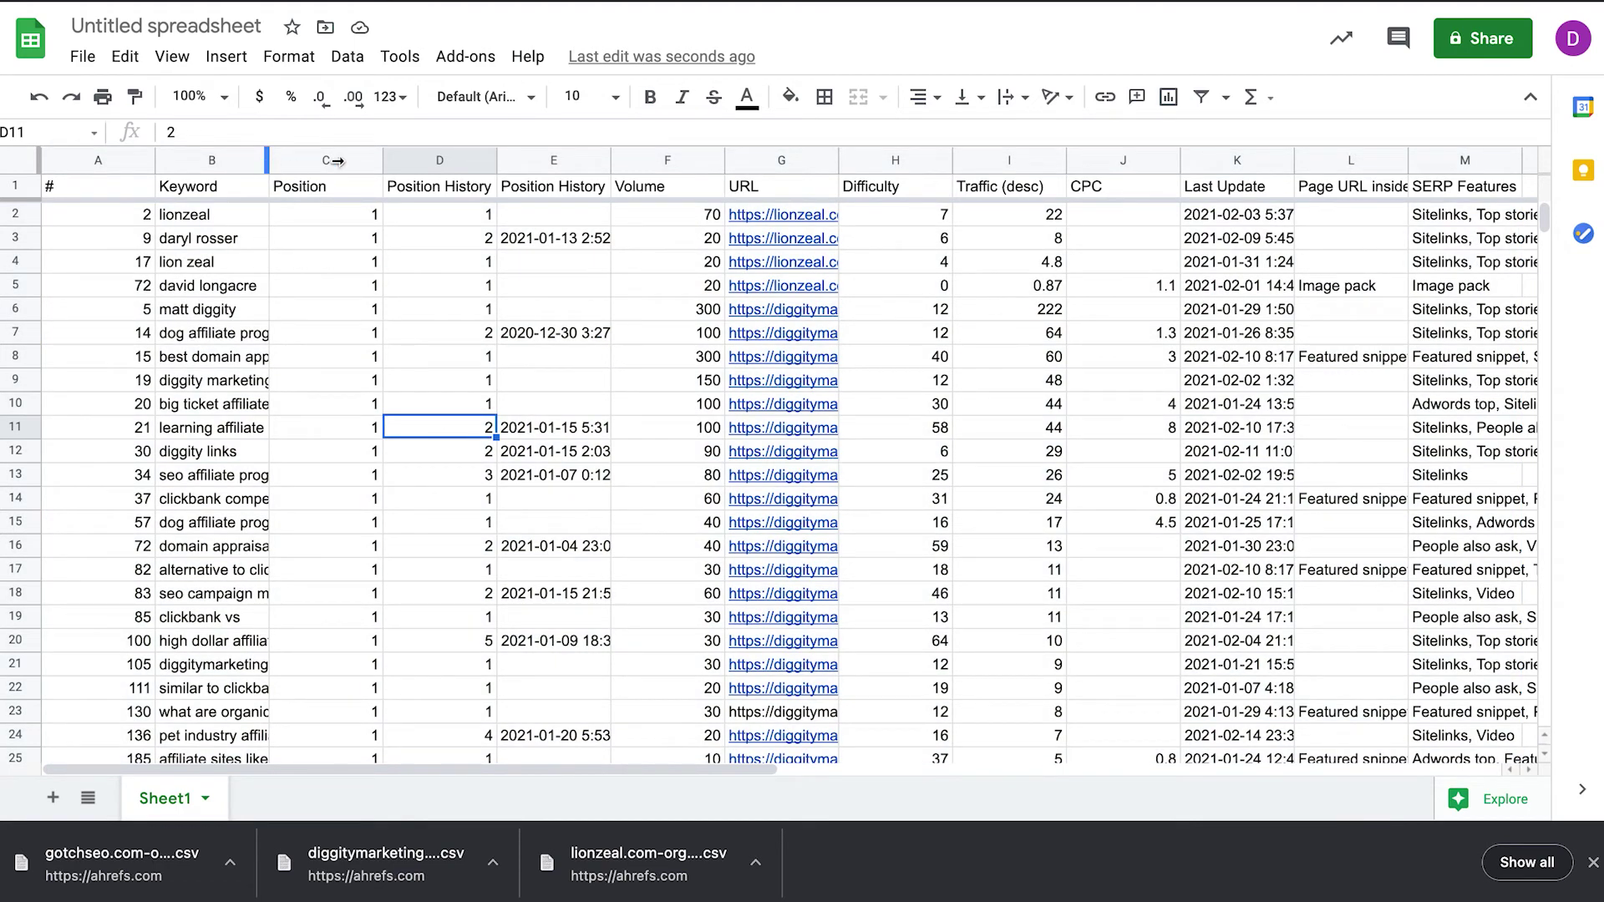
left_click_drag(334, 160, 542, 160)
scroll(500, 424, "down", 2)
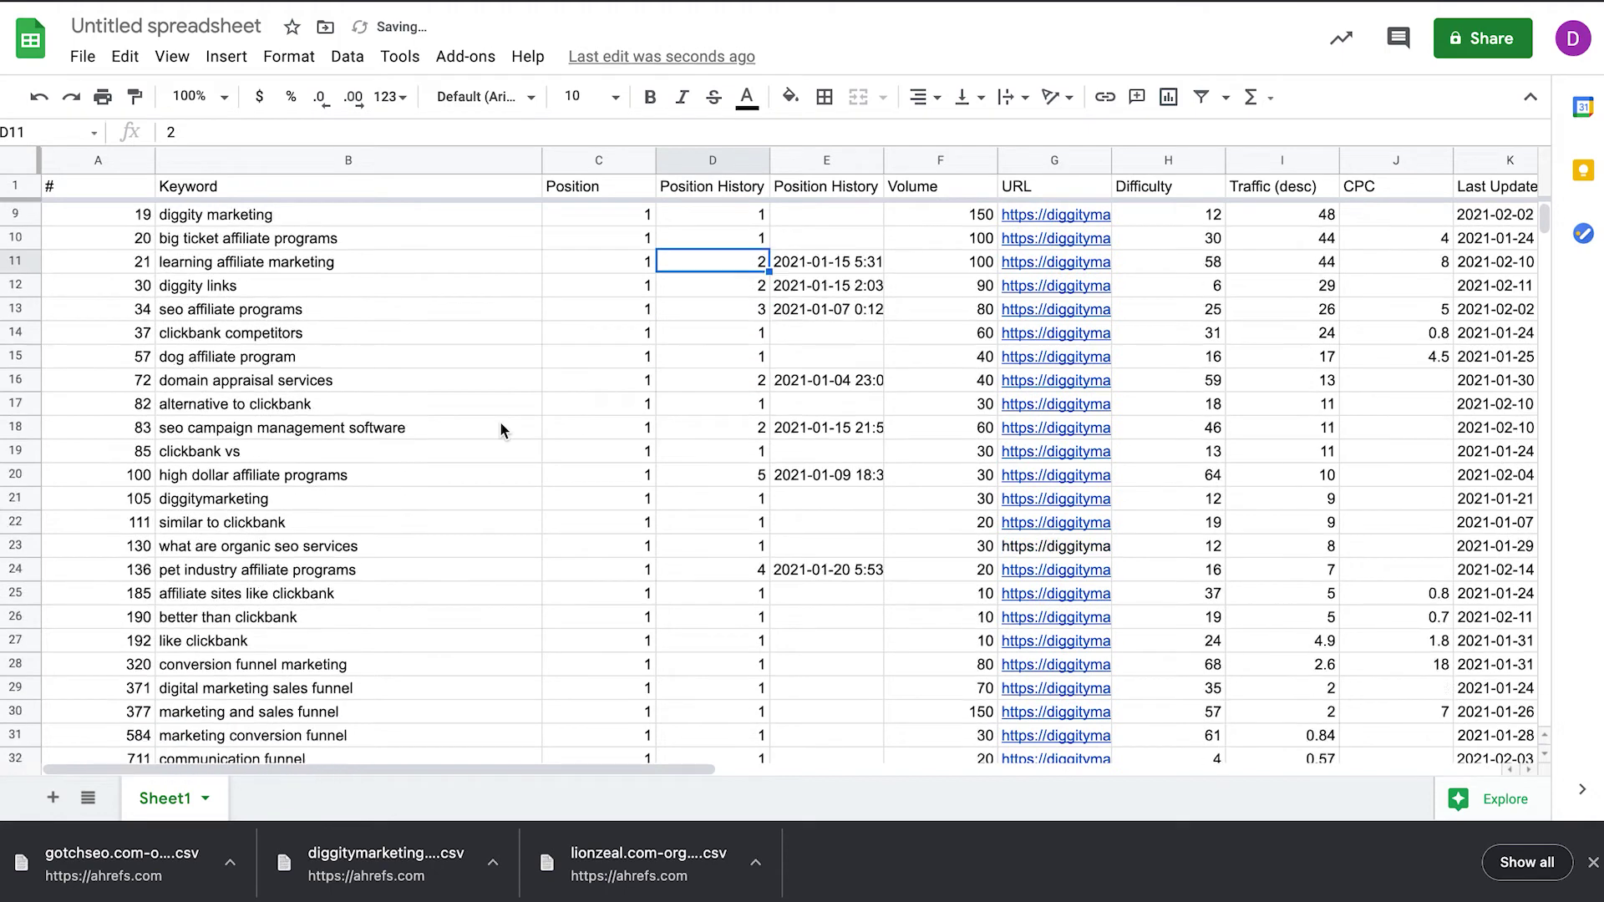
scroll(501, 429, "down", 3)
scroll(502, 429, "up", 5)
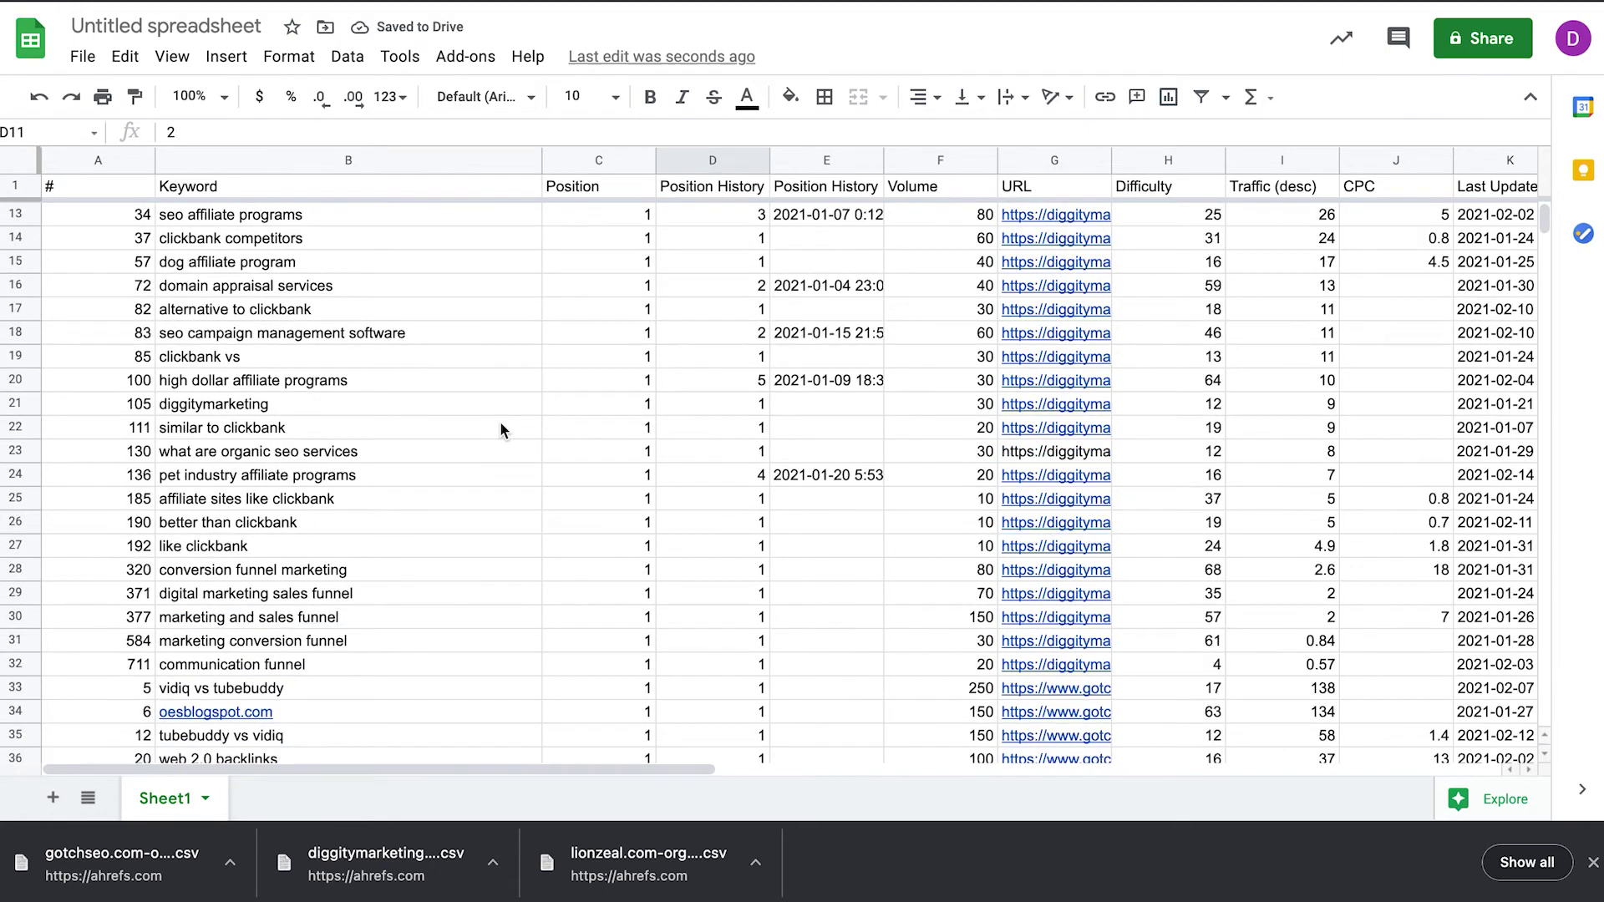
- Filter the Keyword column to show only keywords where the text contains 'dig'
left_click(497, 161)
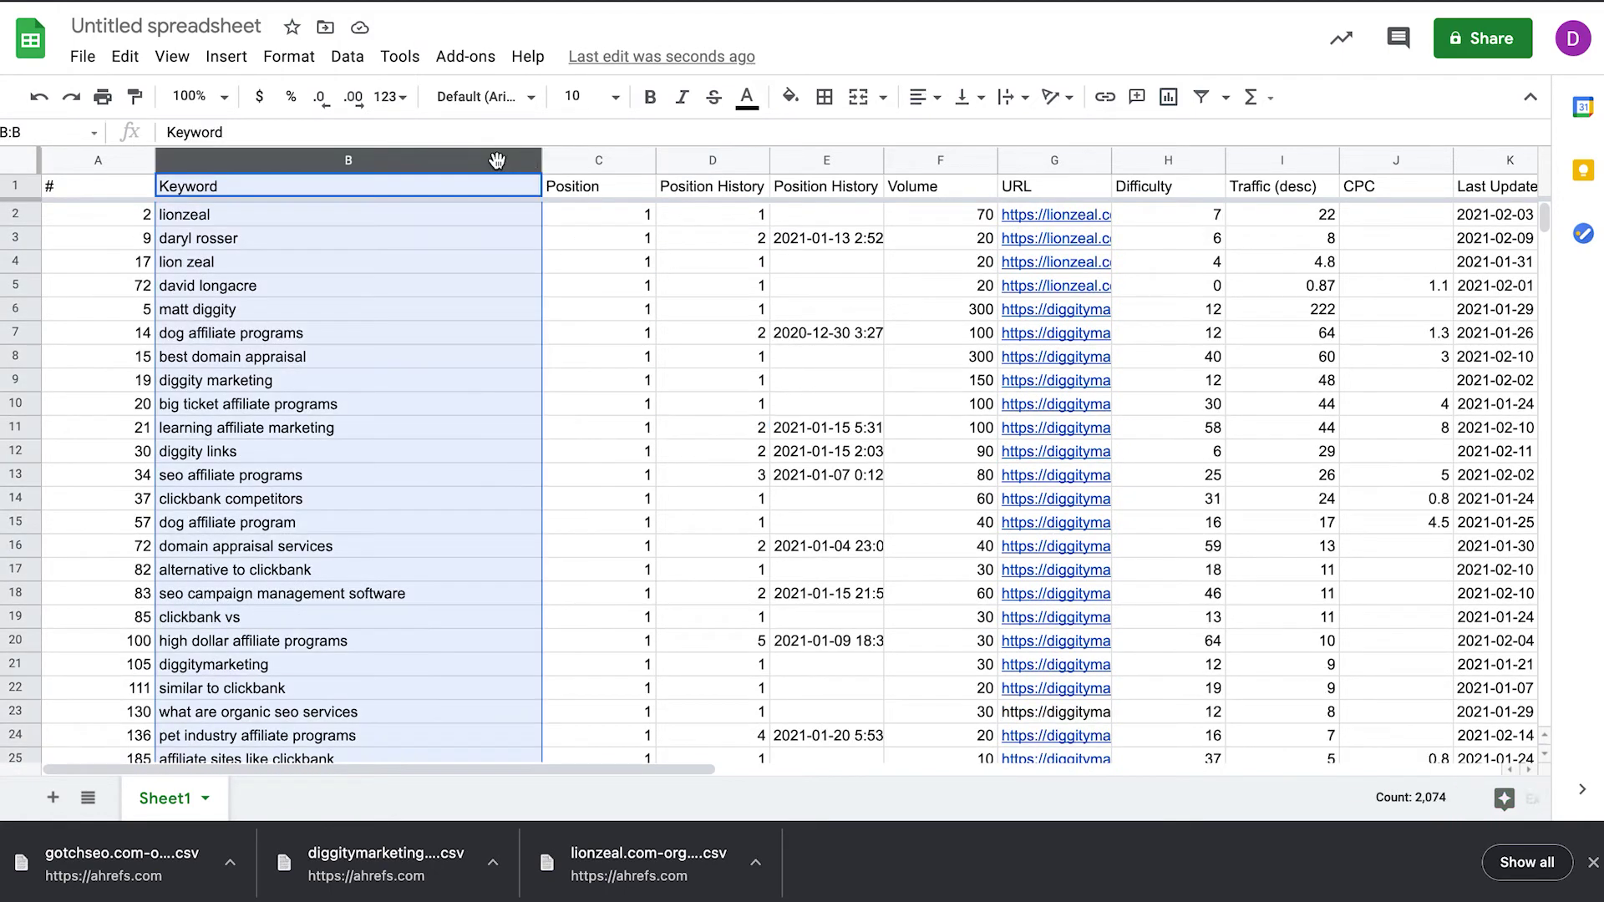
left_click(1203, 98)
left_click(530, 186)
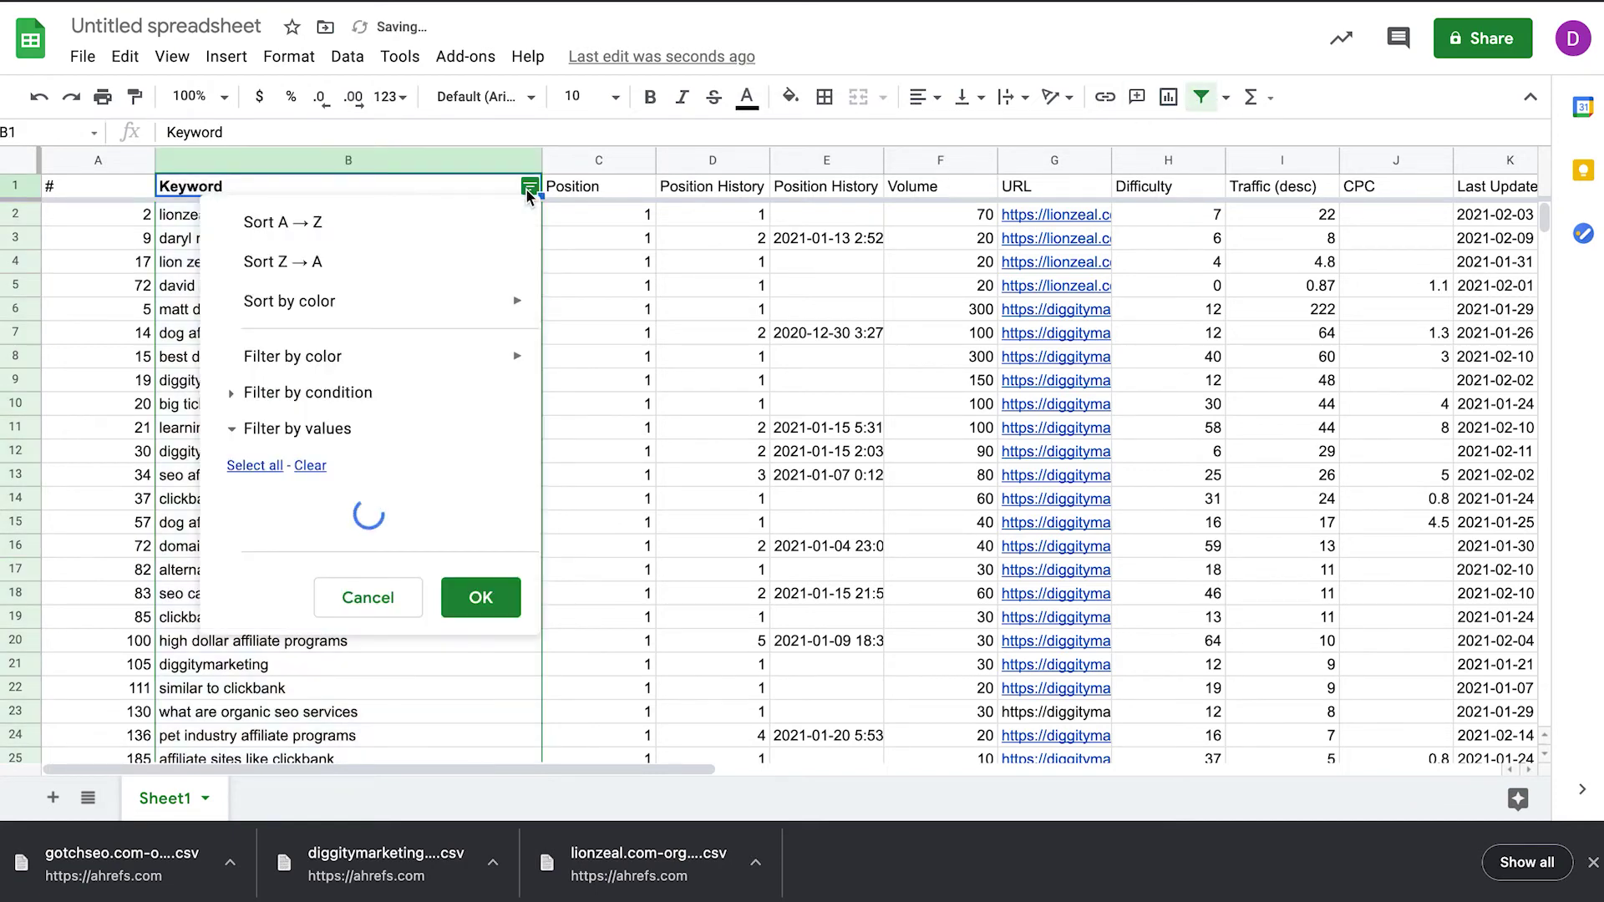
left_click(341, 393)
left_click(341, 403)
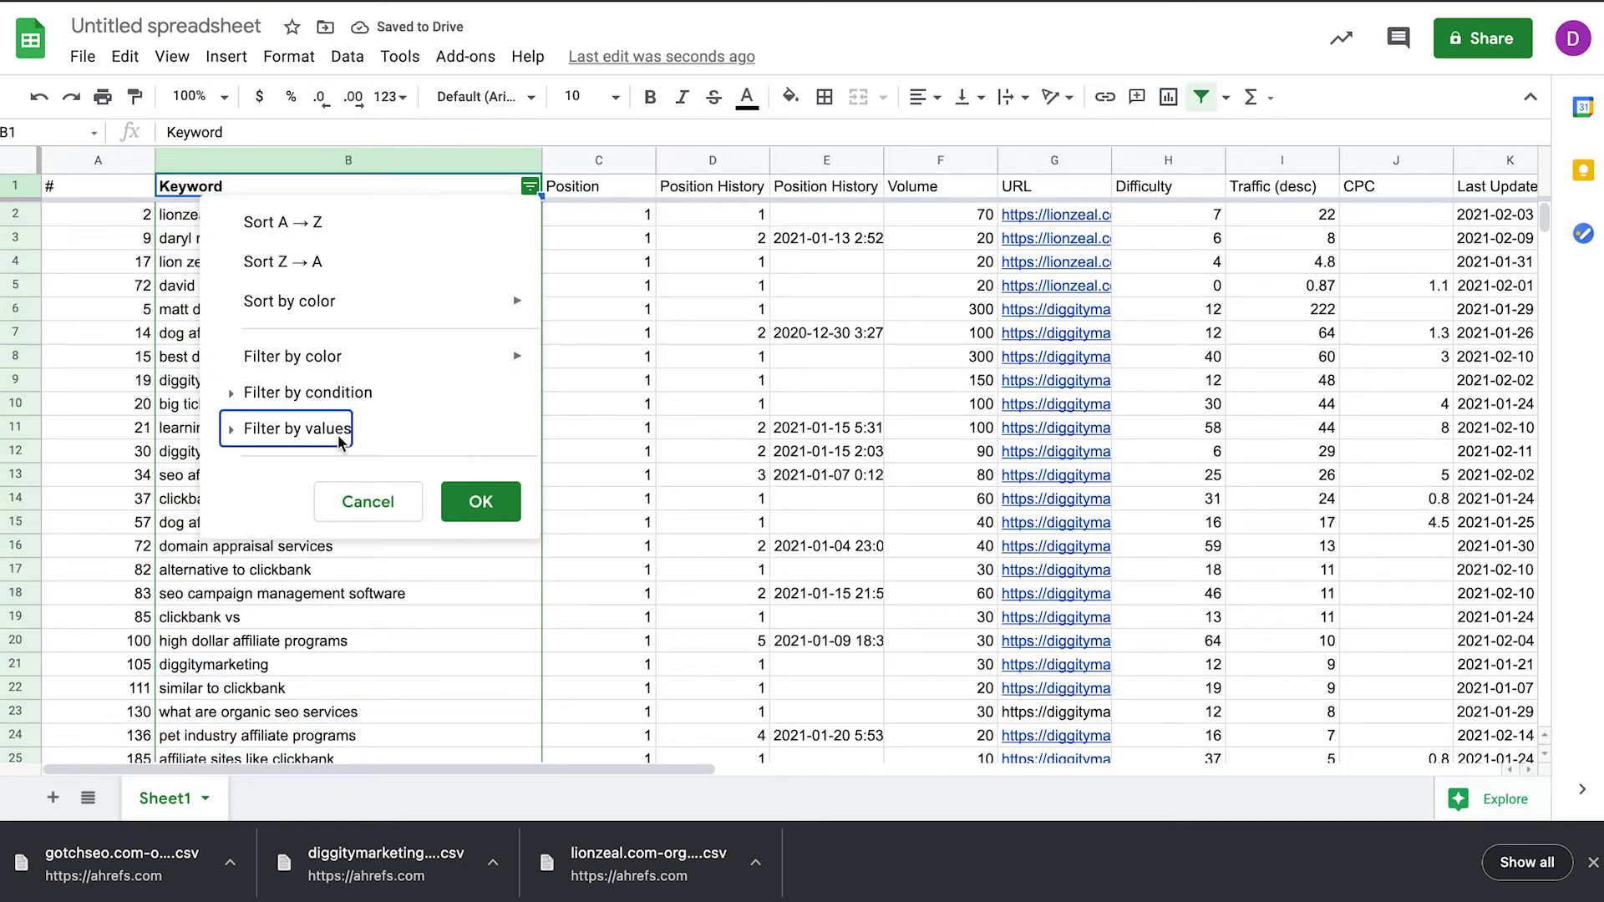
left_click(324, 403)
left_click(330, 434)
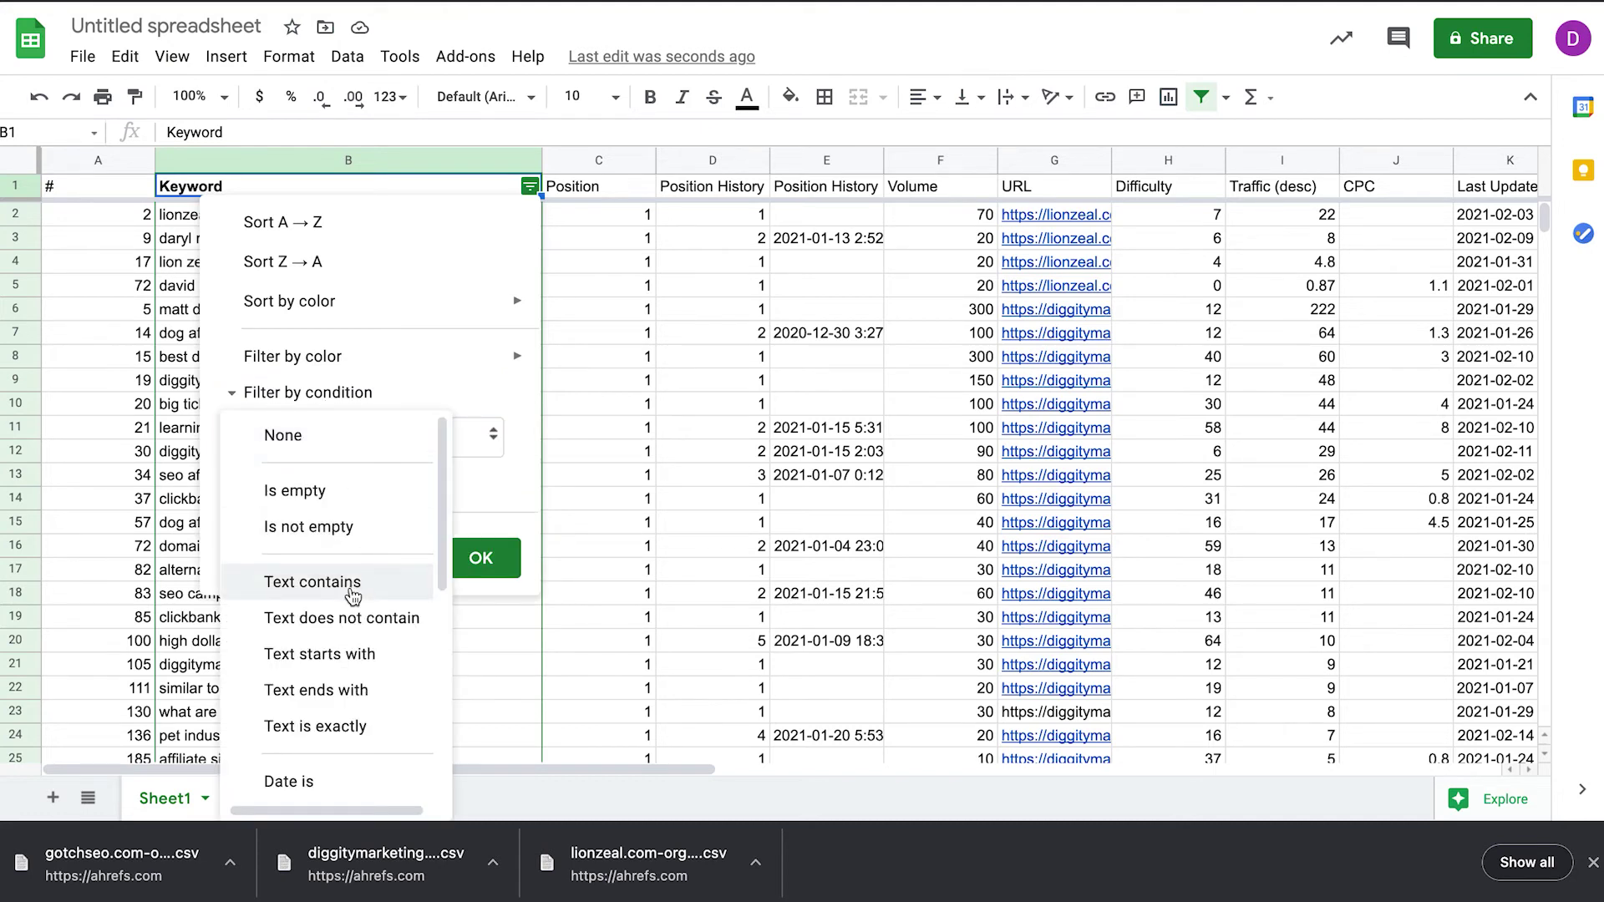
left_click(402, 580)
left_click(380, 487)
type("diggity")
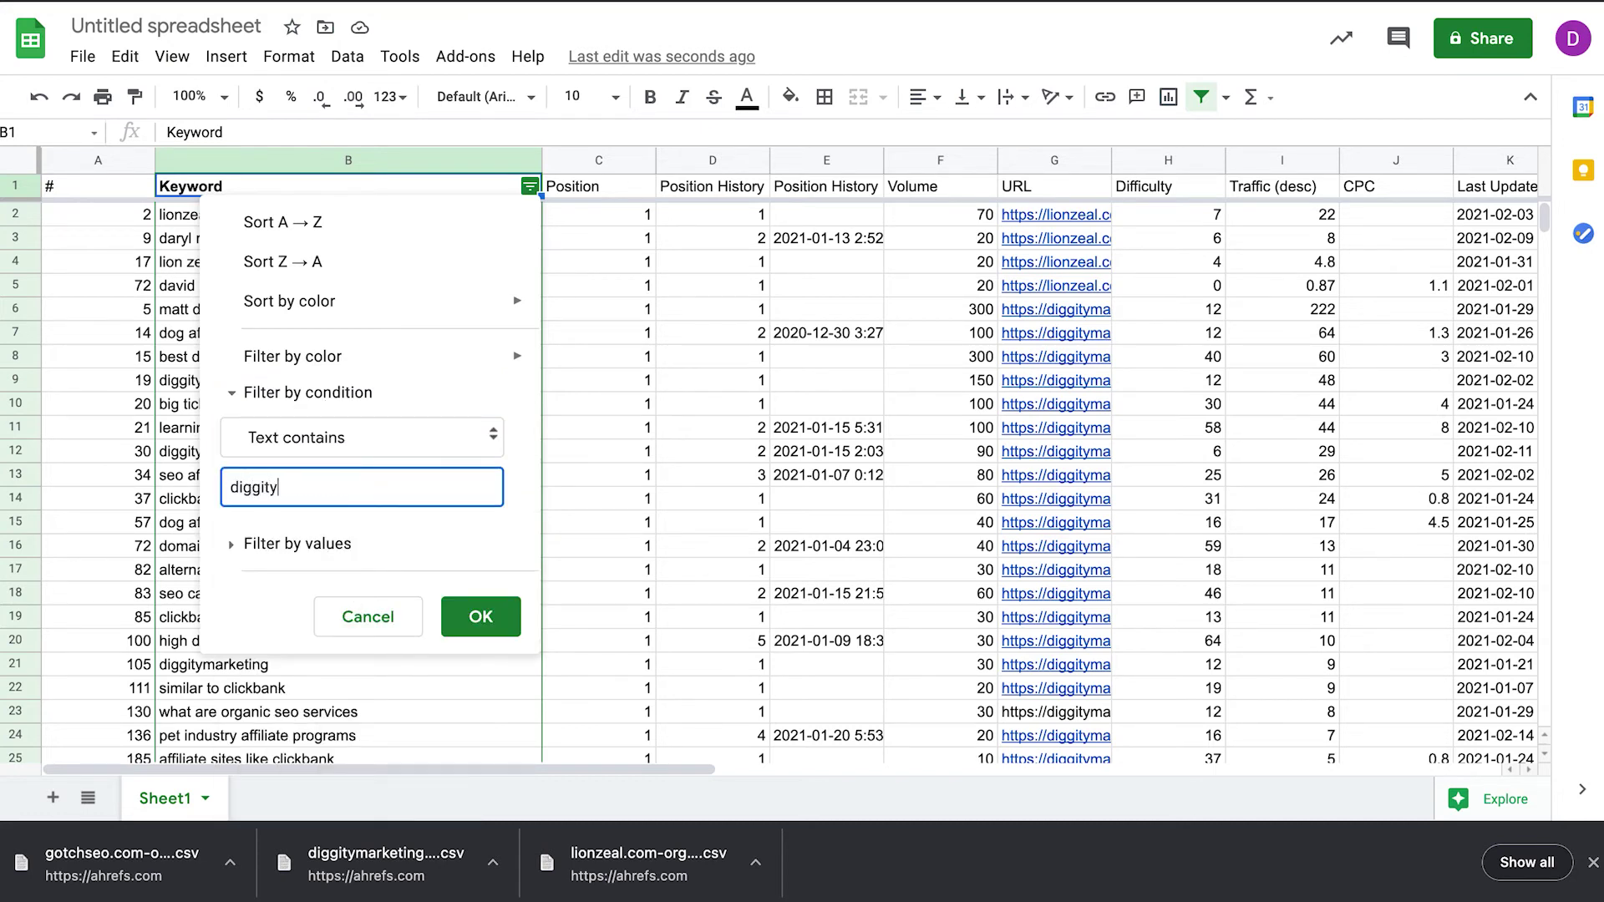
left_click(481, 616)
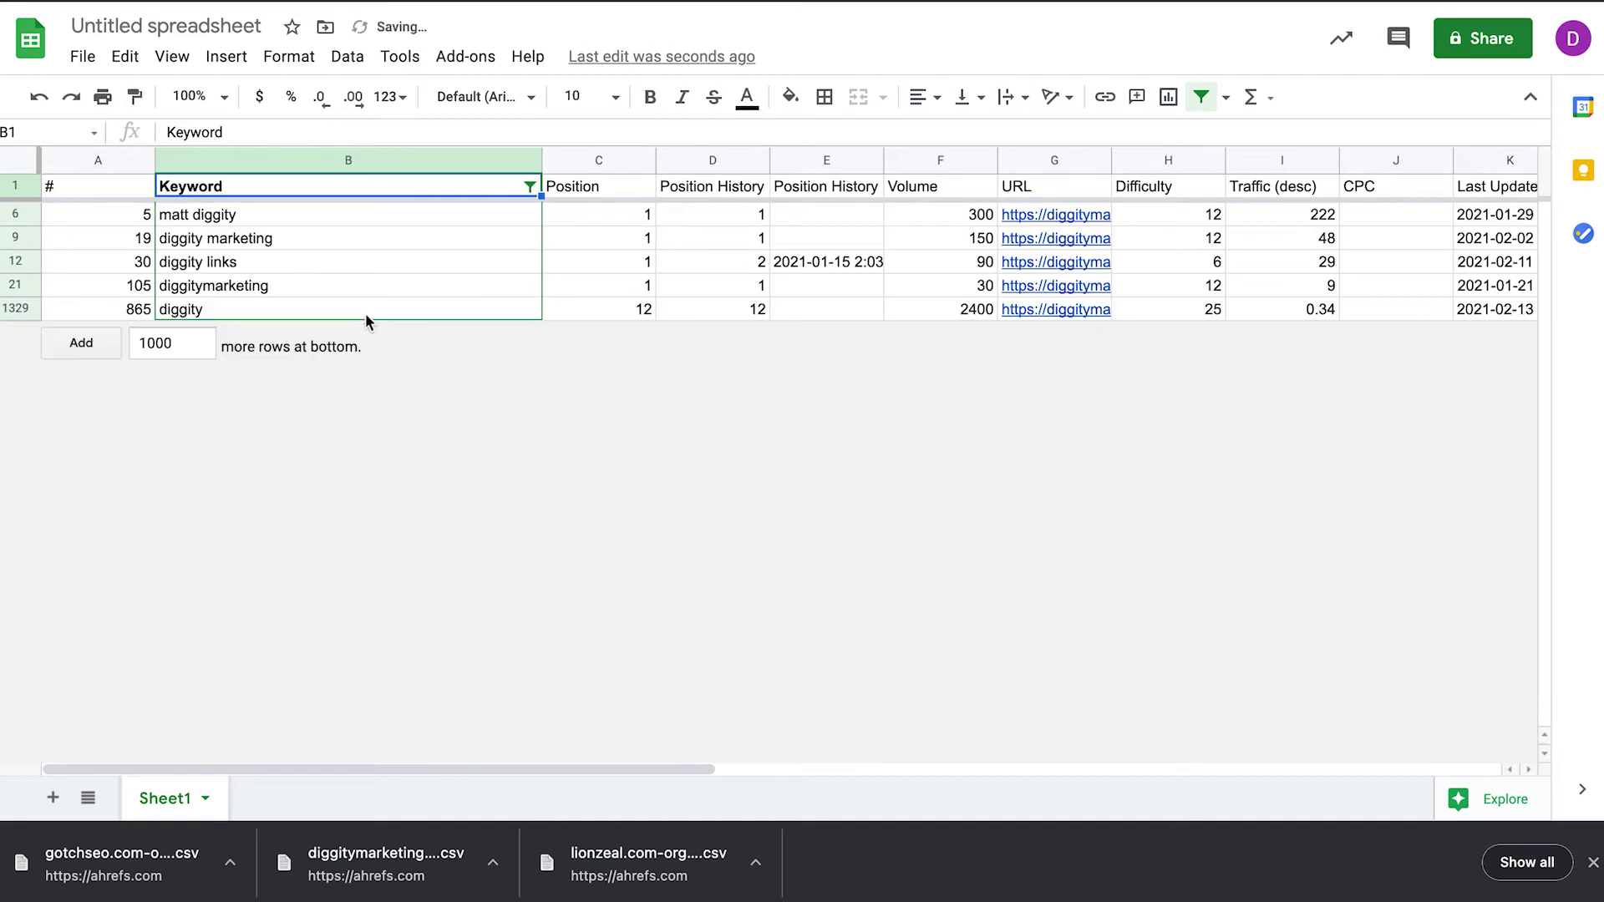
- Delete the five filtered brand keyword rows containing diggity
left_click_drag(325, 219, 329, 304)
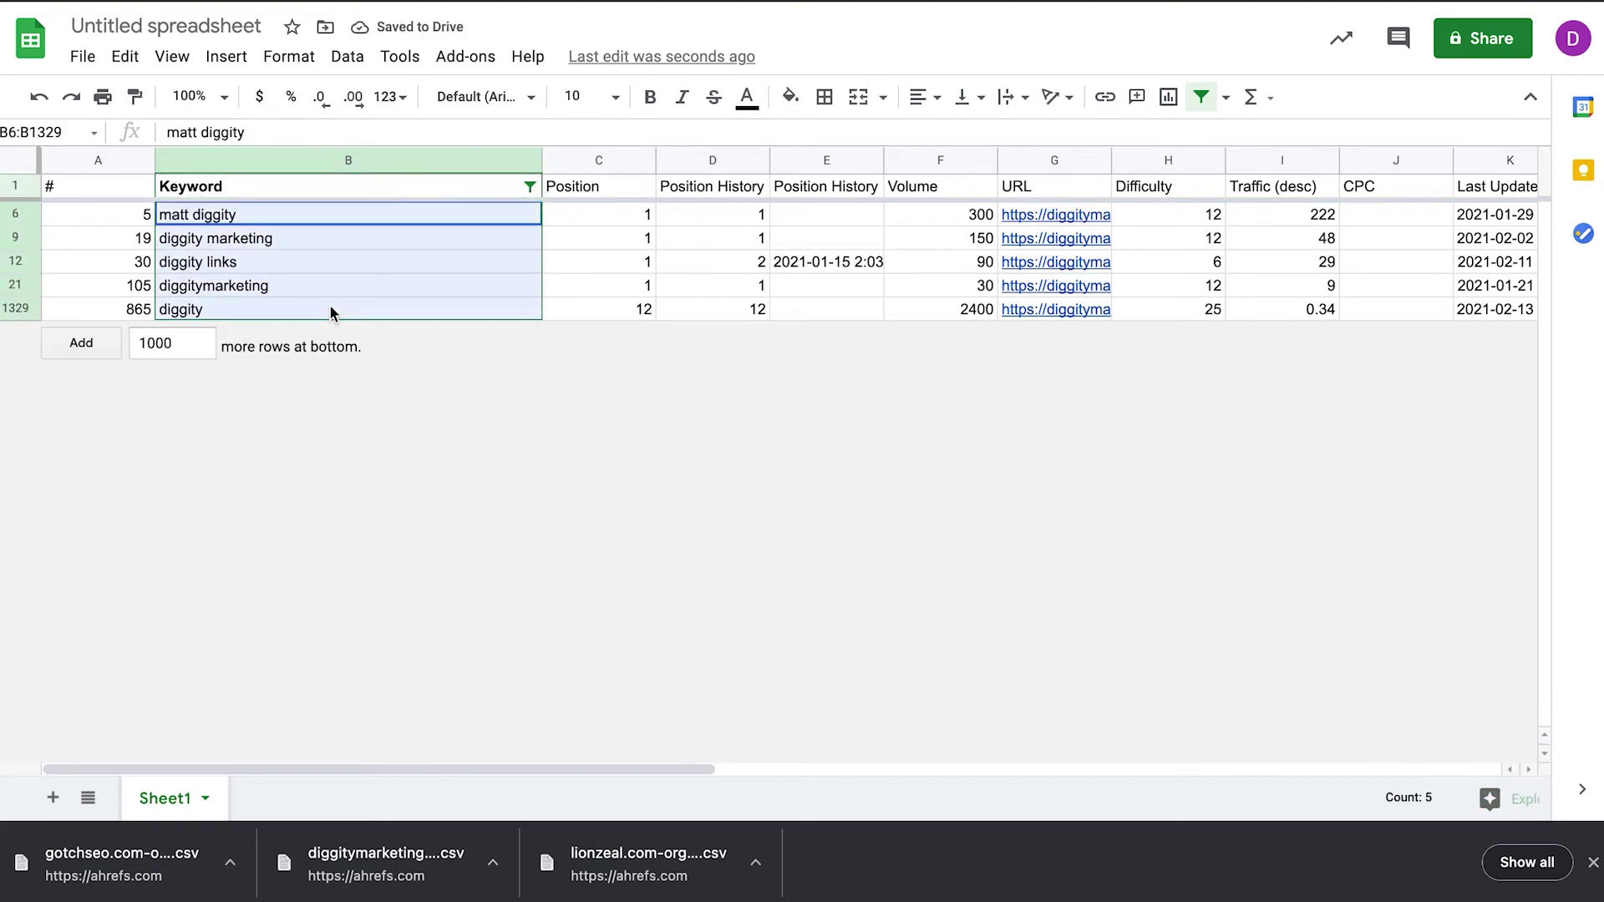
right_click(364, 291)
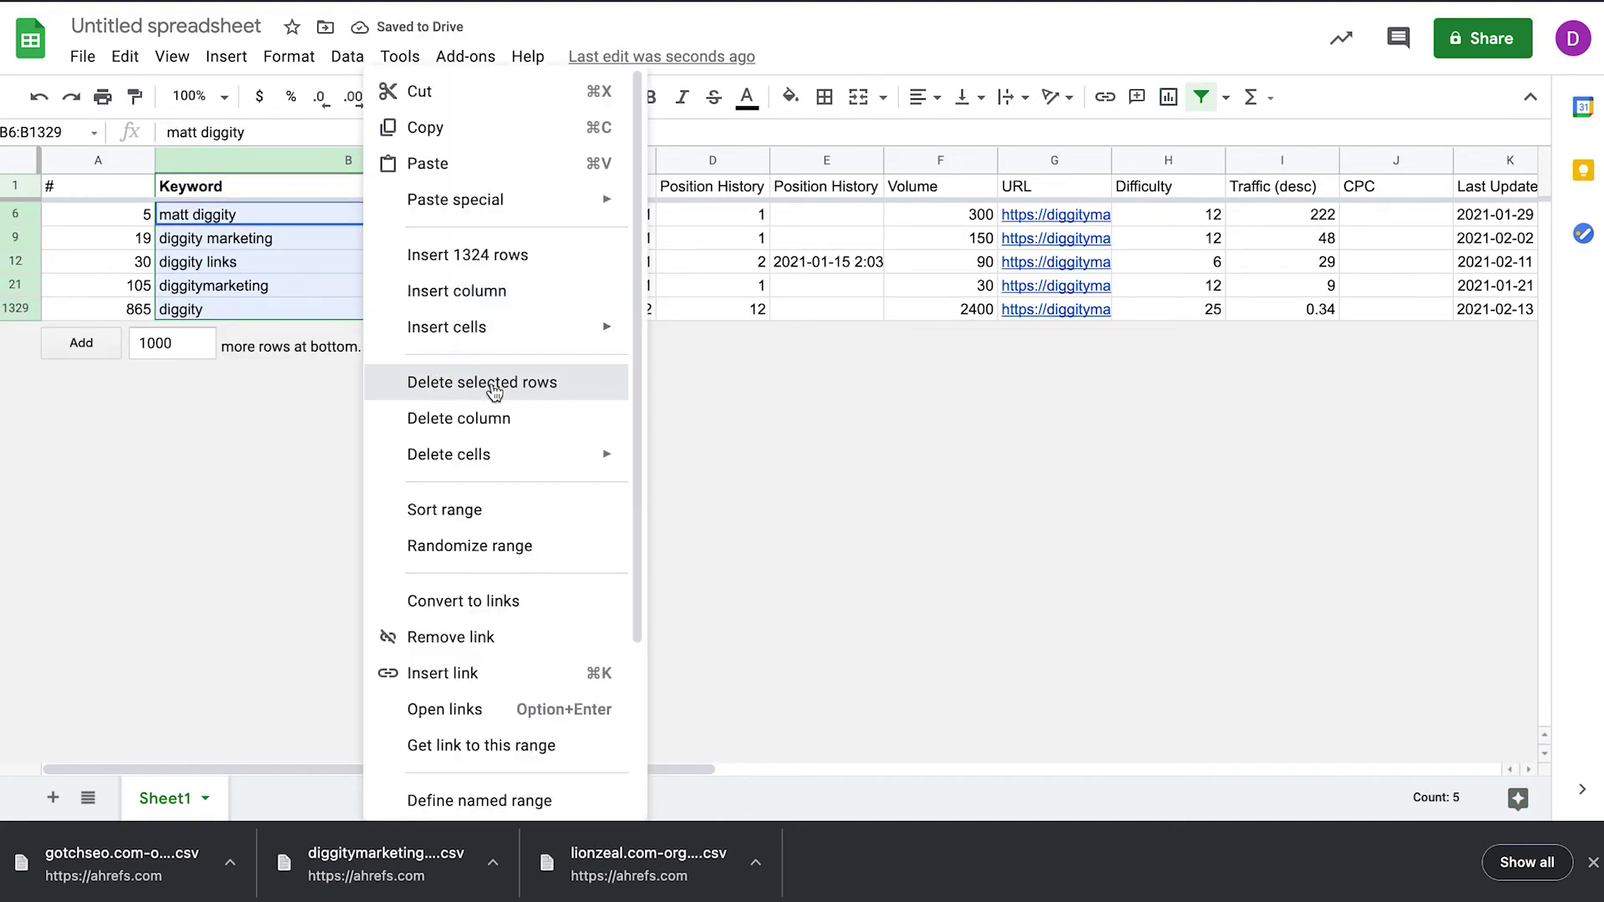
left_click(493, 381)
left_click(529, 186)
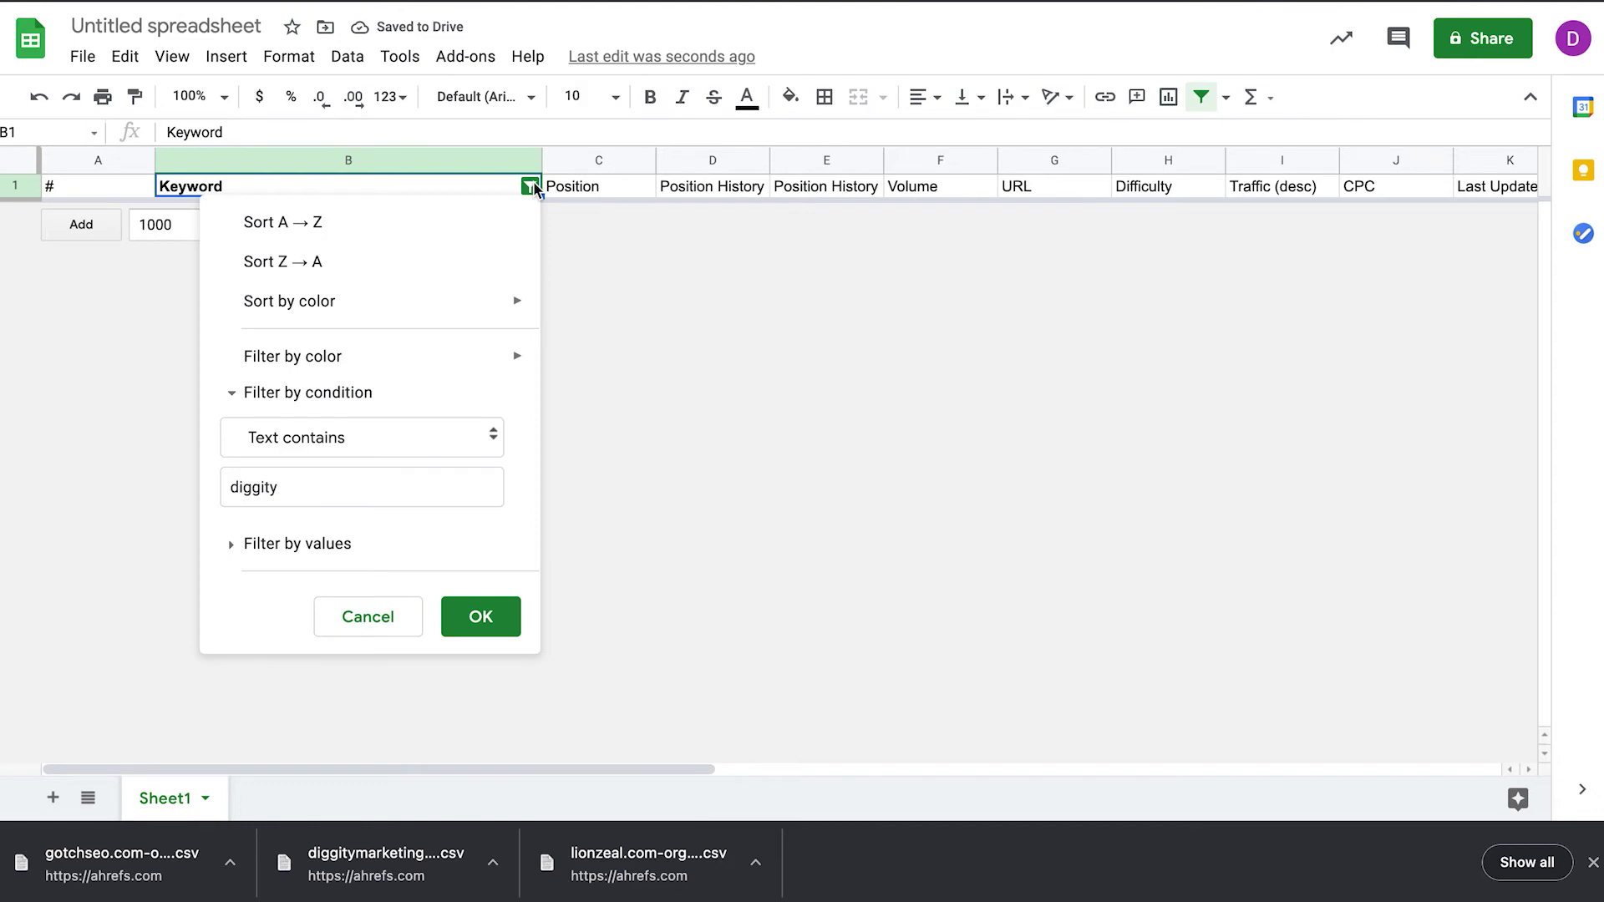
- Change the Keyword filter to Text does not contain 'best' to hide those keywords
left_click(401, 500)
key("ctrl+a")
type("bbest")
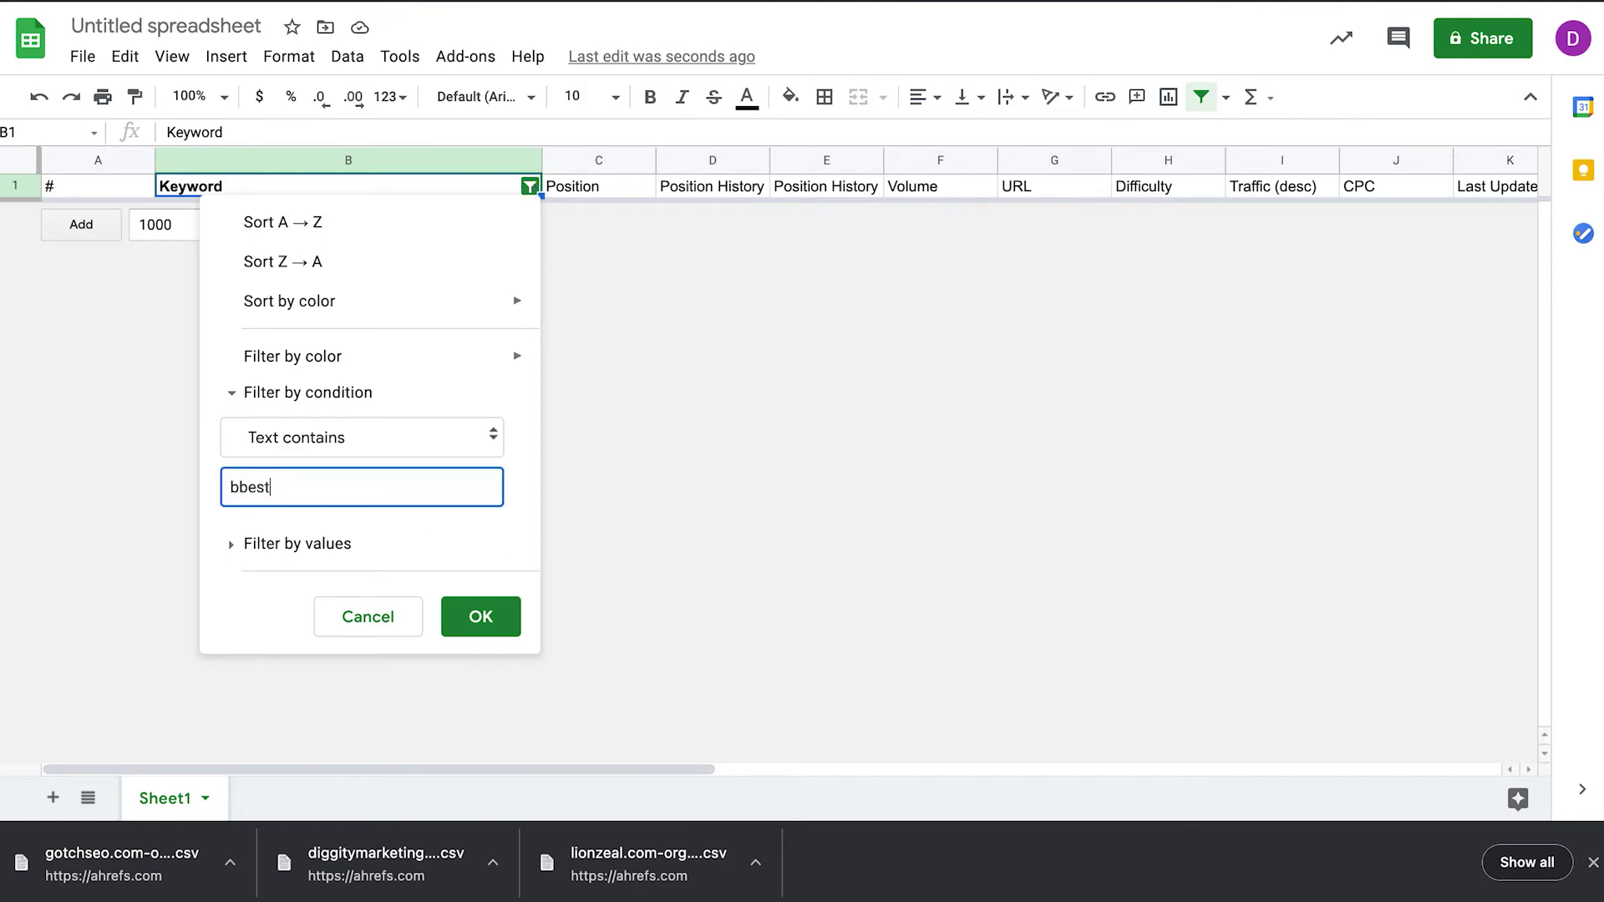
type("t")
left_click(480, 616)
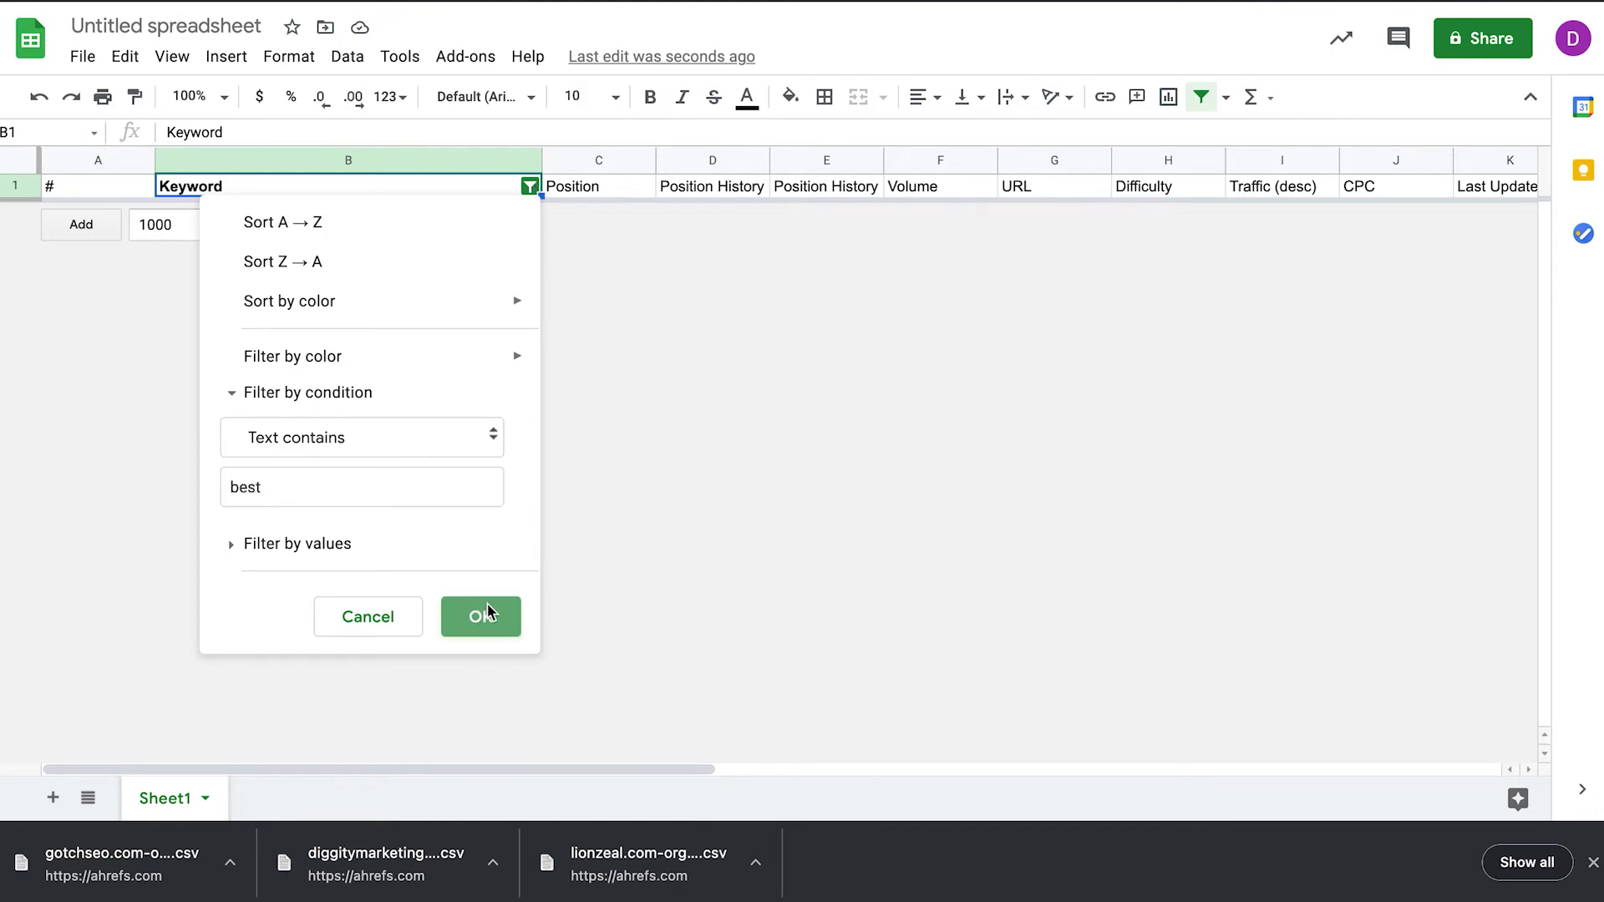
scroll(500, 354, "down", 1)
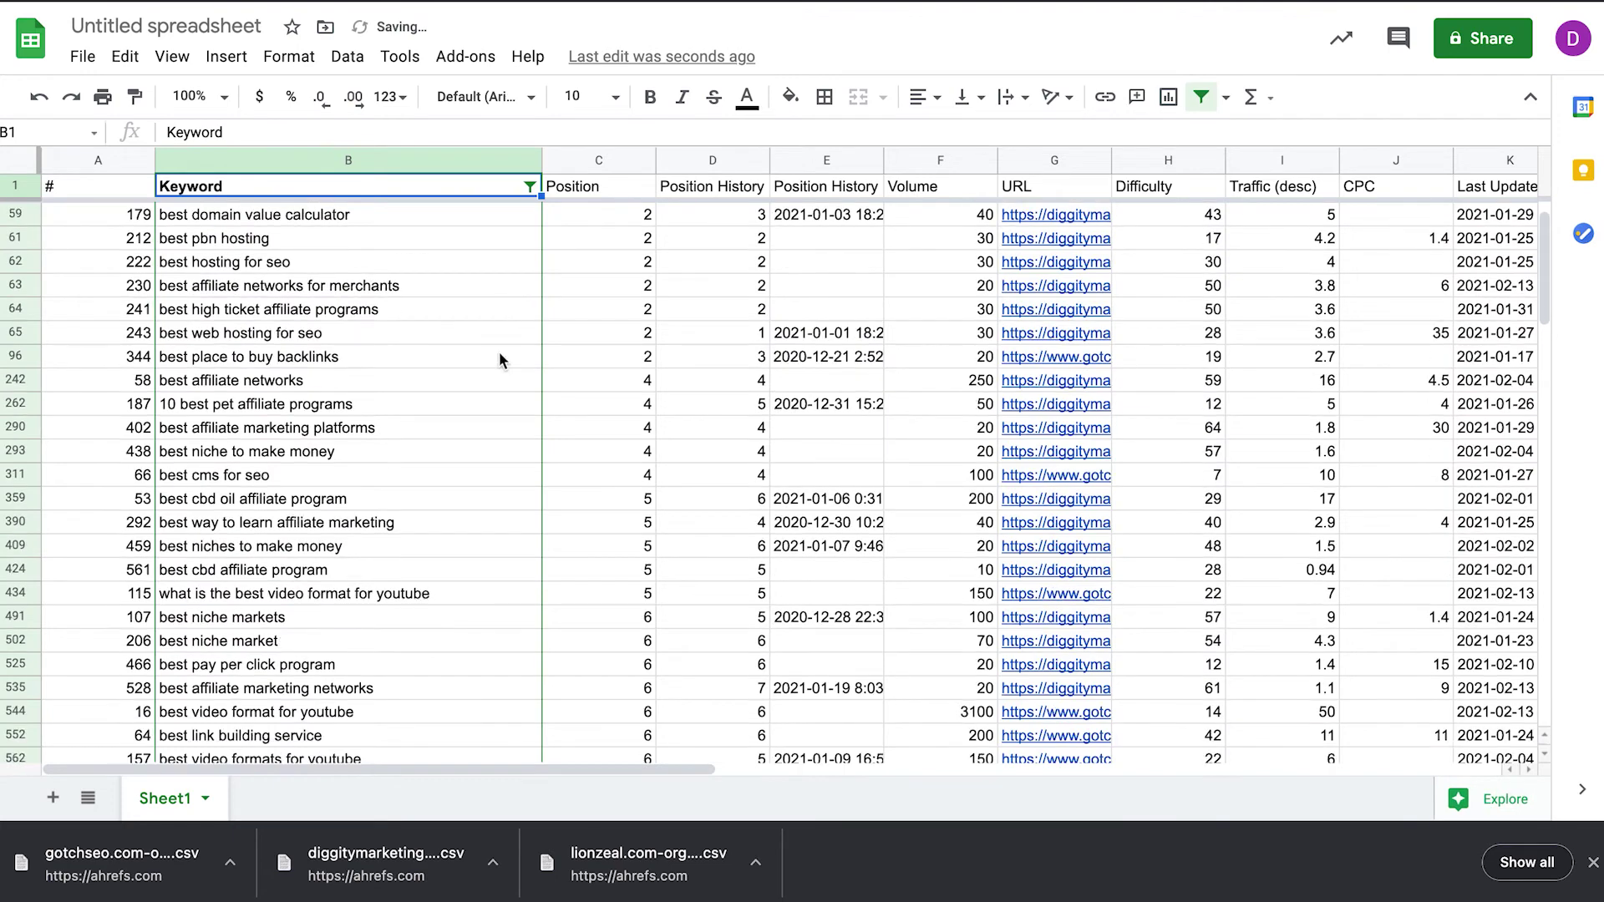
left_click(530, 186)
left_click(350, 436)
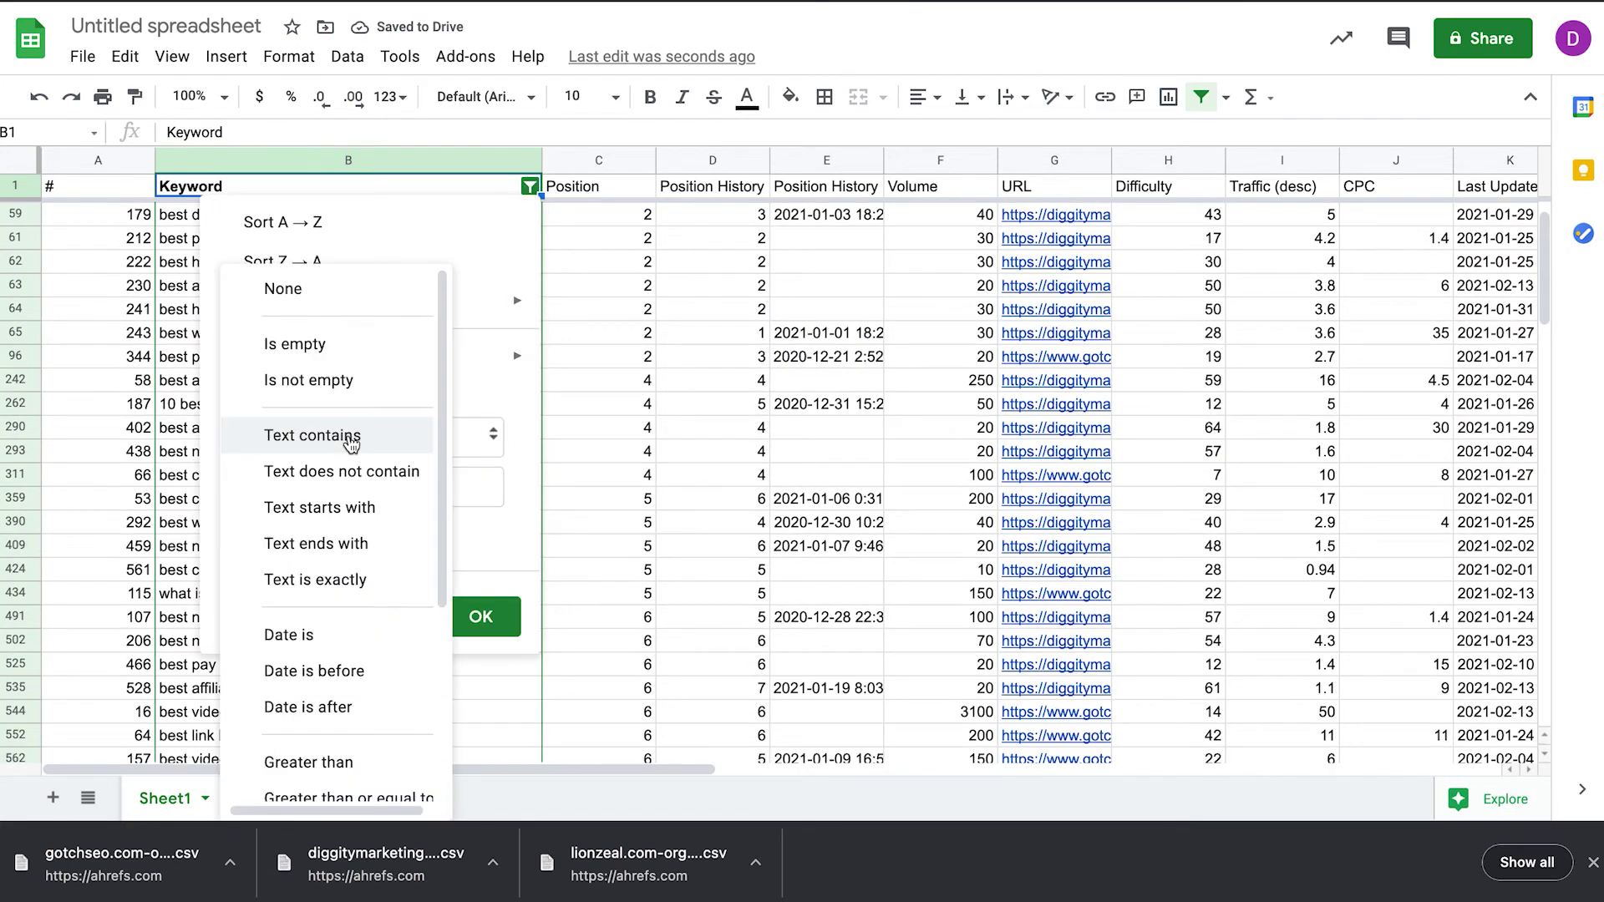
left_click(343, 471)
left_click(466, 617)
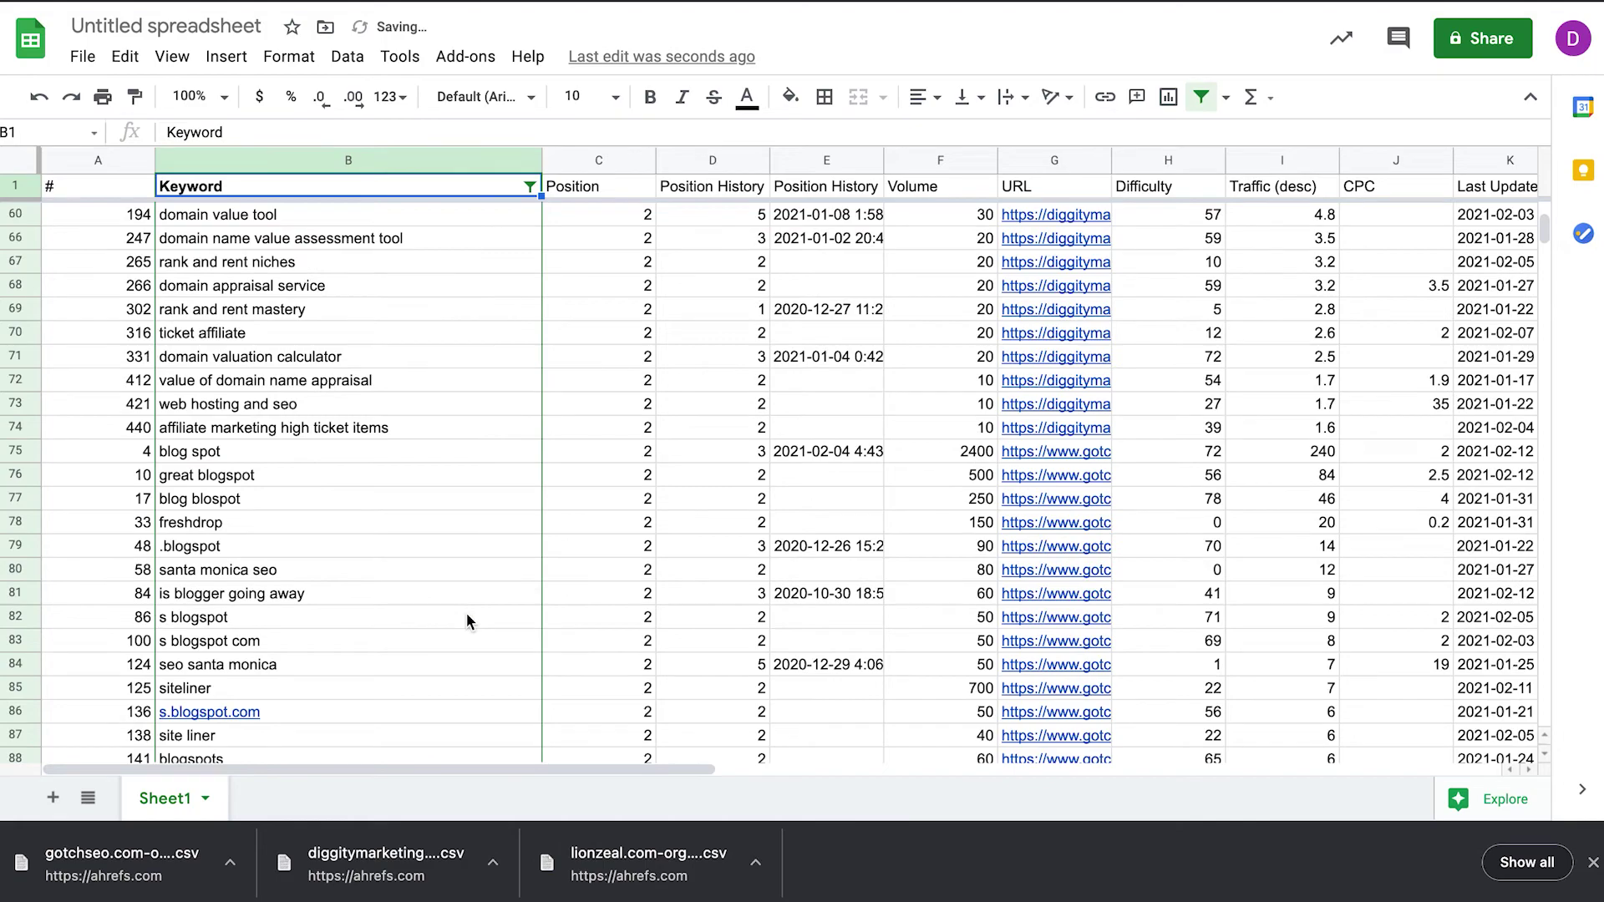
- Scroll through the remaining keyword list to check the filtered results
scroll(466, 621, "up", 15)
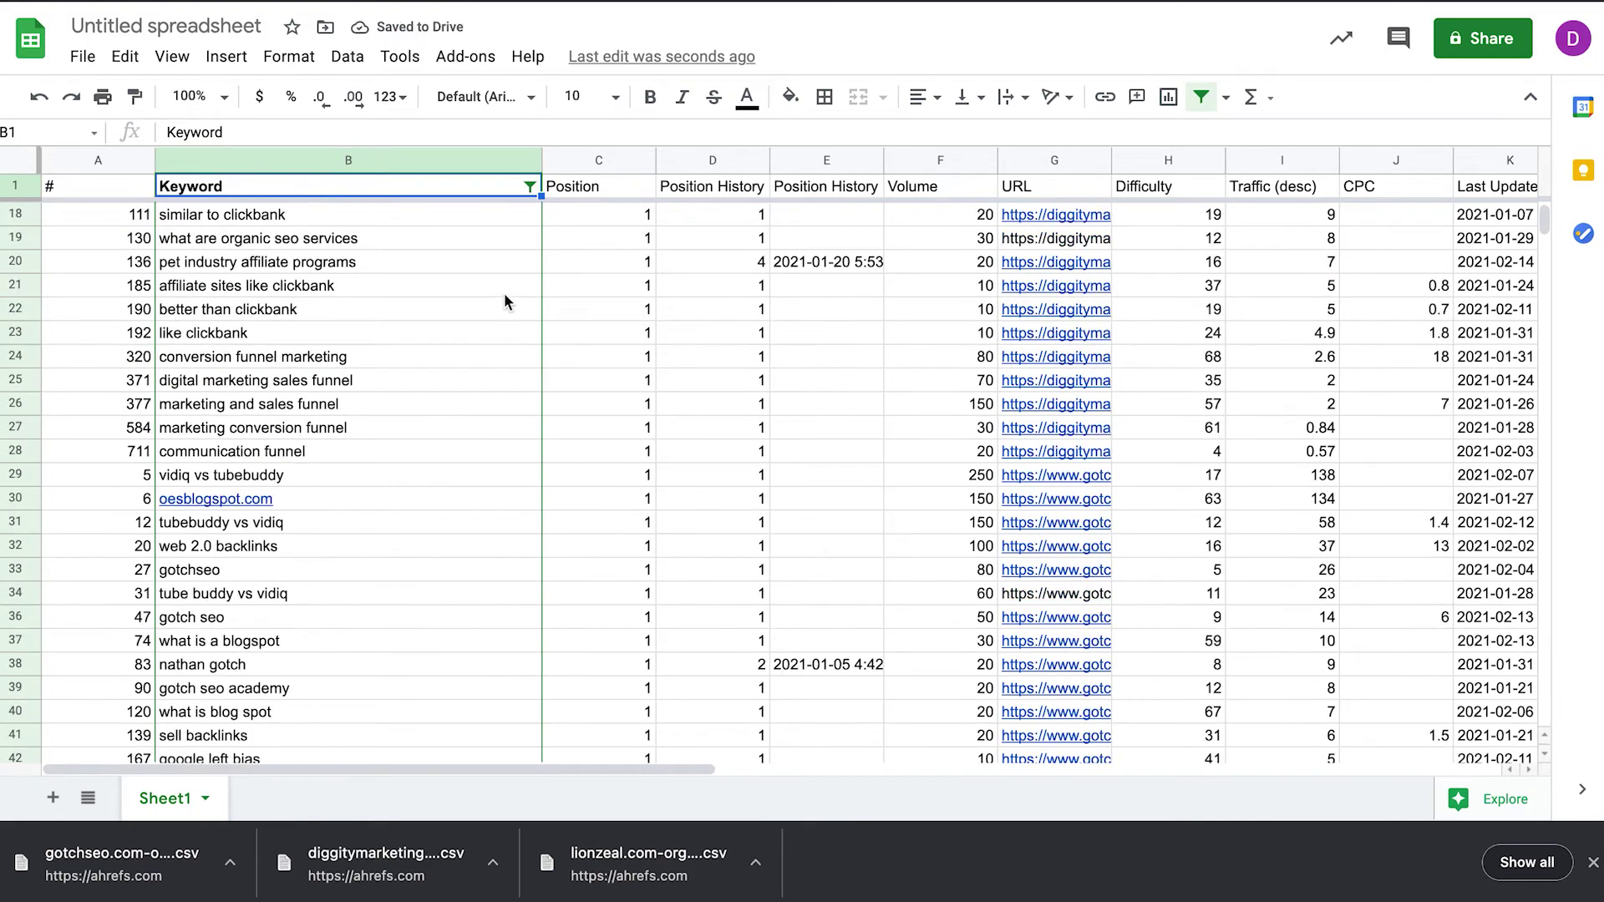
left_click(421, 219)
scroll(446, 419, "down", 20)
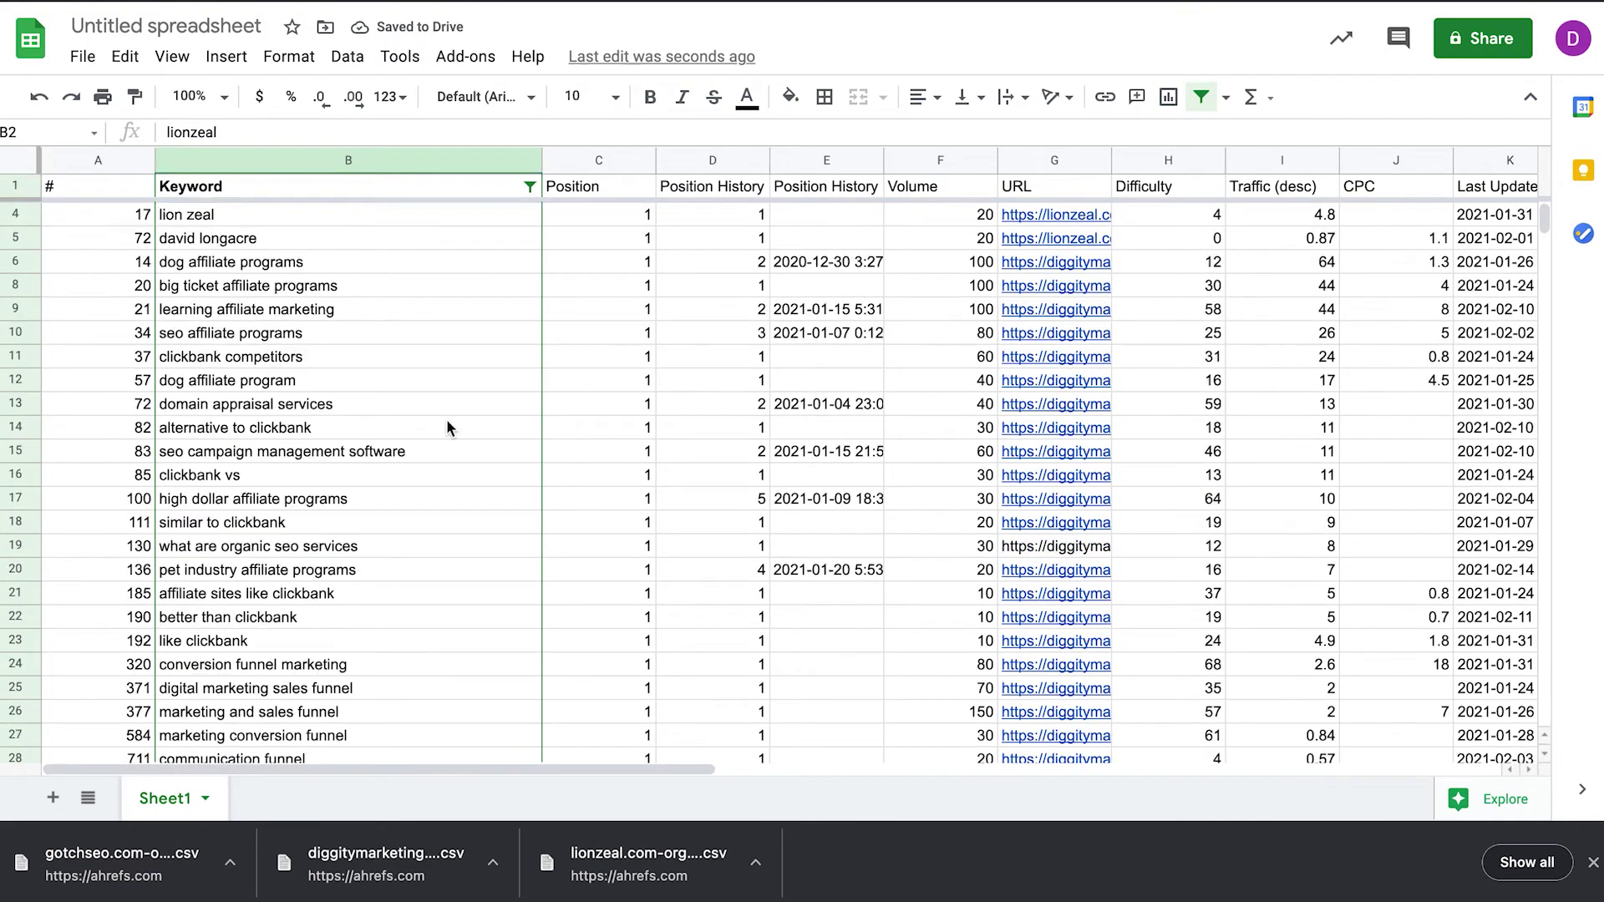
scroll(446, 418, "down", 20)
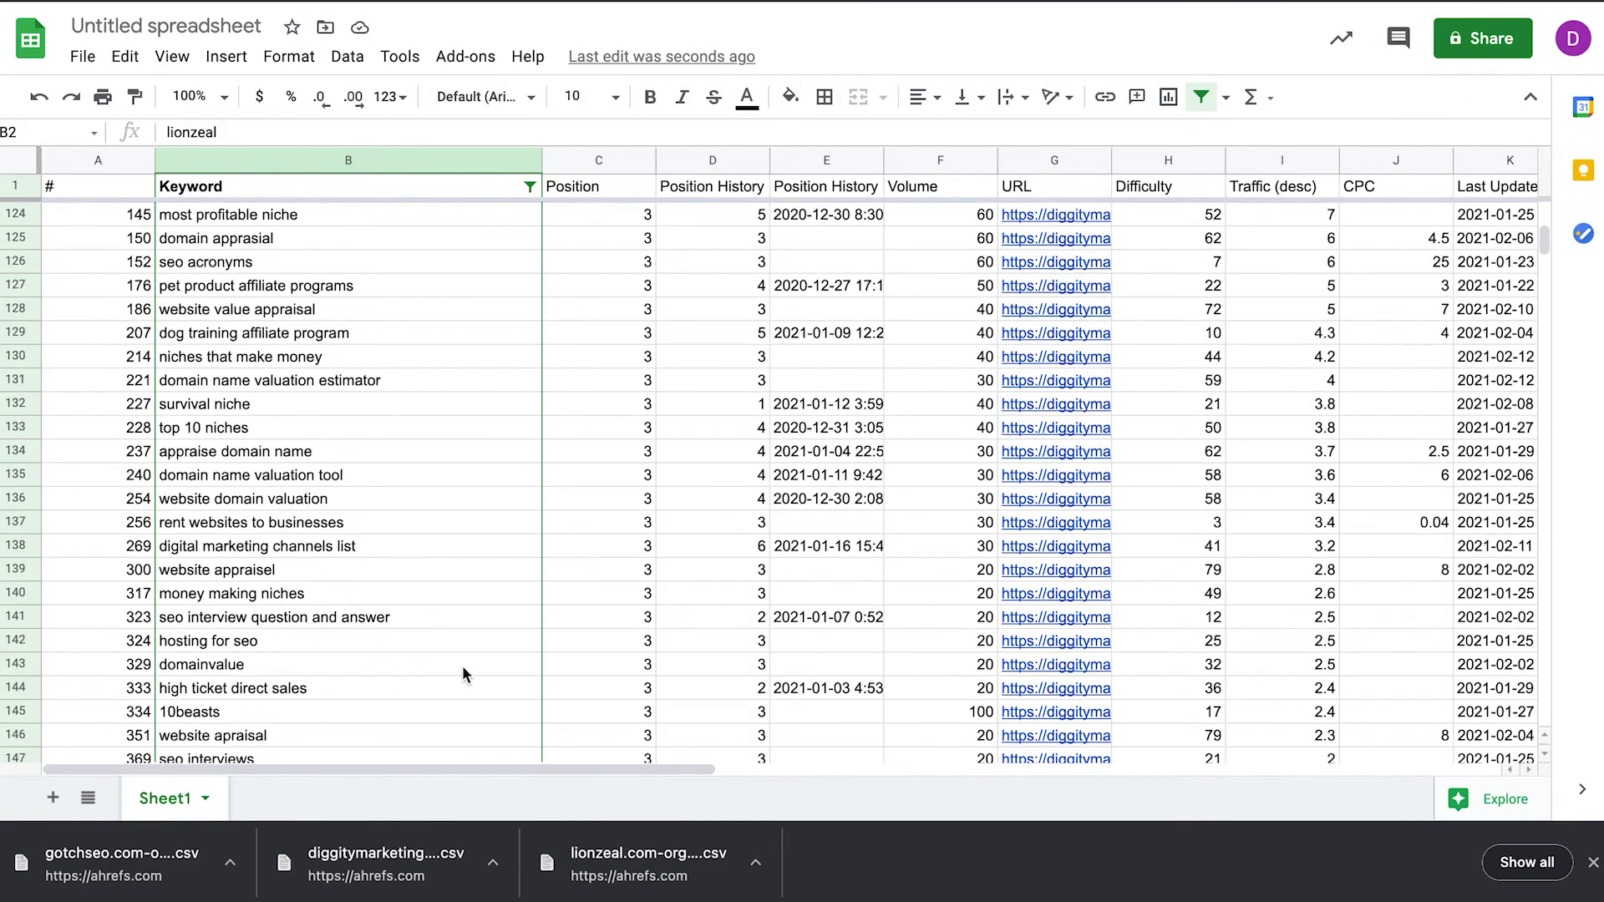
scroll(463, 665, "up", 20)
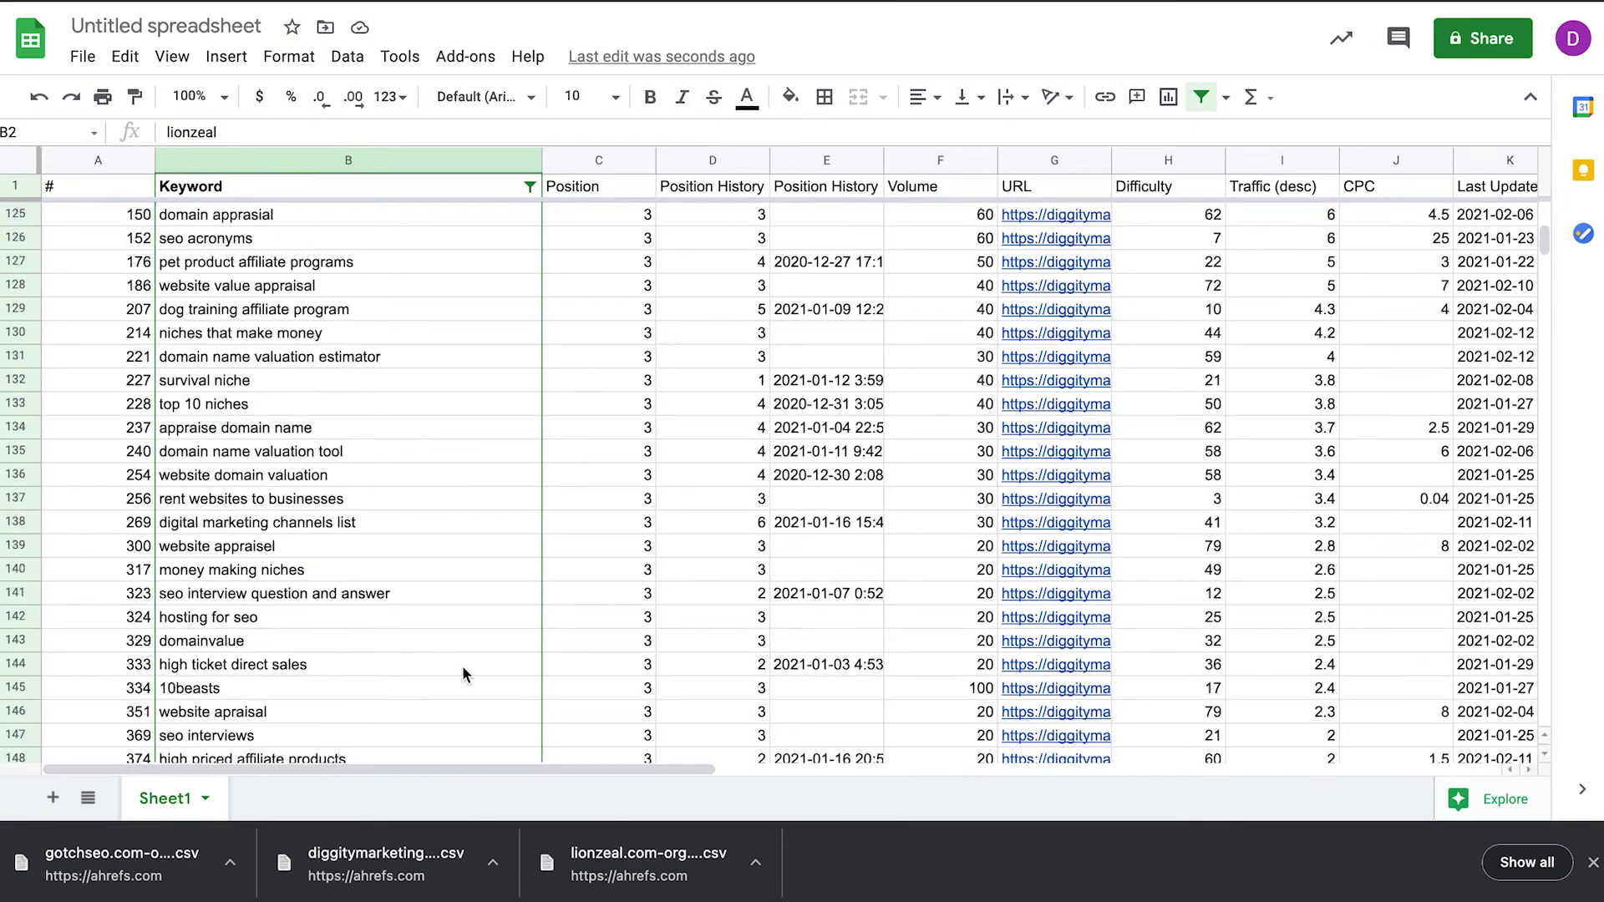
left_click(531, 188)
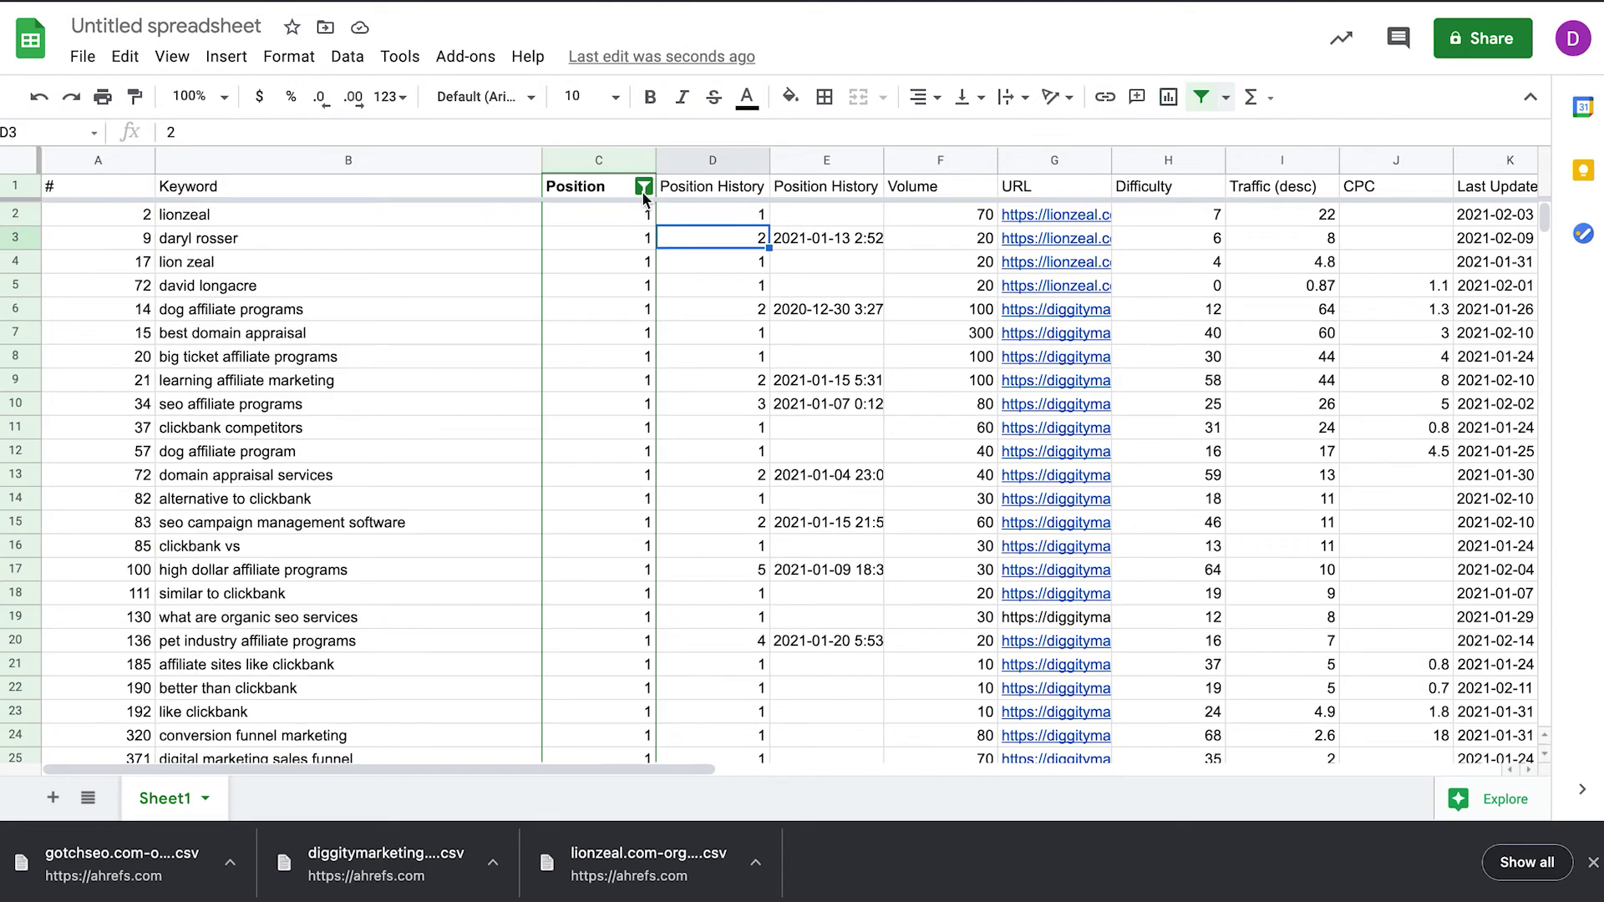
- Filter Position to Greater than or equal to 50
left_click(643, 187)
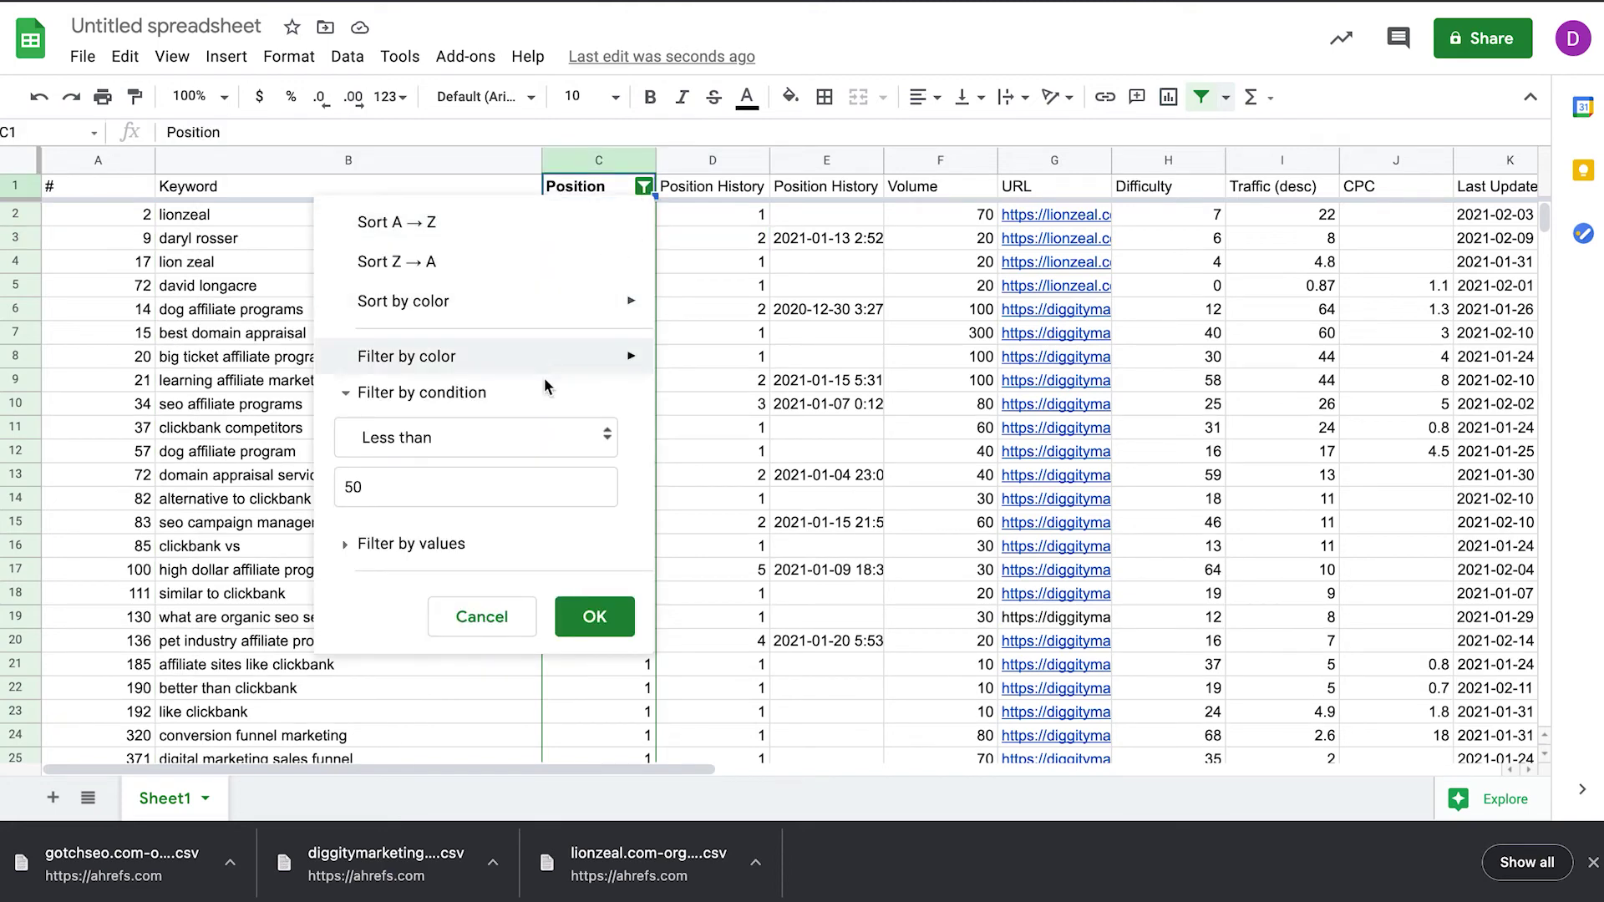
left_click(502, 435)
left_click(514, 436)
left_click(510, 442)
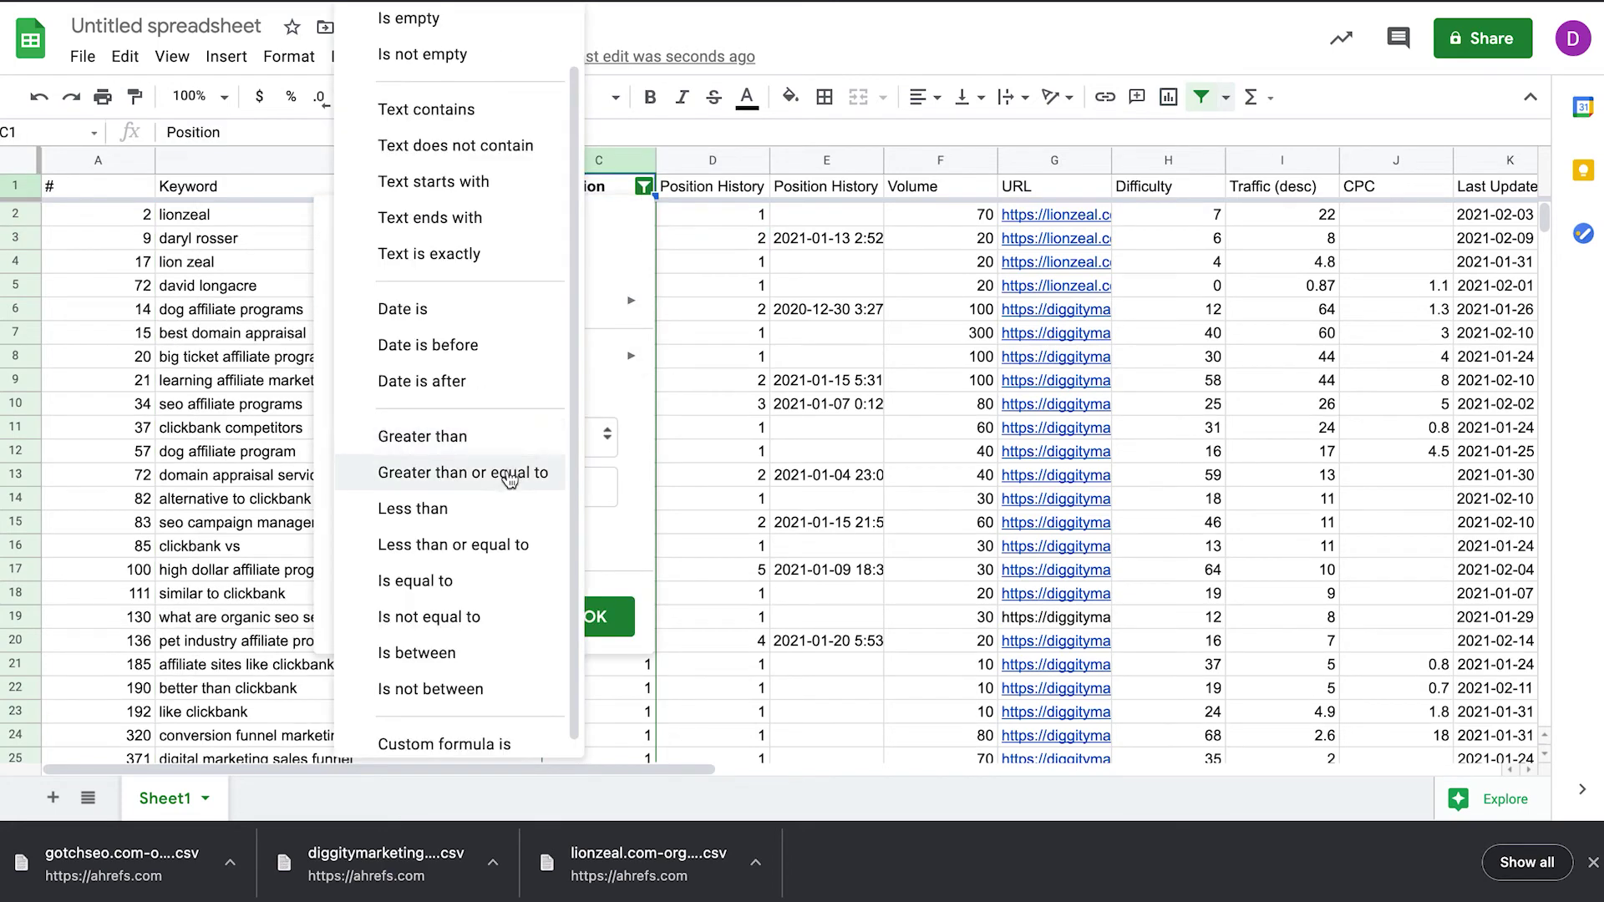
left_click(511, 473)
left_click(487, 487)
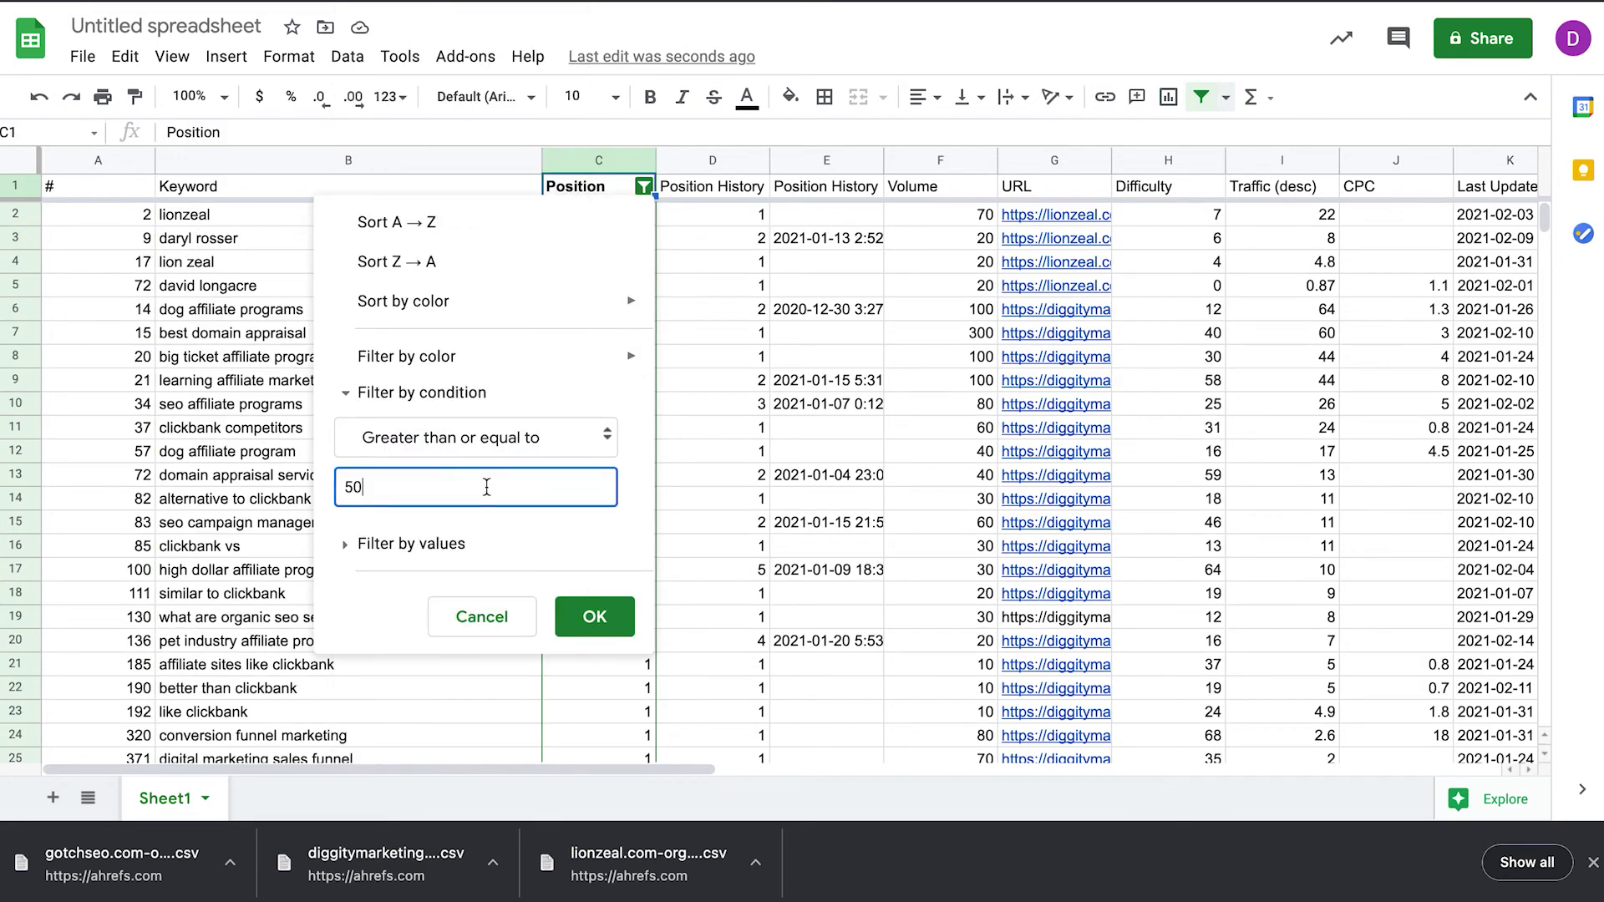
left_click(594, 617)
- Select all visible rows ranked 50 or worse and delete them
left_click(420, 218)
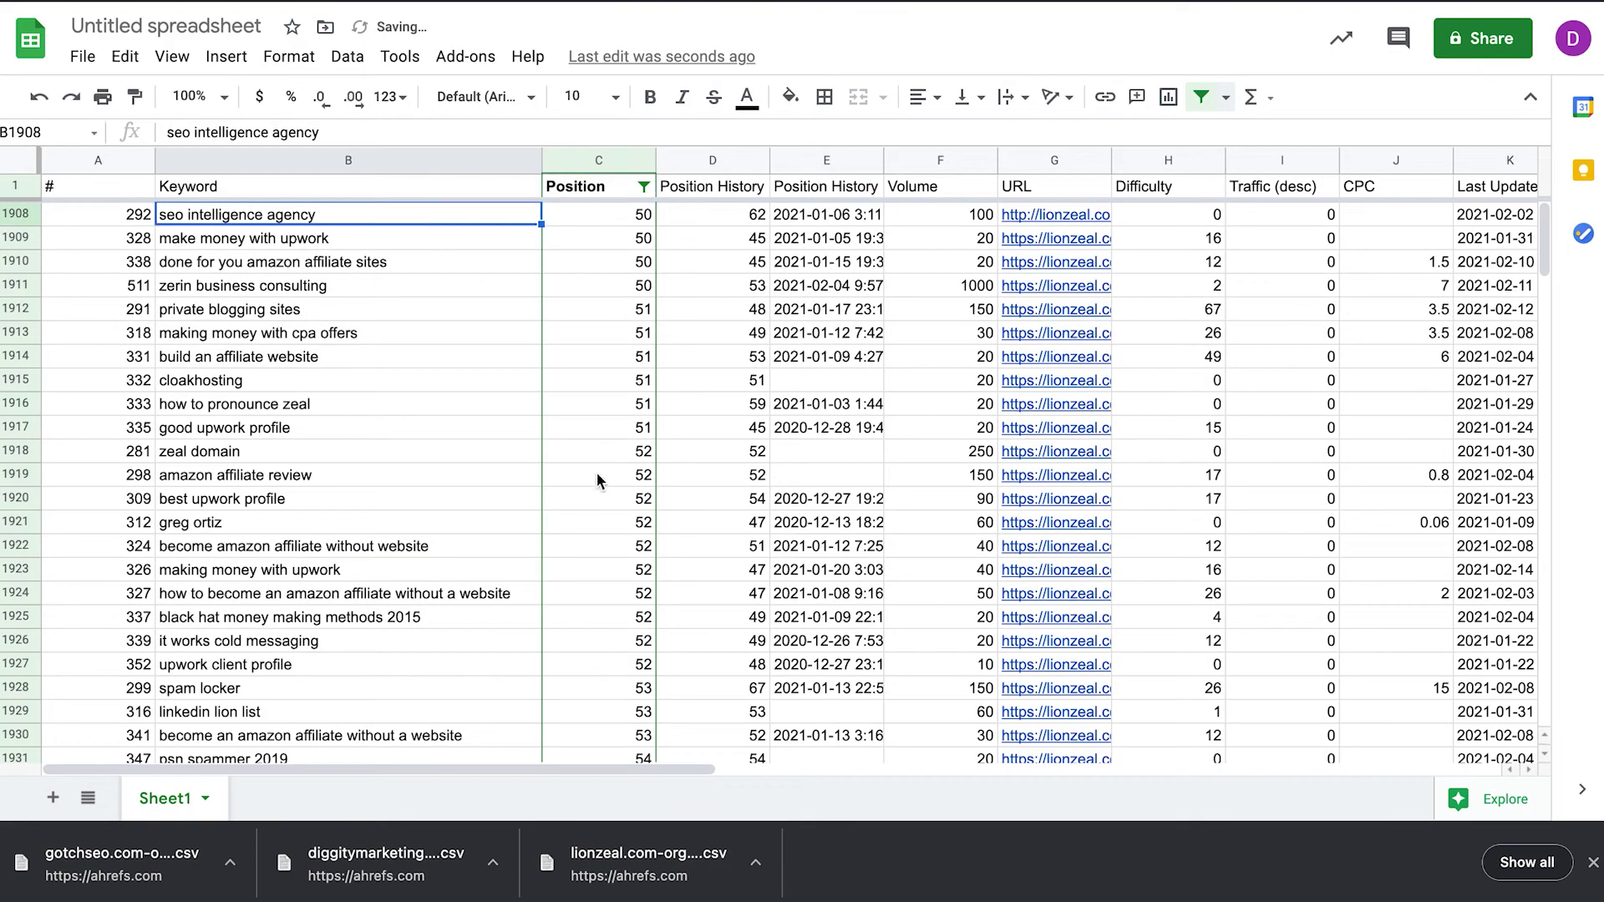
scroll(583, 508, "down", 5)
scroll(583, 508, "down", 20)
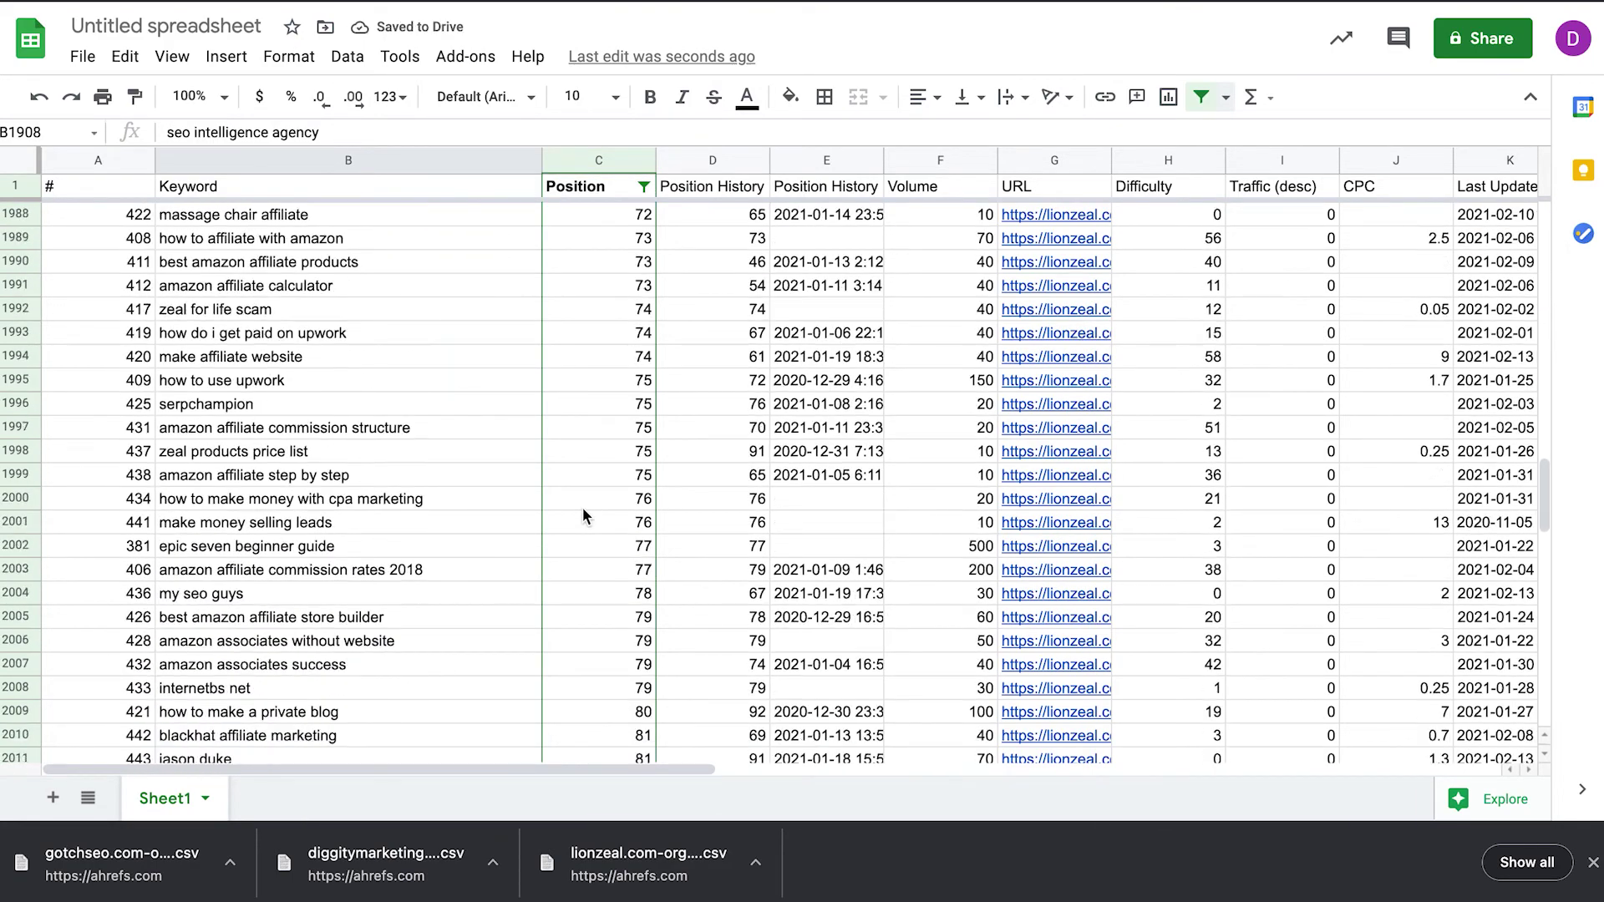
scroll(583, 508, "down", 12)
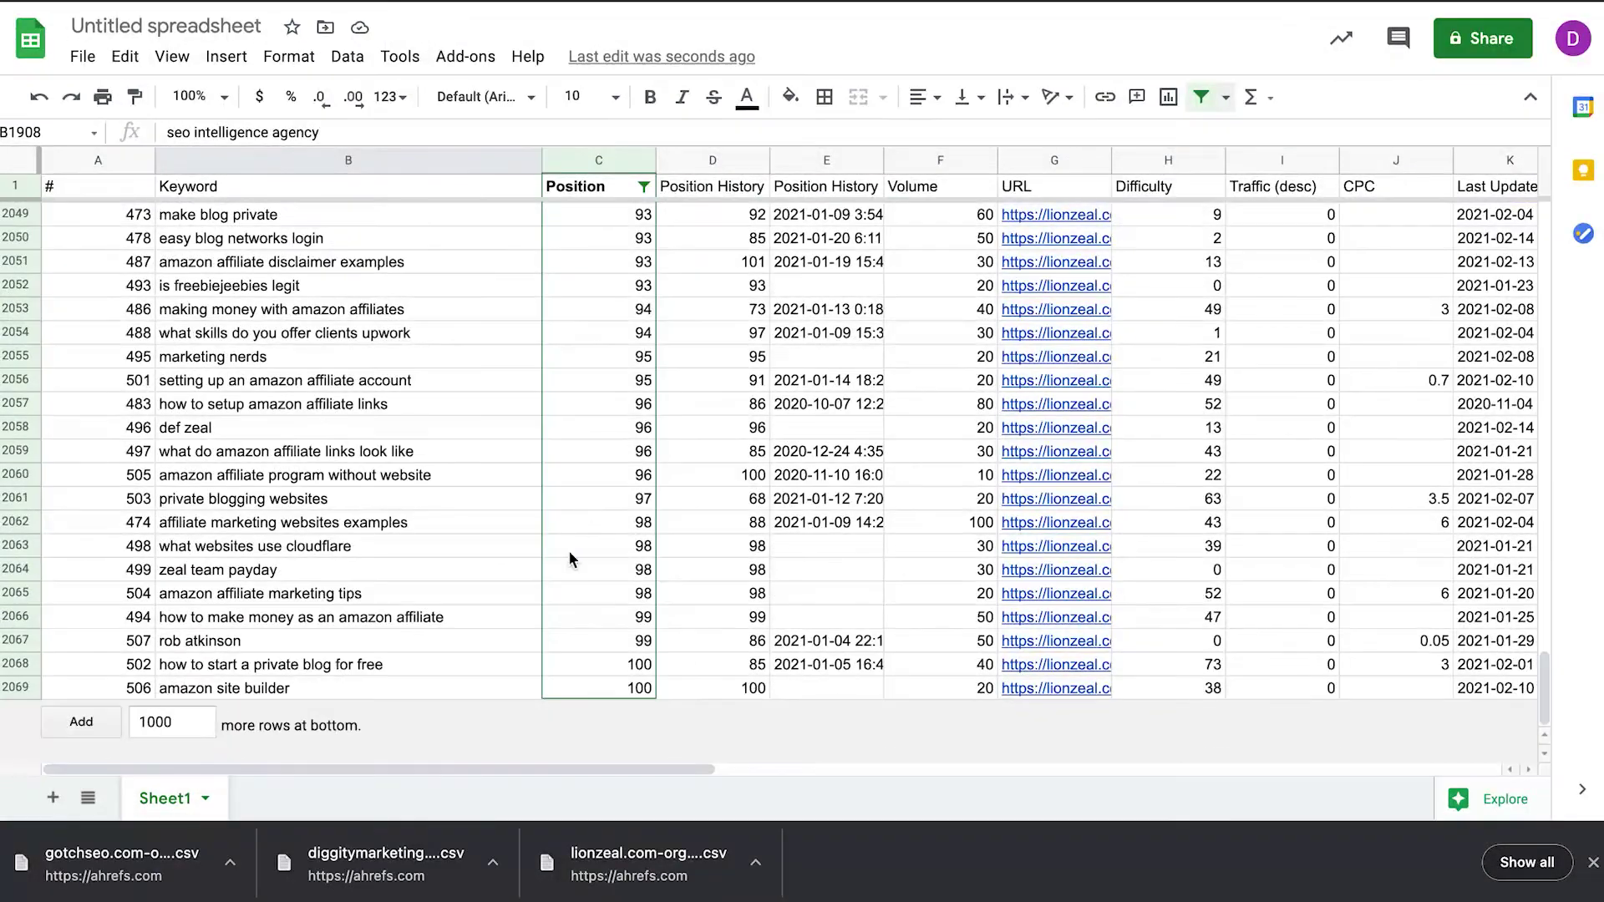
left_click(493, 688, "shift")
right_click(506, 497)
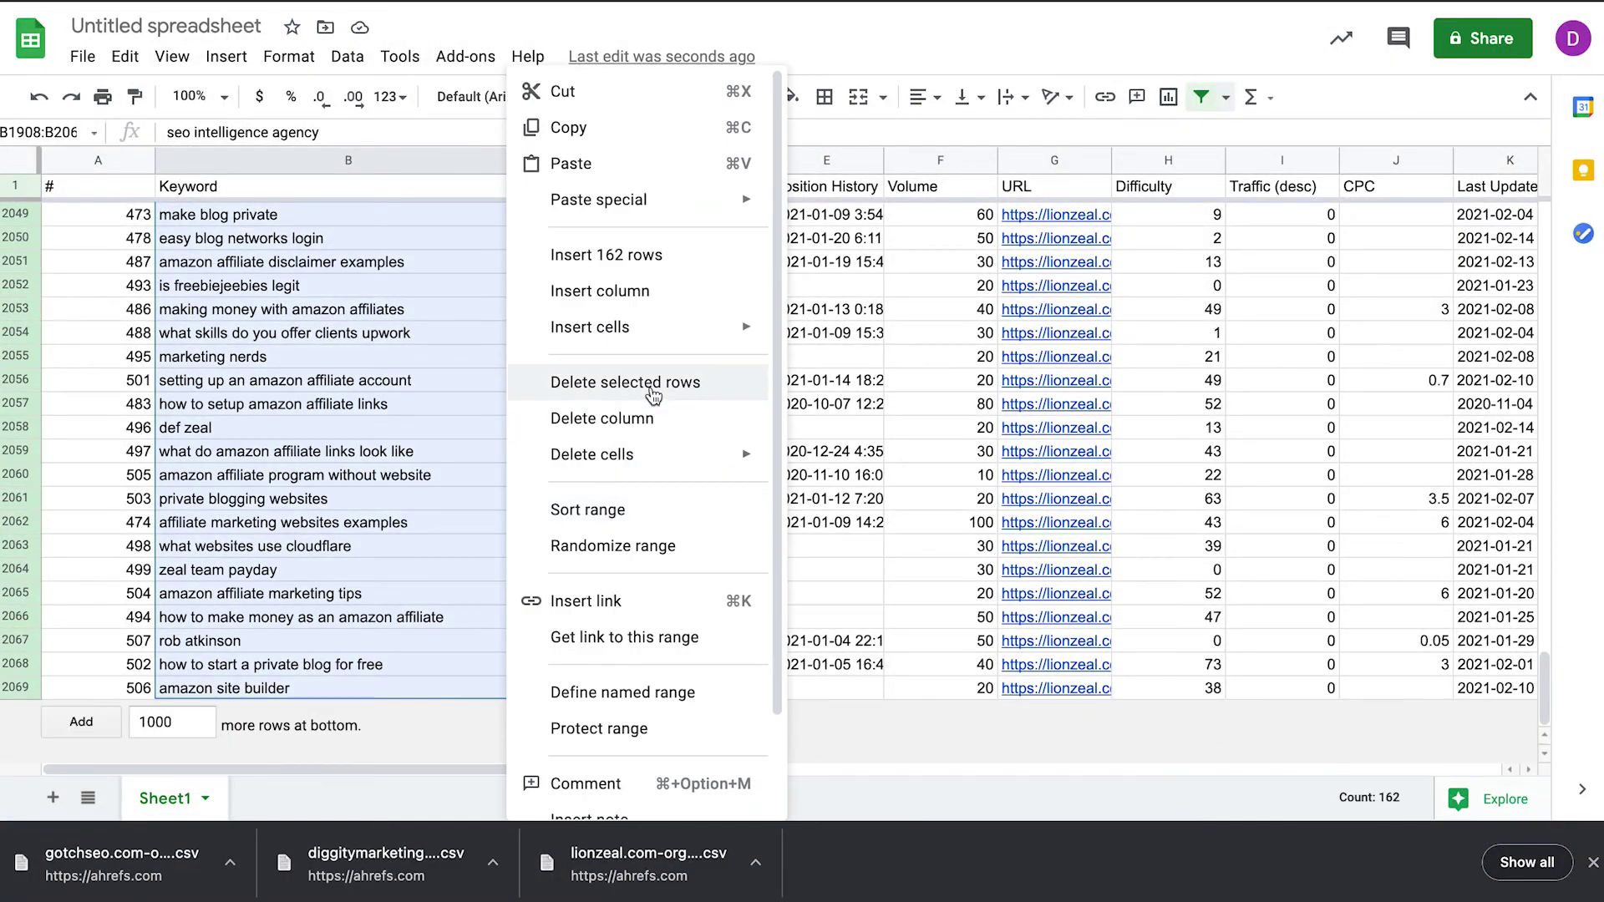
left_click(614, 279)
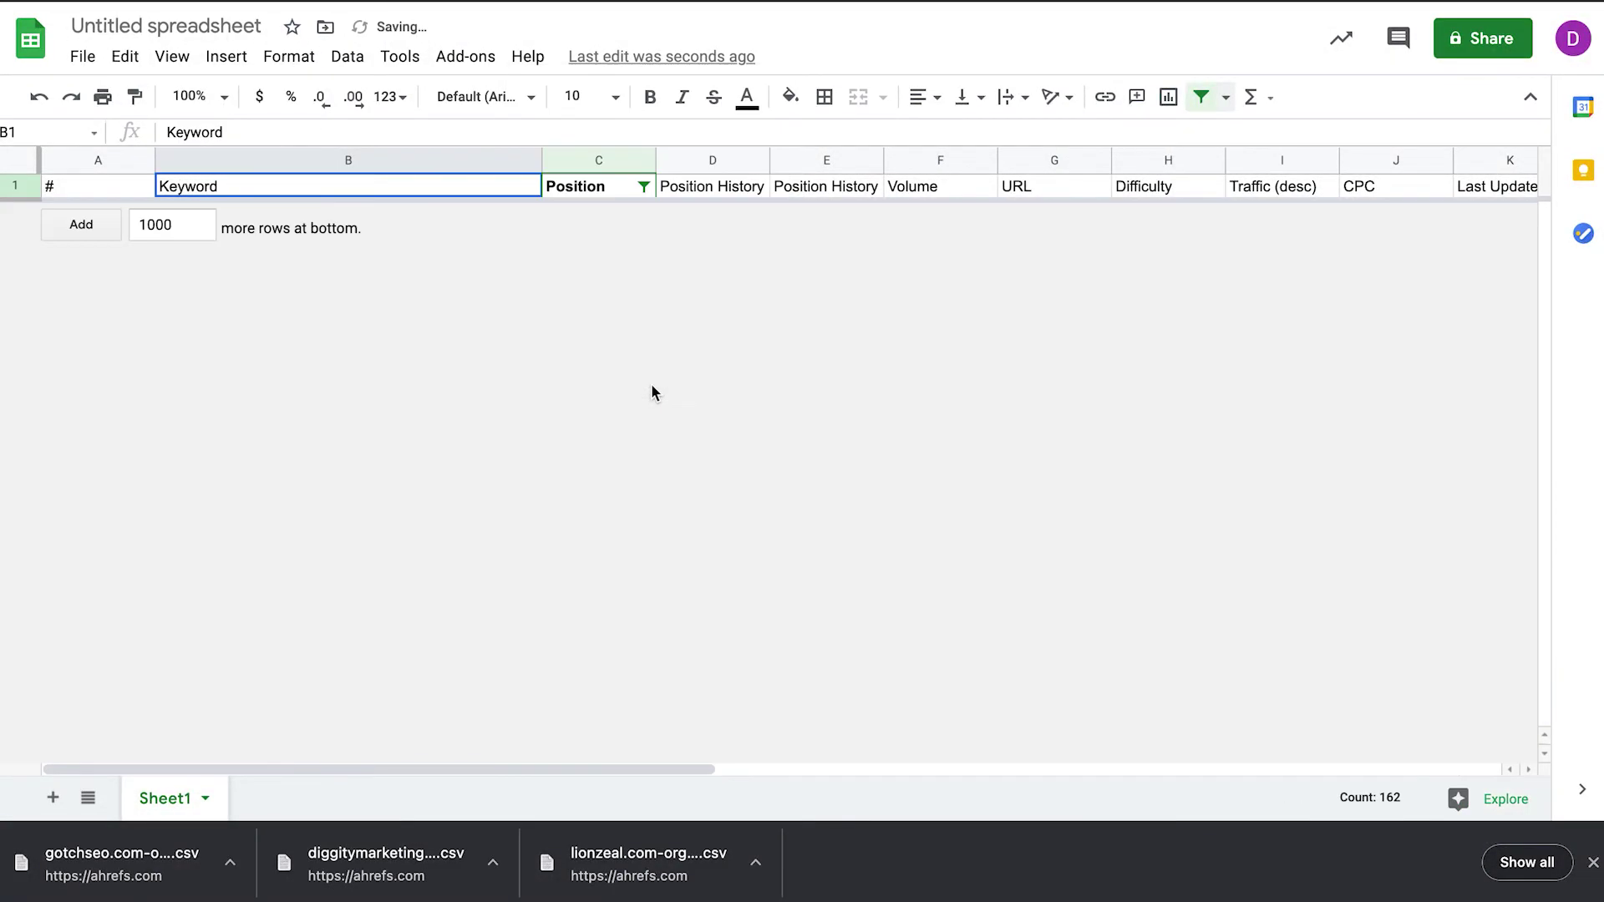
- Set the Position filter condition back to None
left_click(643, 186)
left_click(538, 437)
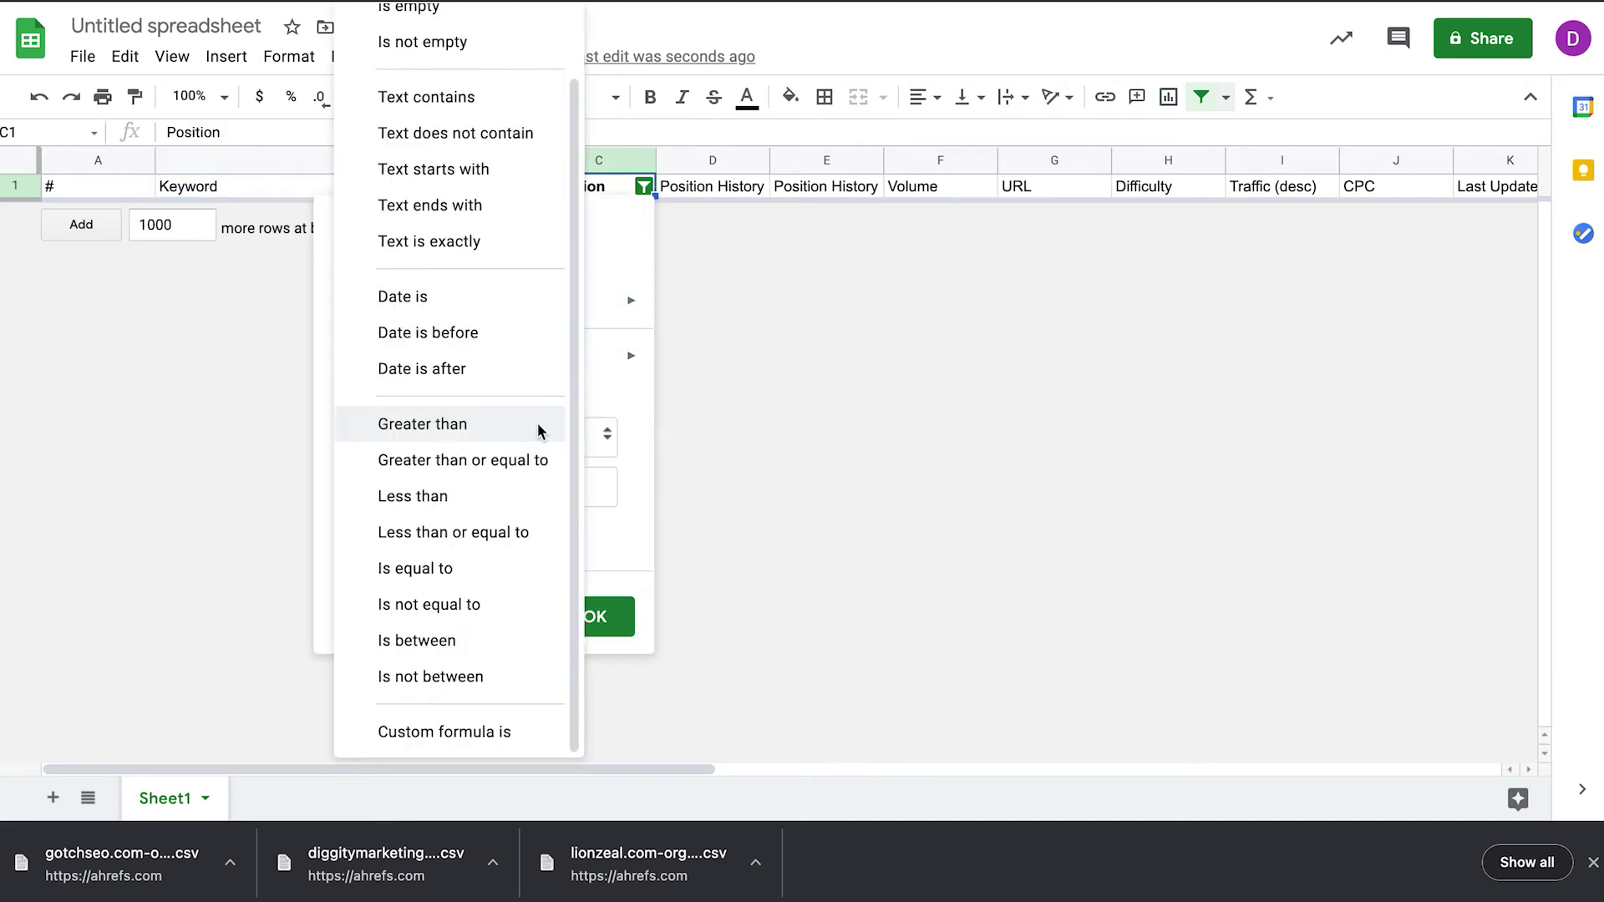
left_click(537, 422)
left_click(535, 438)
scroll(451, 319, "up", 1)
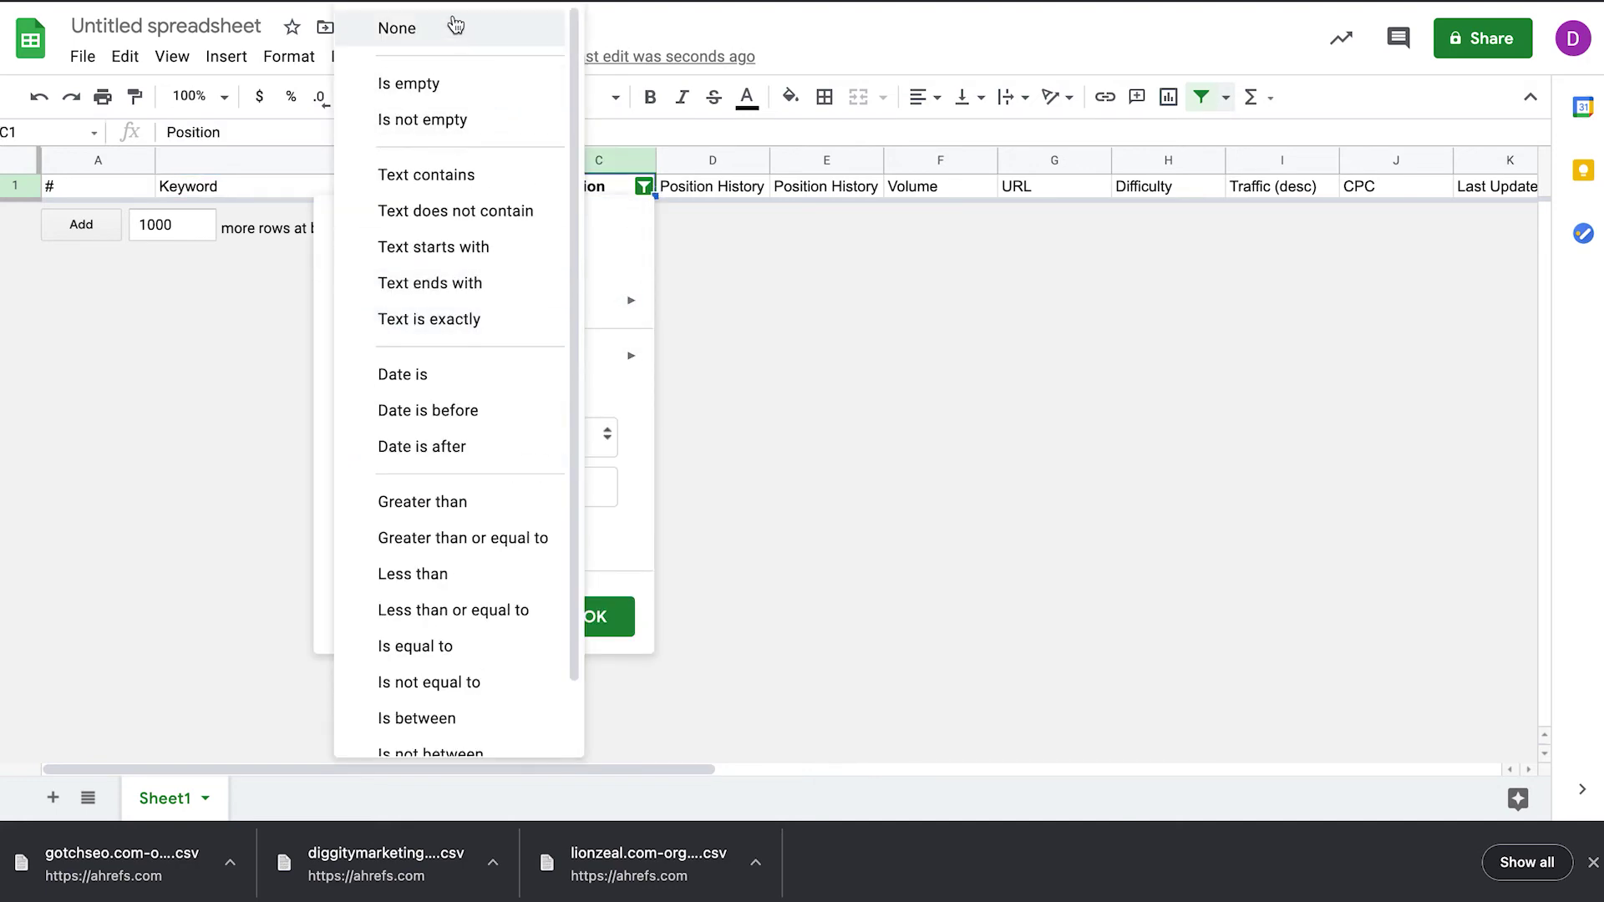
left_click(442, 42)
- Apply the cleared filter to show all rows and jump to the last keyword
left_click(599, 561)
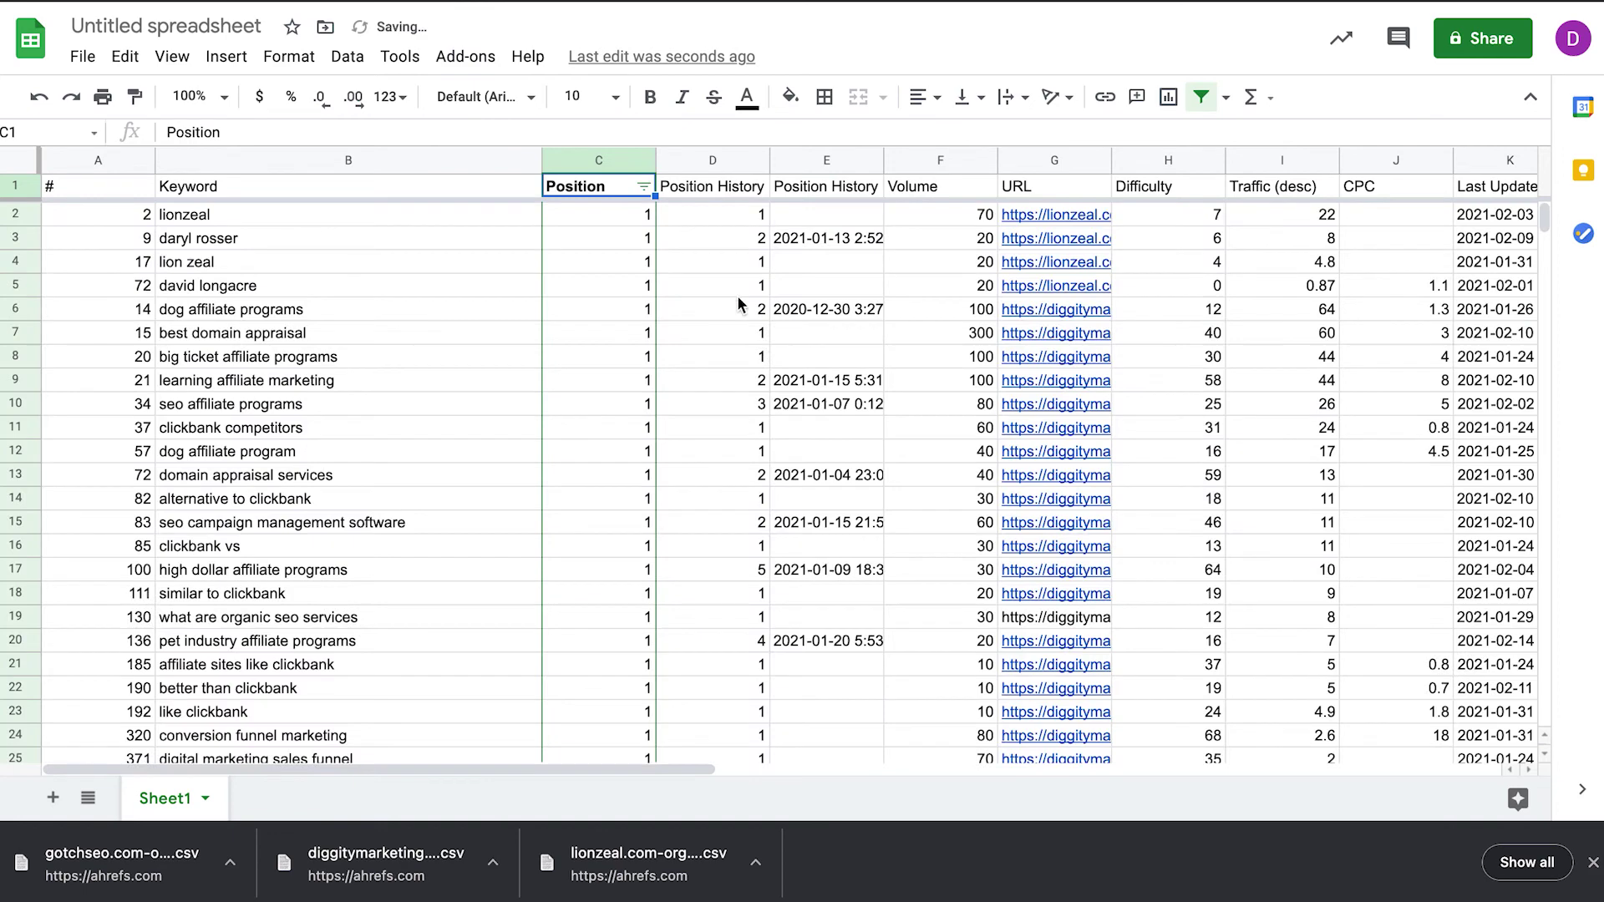
scroll(468, 351, "down", 10)
left_click(449, 363)
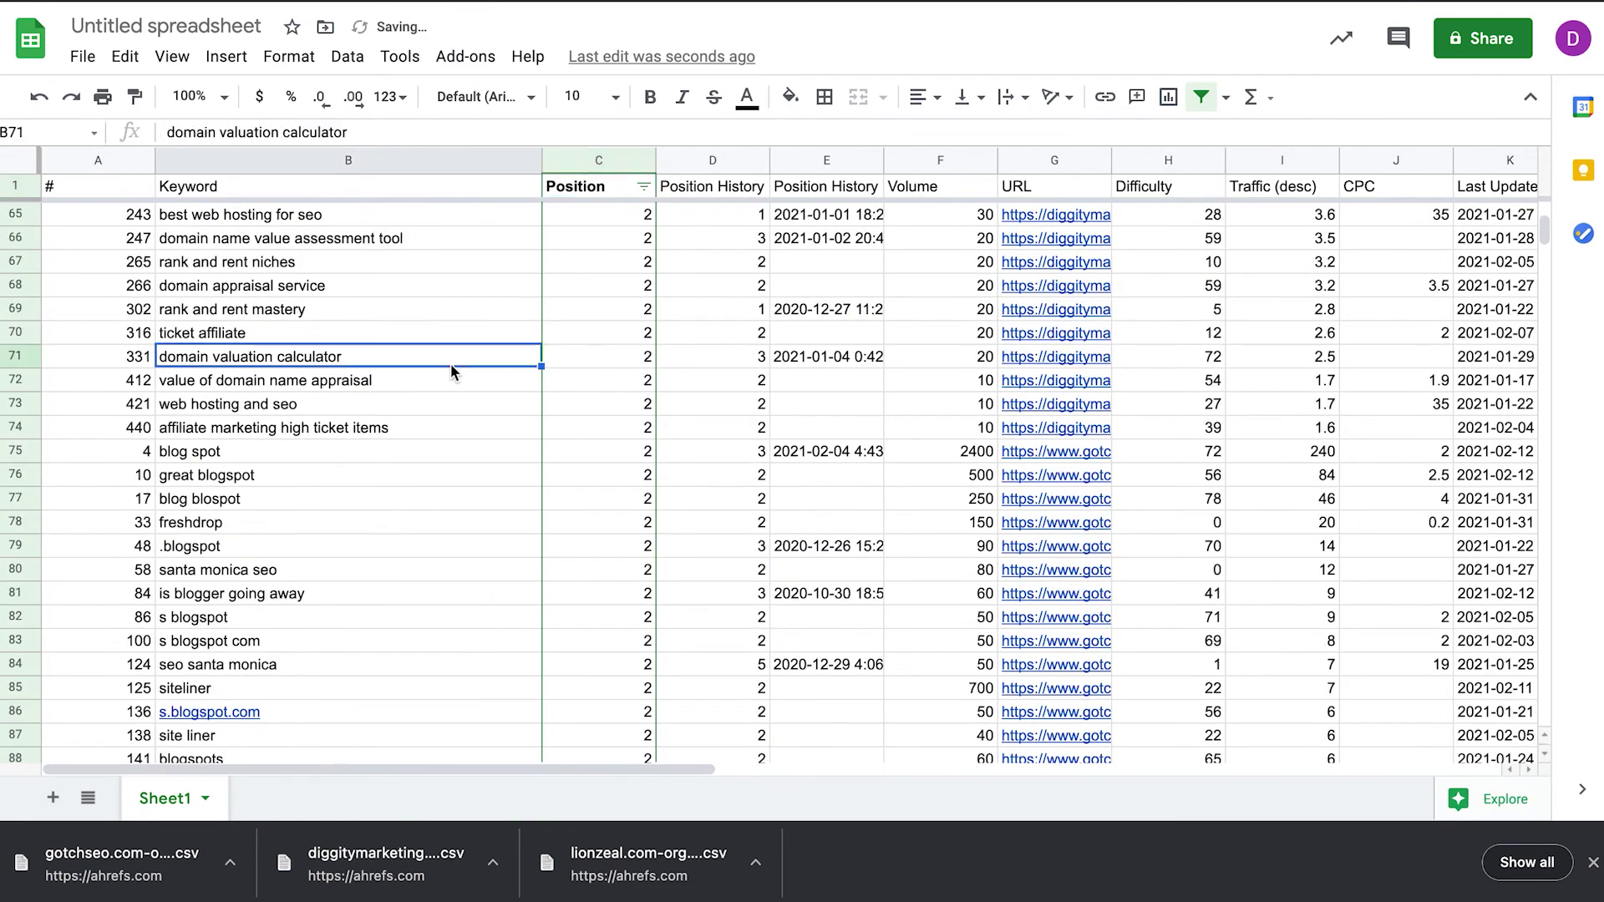
key("ctrl+Down")
scroll(449, 364, "down", 1)
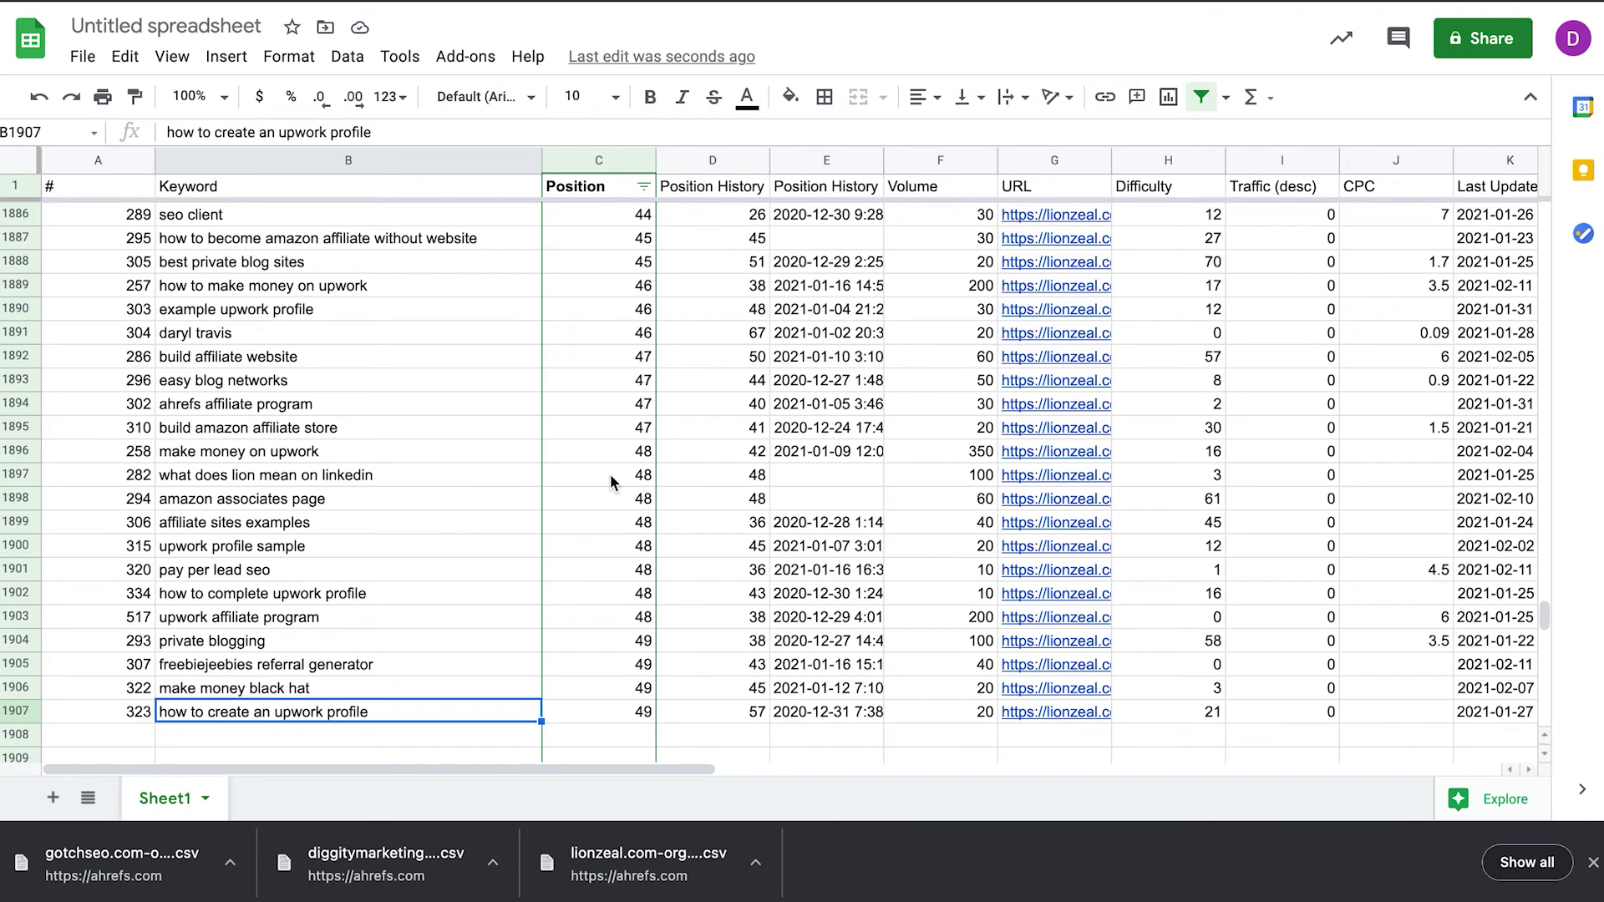
scroll(611, 477, "up", 13)
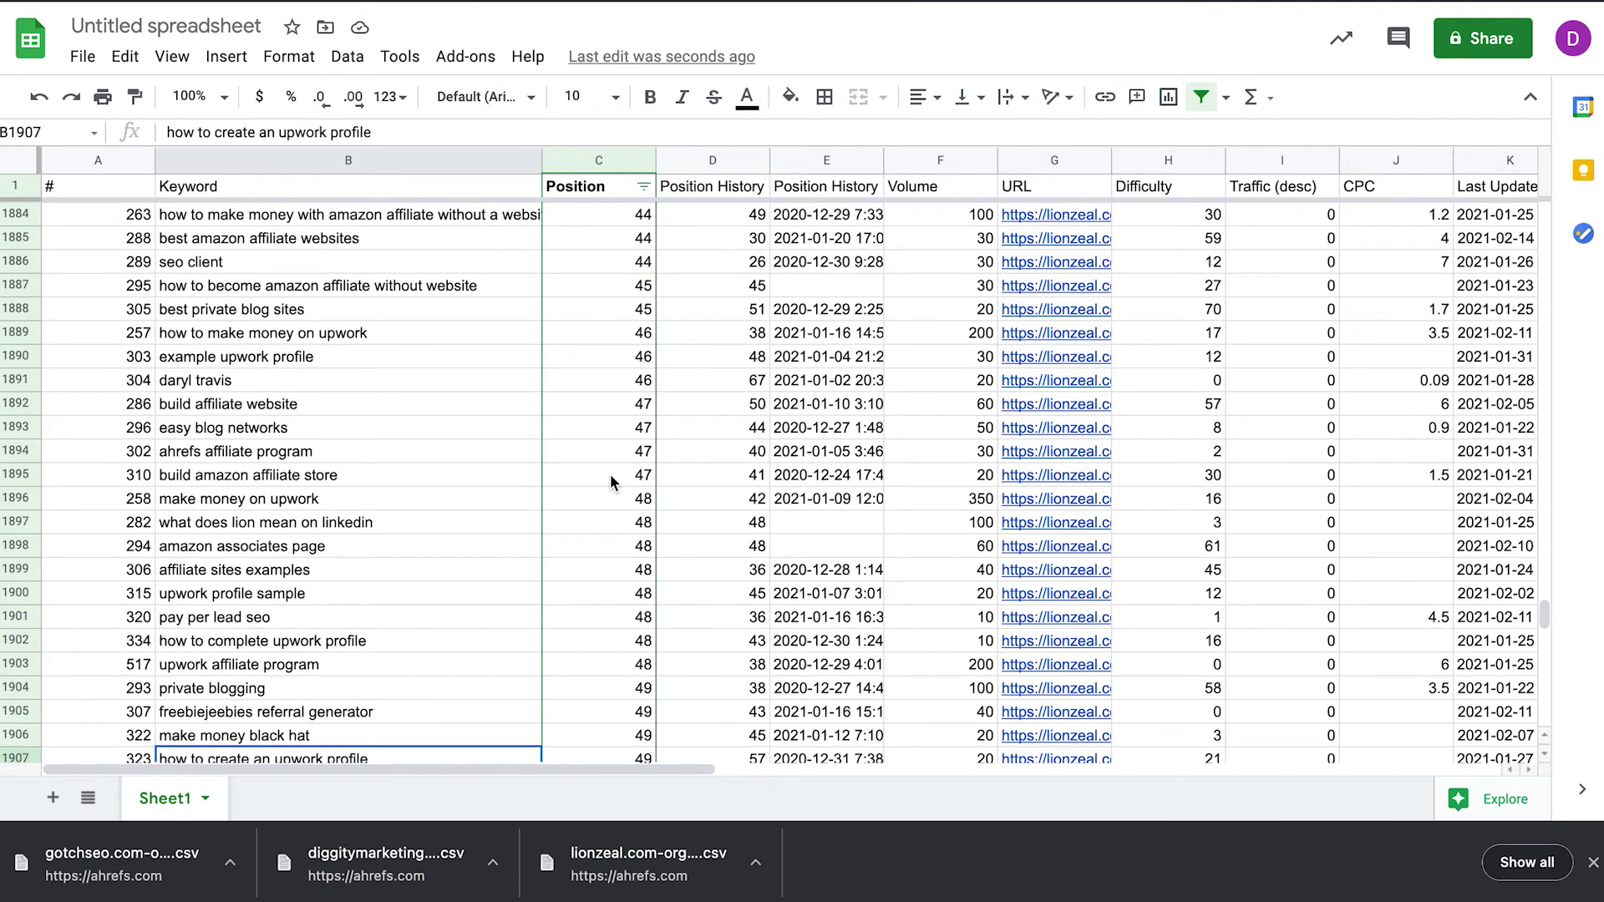
scroll(610, 474, "up", 6)
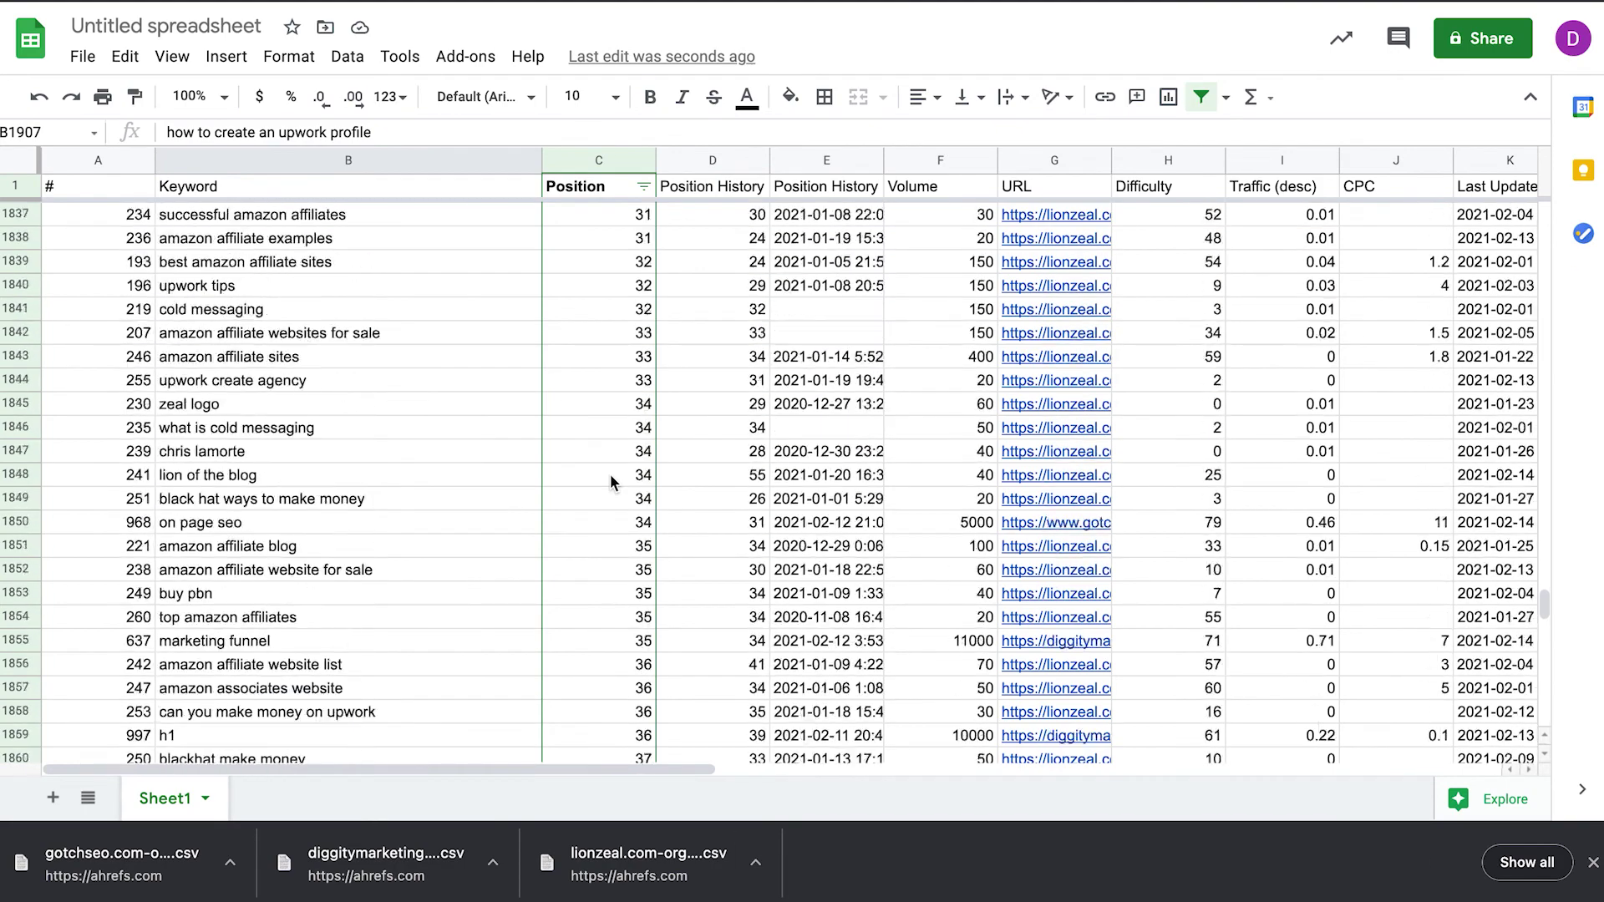
scroll(318, 644, "down", 4)
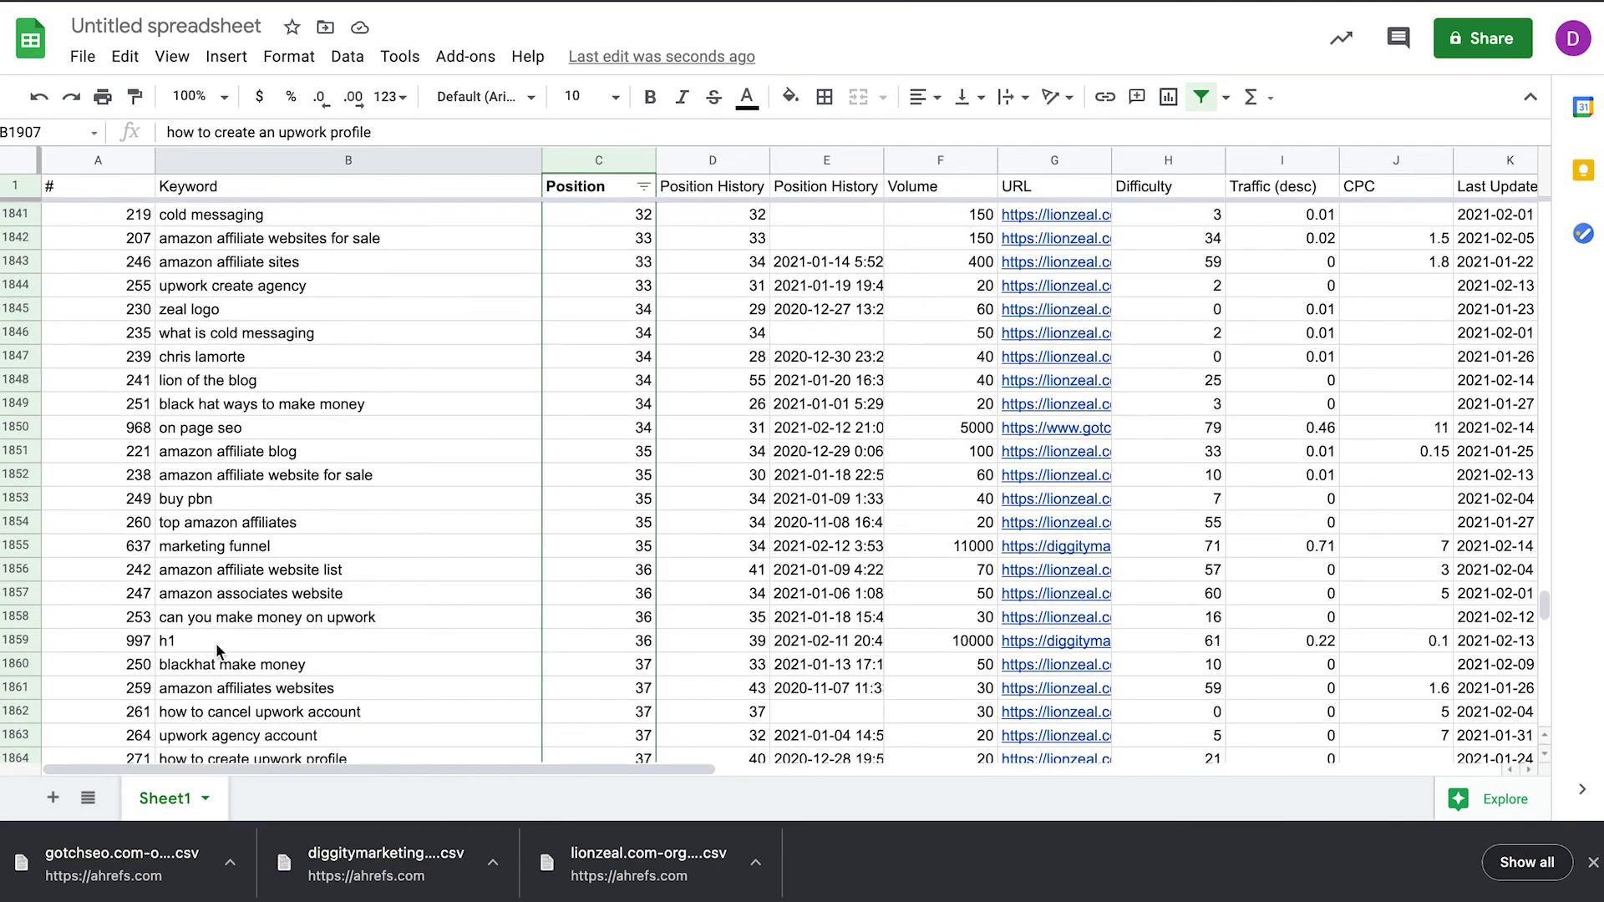
- Delete the 'what can you do with imovie' keyword row
left_click(215, 643)
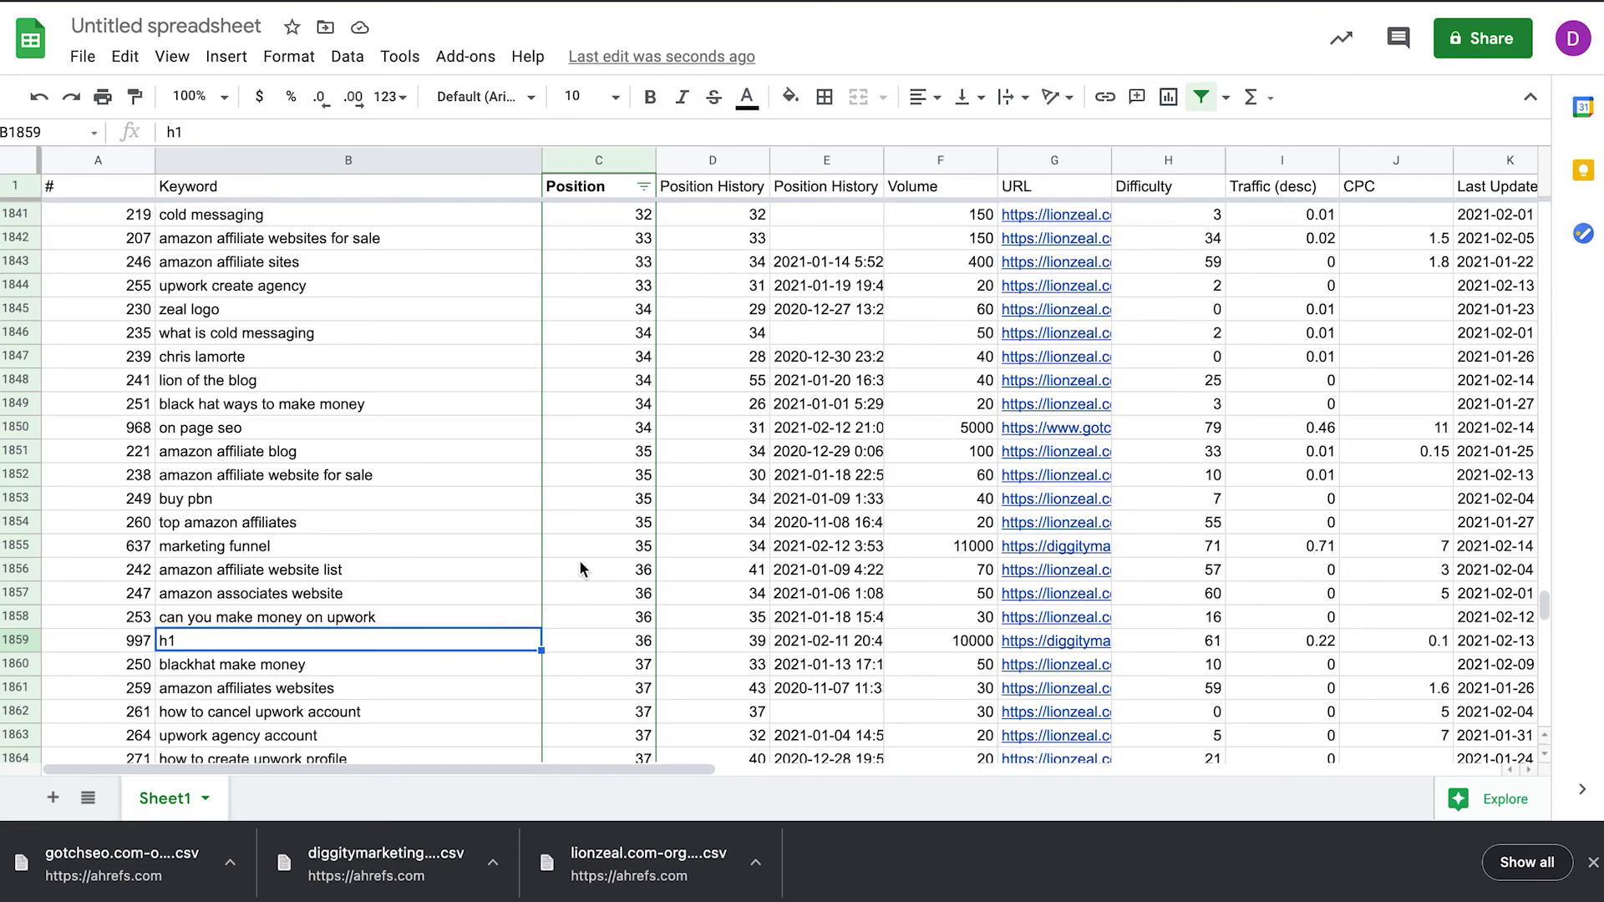
scroll(582, 569, "up", 5)
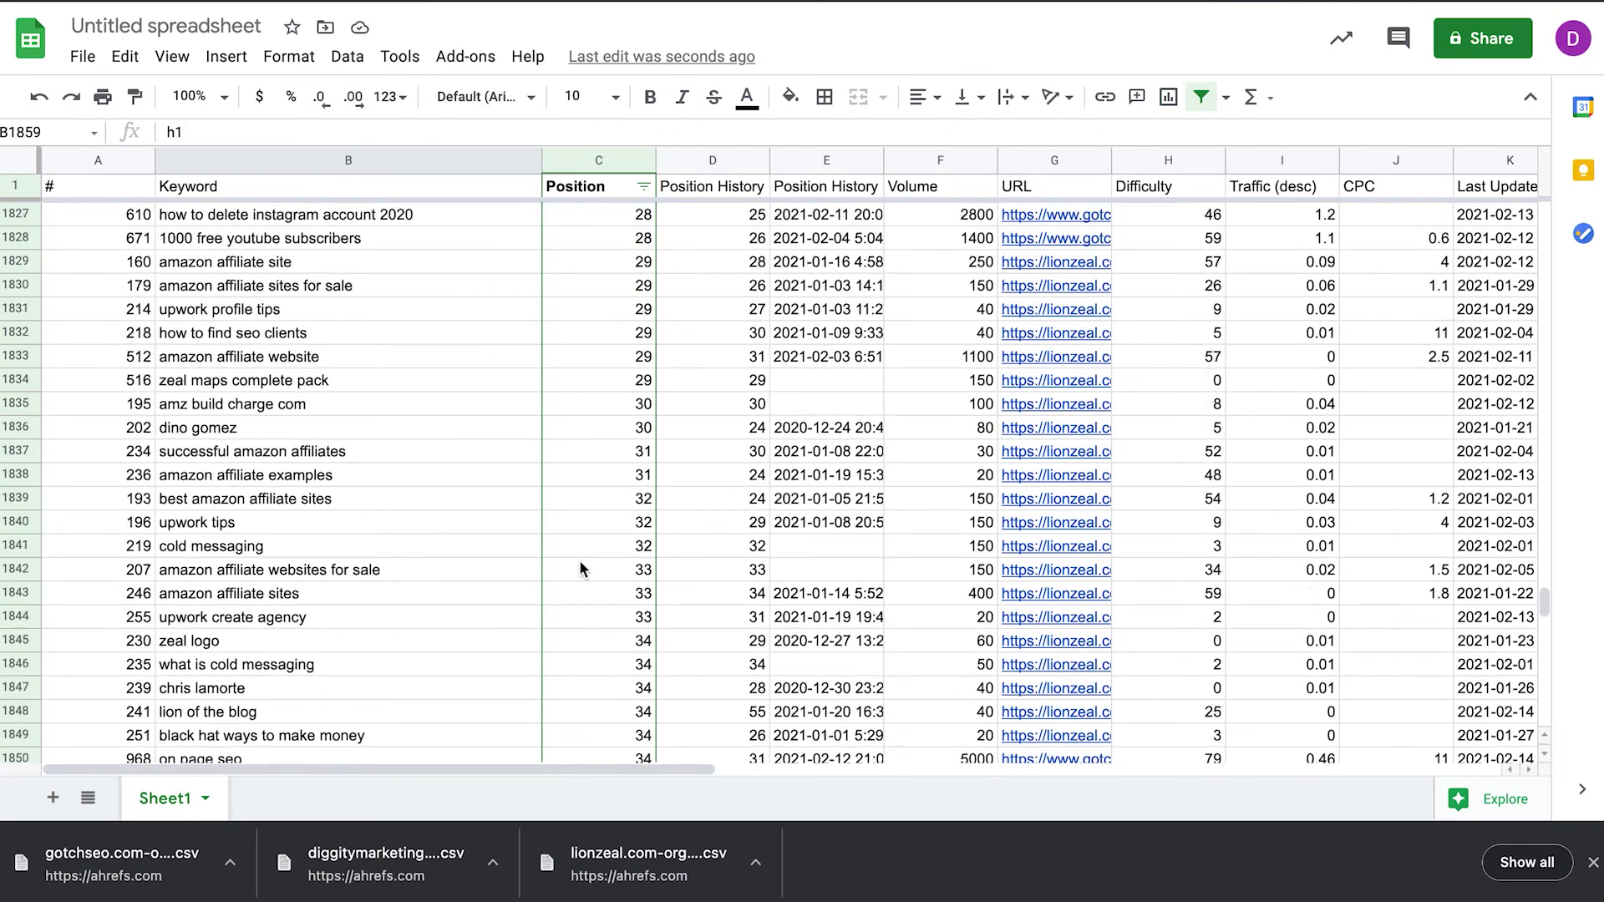
scroll(583, 568, "up", 20)
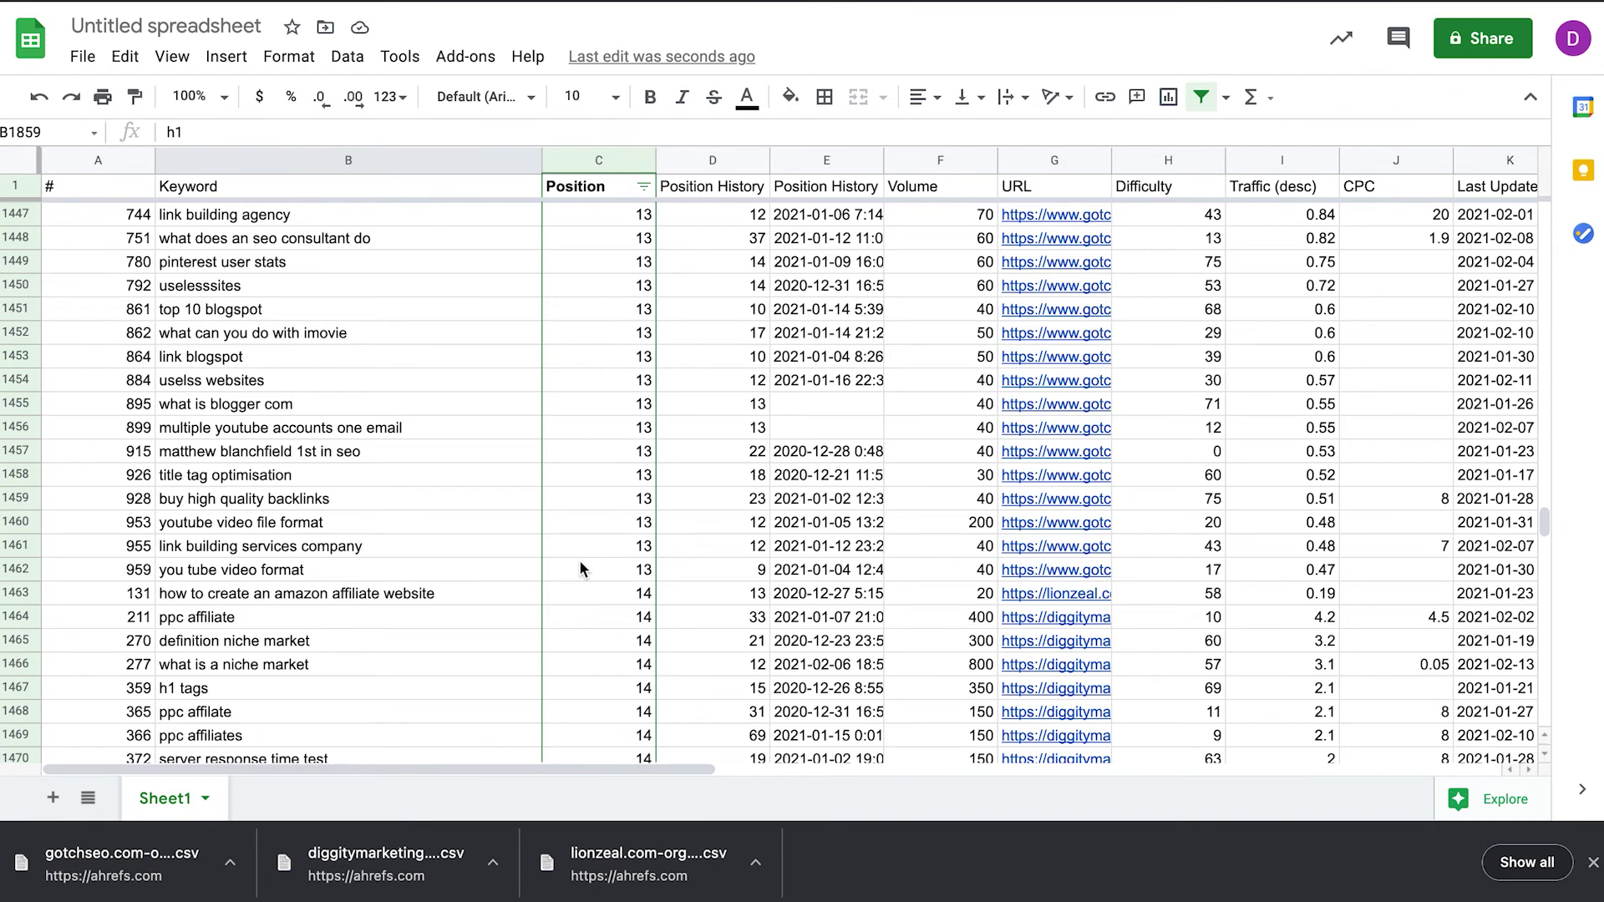
scroll(543, 501, "up", 5)
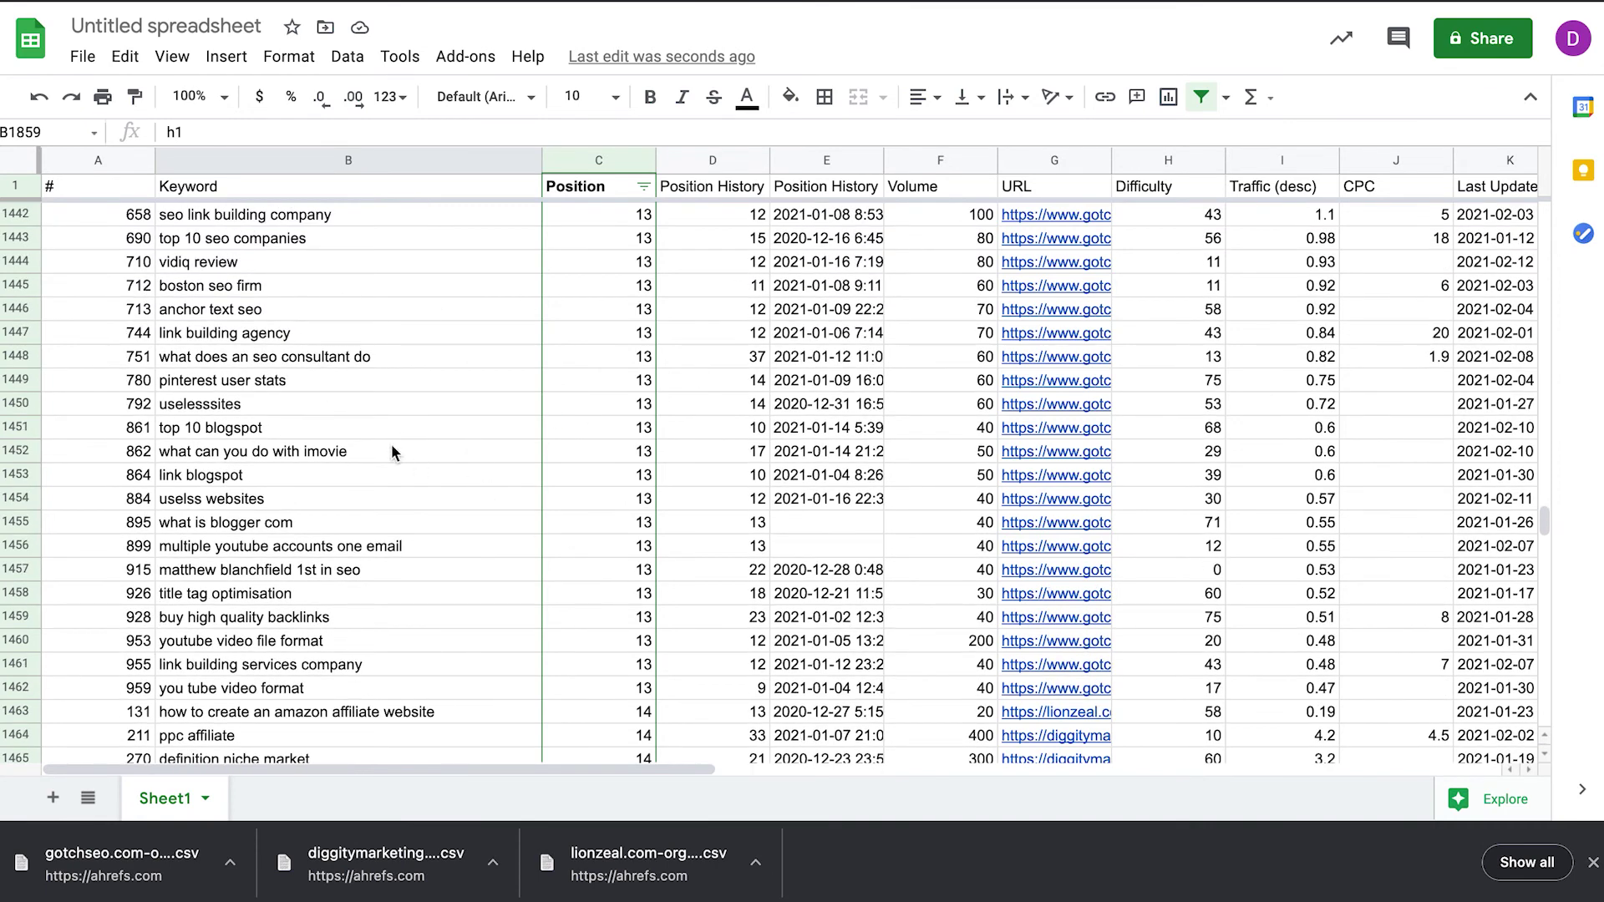
left_click(370, 456)
right_click(370, 456)
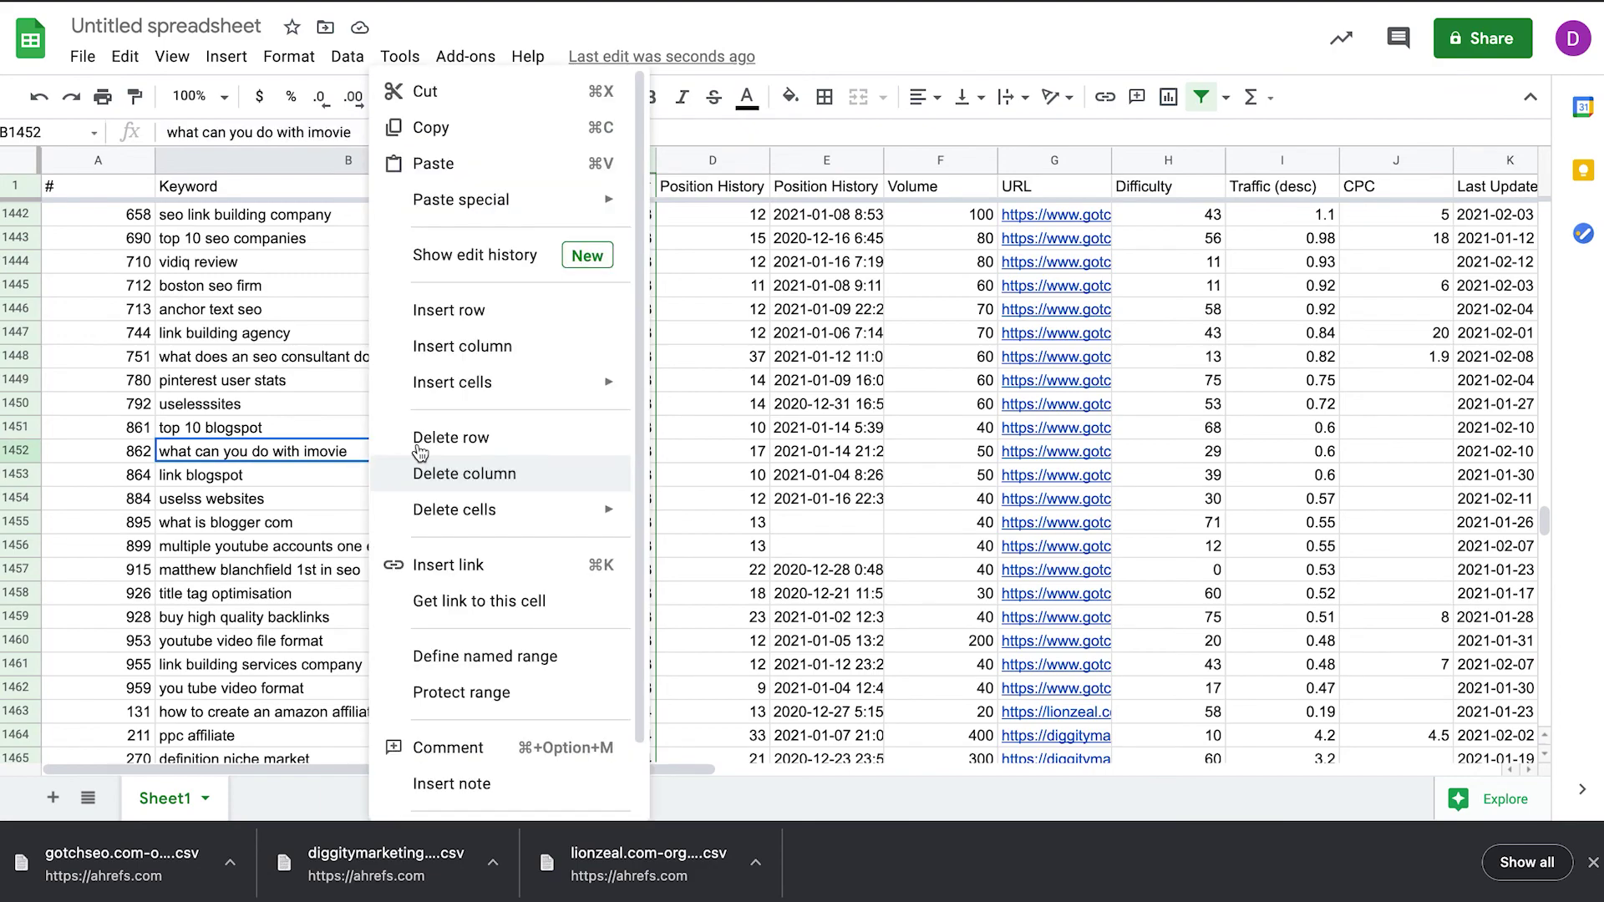
left_click(480, 437)
scroll(557, 463, "up", 20)
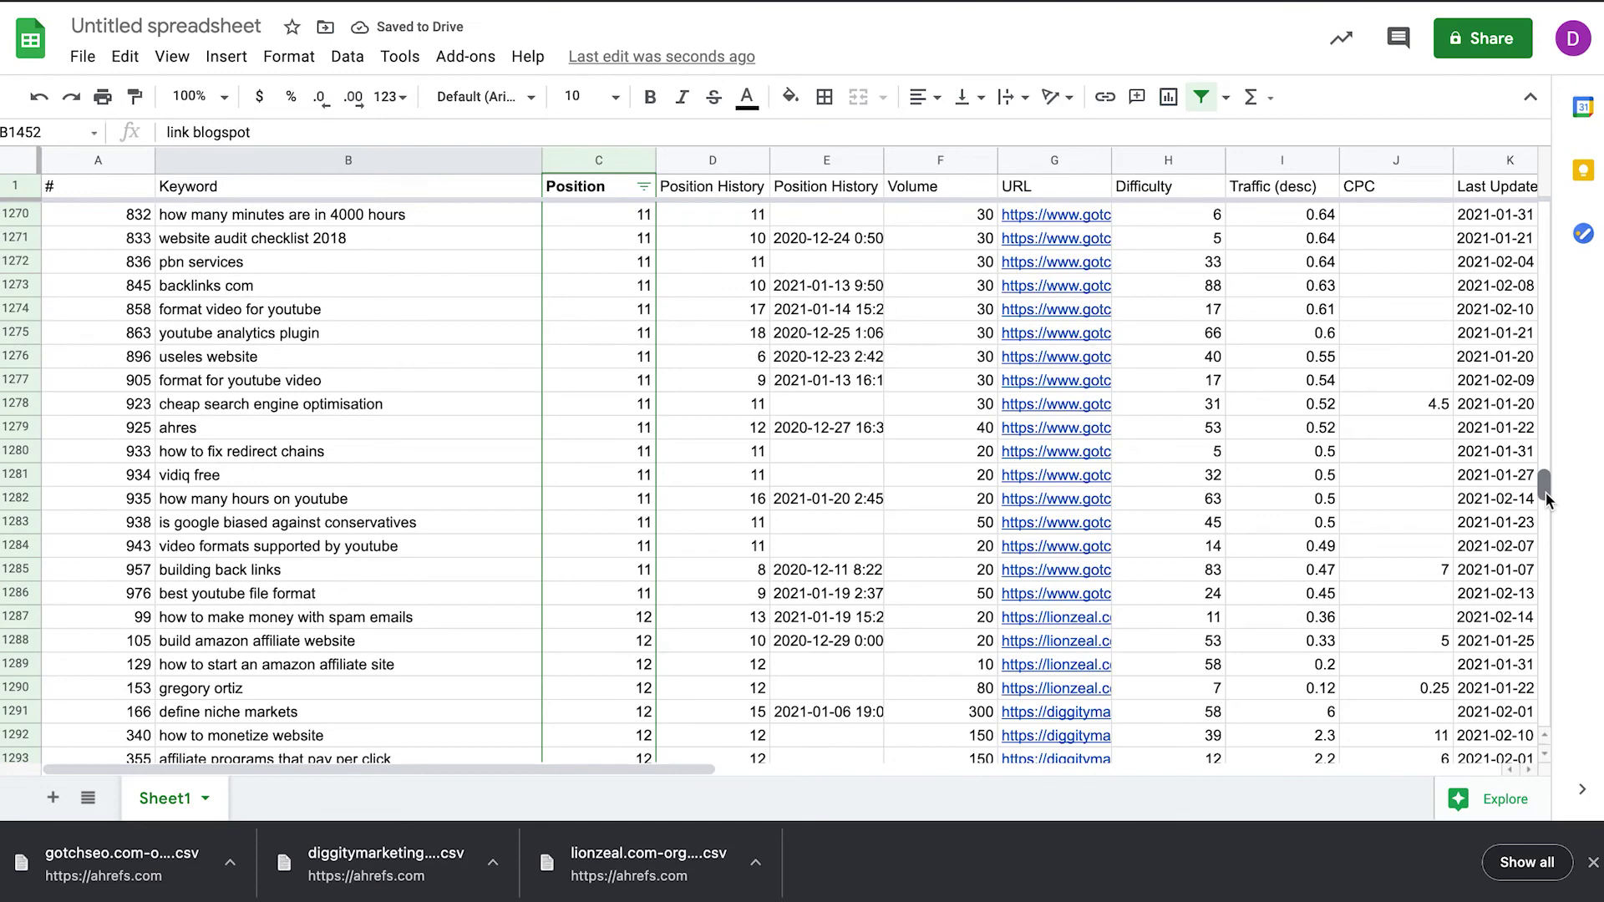
left_click_drag(1545, 493, 1547, 223)
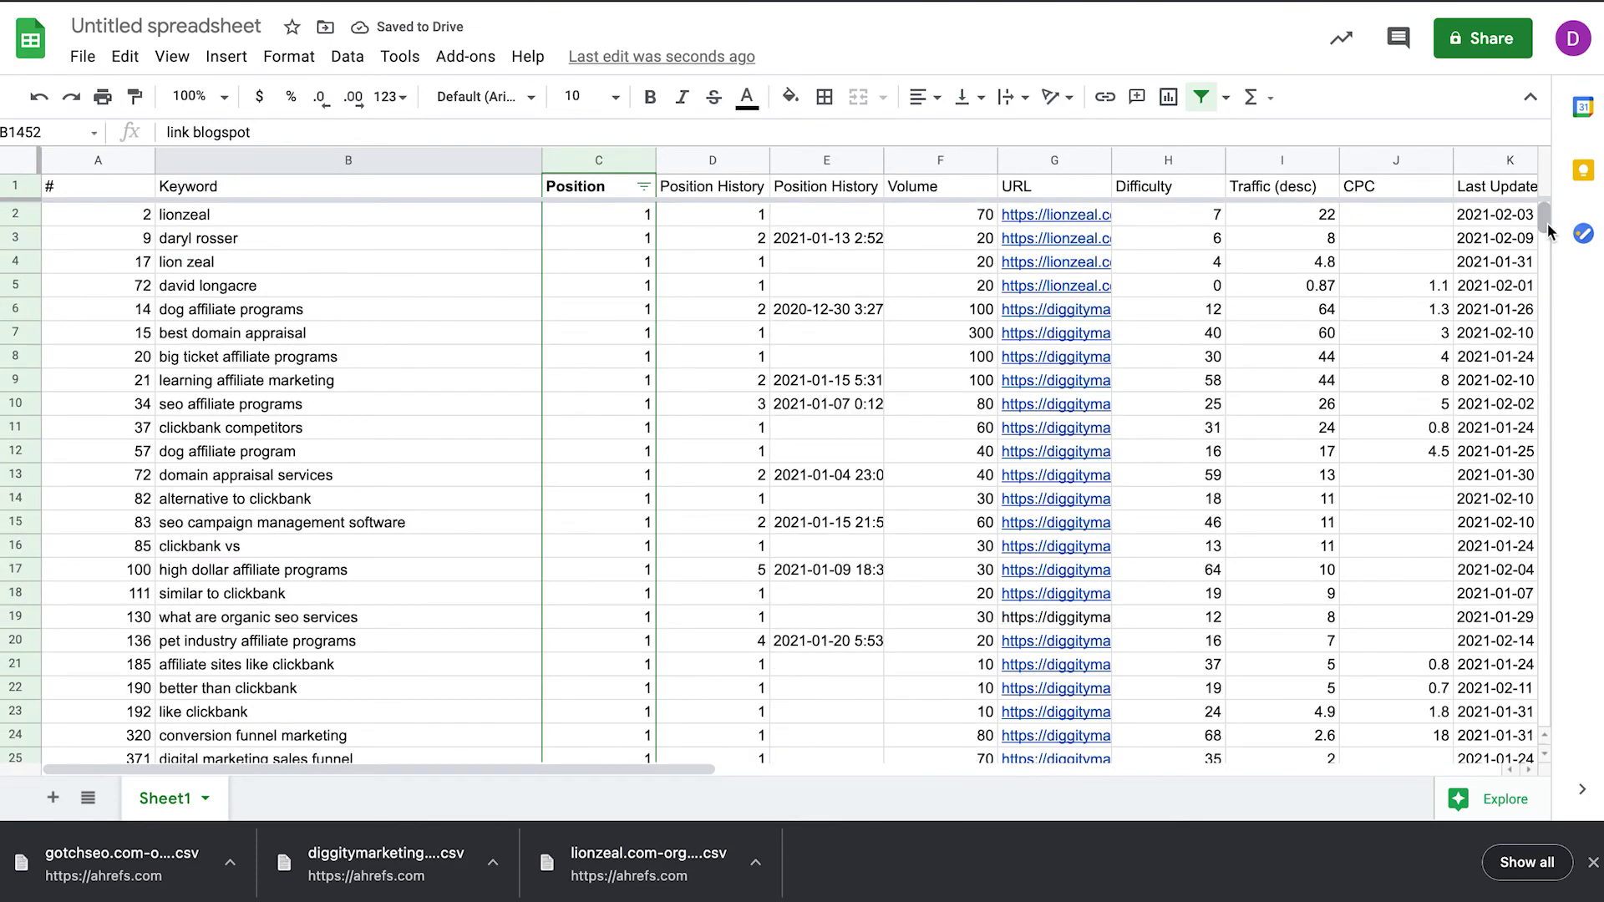